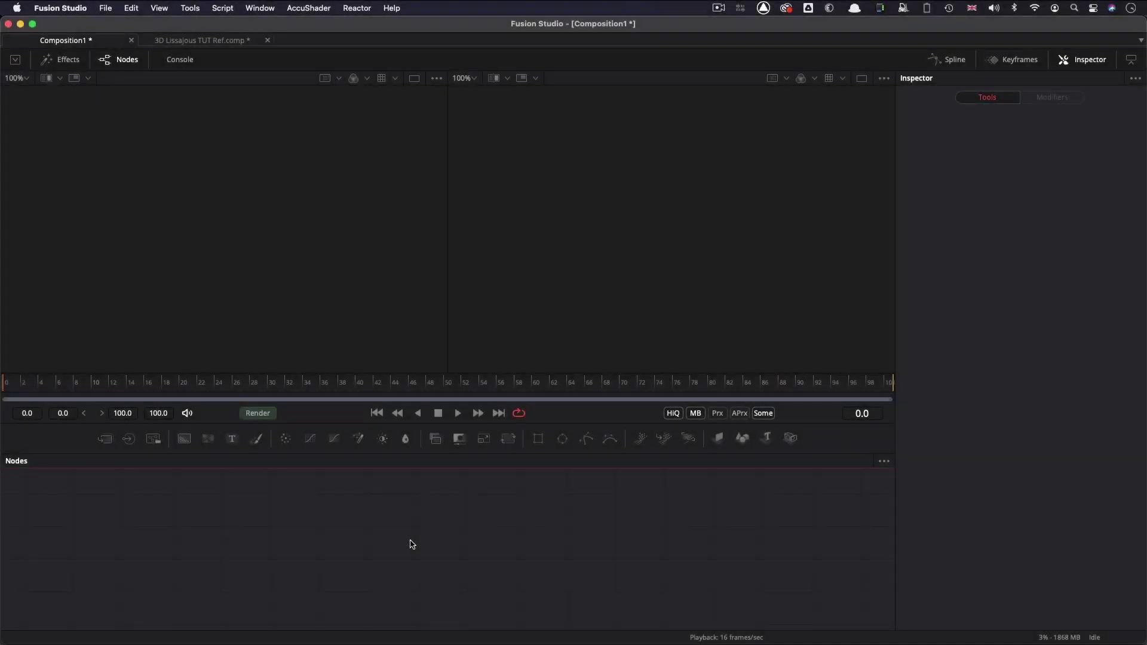
Step: Add a 50×50 FastNoise generator with a fully opaque colour and view it in the left viewer
{"action": "key", "text": "shift+space"}
{"action": "type", "text": "f"}
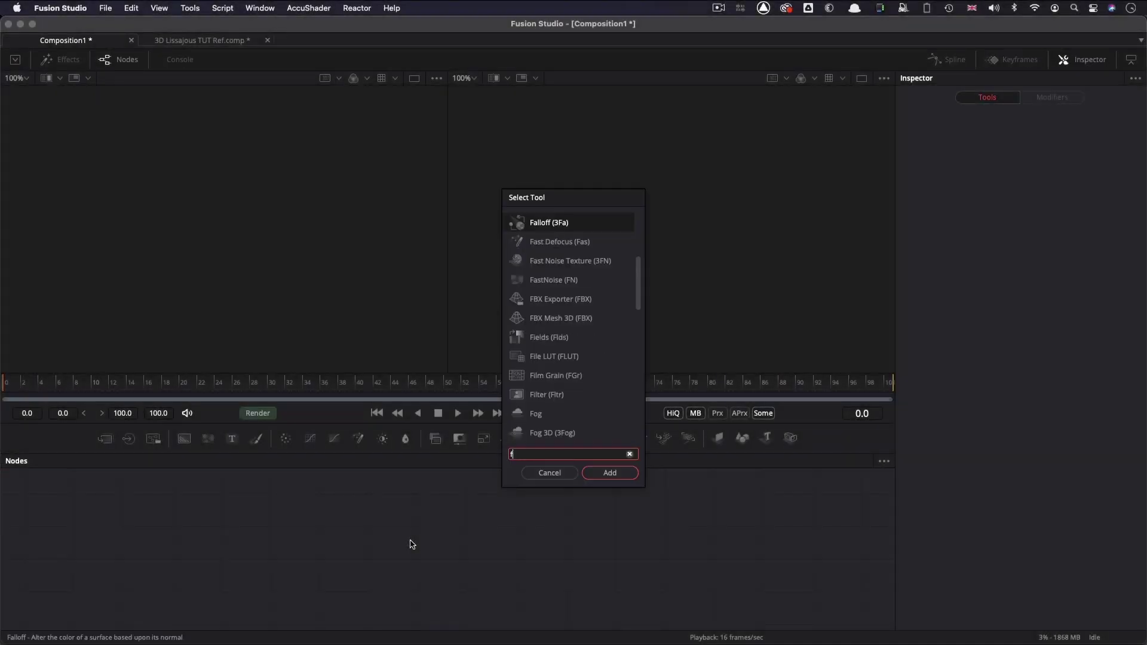
{"action": "type", "text": "n"}
{"action": "key", "text": "Return"}
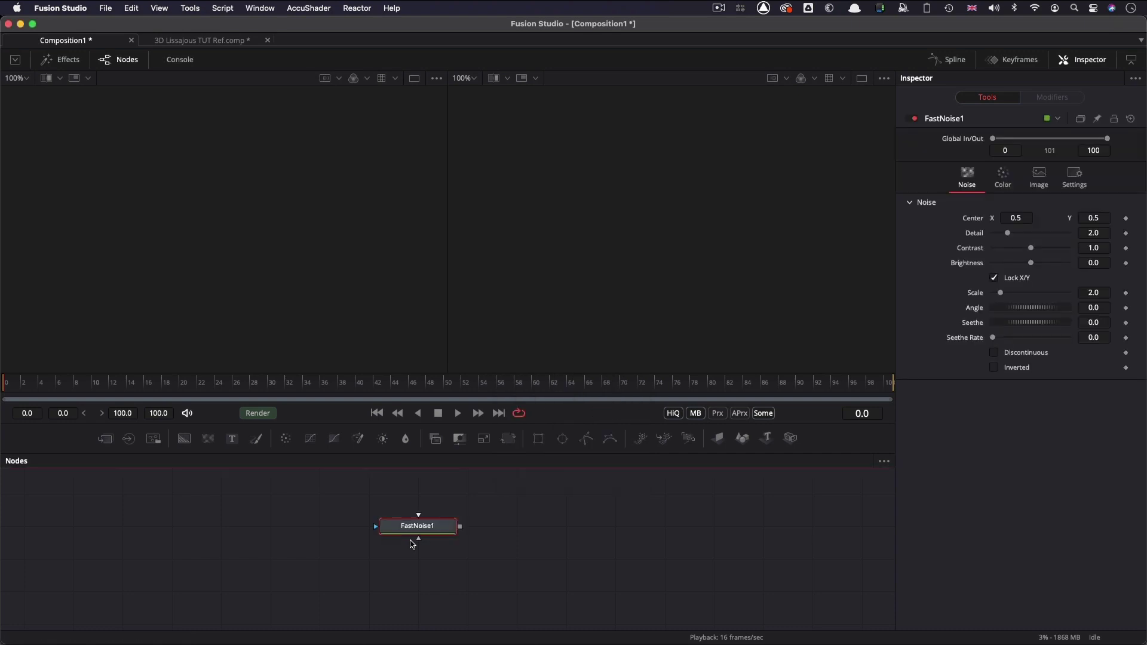
{"action": "left_click", "coordinate": [1040, 176]}
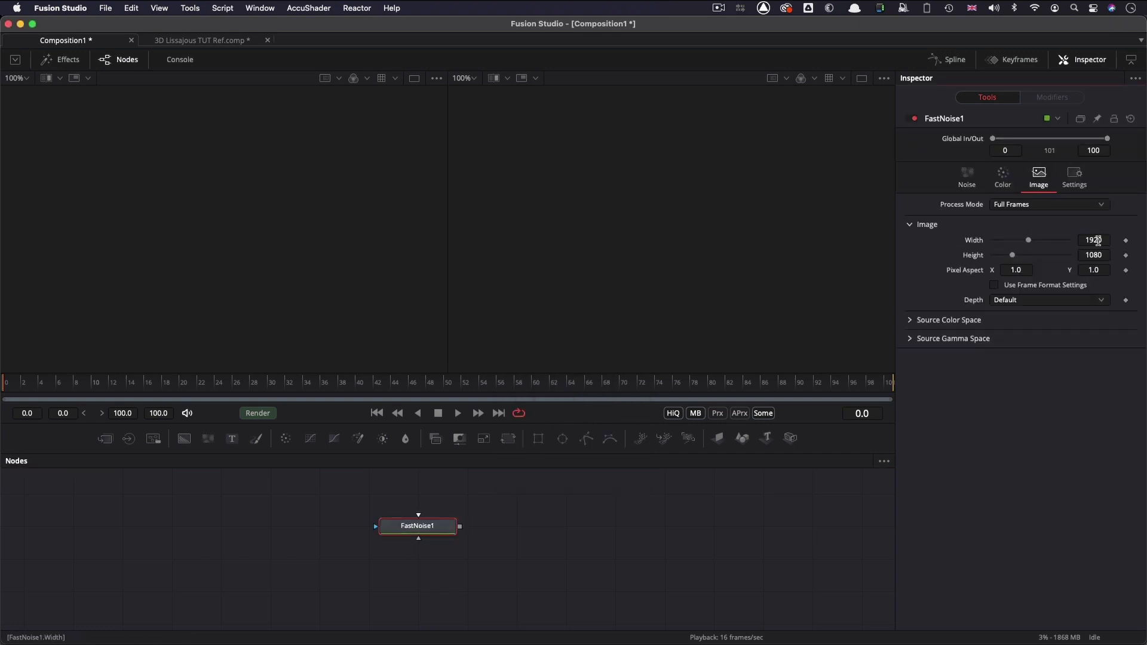
{"action": "left_click", "coordinate": [1109, 241]}
{"action": "type", "text": "50"}
{"action": "key", "text": "Tab"}
{"action": "type", "text": "50"}
{"action": "key", "text": "Tab"}
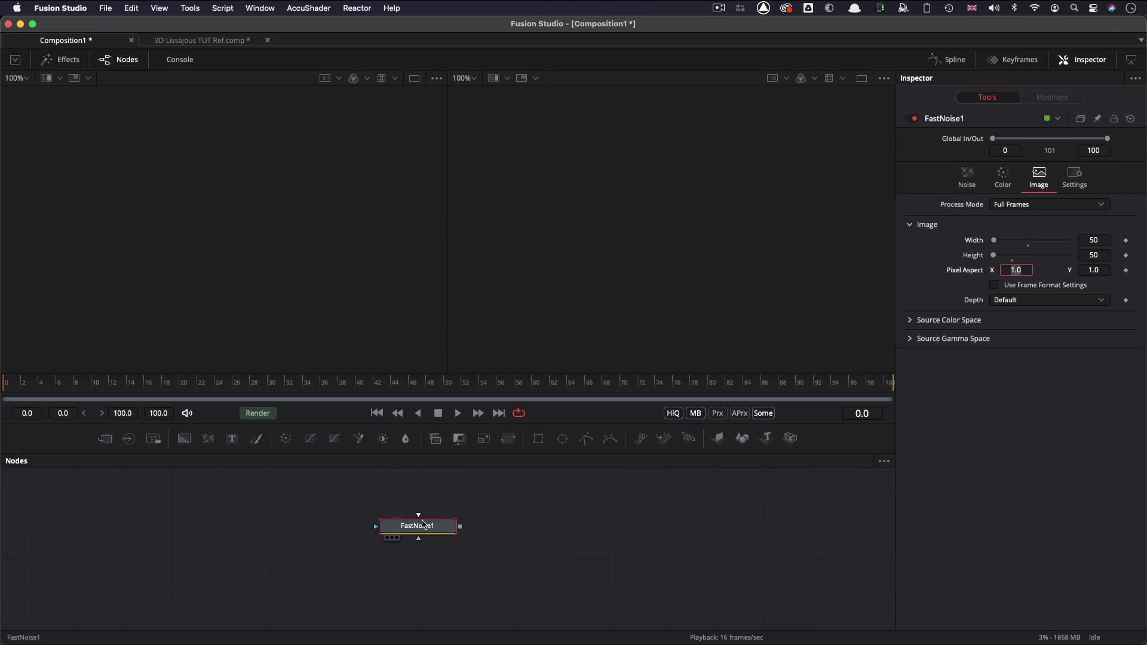
{"action": "left_click_drag", "start_coordinate": [418, 526], "coordinate": [236, 251]}
{"action": "key", "text": "ctrl+f"}
{"action": "left_click", "coordinate": [1003, 177]}
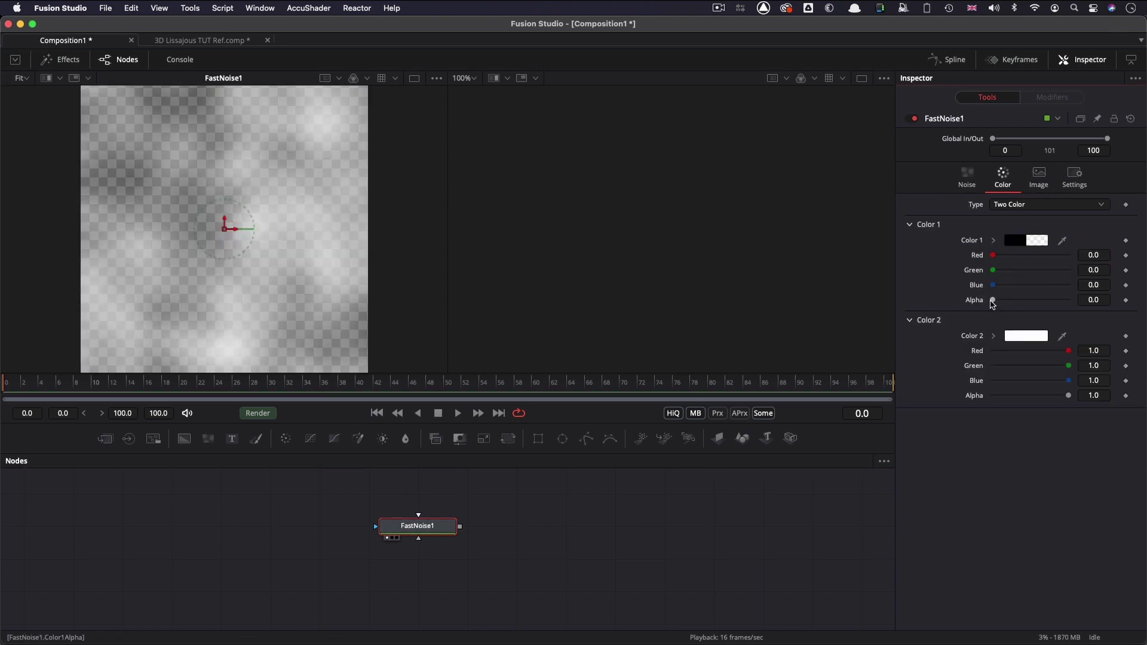
{"action": "left_click_drag", "start_coordinate": [993, 300], "coordinate": [1069, 300]}
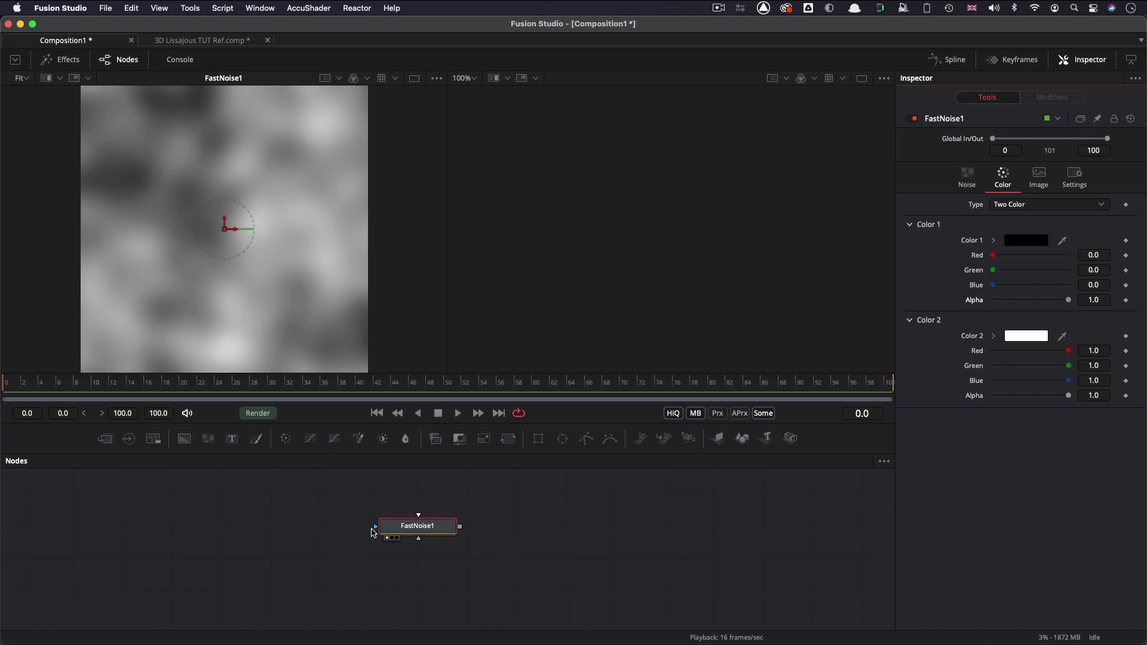
Step: Mask the noise with a full-circle Ellipse of width and height 1.0
{"action": "left_click", "coordinate": [563, 440]}
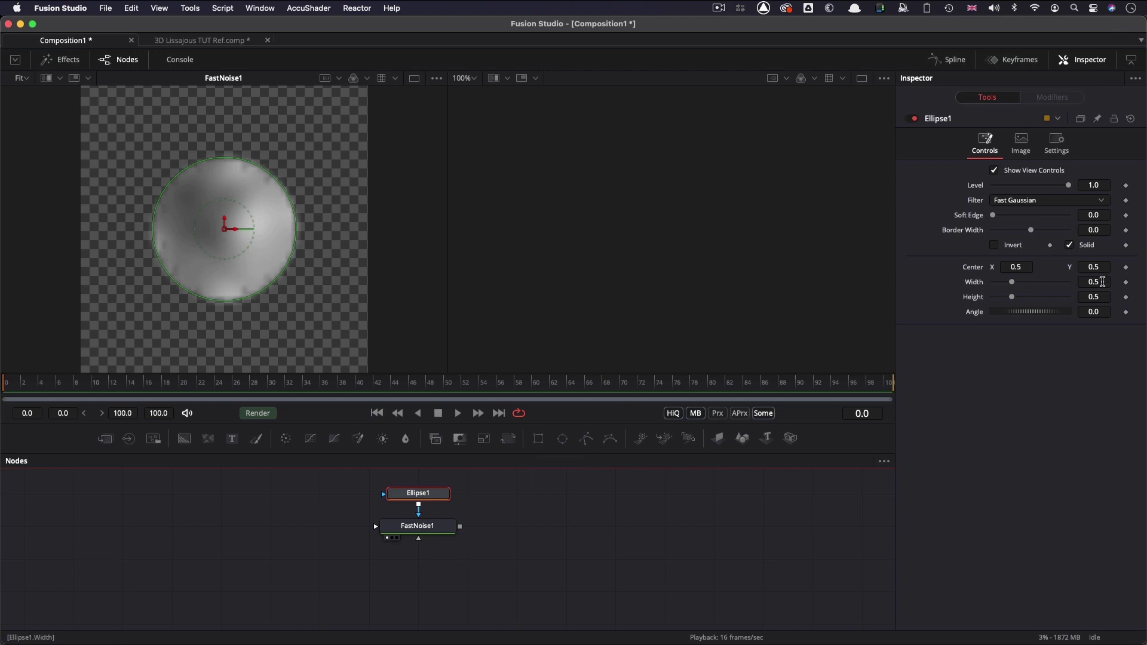
{"action": "left_click", "coordinate": [1103, 282]}
{"action": "type", "text": "1"}
{"action": "key", "text": "Tab"}
{"action": "type", "text": "1"}
{"action": "key", "text": "Tab"}
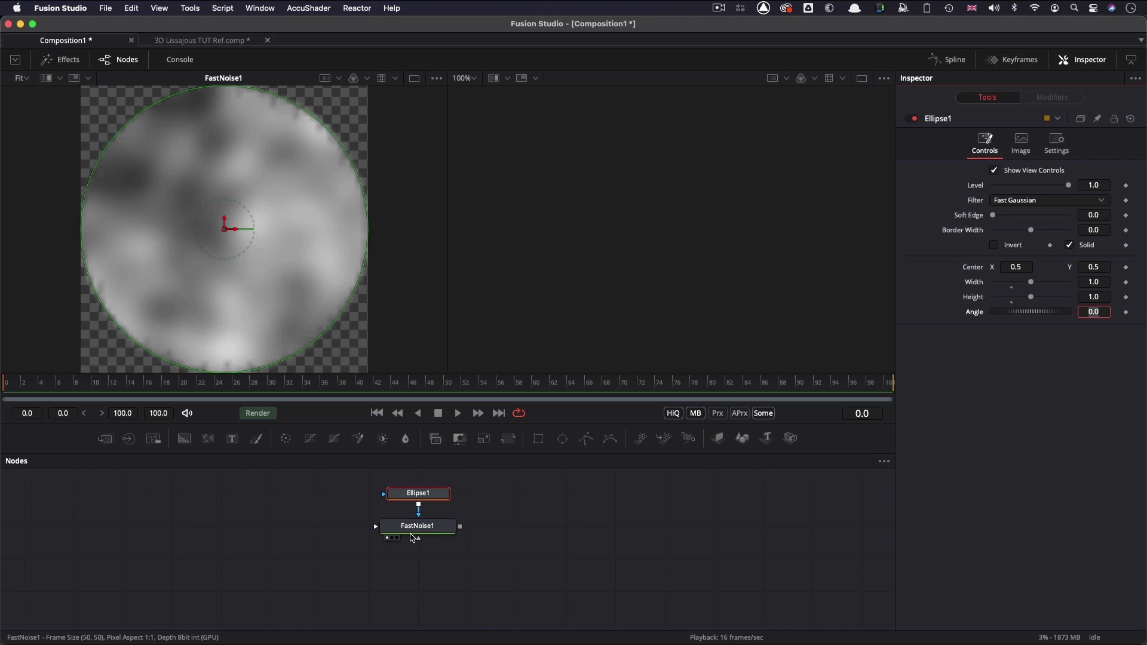
Step: Add a Vortex after the noise with Size 1.0 and Power lowered to about -0.22
{"action": "left_click", "coordinate": [417, 528]}
{"action": "key", "text": "shift+space"}
{"action": "type", "text": "fn"}
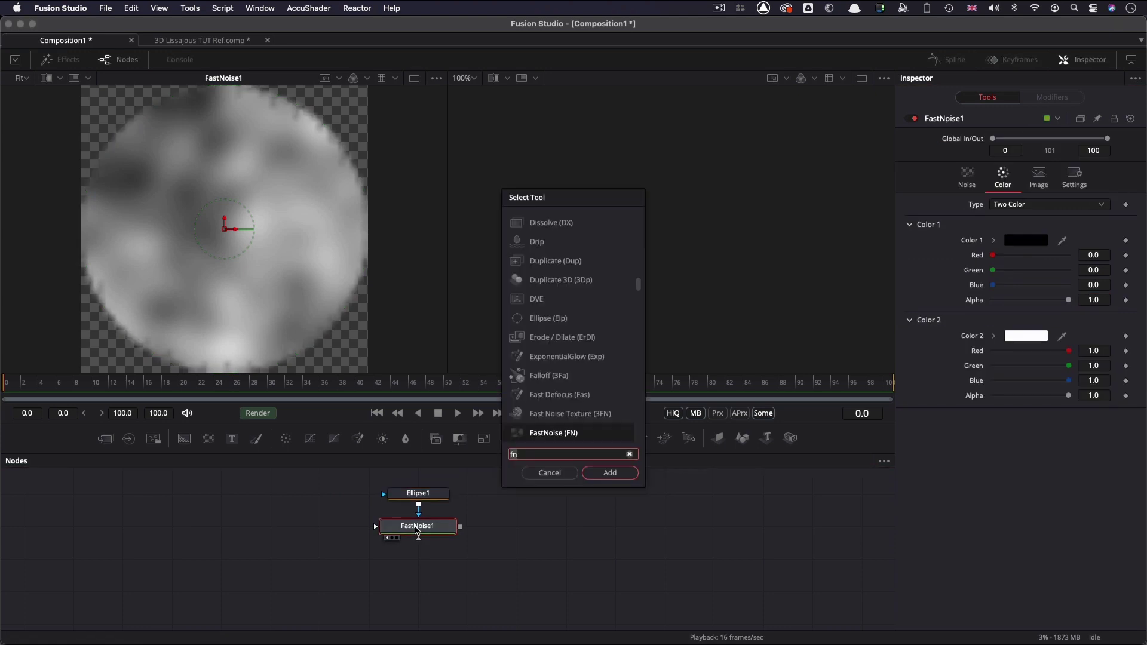
{"action": "key", "text": "BackSpace"}
{"action": "key", "text": "BackSpace"}
{"action": "type", "text": "vo"}
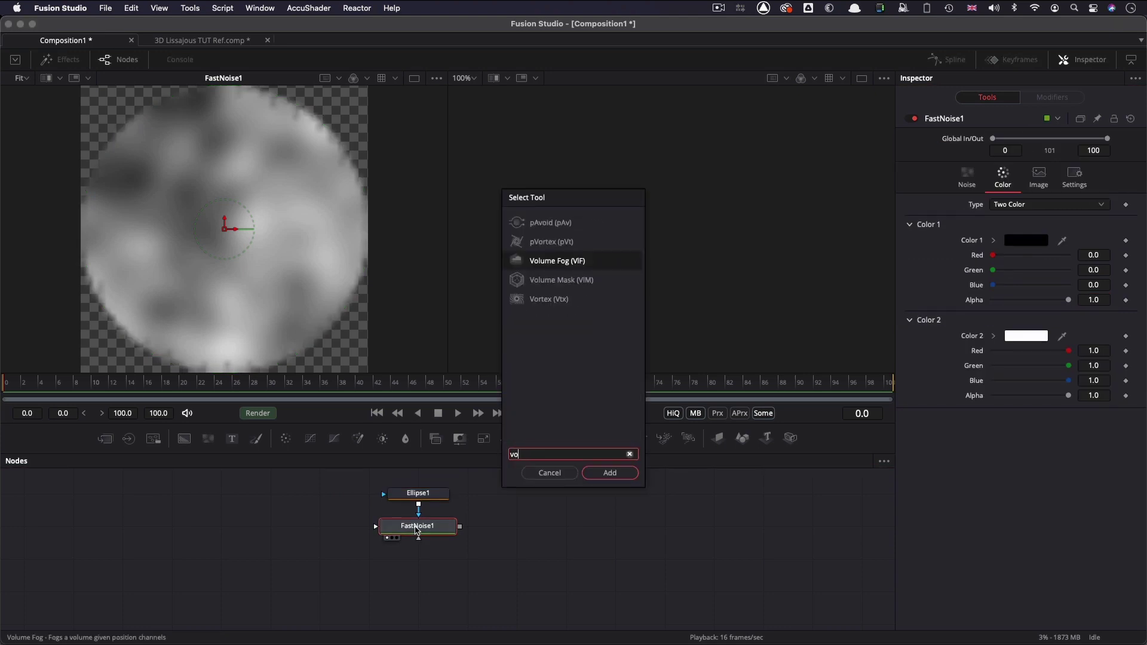
{"action": "type", "text": "r"}
{"action": "key", "text": "Return"}
{"action": "mouse_move", "coordinate": [1028, 186]}
{"action": "left_mouse_down"}
{"action": "mouse_move", "coordinate": [1069, 186]}
{"action": "mouse_move", "coordinate": [1031, 186]}
{"action": "left_mouse_up"}
{"action": "left_click", "coordinate": [1105, 185]}
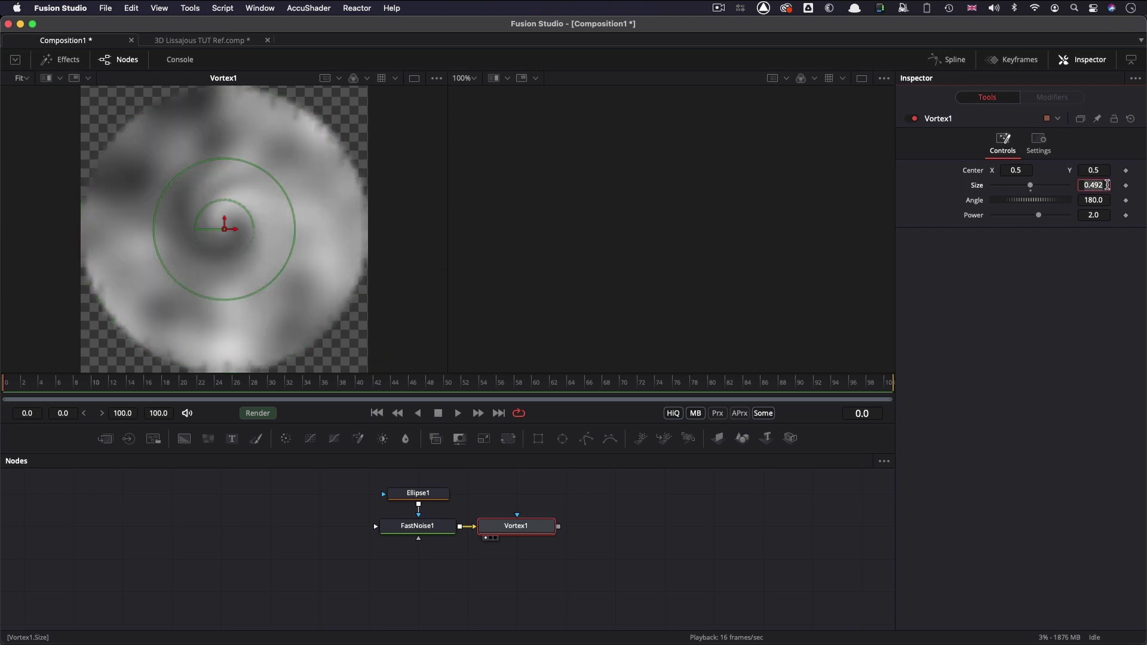
{"action": "type", "text": "1"}
{"action": "key", "text": "Return"}
{"action": "key", "text": "Tab"}
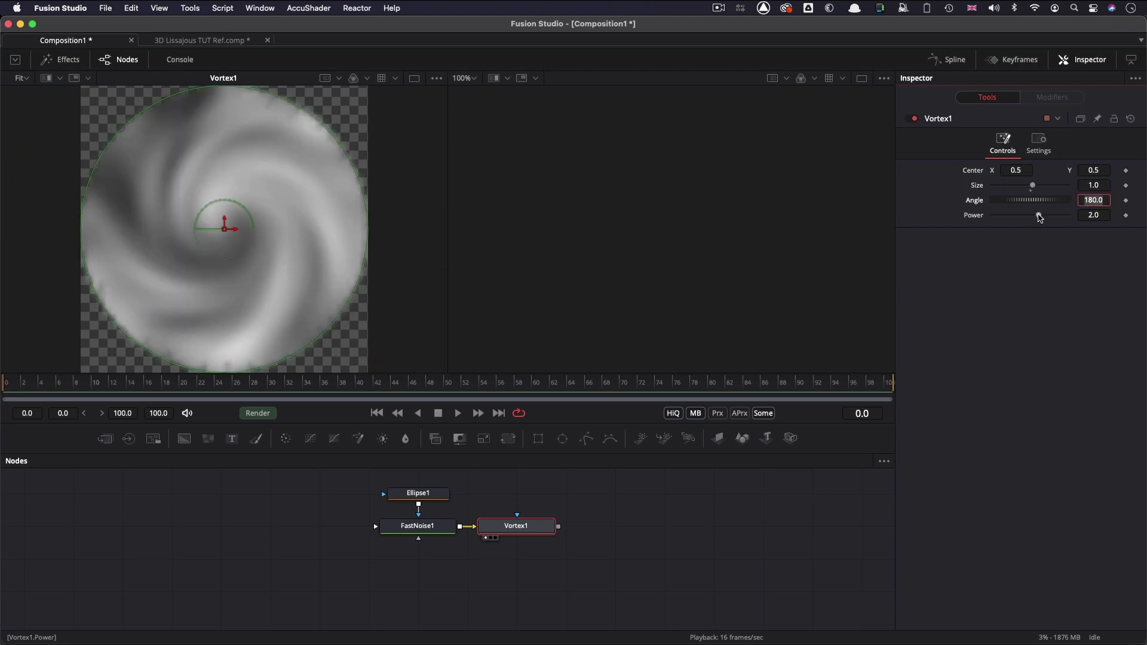
{"action": "left_click_drag", "start_coordinate": [1039, 218], "coordinate": [1022, 223]}
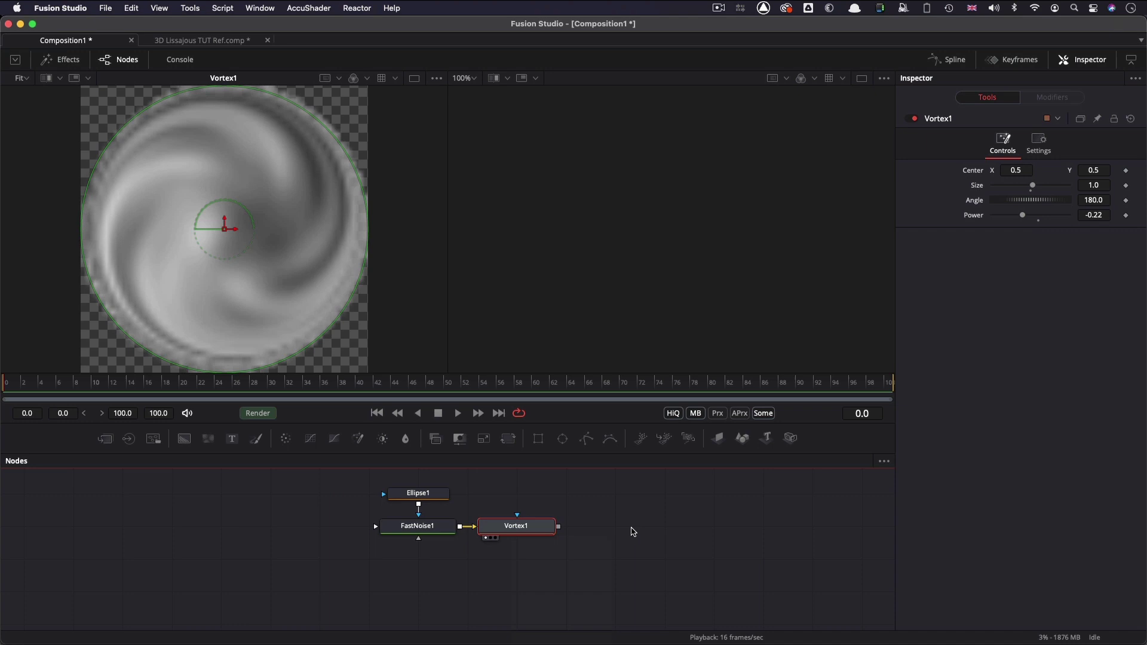
Step: Add a pEmitter with Bitmap particle style, using Vortex1 as its bitmap
{"action": "left_click", "coordinate": [633, 532]}
{"action": "key", "text": "shift+space"}
{"action": "type", "text": "pem"}
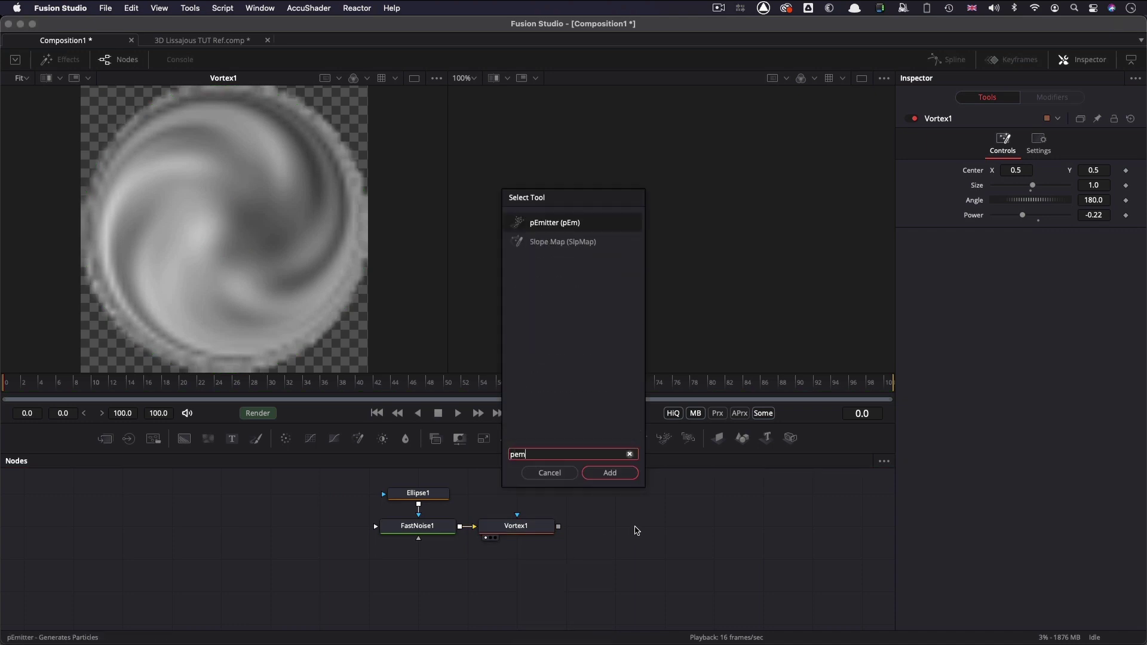
{"action": "key", "text": "Return"}
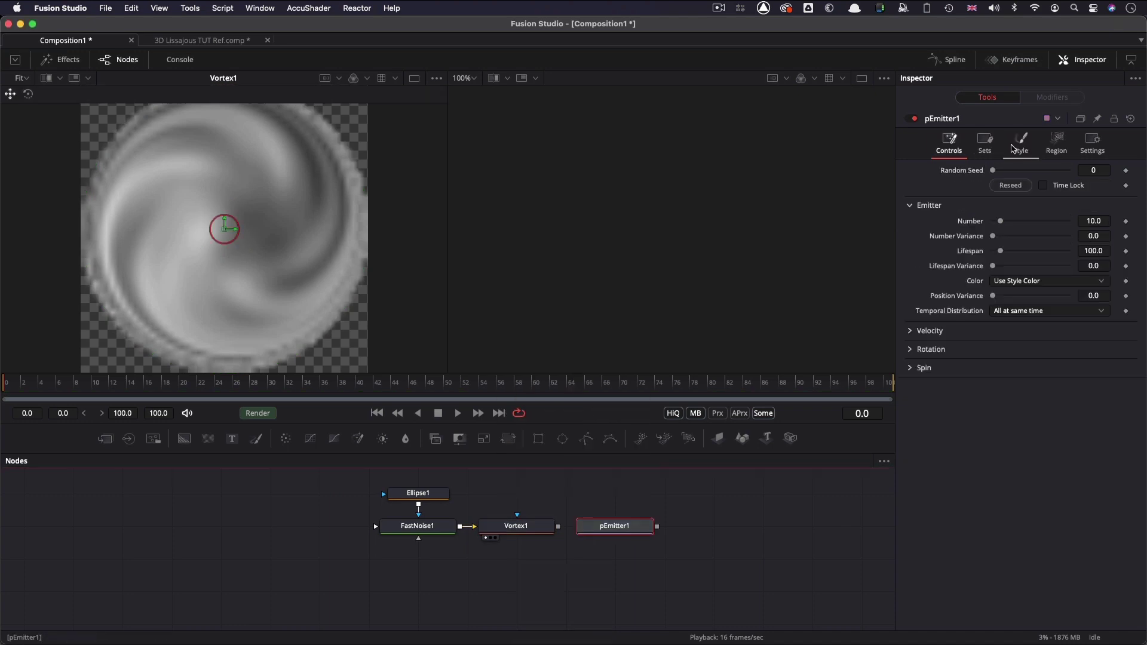
{"action": "left_click", "coordinate": [1022, 143]}
{"action": "left_click", "coordinate": [1013, 184]}
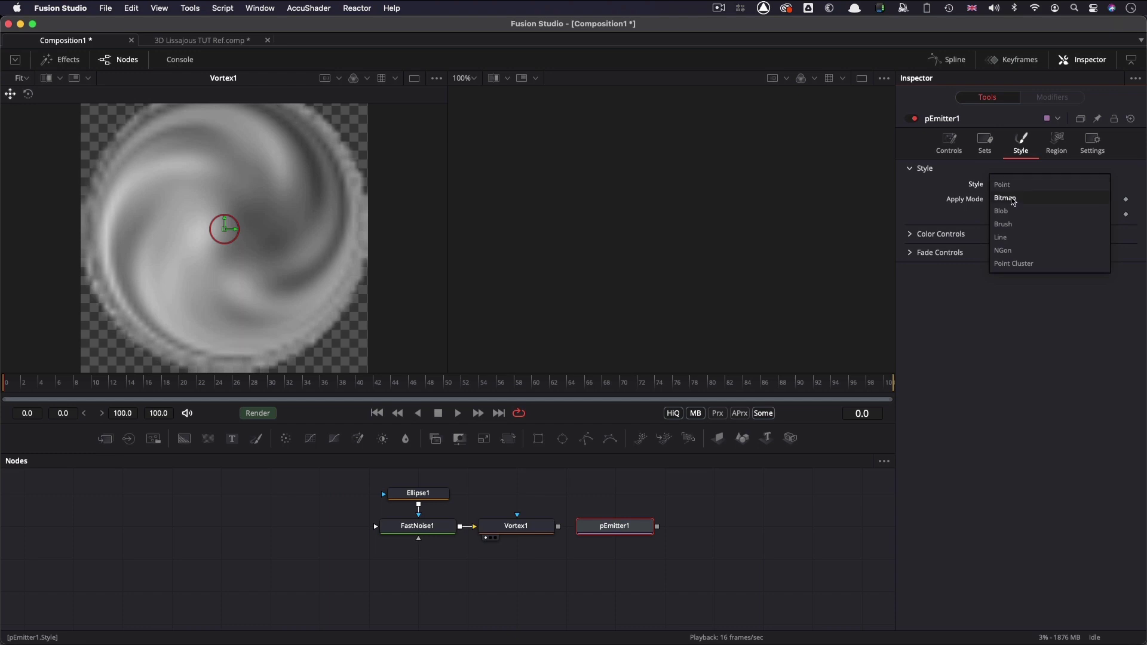
{"action": "left_click", "coordinate": [1013, 202]}
{"action": "left_click_drag", "start_coordinate": [558, 528], "coordinate": [640, 537]}
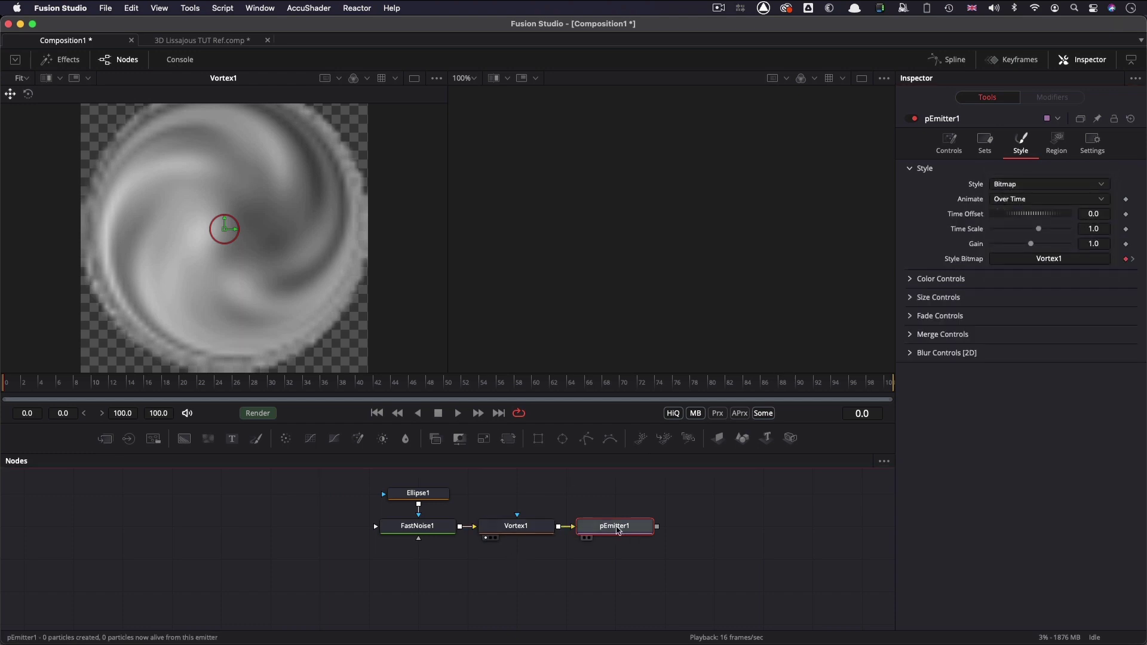
Step: Chain a pRender and a Merge3D after the particle emitter
{"action": "key", "text": "shift+space"}
{"action": "type", "text": "pem"}
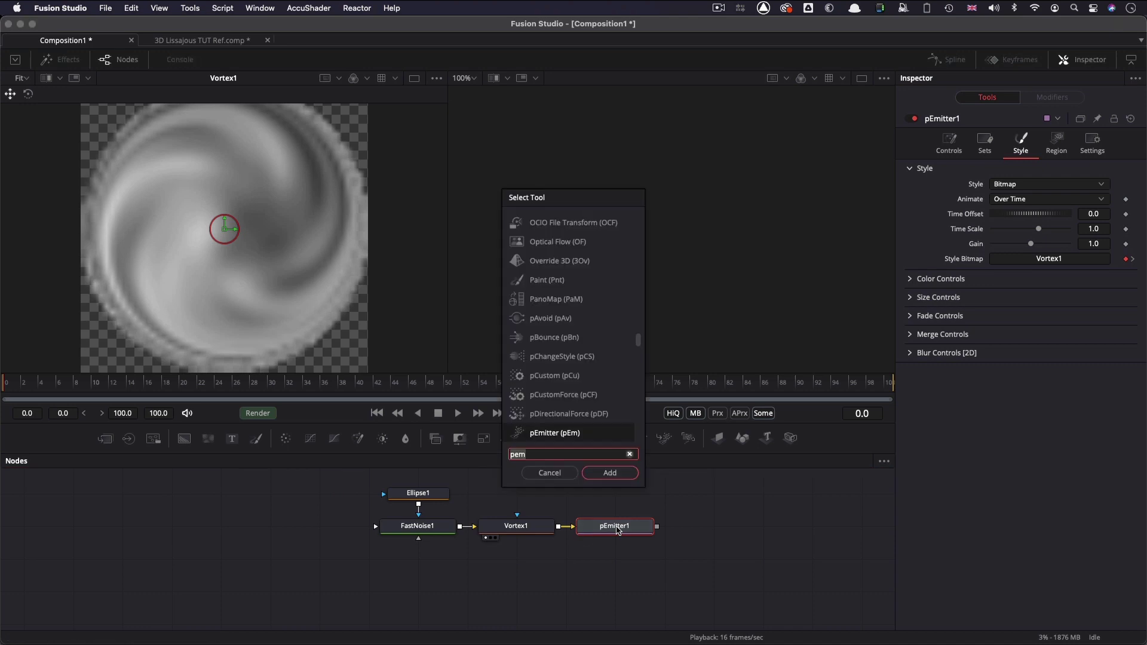
{"action": "key", "text": "BackSpace"}
{"action": "key", "text": "BackSpace"}
{"action": "type", "text": "rn"}
{"action": "key", "text": "Return"}
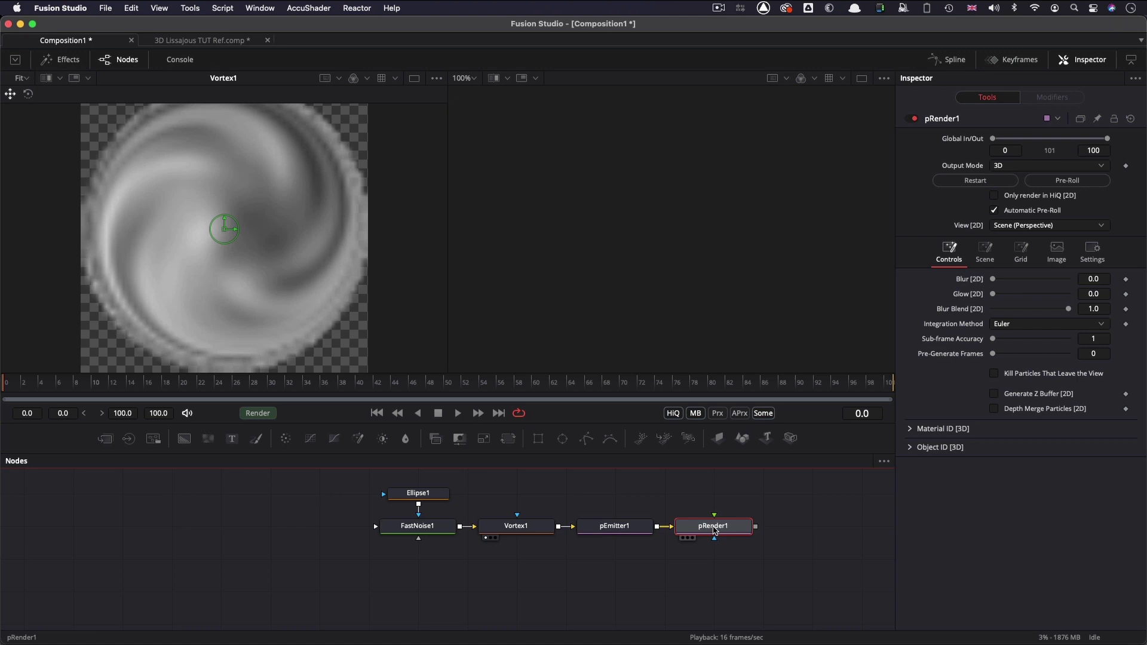
{"action": "key", "text": "shift+space"}
{"action": "type", "text": "3"}
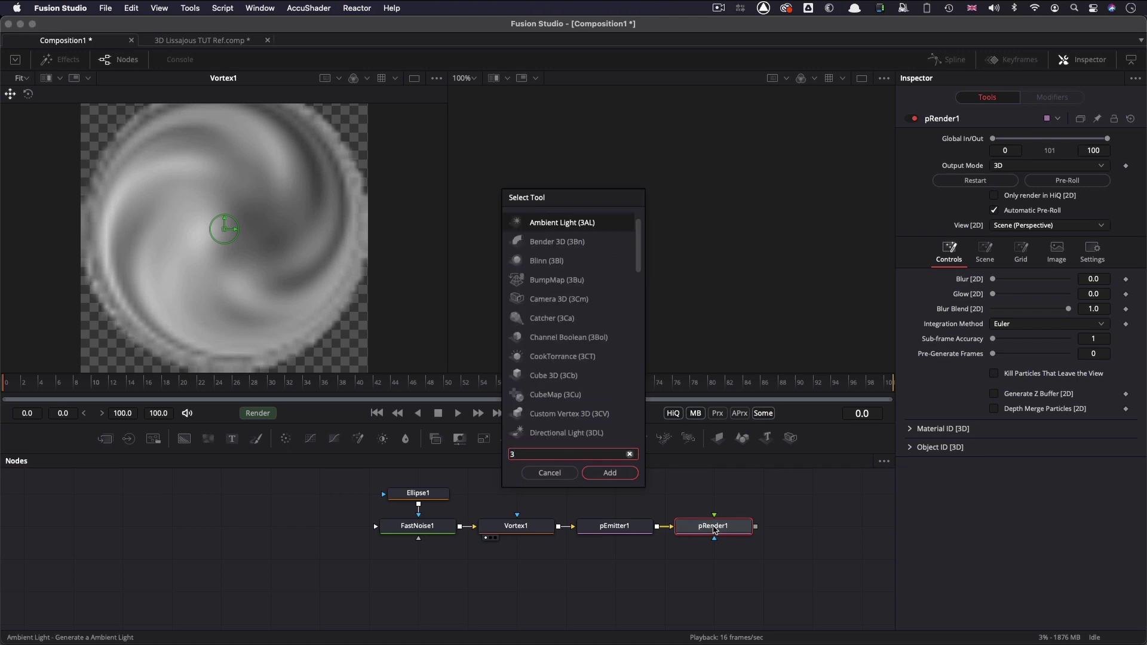
{"action": "type", "text": "mg"}
{"action": "key", "text": "Return"}
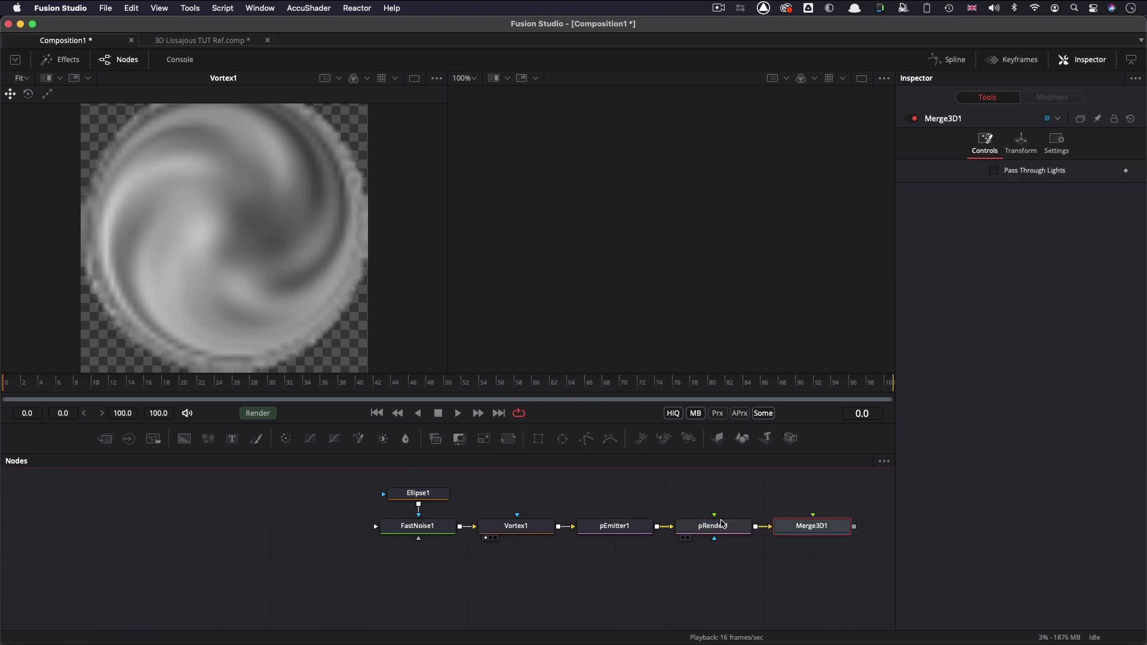
Step: Set the pEmitter1 particle Size to 0.06
{"action": "left_click", "coordinate": [606, 530]}
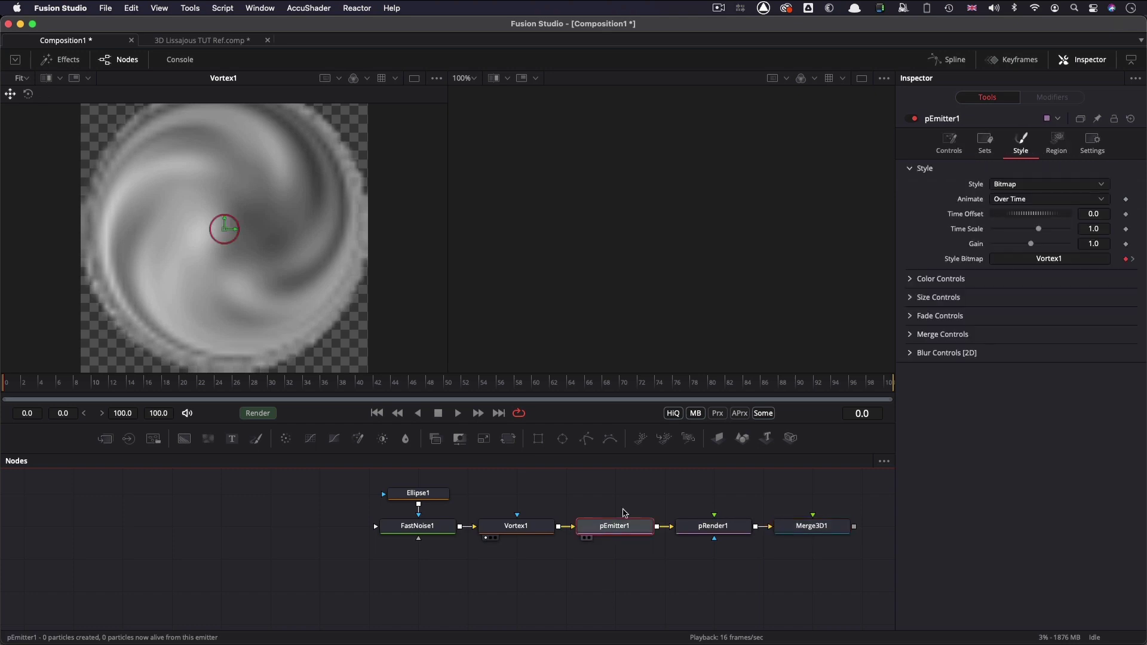
{"action": "left_click", "coordinate": [910, 297]}
{"action": "left_click", "coordinate": [1106, 311]}
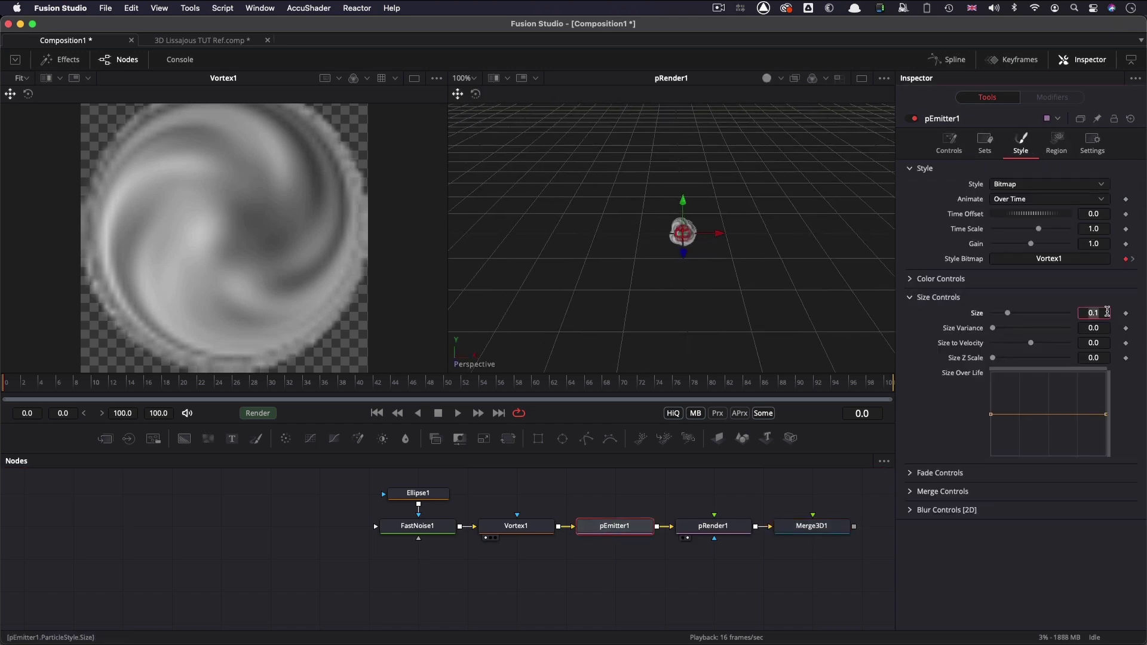
{"action": "type", "text": "0.06"}
{"action": "key", "text": "Tab"}
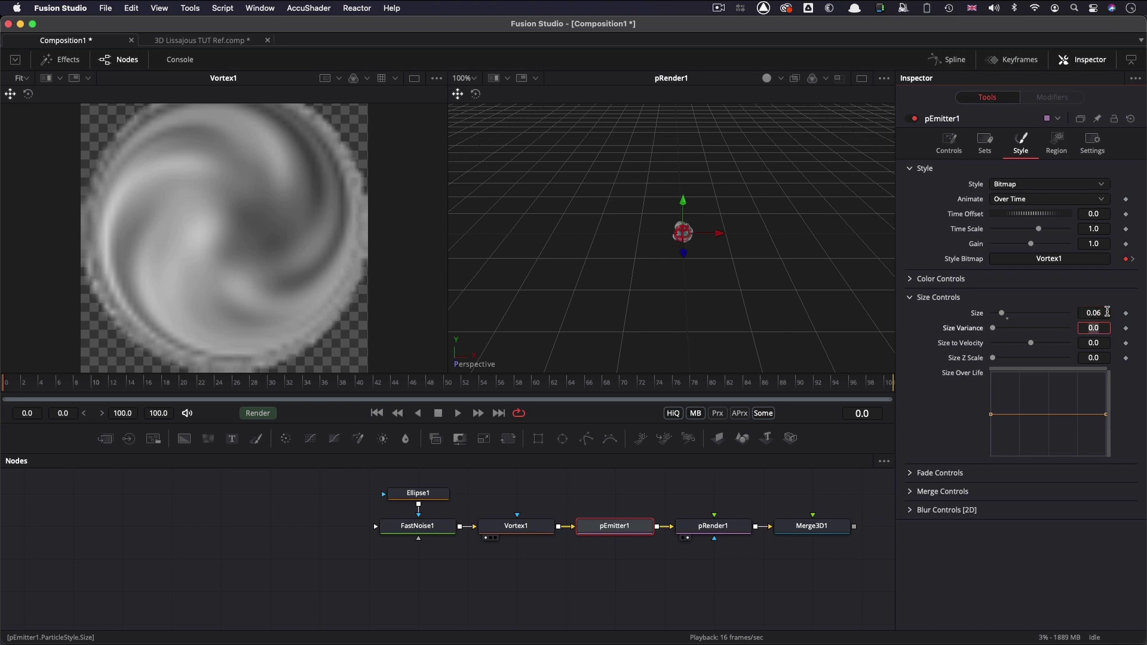
Step: Drive the emitter Number with the expression iif(time<630, 1, 0)
{"action": "left_click", "coordinate": [949, 142]}
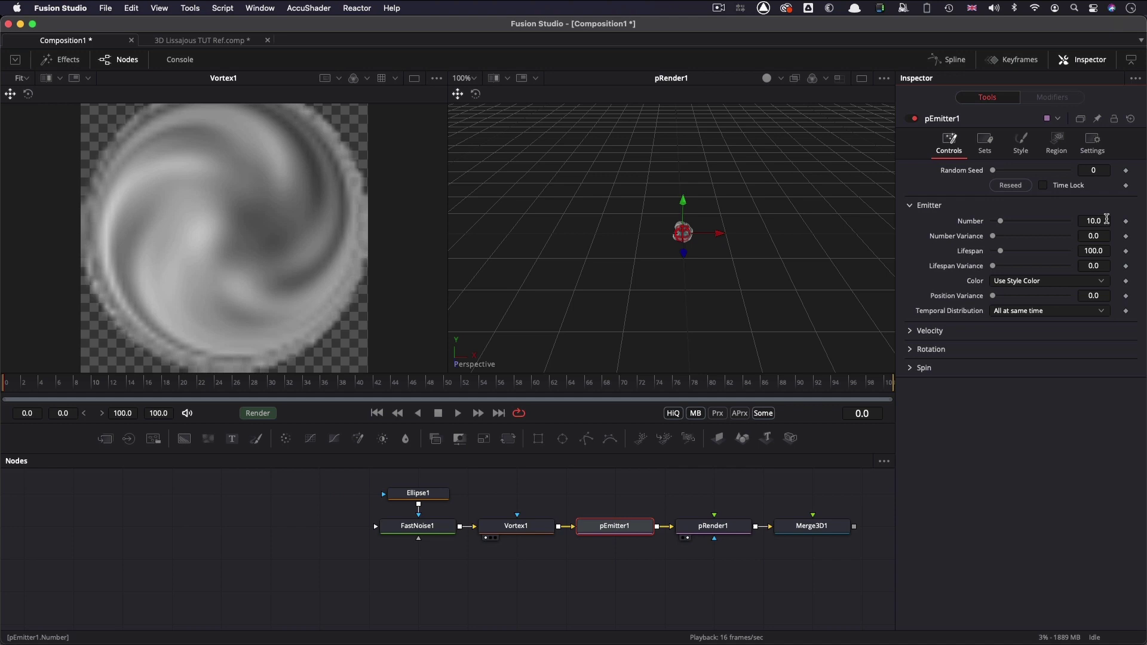
{"action": "left_click", "coordinate": [1107, 218]}
{"action": "type", "text": "="}
{"action": "key", "text": "Return"}
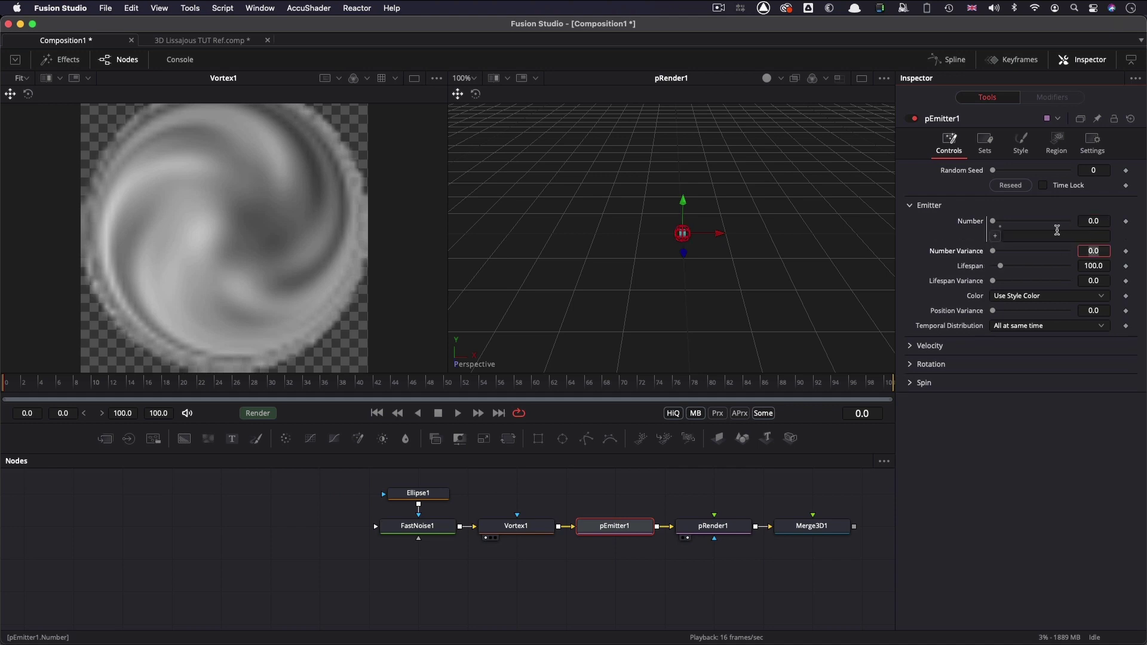
{"action": "left_click", "coordinate": [1044, 237]}
{"action": "type", "text": "iif"}
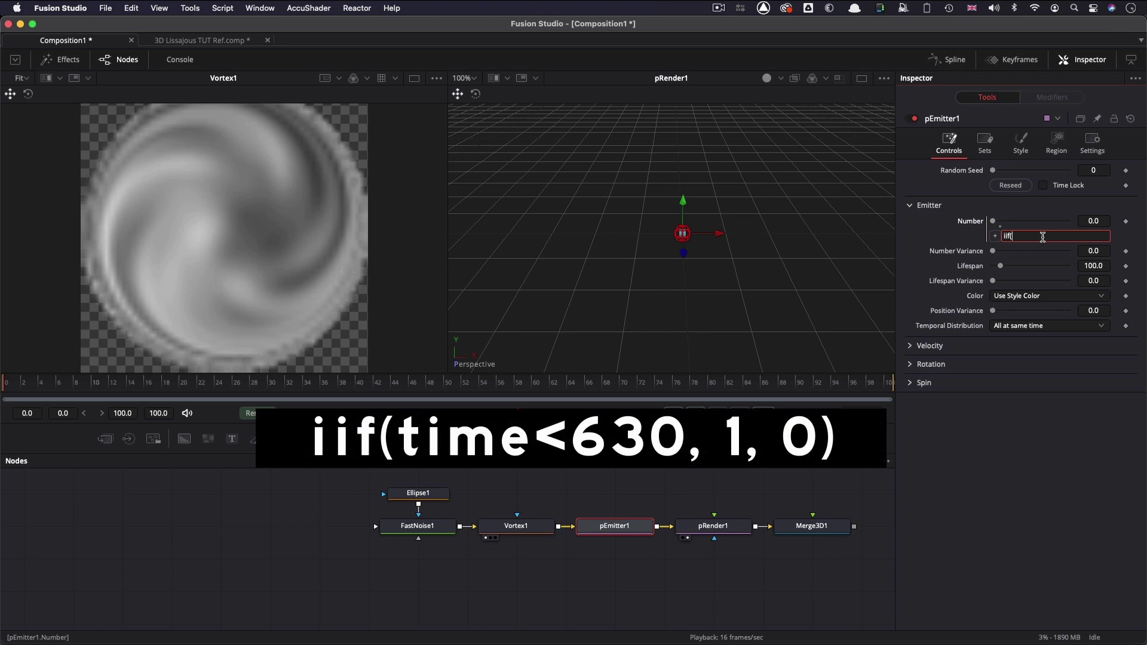
{"action": "type", "text": "(time<630, 1, 0"}
{"action": "key", "text": "Tab"}
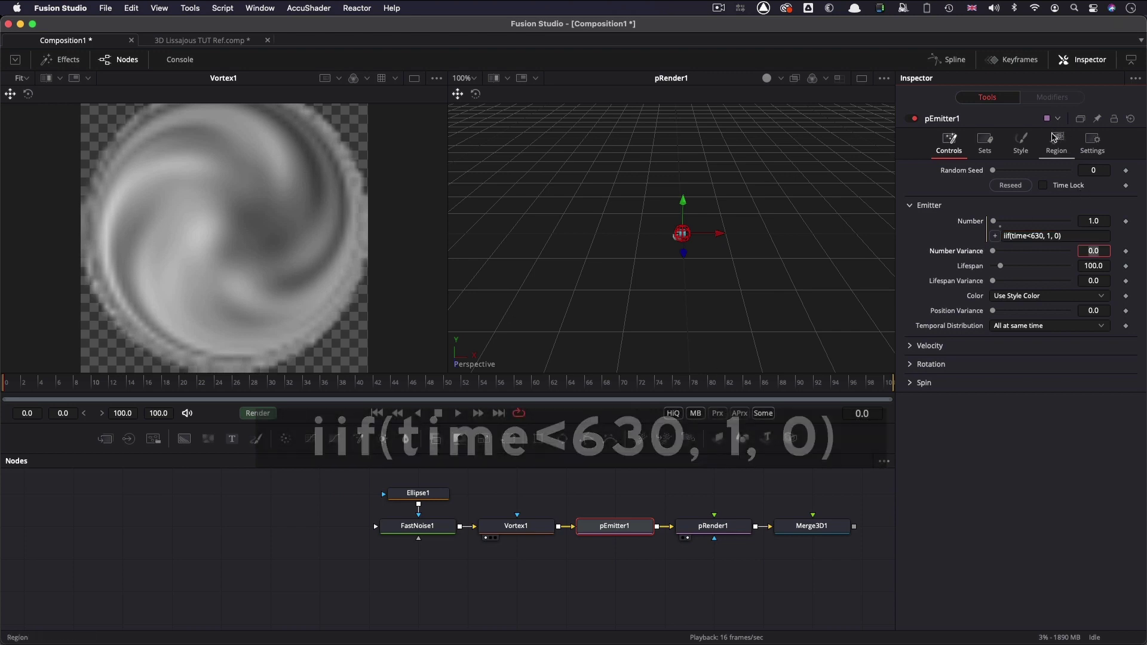
Step: Set the Region X Offset expression to cos(time*.03) and add an expression to Y Offset
{"action": "left_click", "coordinate": [1060, 138]}
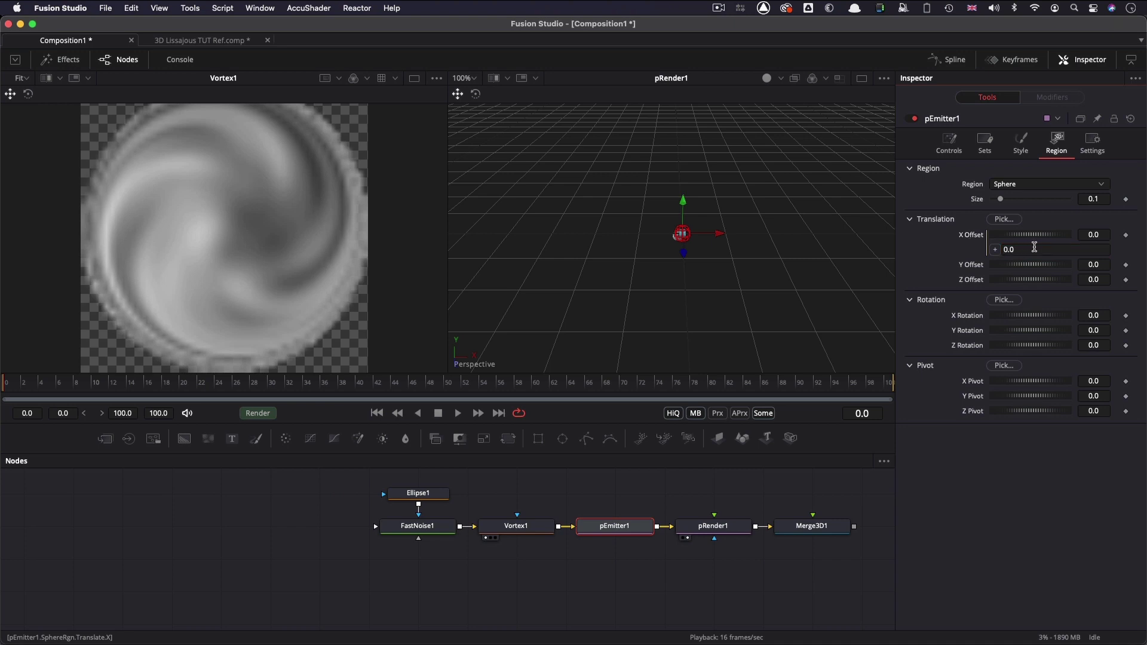
{"action": "double_click", "coordinate": [1045, 250]}
{"action": "type", "text": "cos"}
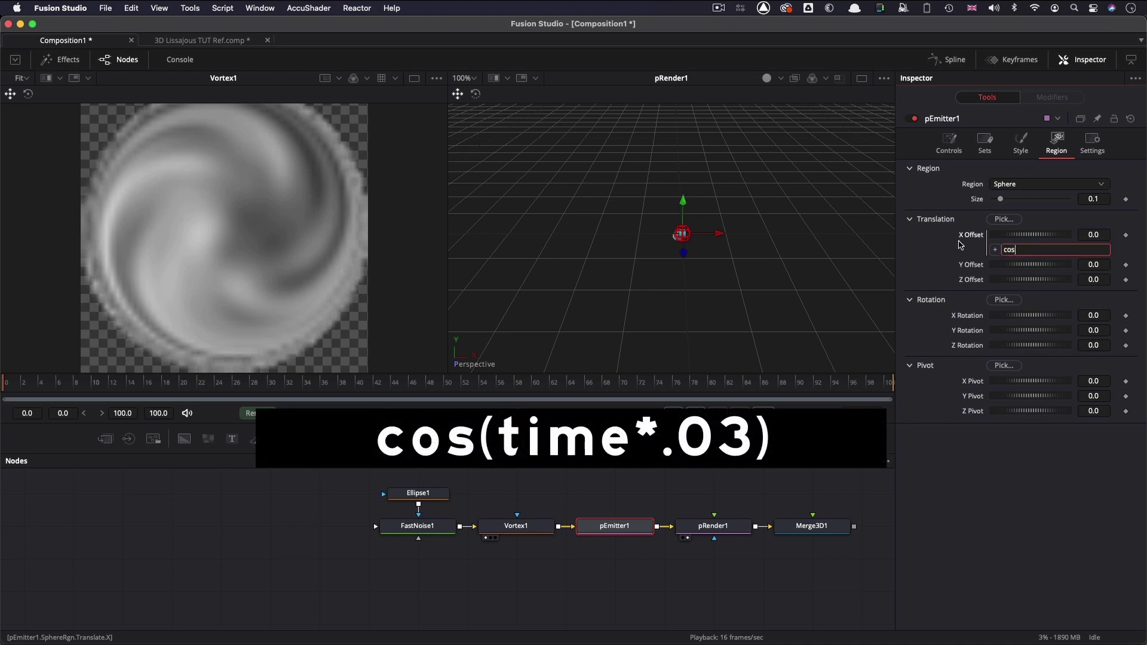
{"action": "type", "text": "(time*.02"}
{"action": "key", "text": "Return"}
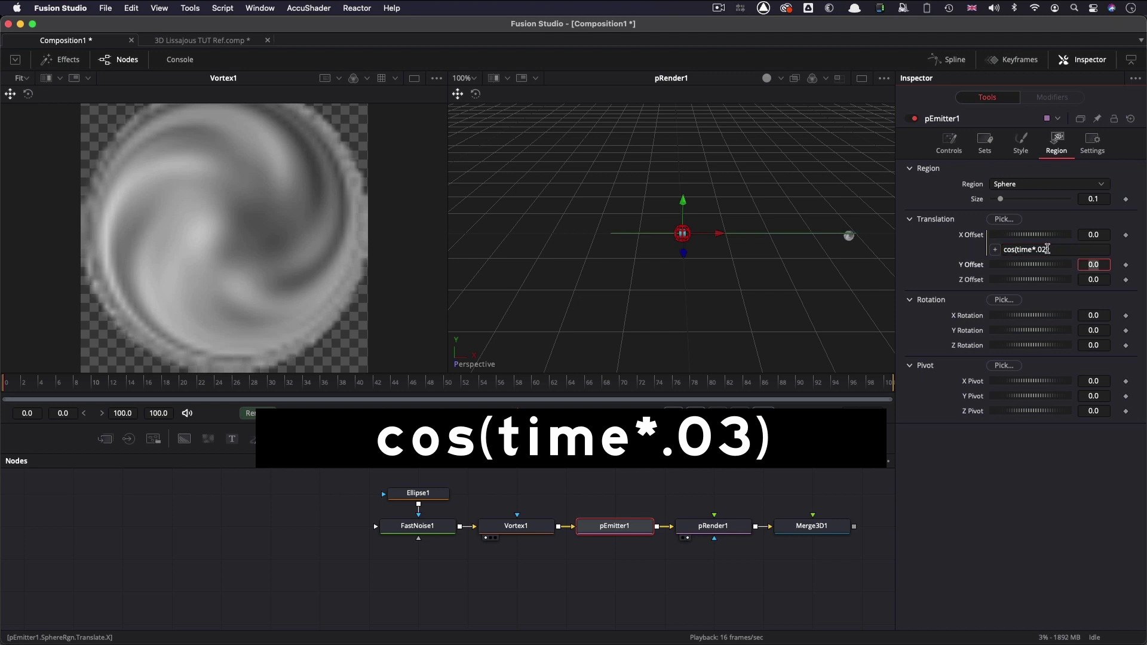
{"action": "left_click", "coordinate": [1046, 249]}
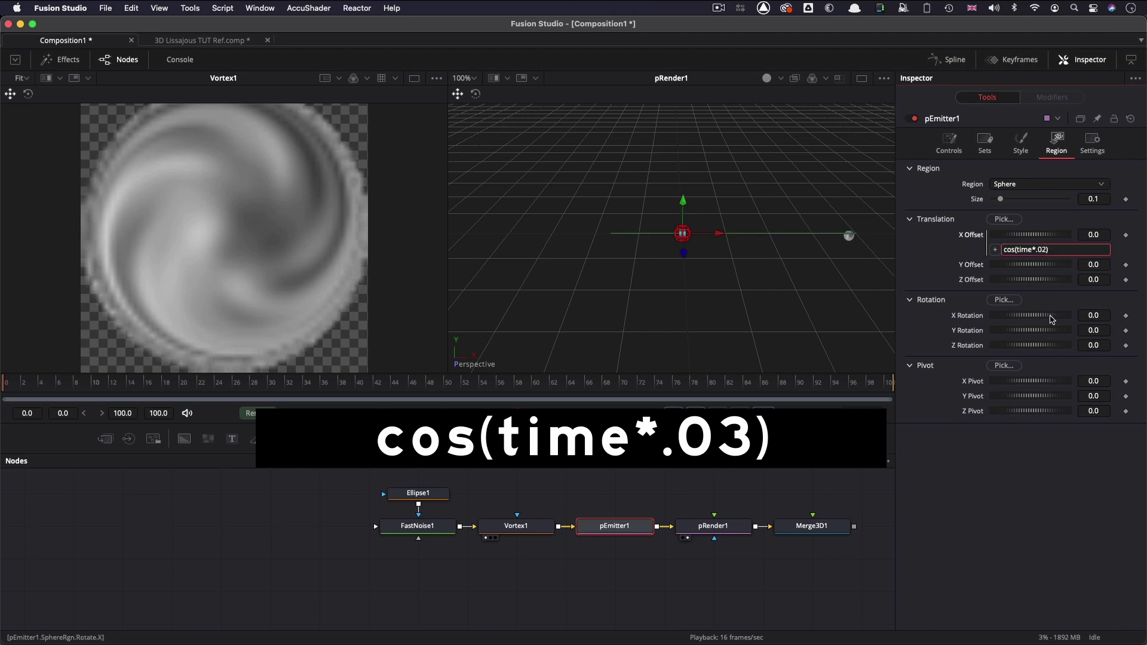
{"action": "type", "text": "3"}
{"action": "key", "text": "Tab"}
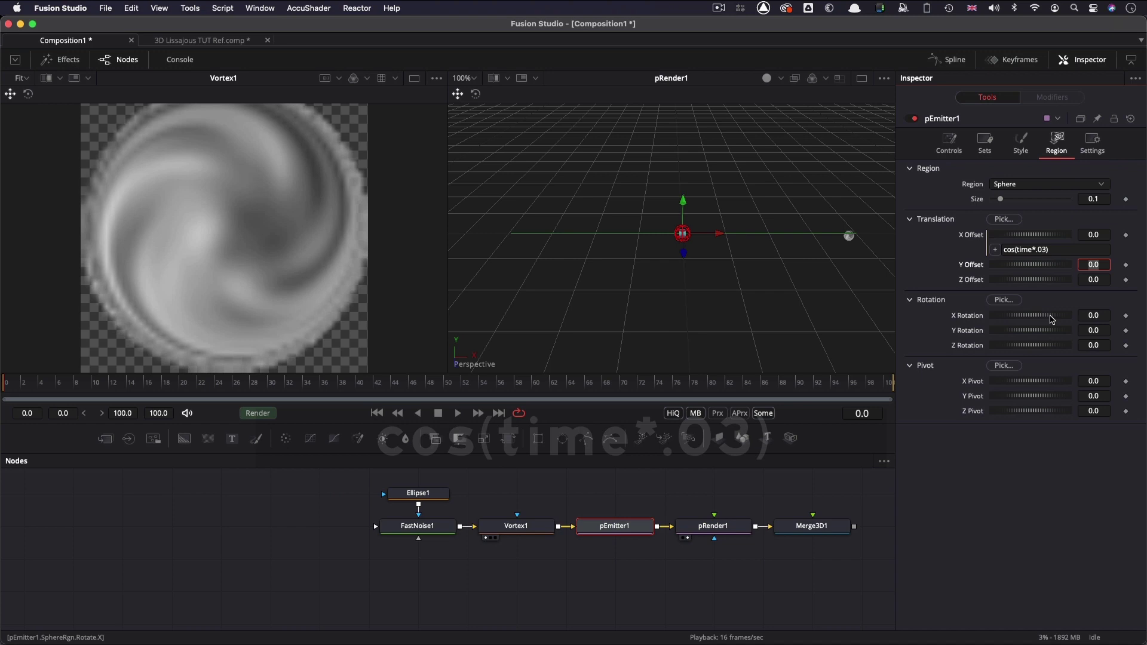
{"action": "right_click", "coordinate": [963, 266]}
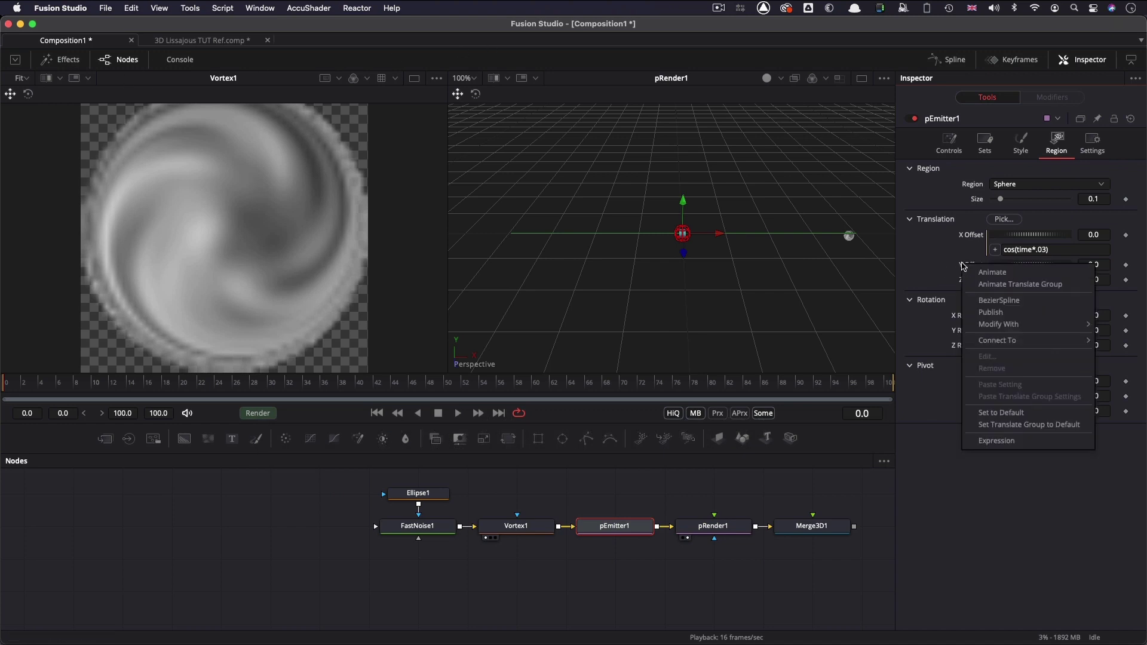
{"action": "left_click", "coordinate": [996, 440]}
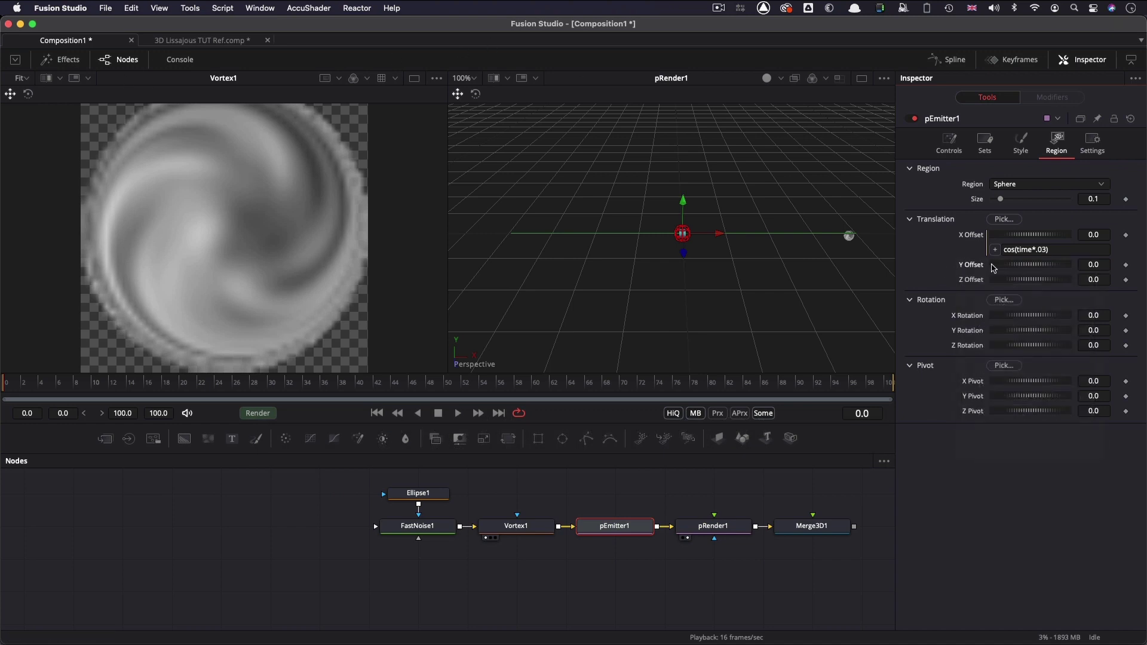
Step: Enter sin(time*.02) as the Y Offset expression
{"action": "right_click", "coordinate": [966, 266]}
{"action": "key", "text": "Escape"}
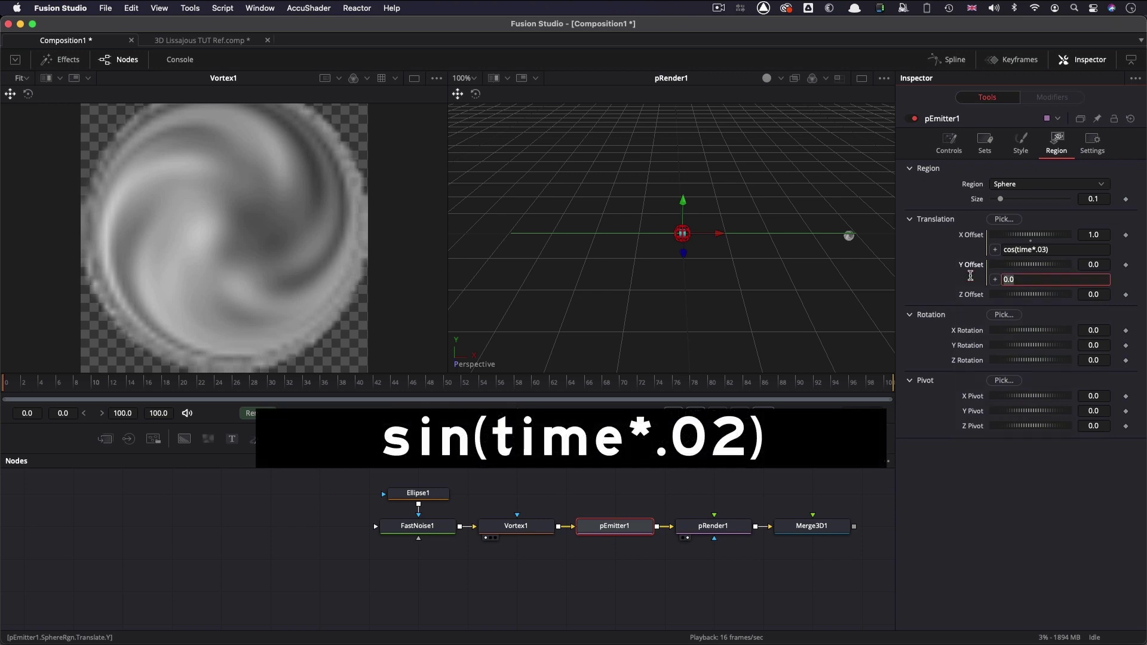
{"action": "type", "text": "sin(time*"}
{"action": "key", "text": "Return"}
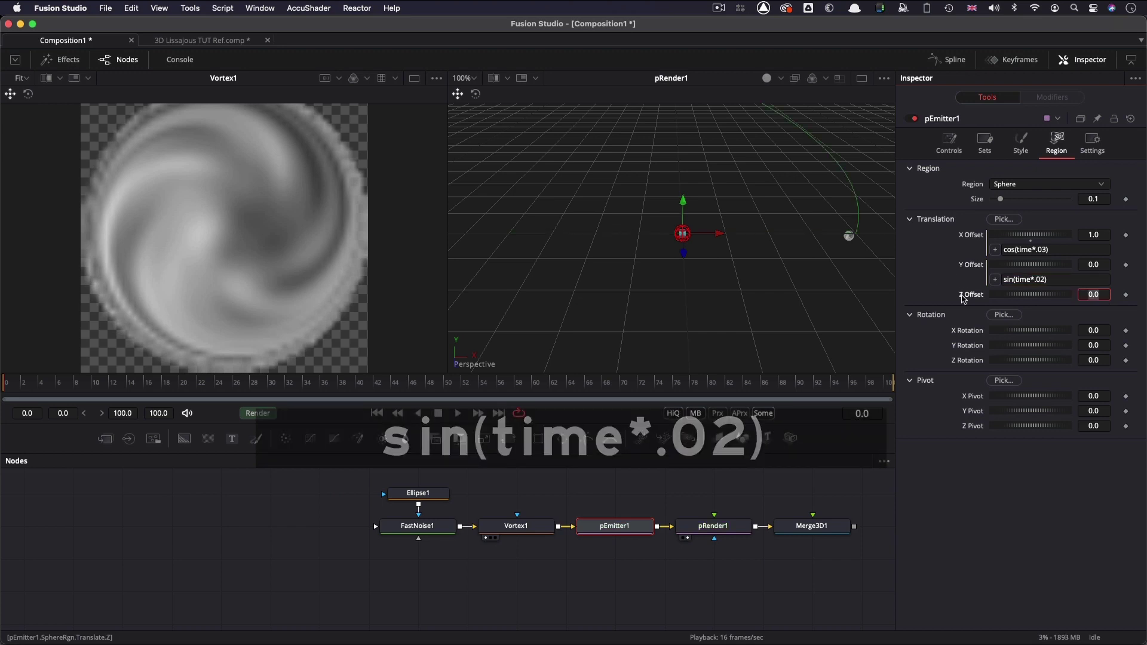
Step: Give Z Offset the expression sin(time*.07)
{"action": "right_click", "coordinate": [965, 300]}
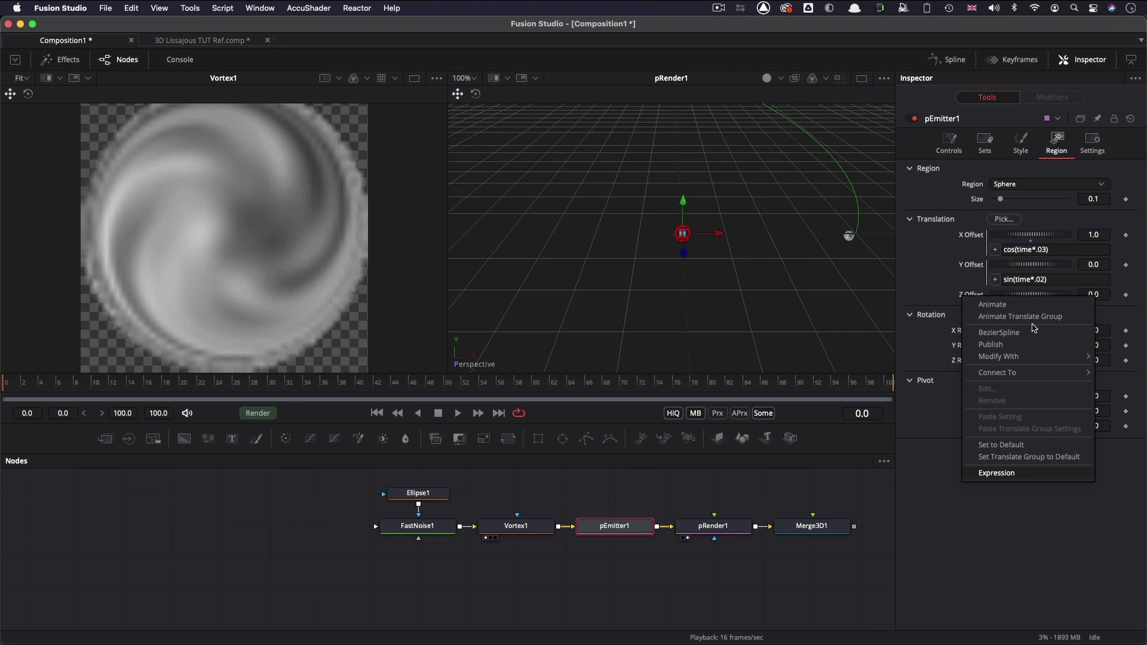
{"action": "left_click", "coordinate": [996, 473]}
{"action": "type", "text": "sin(time*.07"}
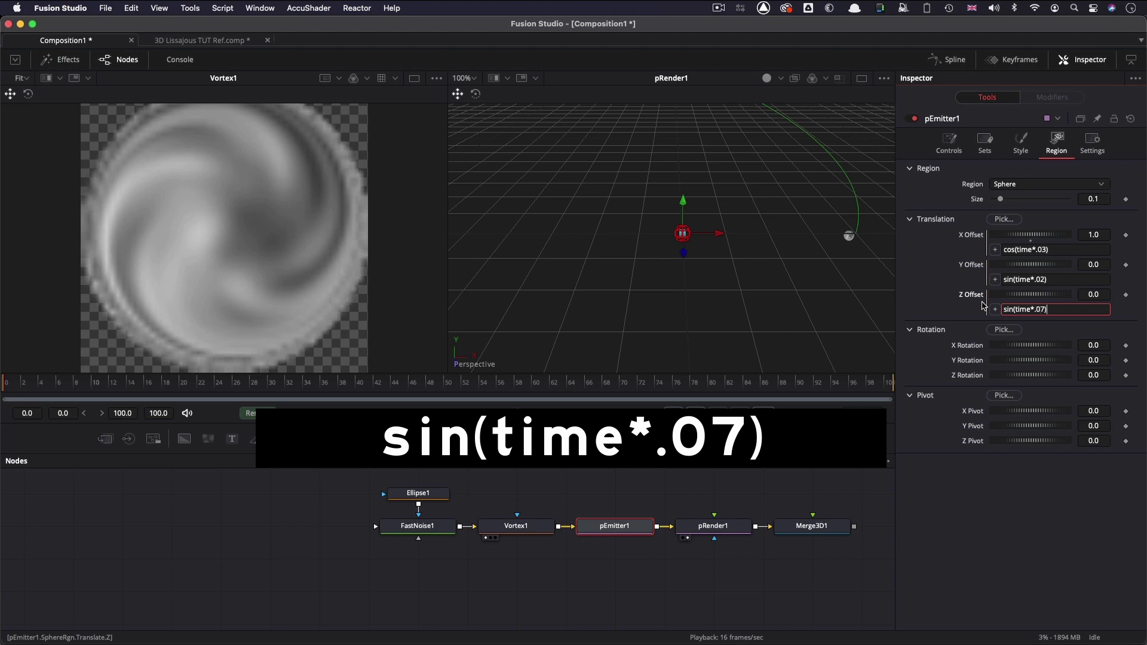
{"action": "key", "text": "Return"}
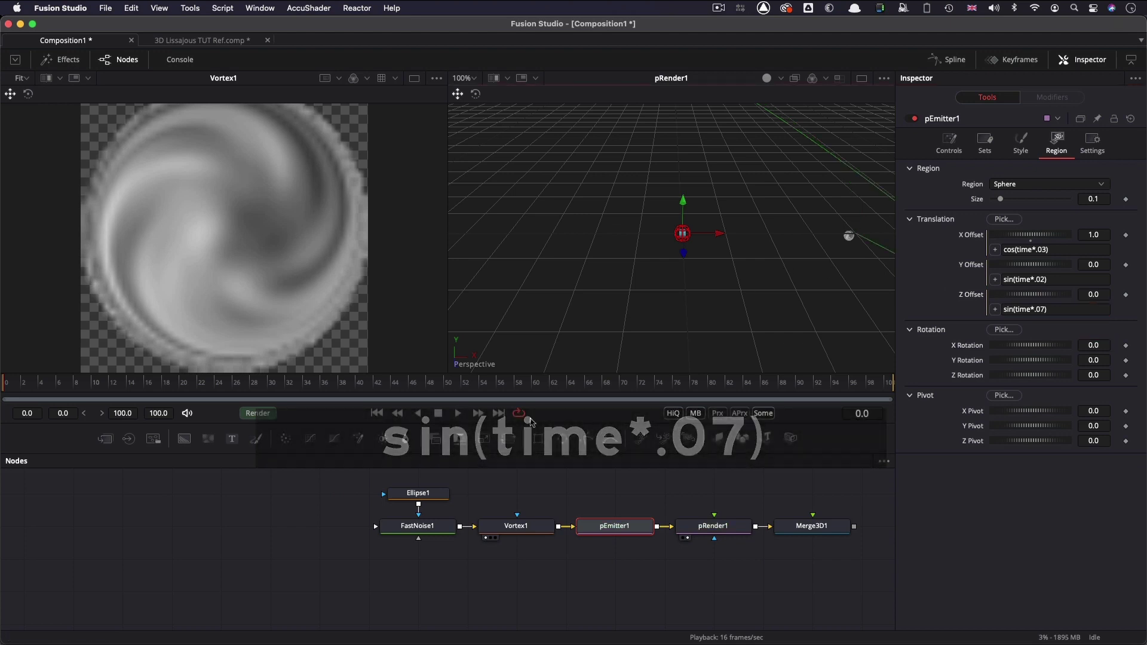
Step: Fit and zoom out the 3D view, then play the animation from the start to preview the particles
{"action": "key", "text": "ctrl+f"}
{"action": "scroll", "coordinate": [598, 285], "scroll_direction": "down", "scroll_amount": 10}
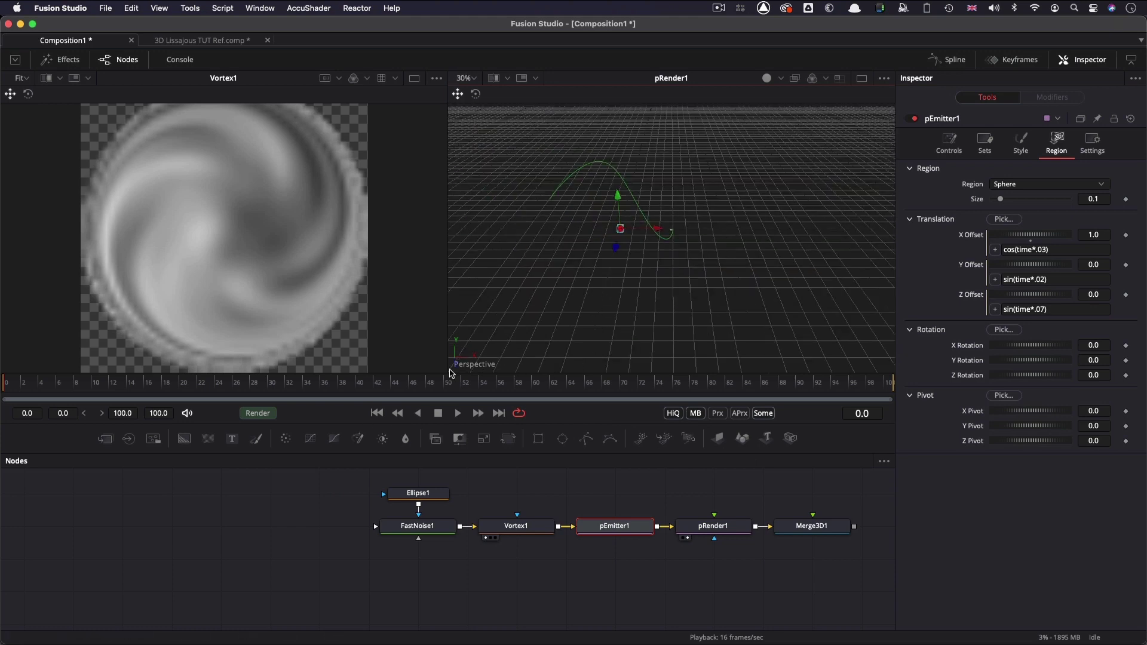
{"action": "left_click", "coordinate": [19, 387]}
{"action": "left_click", "coordinate": [459, 413]}
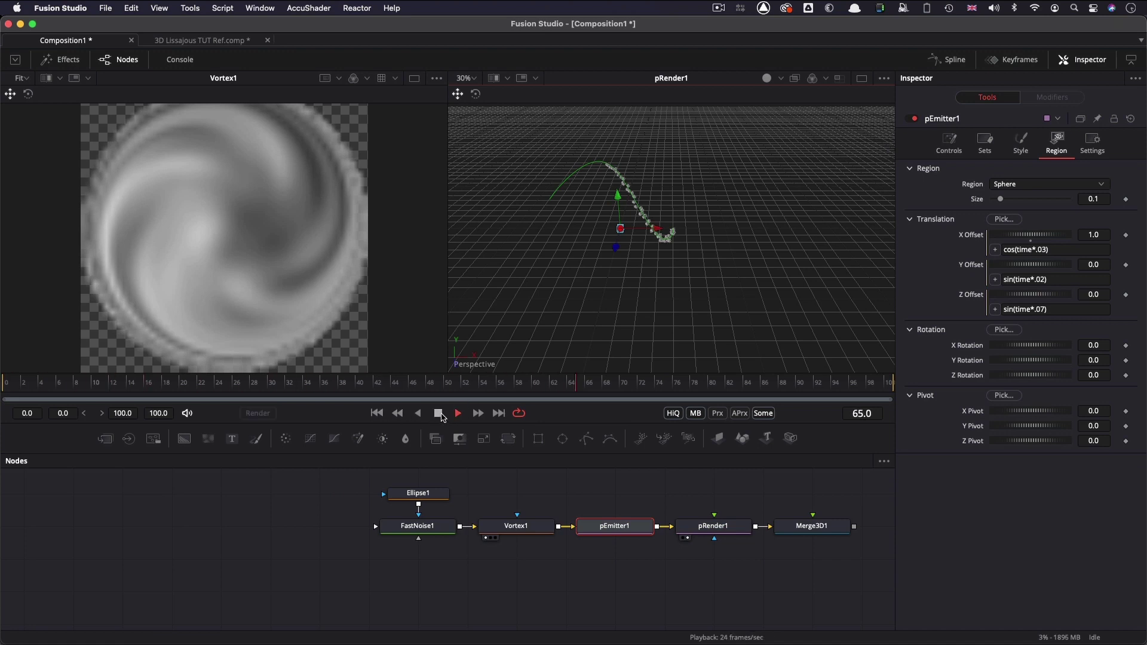
{"action": "key", "text": "space"}
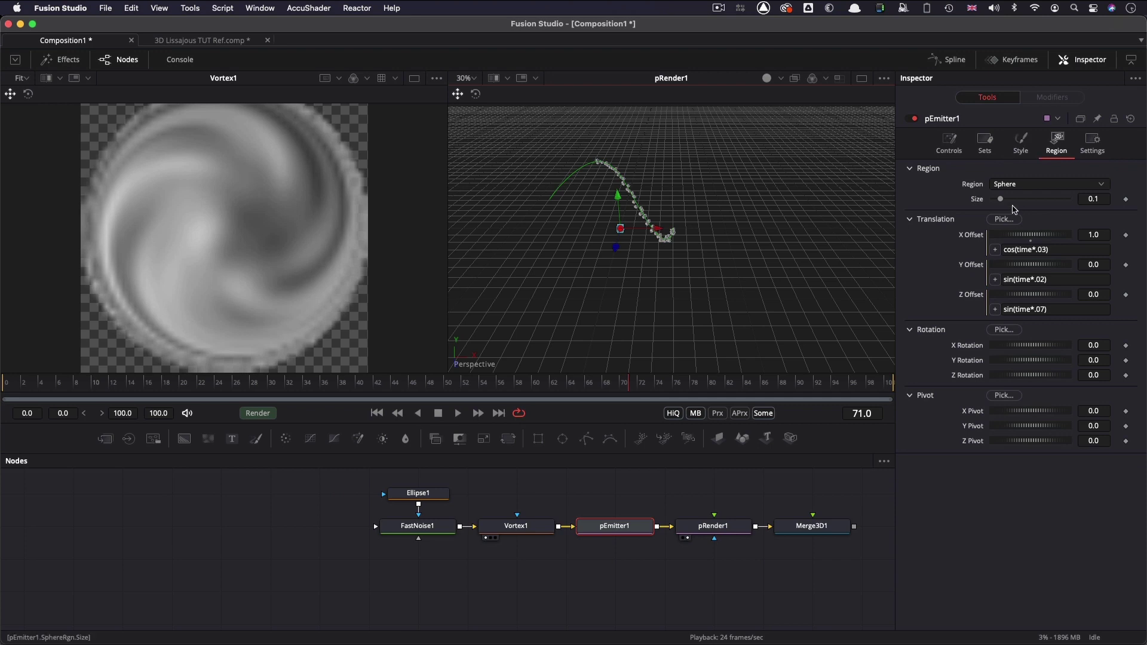
Step: Reduce the emitter region Size to 0.01, then to 0.001
{"action": "left_click", "coordinate": [1107, 198]}
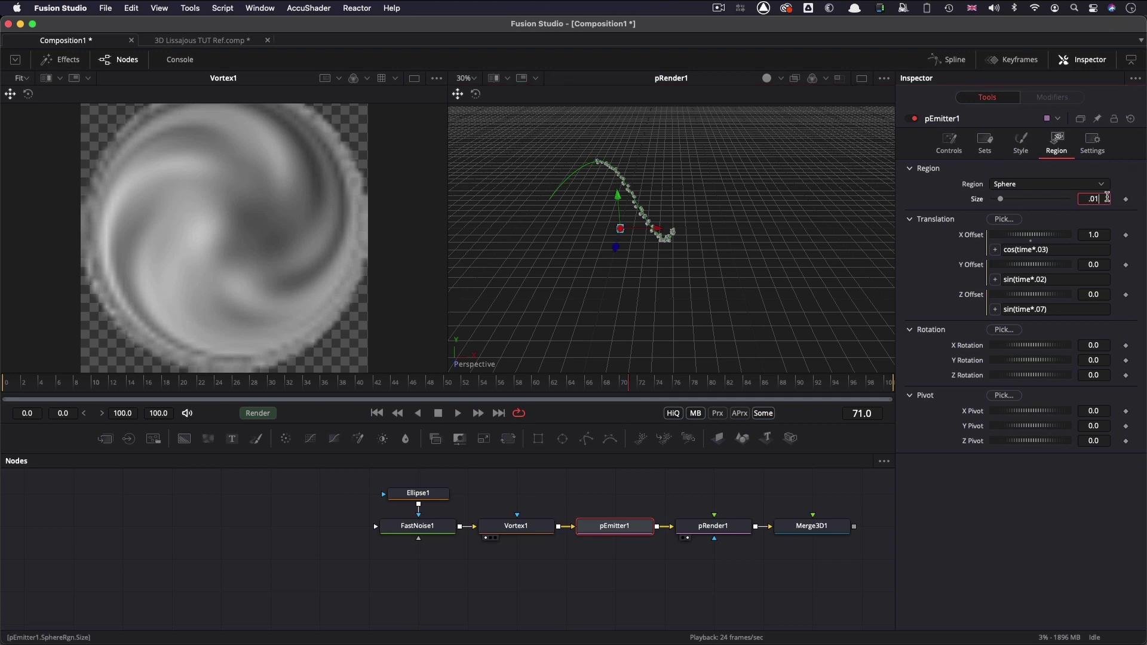
{"action": "key", "text": "Tab"}
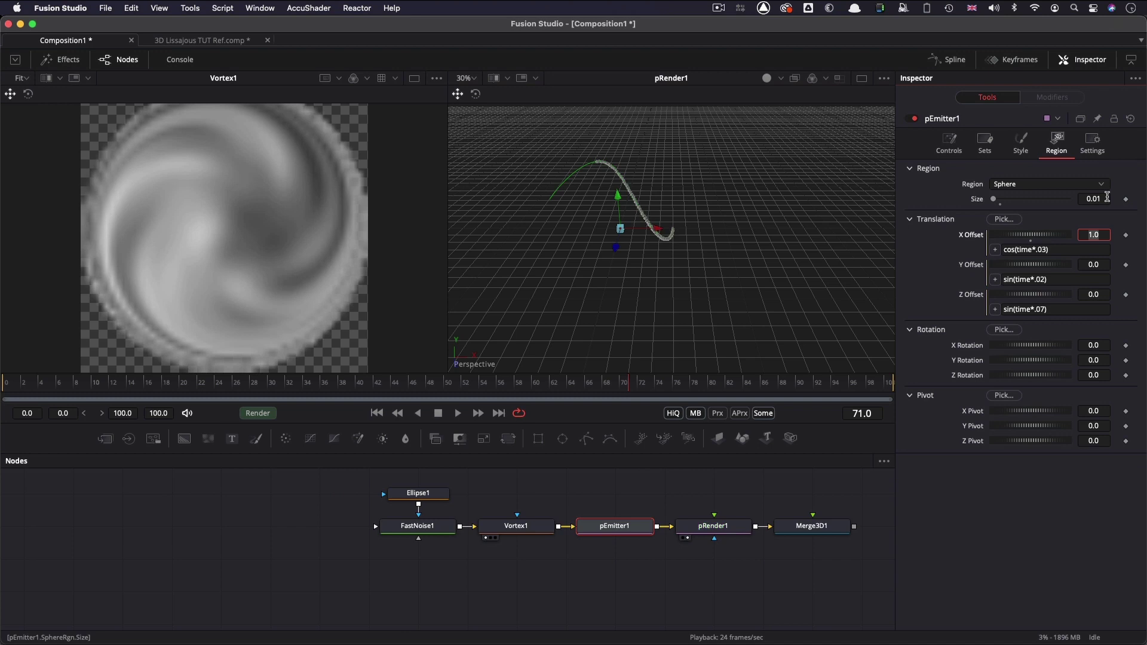
{"action": "left_click", "coordinate": [1107, 198]}
{"action": "type", "text": ".001"}
{"action": "key", "text": "Tab"}
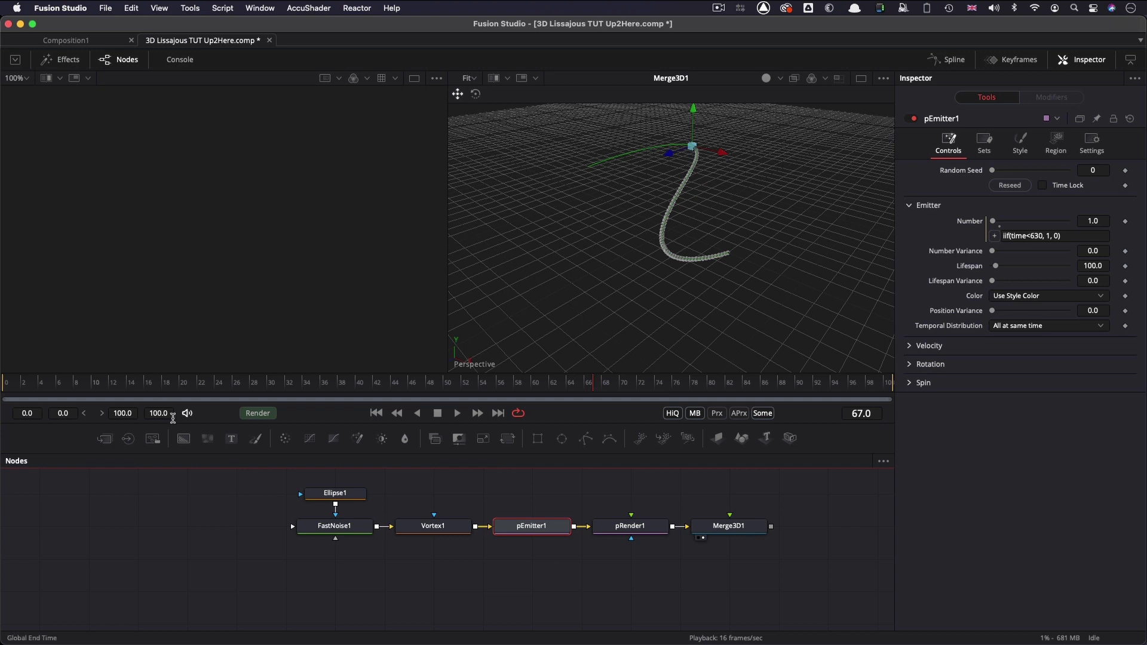
Step: Set the composition's Global End Time to 1000
{"action": "left_click", "coordinate": [170, 414]}
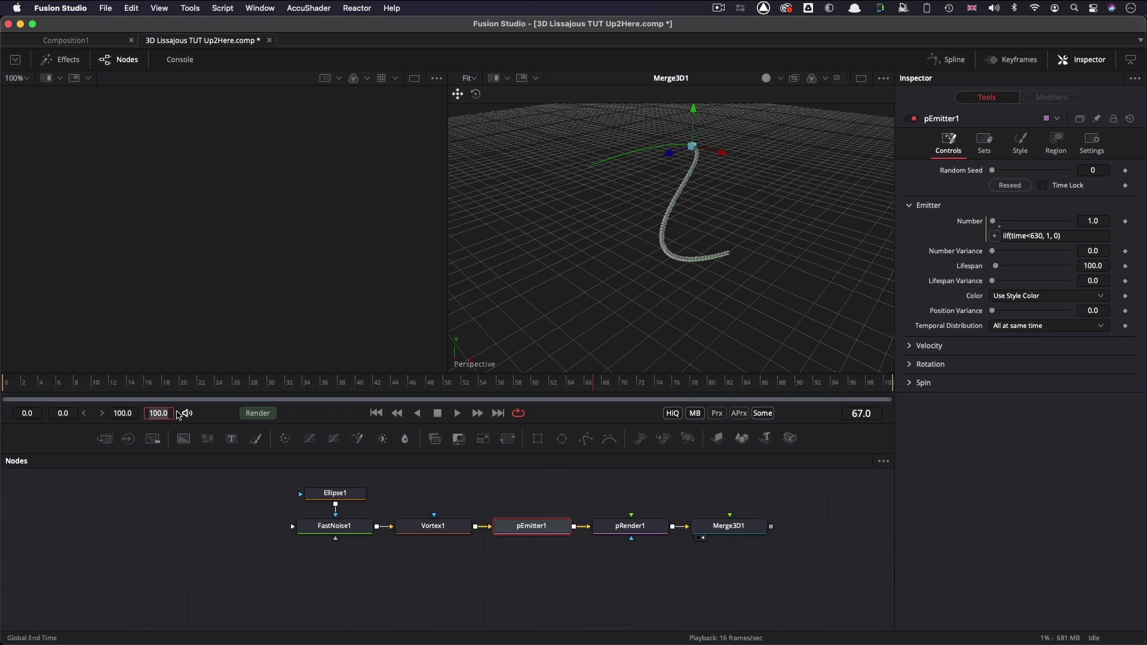
{"action": "type", "text": "1000"}
{"action": "key", "text": "Return"}
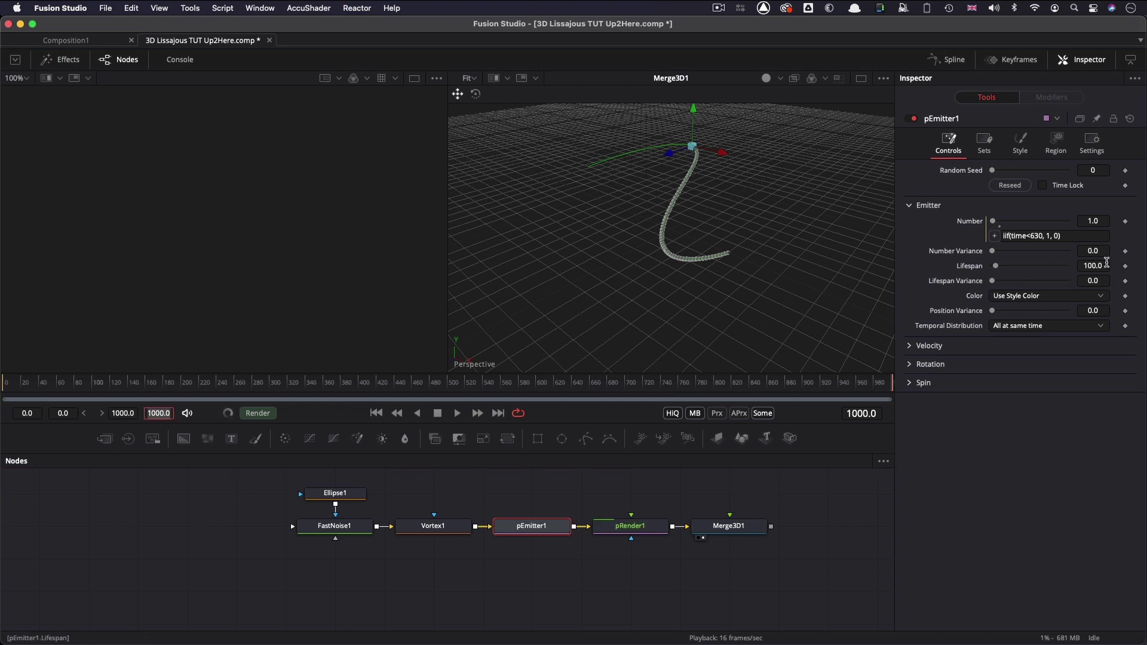
Step: Set the pEmitter1 particle Lifespan to 1500
{"action": "left_click", "coordinate": [1107, 262]}
{"action": "type", "text": "1500"}
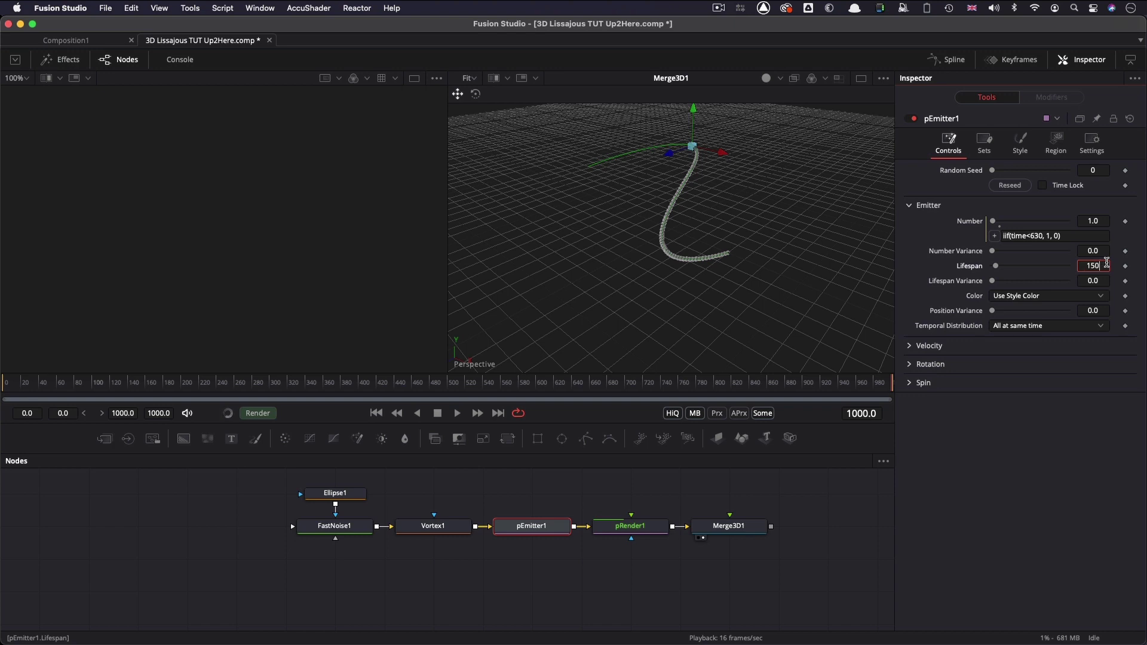
{"action": "key", "text": "Tab"}
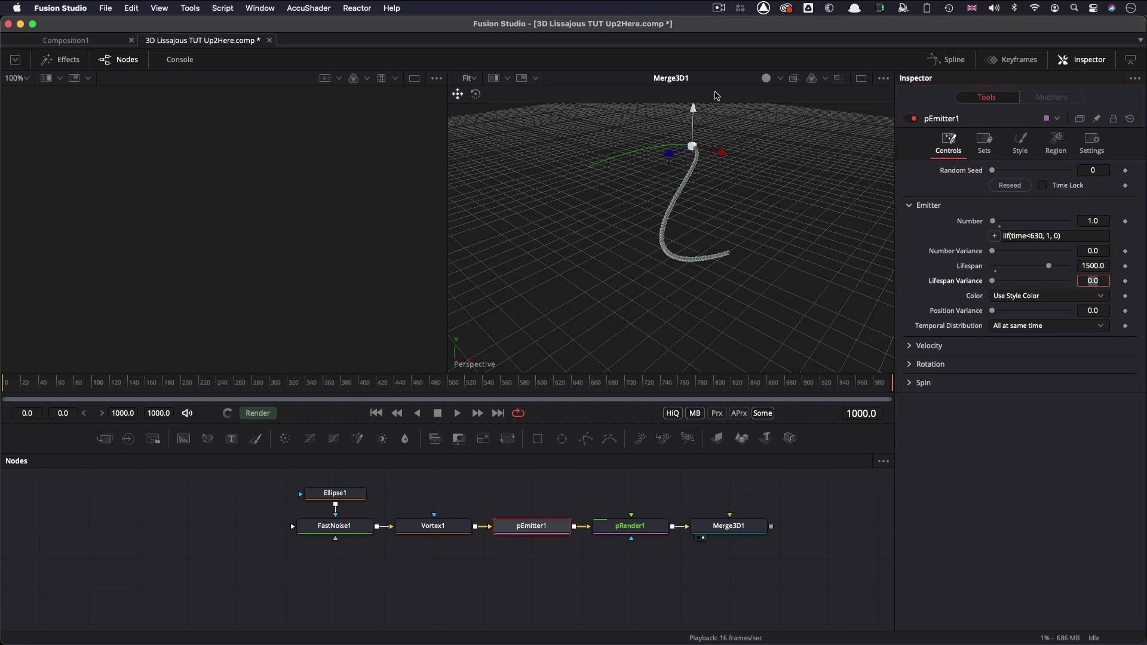
Step: Play the trail up to frame 726 while orbiting the view, then shift Merge3D1 right
{"action": "key", "text": "space"}
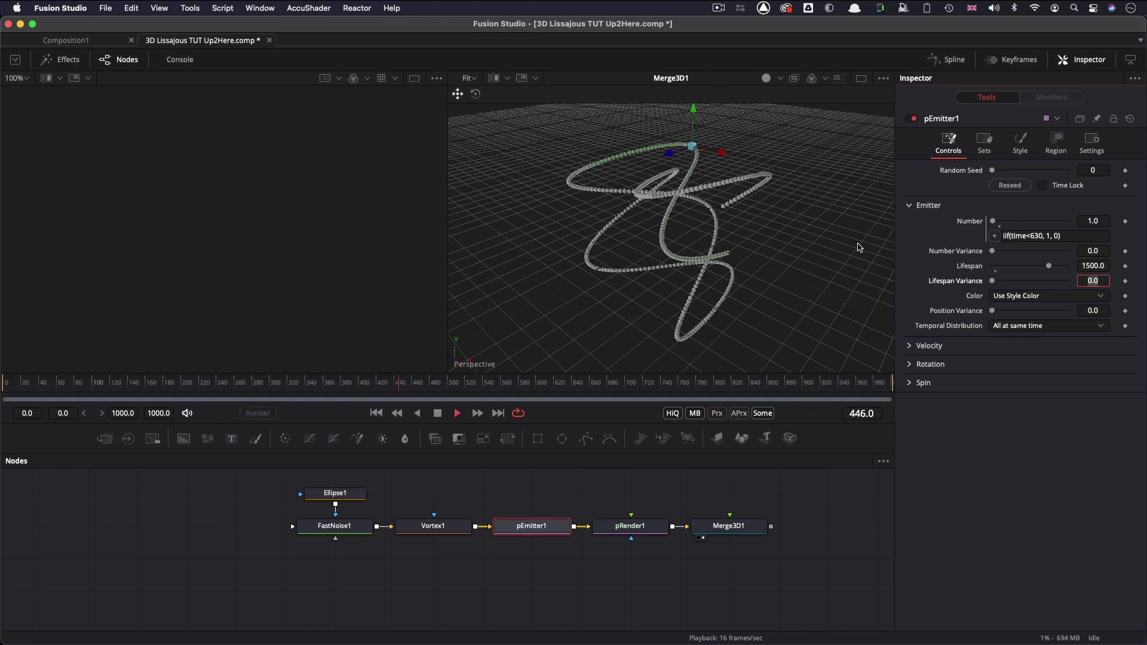
{"action": "left_click_drag", "start_coordinate": [794, 262], "coordinate": [657, 310]}
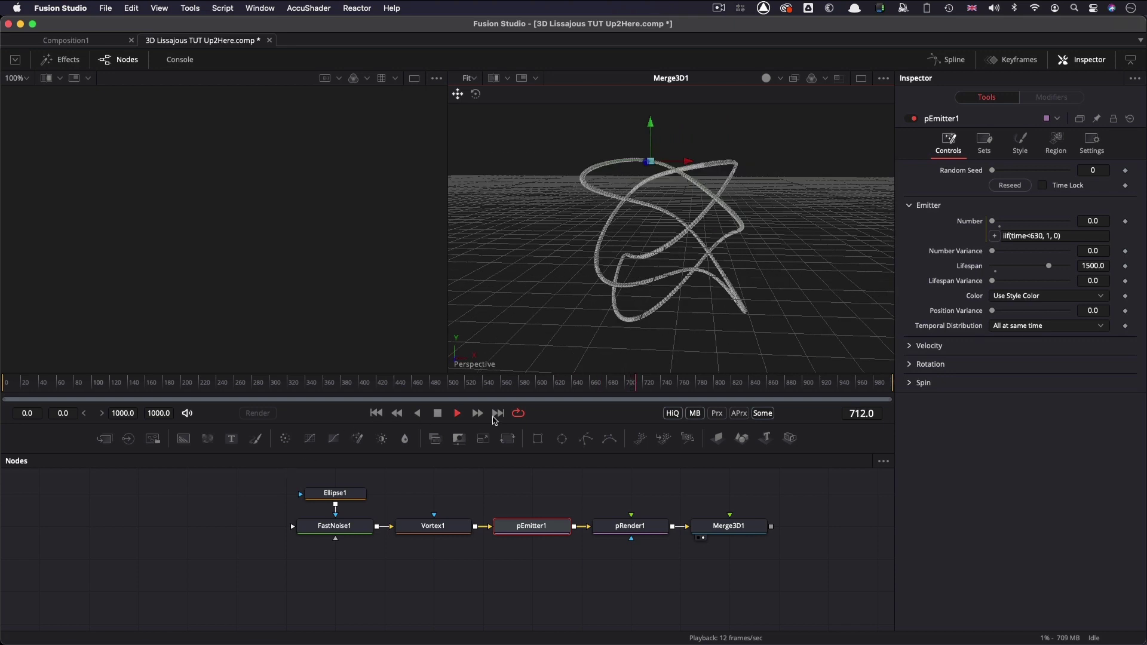
{"action": "left_click", "coordinate": [437, 413]}
{"action": "left_click_drag", "start_coordinate": [820, 254], "coordinate": [755, 229]}
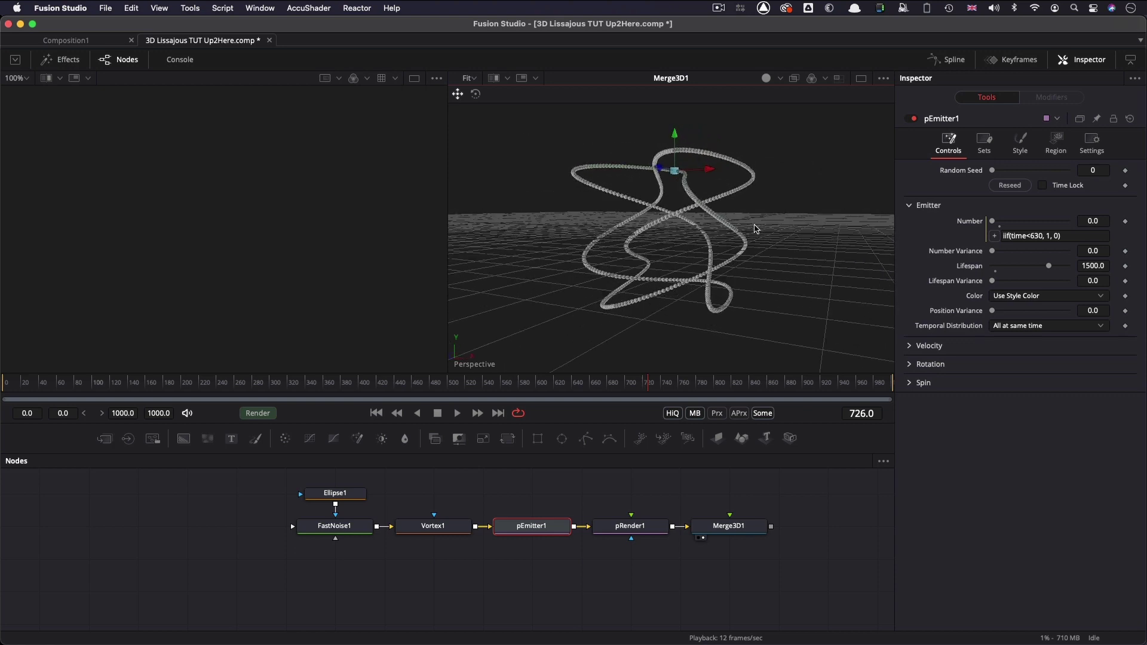
{"action": "left_click_drag", "start_coordinate": [719, 526], "coordinate": [827, 526]}
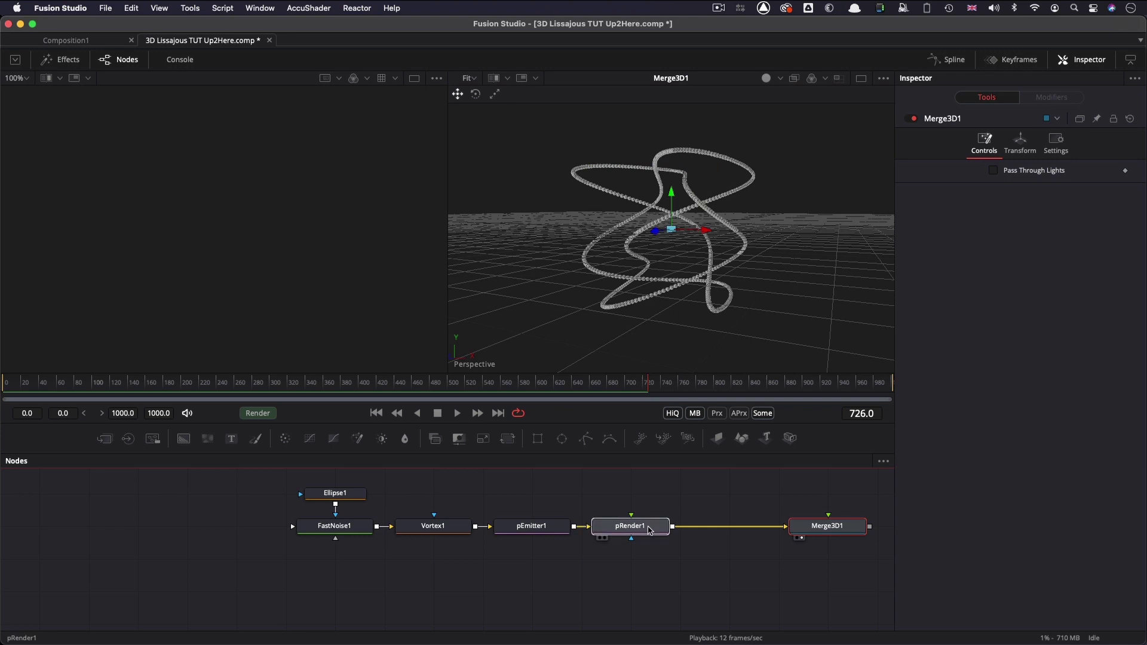
Step: Insert a Transform 3D after pRender1 with Translation Y set to 1.1
{"action": "left_click", "coordinate": [650, 531]}
{"action": "key", "text": "shift+space"}
{"action": "type", "text": "3xf"}
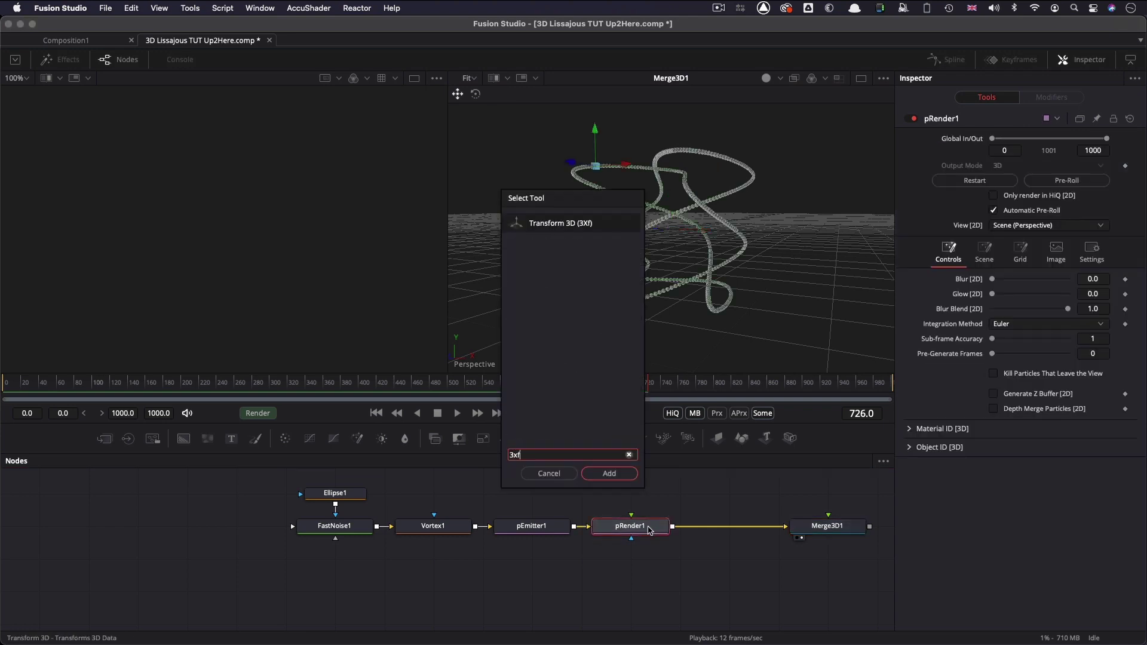
{"action": "key", "text": "Return"}
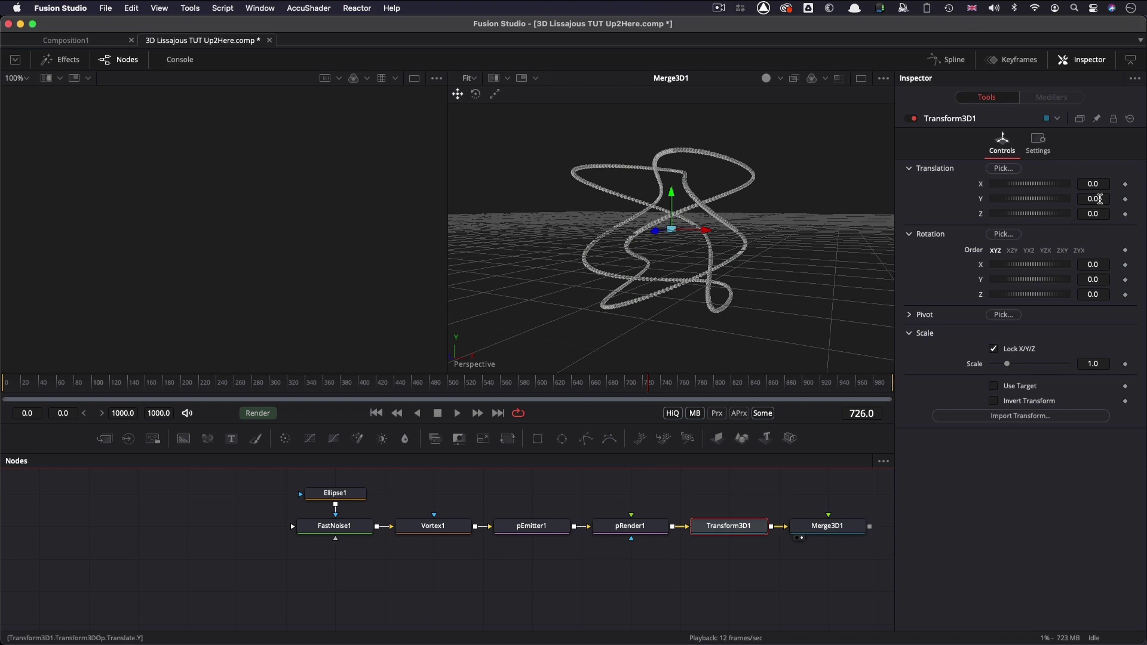
{"action": "left_click", "coordinate": [1099, 199]}
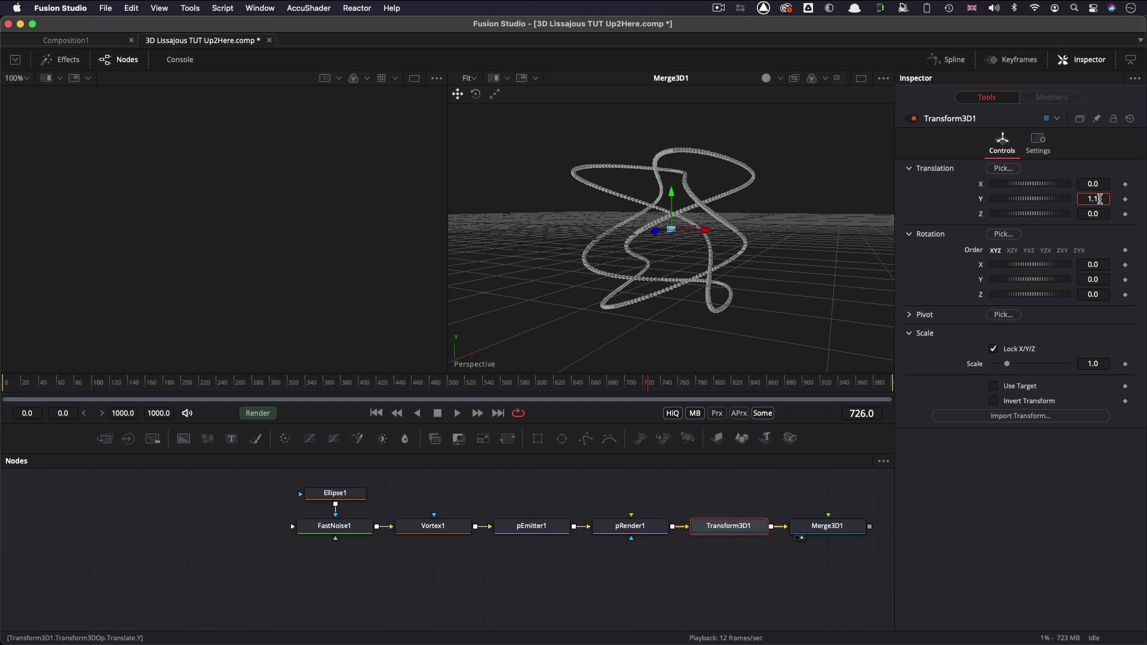
{"action": "key", "text": "Tab"}
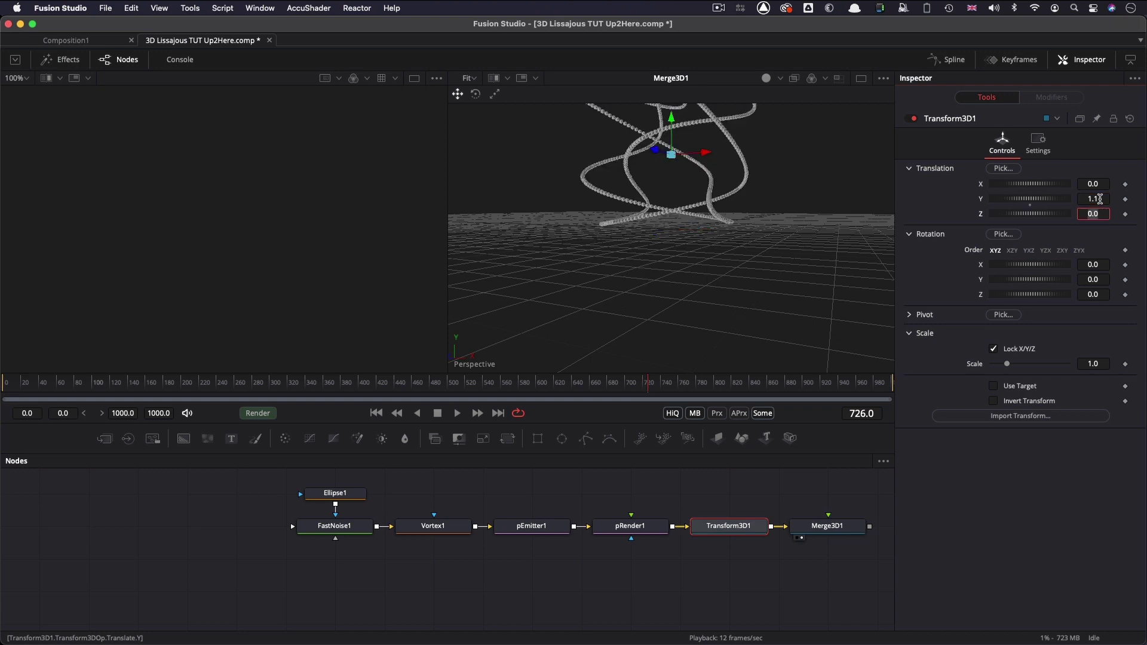
{"action": "left_click_drag", "start_coordinate": [837, 265], "coordinate": [795, 258]}
{"action": "left_click", "coordinate": [391, 594]}
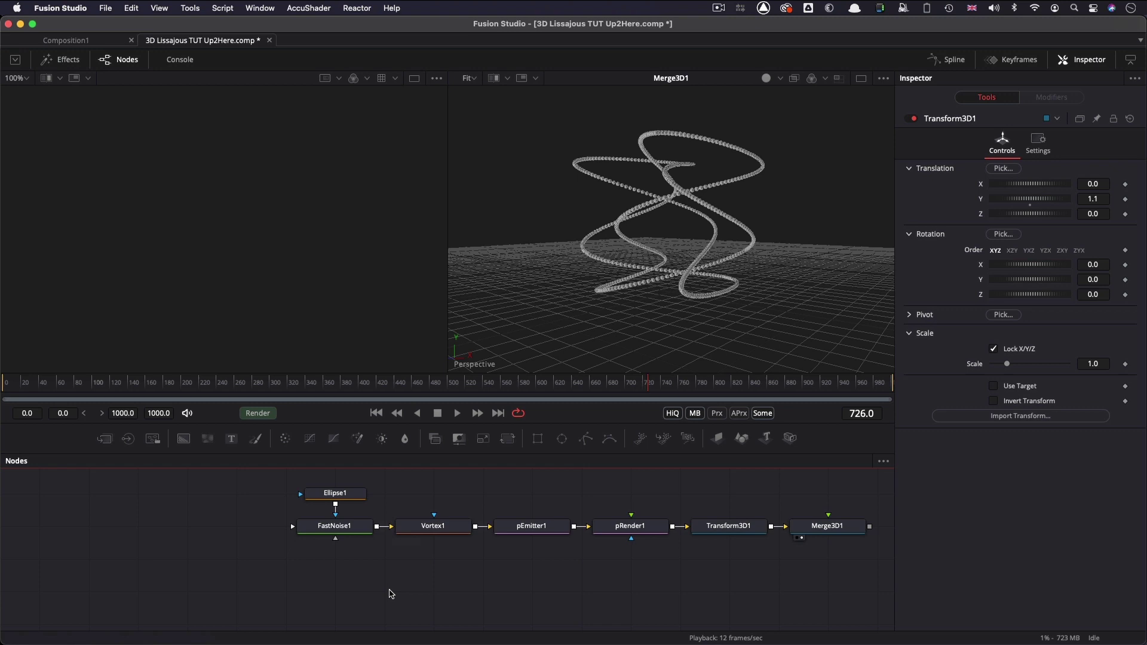
Step: Add a Shape 3D cube with Size 2.2
{"action": "key", "text": "shift+space"}
{"action": "type", "text": "e3sh"}
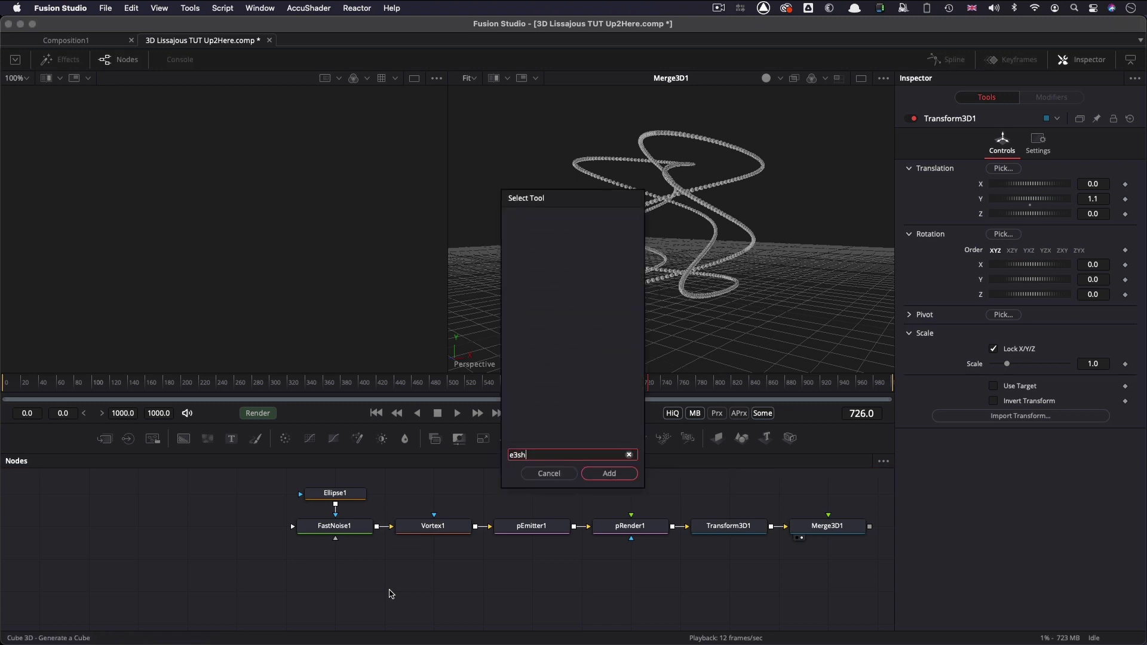
{"action": "key", "text": "BackSpace"}
{"action": "key", "text": "BackSpace"}
{"action": "key", "text": "BackSpace"}
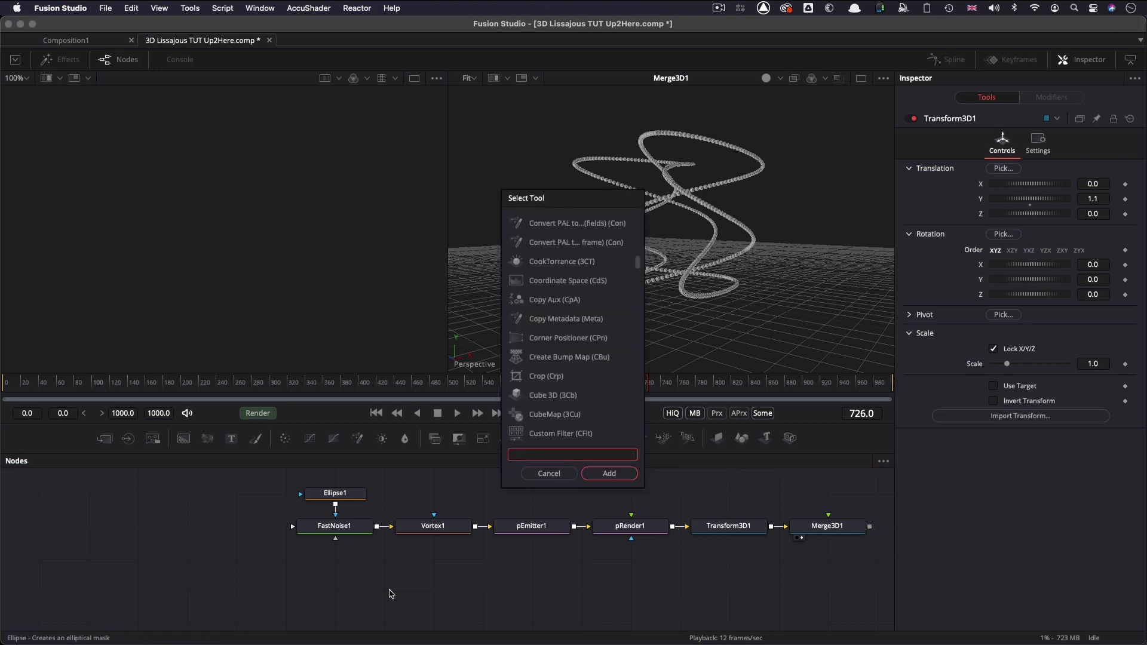
{"action": "type", "text": "3sh"}
{"action": "key", "text": "Return"}
{"action": "left_click", "coordinate": [1029, 171]}
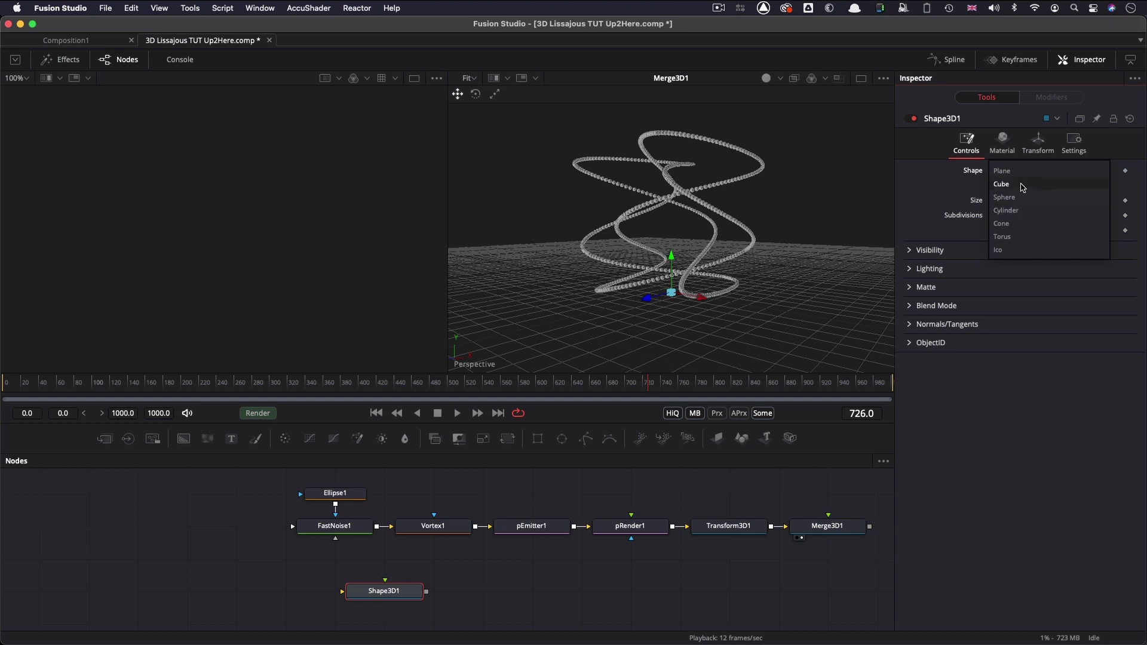
{"action": "left_click", "coordinate": [1023, 185]}
{"action": "left_click", "coordinate": [1108, 200]}
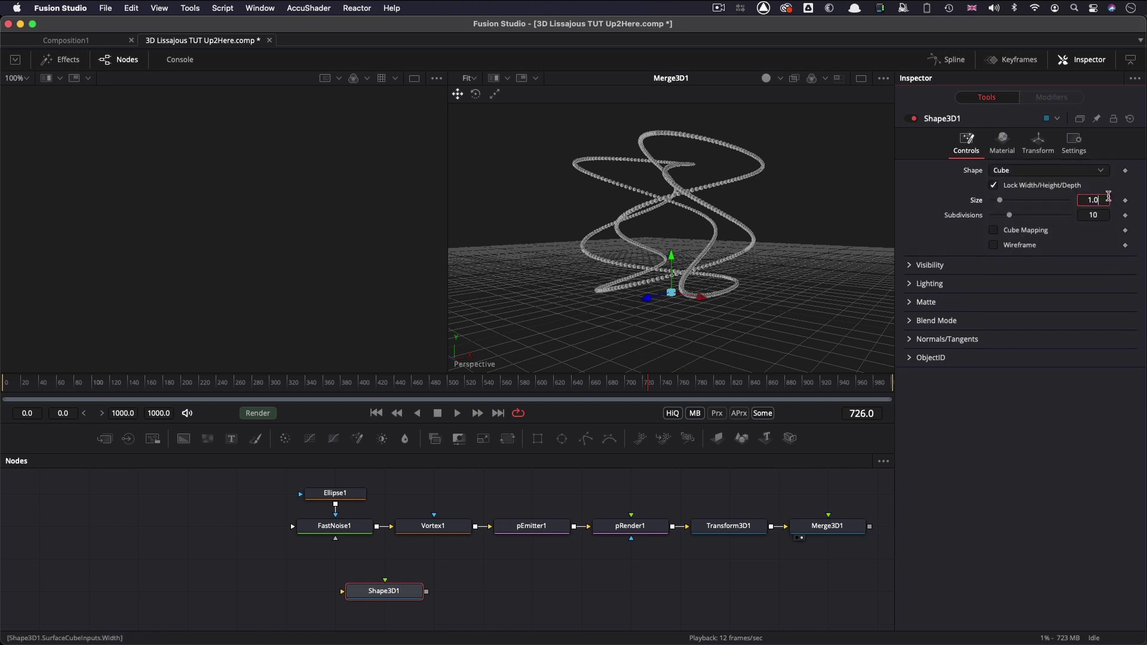
{"action": "double_click", "coordinate": [1107, 198]}
{"action": "key", "text": "Tab"}
Step: Set the cube's Translation Y to 1.1 and move Shape3D1 beside Merge3D1
{"action": "left_click", "coordinate": [1039, 144]}
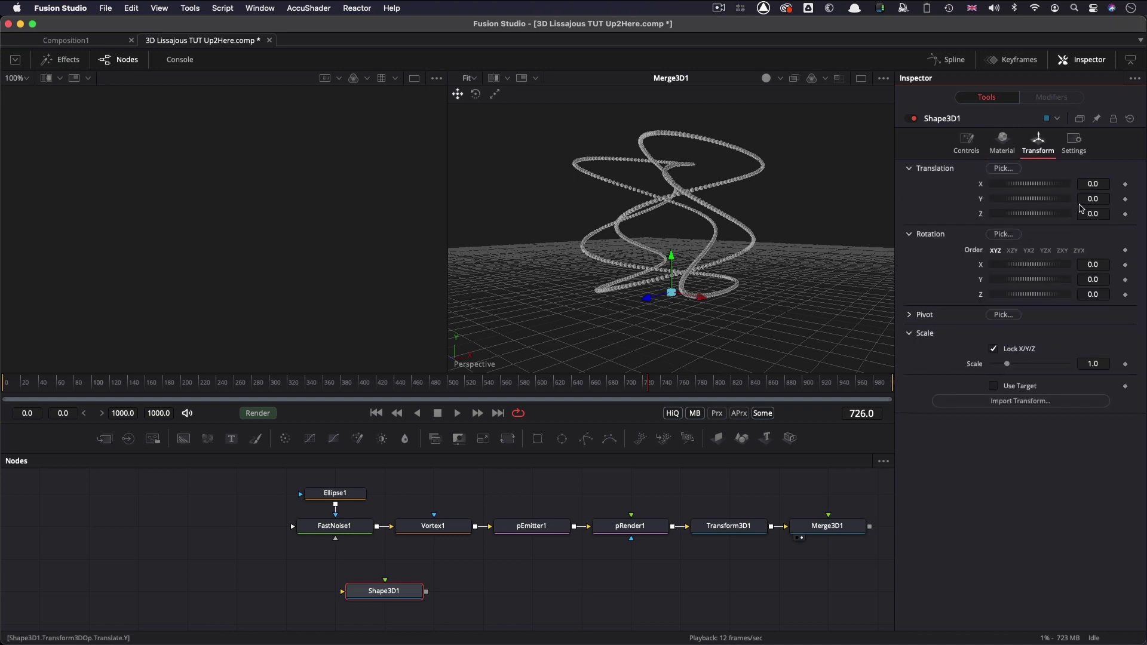
{"action": "double_click", "coordinate": [1109, 200]}
{"action": "type", "text": "1.1"}
{"action": "key", "text": "Tab"}
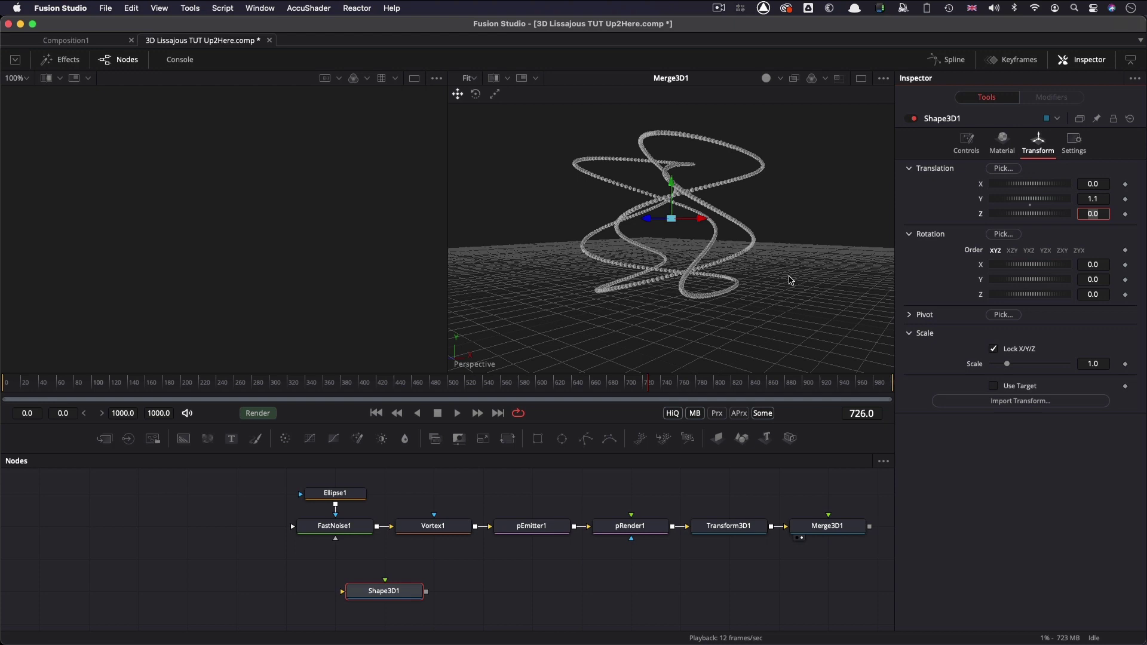
{"action": "left_click_drag", "start_coordinate": [368, 588], "coordinate": [827, 528]}
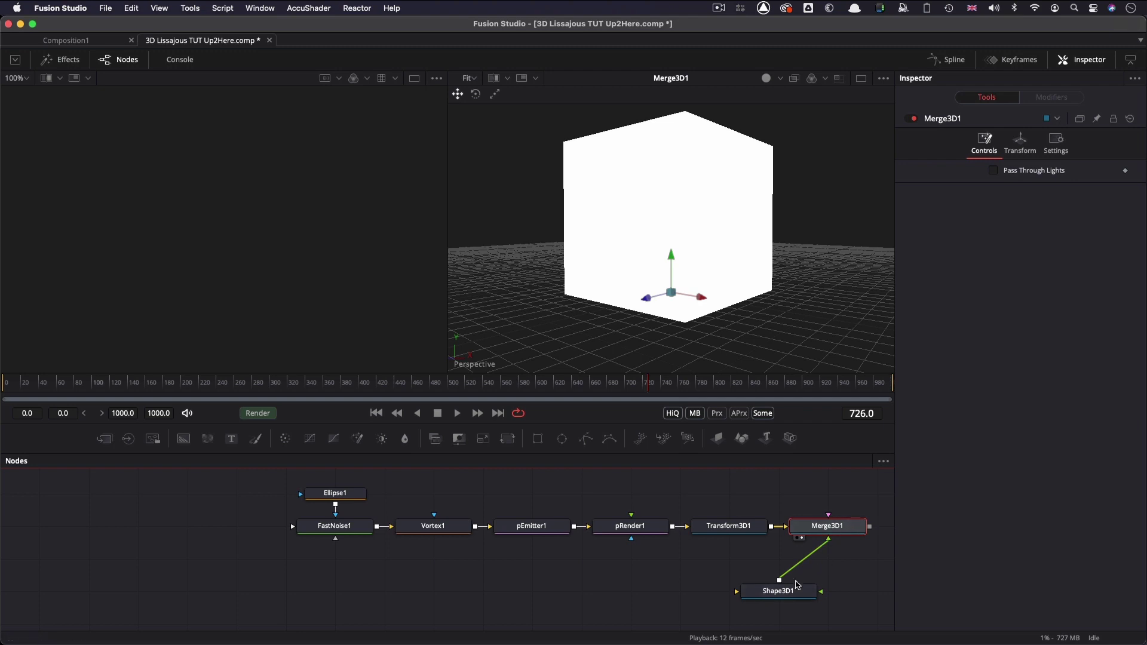
Step: Lower the cube Shape3D1's material opacity to 0.26
{"action": "left_click", "coordinate": [778, 590]}
{"action": "left_click", "coordinate": [1002, 144]}
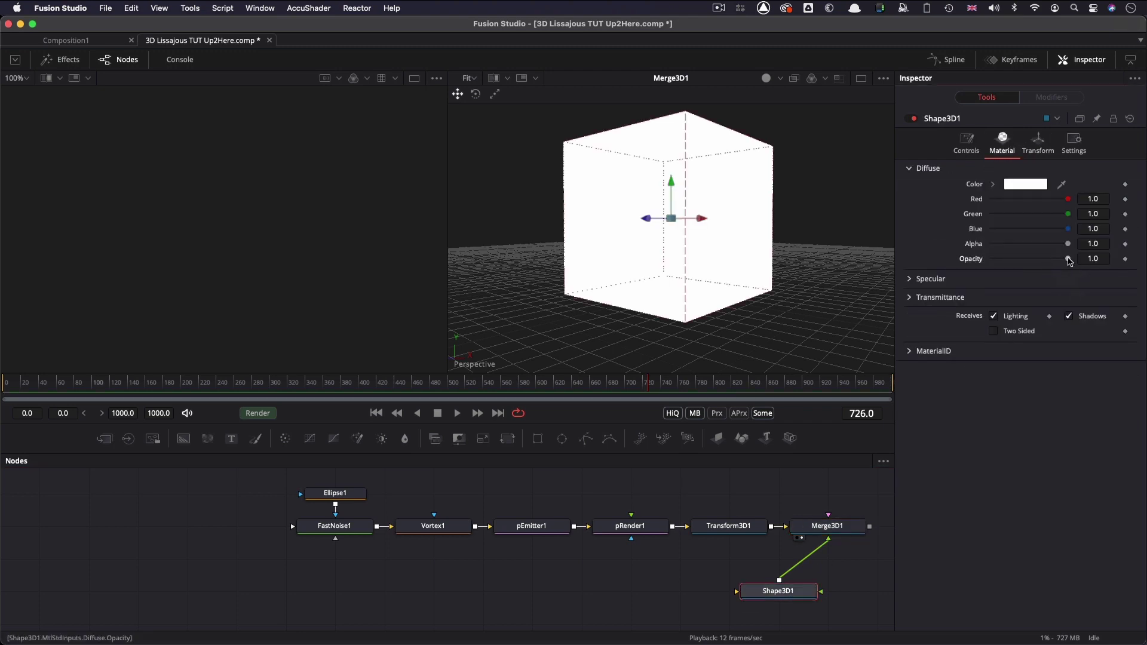
{"action": "left_click_drag", "start_coordinate": [1068, 259], "coordinate": [1012, 258]}
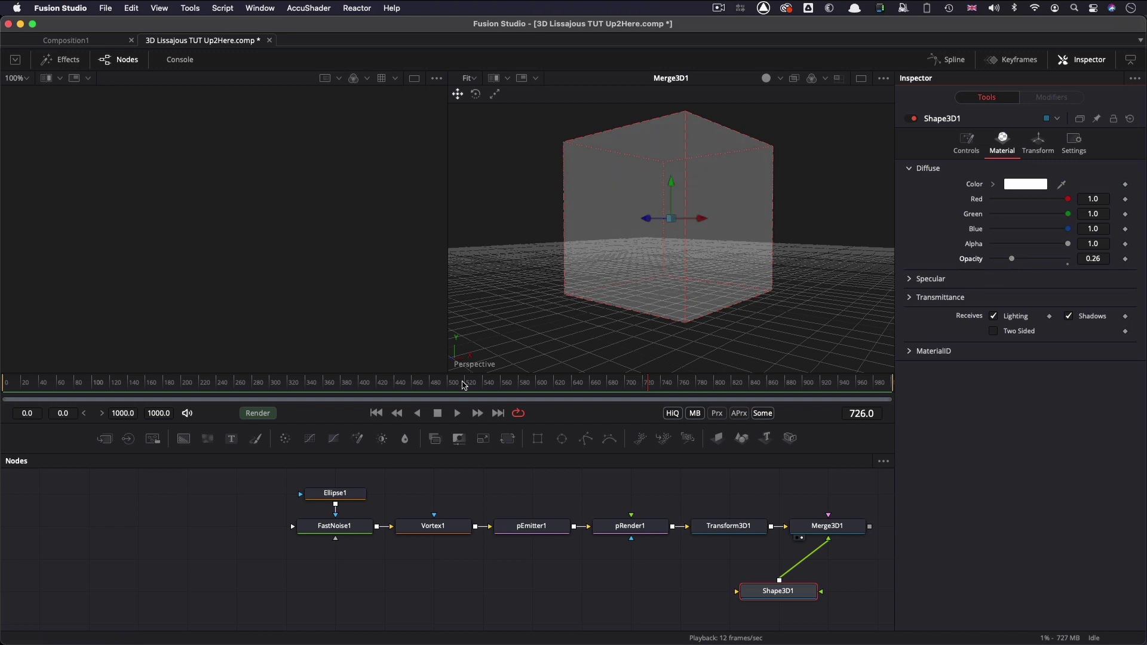
Step: At frame 311, detach Shape3D1 from Merge3D1 and move the node aside
{"action": "left_click_drag", "start_coordinate": [465, 385], "coordinate": [199, 385]}
{"action": "left_click", "coordinate": [280, 385]}
{"action": "left_click_drag", "start_coordinate": [820, 267], "coordinate": [781, 306]}
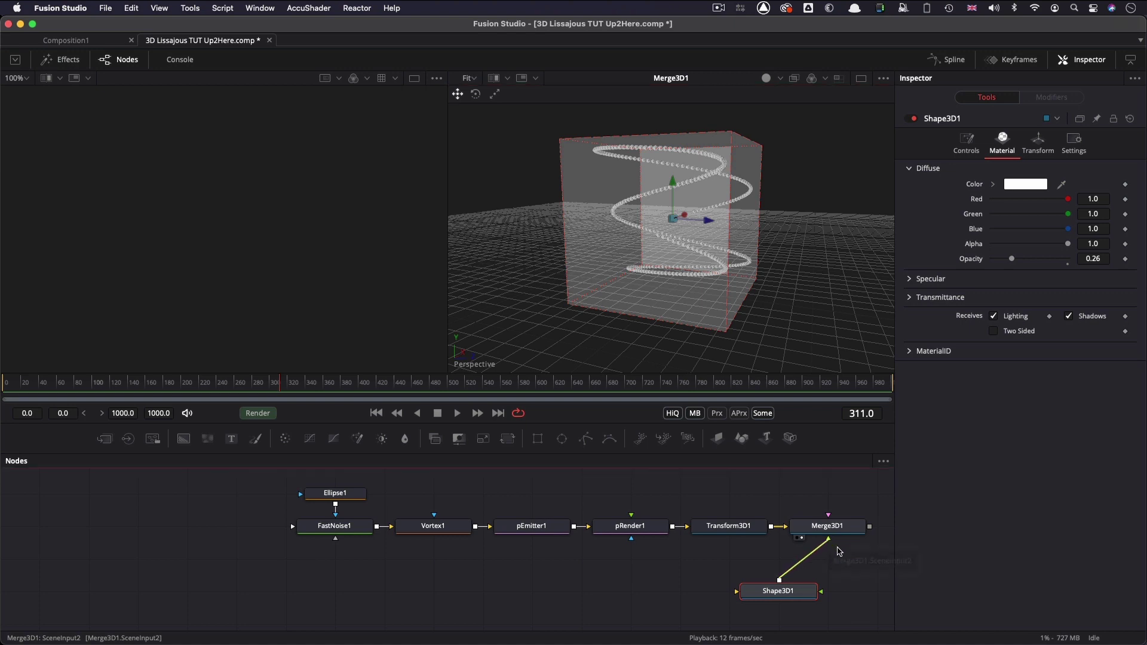
{"action": "left_click_drag", "start_coordinate": [829, 541], "coordinate": [837, 570]}
{"action": "left_click_drag", "start_coordinate": [746, 591], "coordinate": [711, 221]}
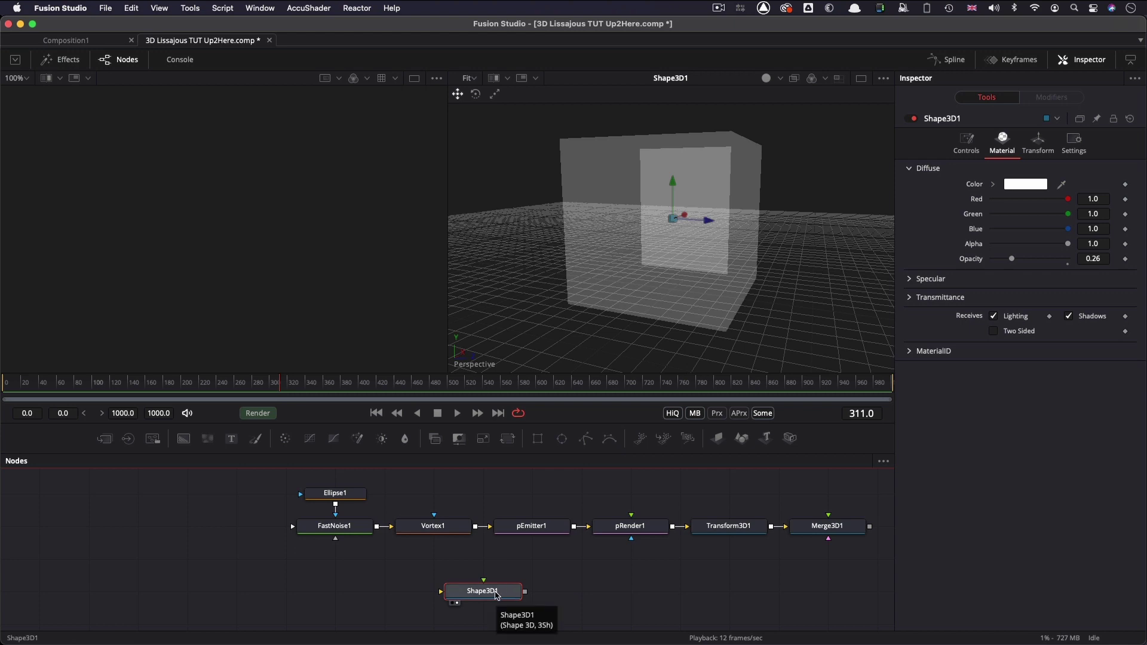
Step: Add a new Shape 3D plane (Shape3D2) with size 20
{"action": "key", "text": "shift+space"}
{"action": "type", "text": "3sh"}
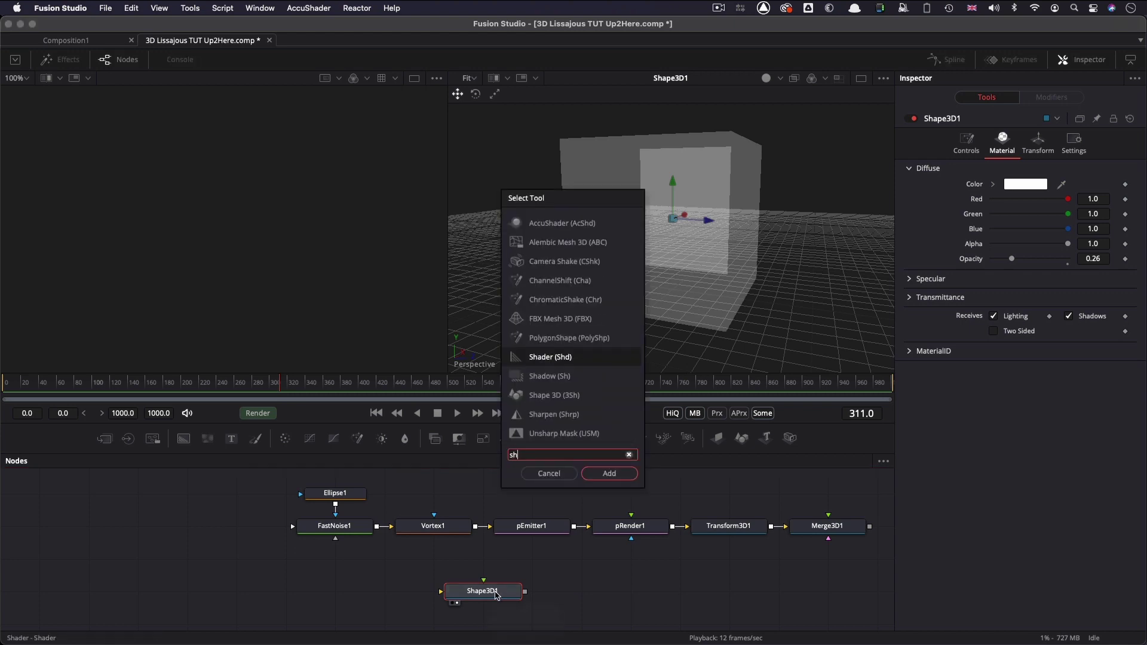
{"action": "key", "text": "Return"}
{"action": "left_click", "coordinate": [484, 600]}
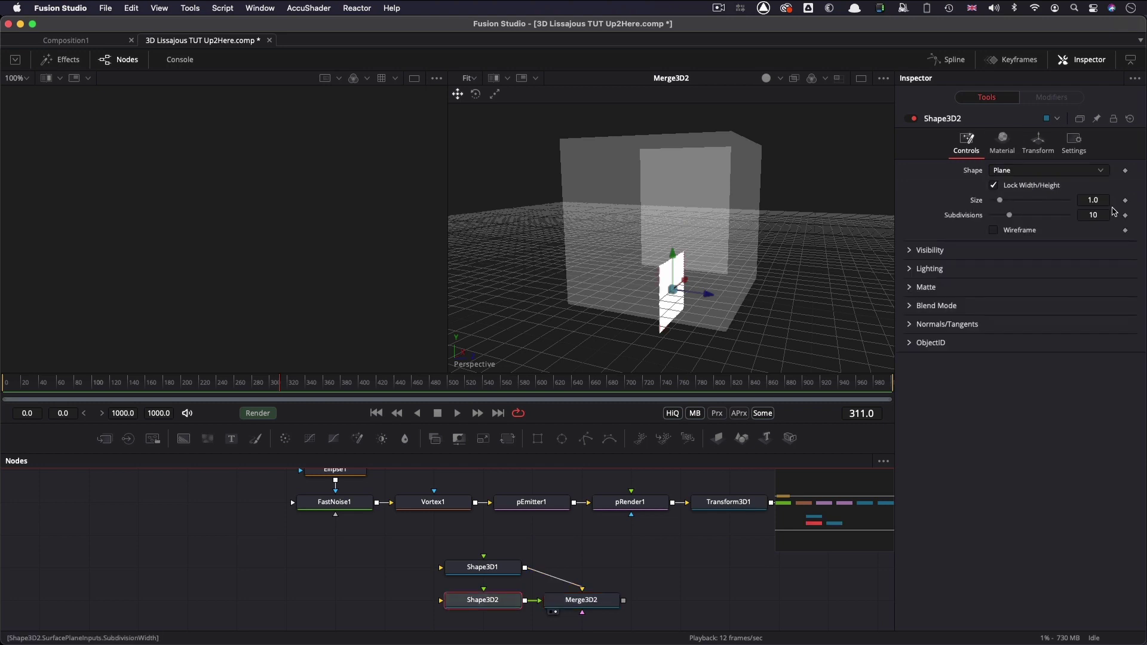
{"action": "left_click", "coordinate": [1108, 199]}
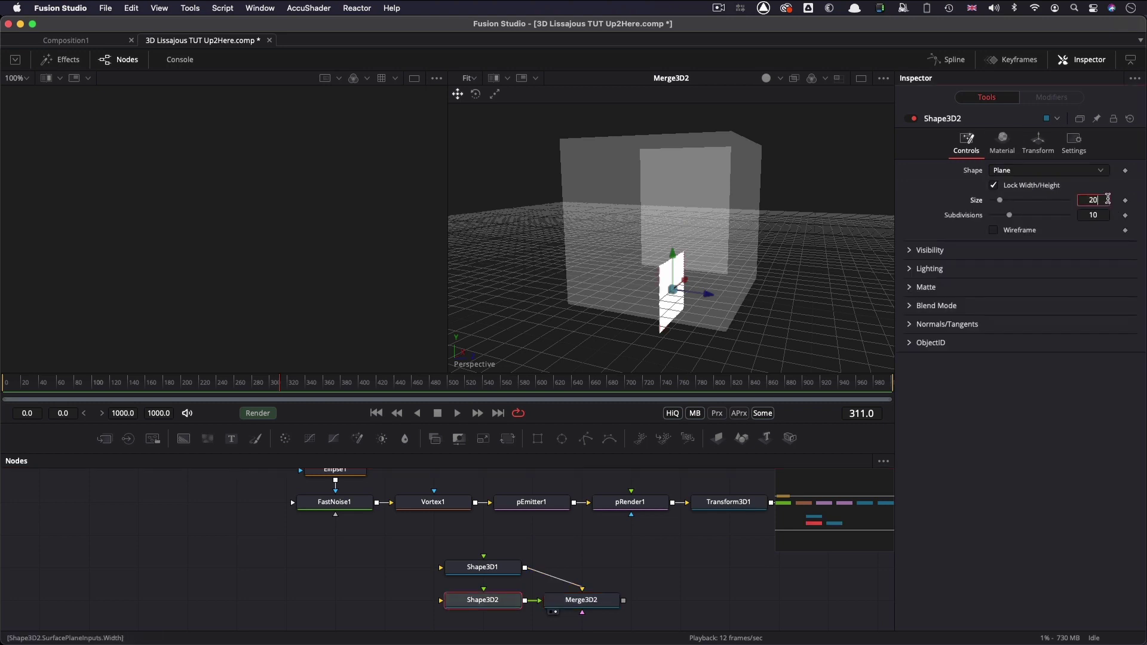
{"action": "type", "text": "20"}
{"action": "key", "text": "Tab"}
Step: Lay the plane flat as a floor with X rotation -90
{"action": "left_click", "coordinate": [1038, 143]}
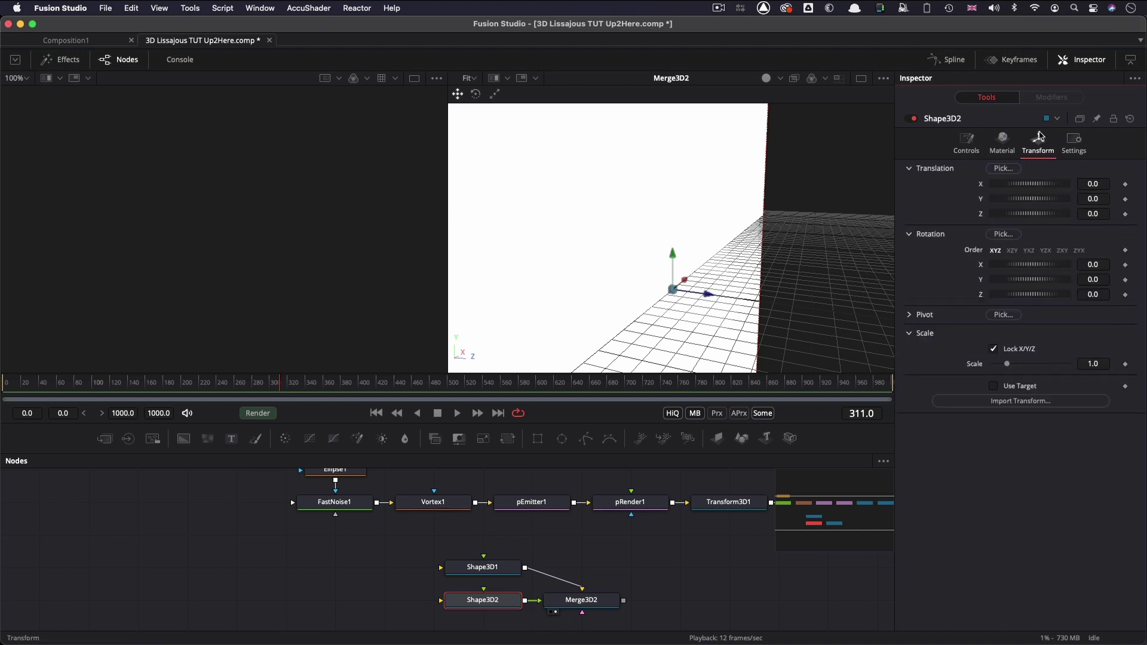
{"action": "left_click", "coordinate": [1107, 263]}
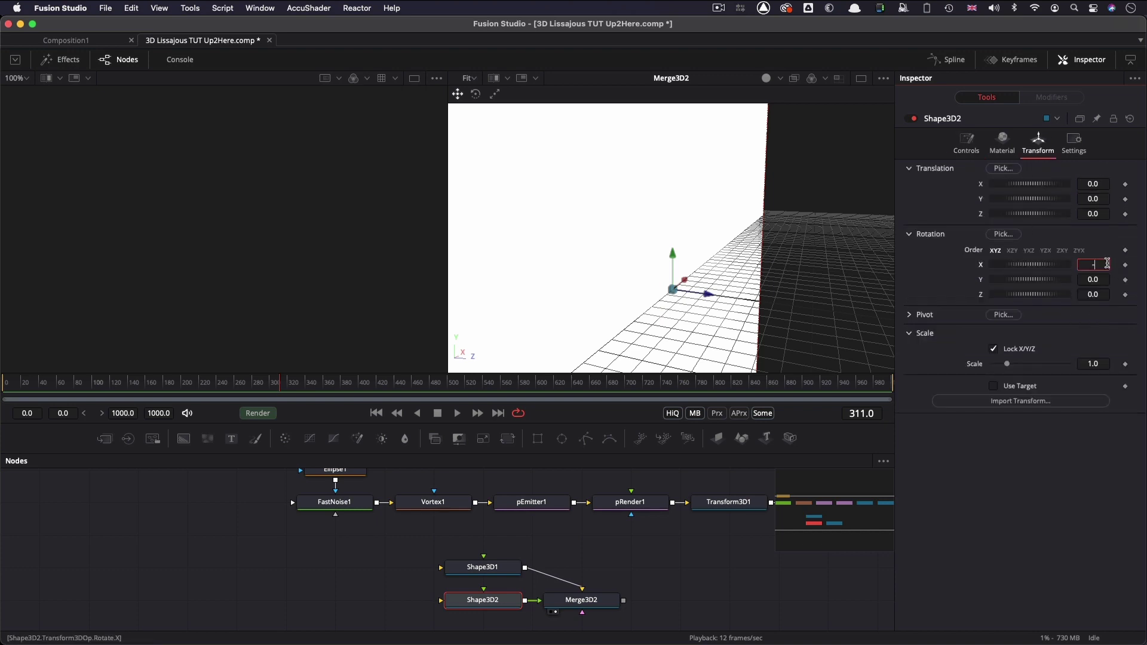
{"action": "type", "text": "-90"}
{"action": "key", "text": "Tab"}
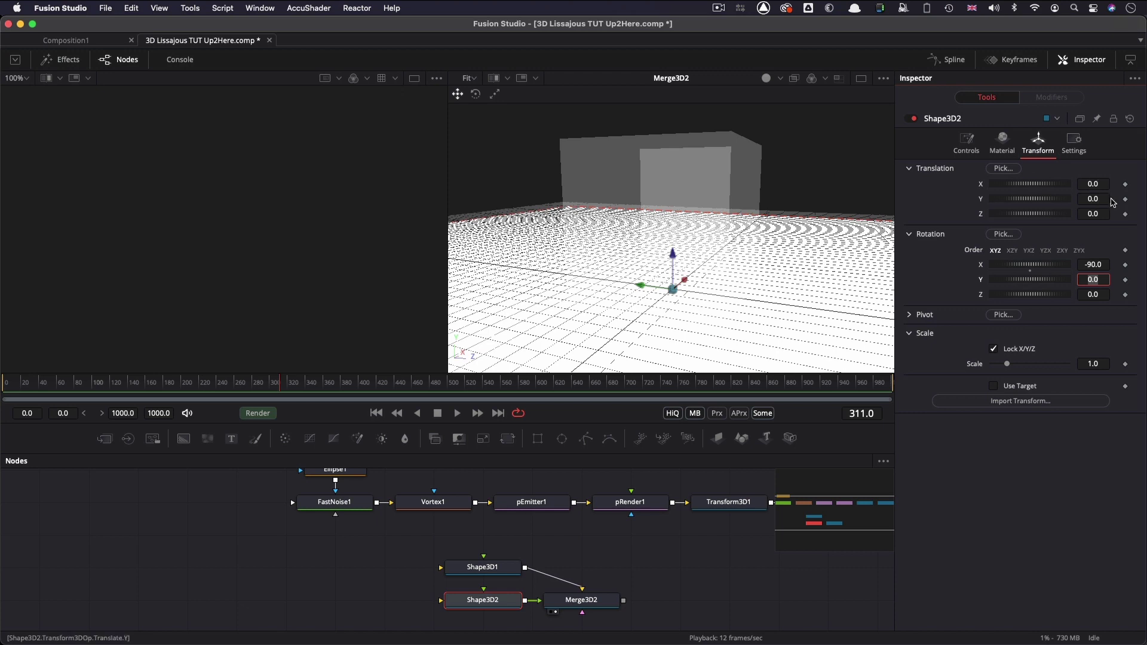
{"action": "left_click", "coordinate": [1107, 199]}
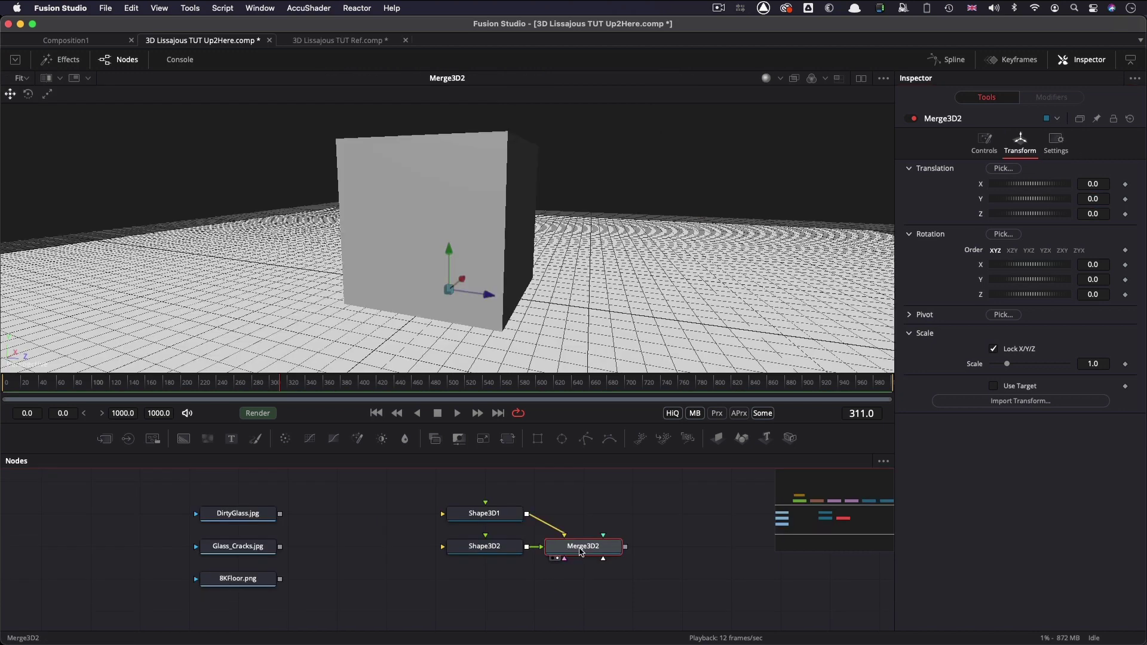
Step: Add Renderer 3D, Camera 3D and Point Light nodes wired into Merge3D2
{"action": "key", "text": "shift+space"}
{"action": "type", "text": "3rn"}
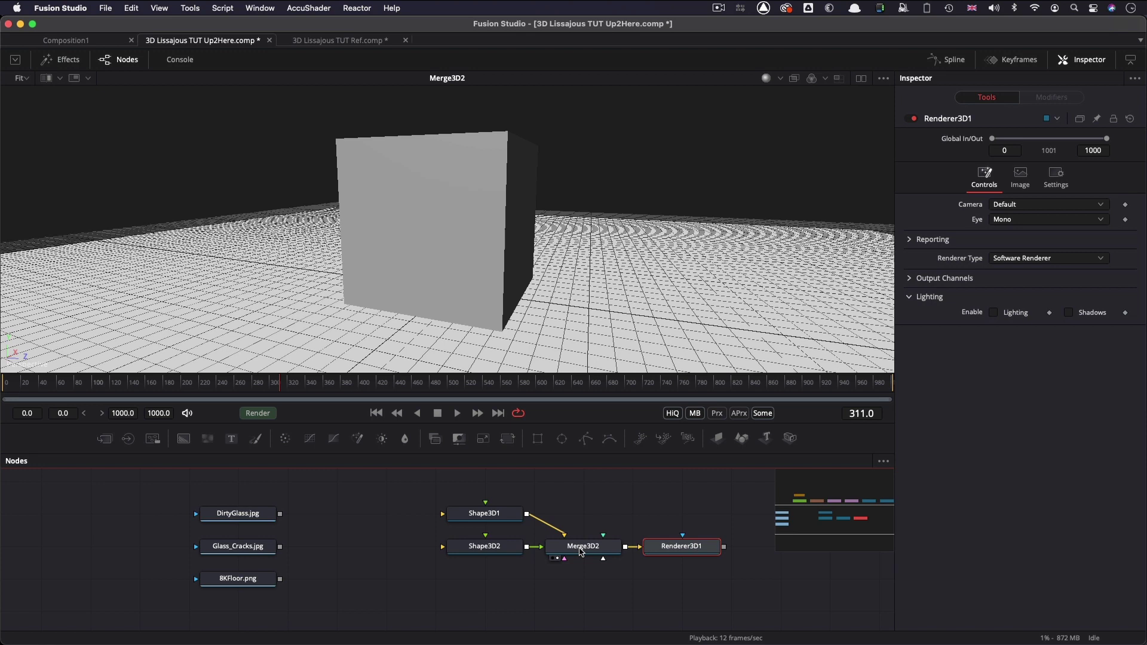
{"action": "left_click", "coordinate": [577, 553]}
{"action": "key", "text": "shift+space"}
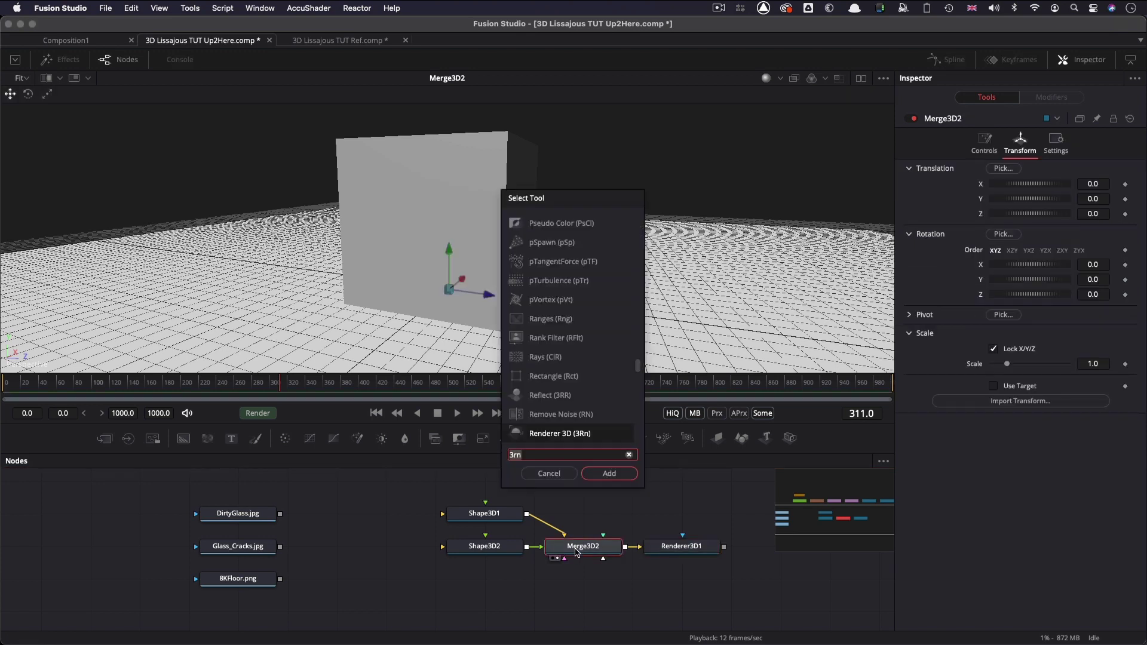
{"action": "type", "text": "cam"}
{"action": "key", "text": "Return"}
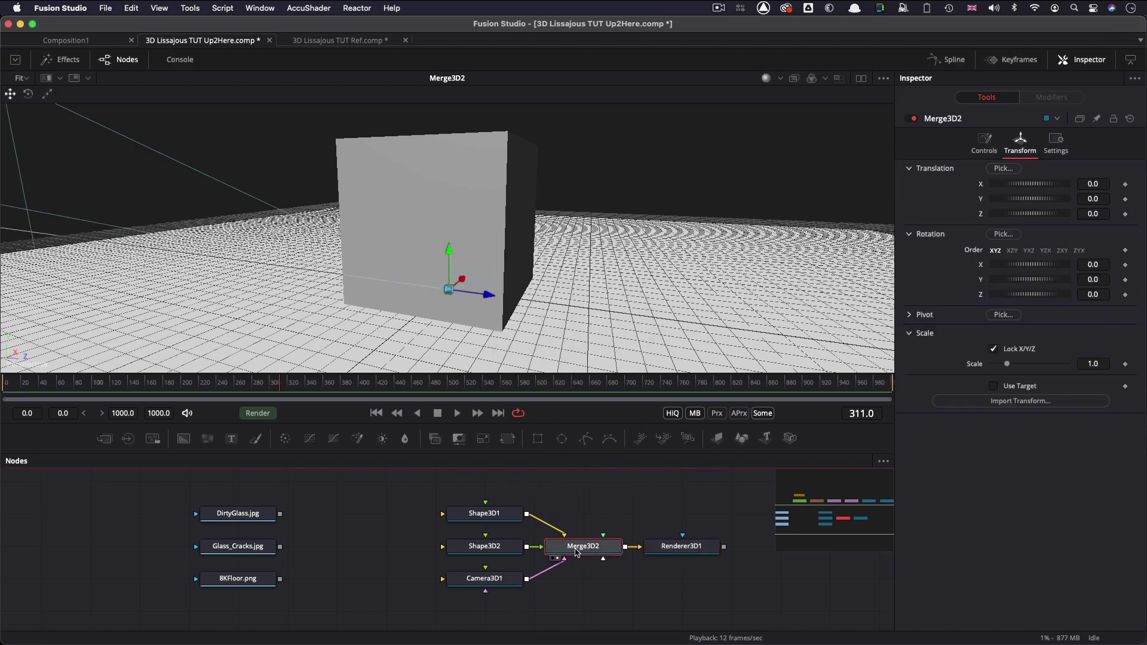
{"action": "key", "text": "shift+space"}
{"action": "type", "text": "3pl"}
{"action": "key", "text": "Return"}
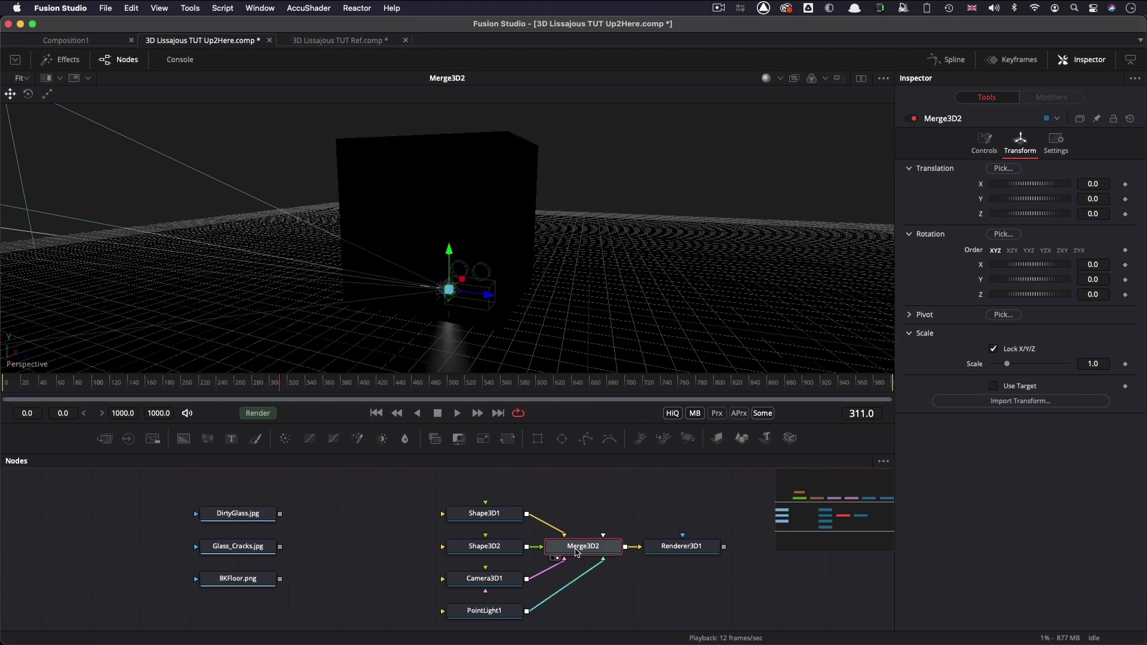
Step: Position PointLight1 at Y 2.2 with X and Z at 1.1
{"action": "left_click", "coordinate": [467, 610]}
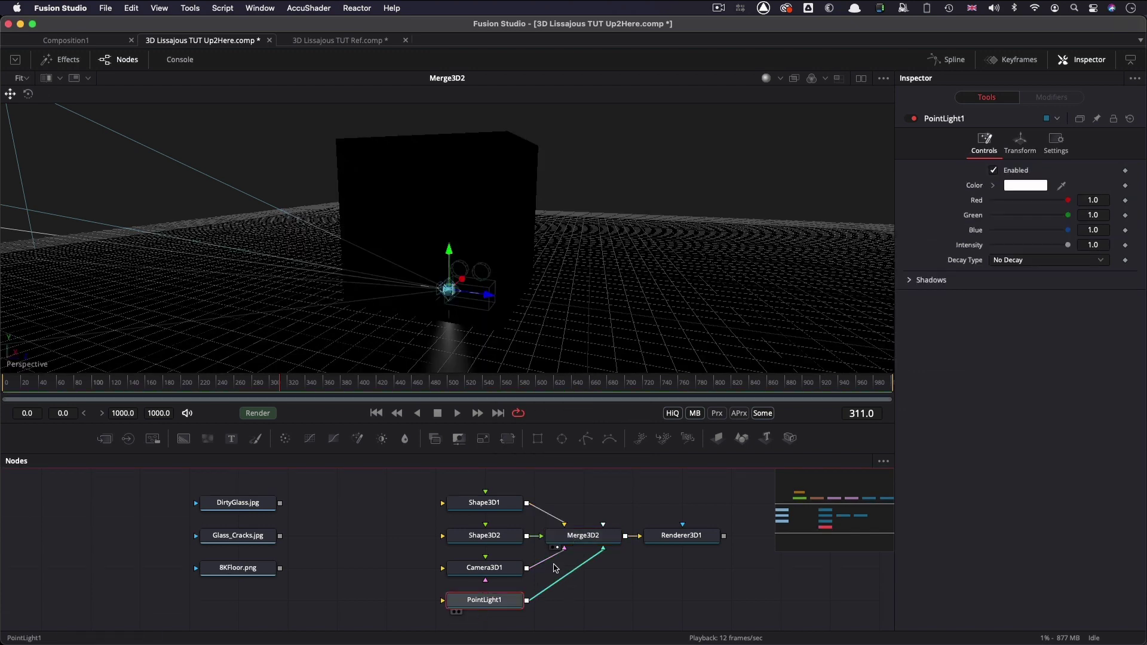
{"action": "left_click", "coordinate": [1019, 140]}
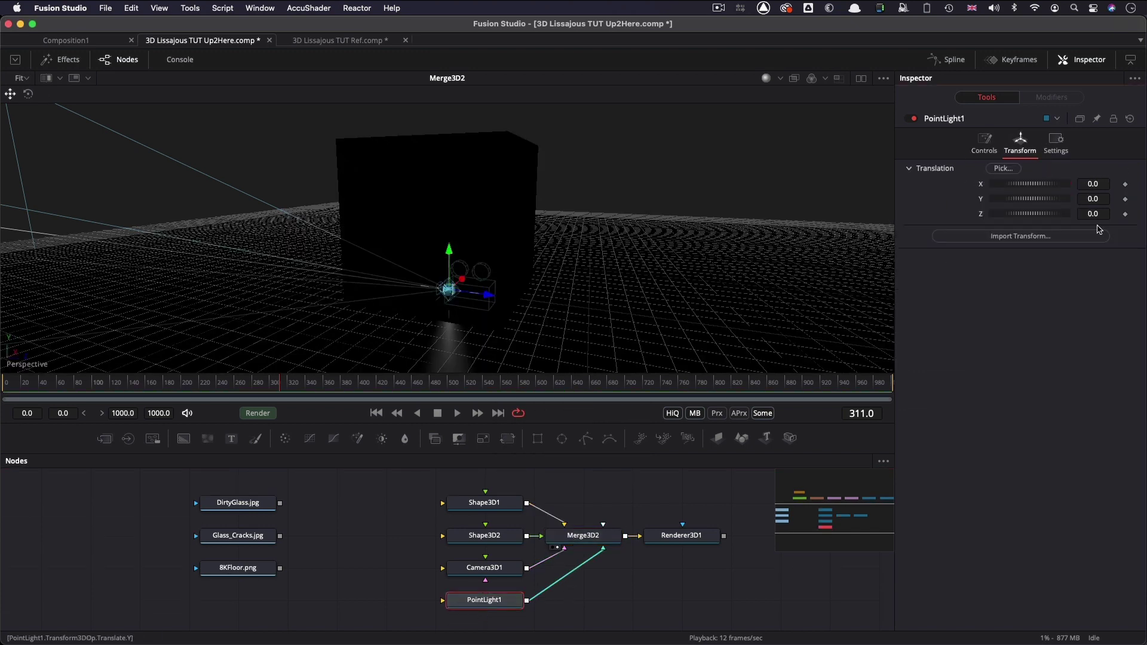
{"action": "left_click", "coordinate": [1102, 199]}
{"action": "key", "text": "Tab"}
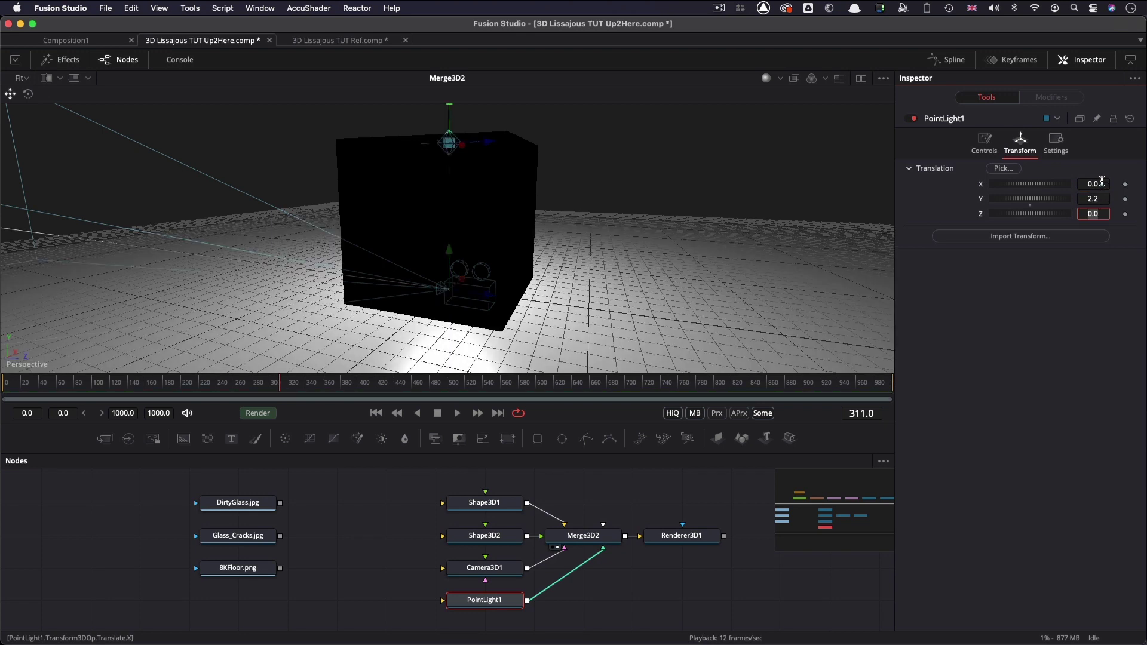
{"action": "left_click", "coordinate": [1104, 183]}
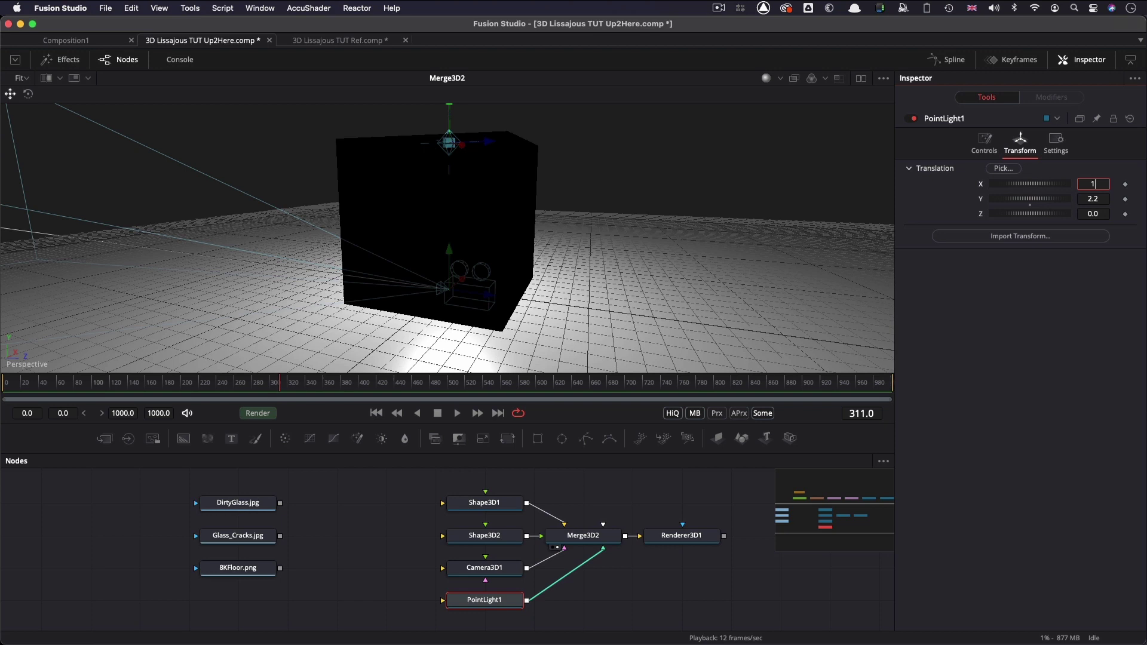
{"action": "type", "text": "1.1"}
{"action": "key", "text": "Tab"}
{"action": "key", "text": "Tab"}
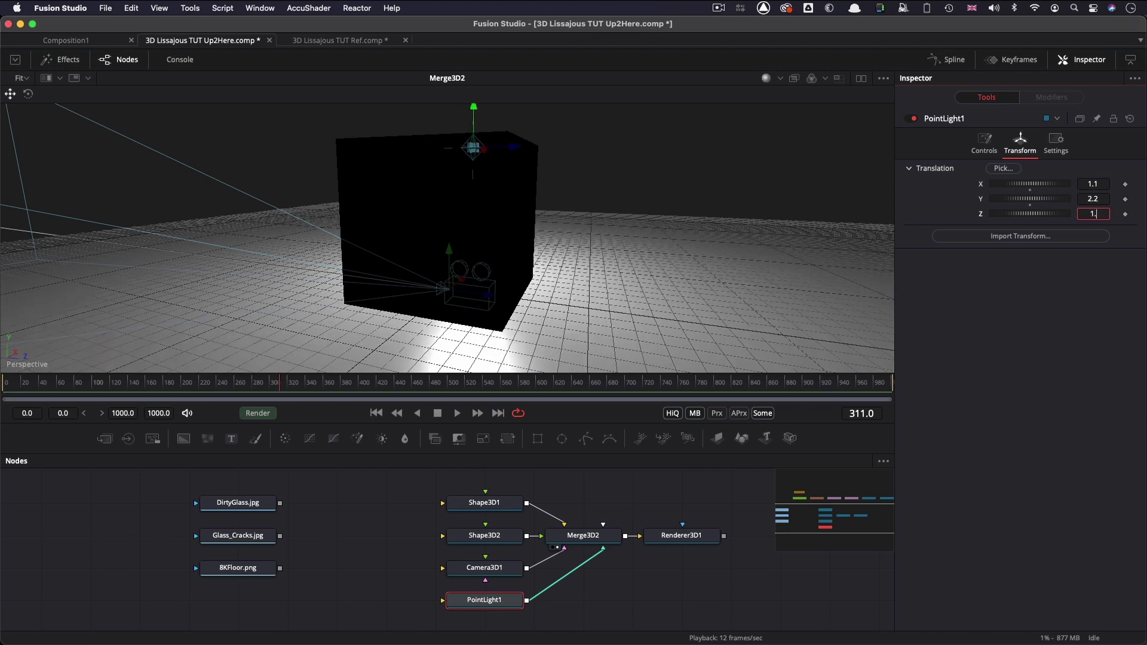
{"action": "type", "text": "1.1"}
{"action": "key", "text": "Return"}
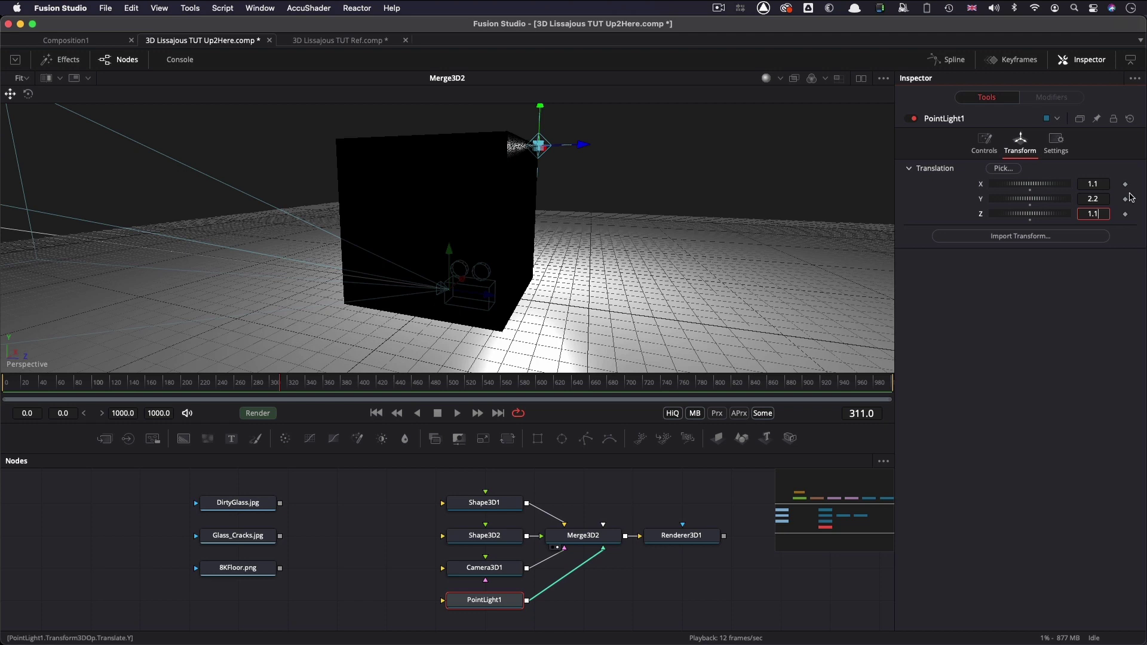
Step: Move the point light out to X 1.5 and Z 1.5
{"action": "left_click", "coordinate": [1106, 184]}
{"action": "type", "text": "1.5"}
{"action": "key", "text": "Tab"}
{"action": "type", "text": "1"}
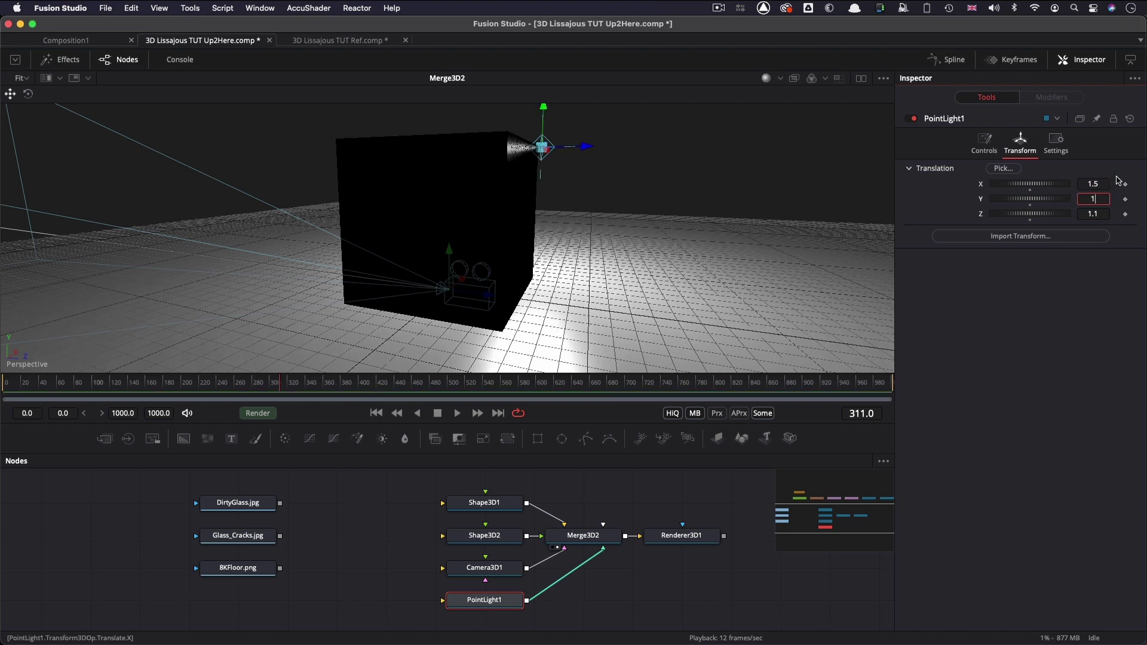
{"action": "key", "text": "Tab"}
{"action": "type", "text": "1.5"}
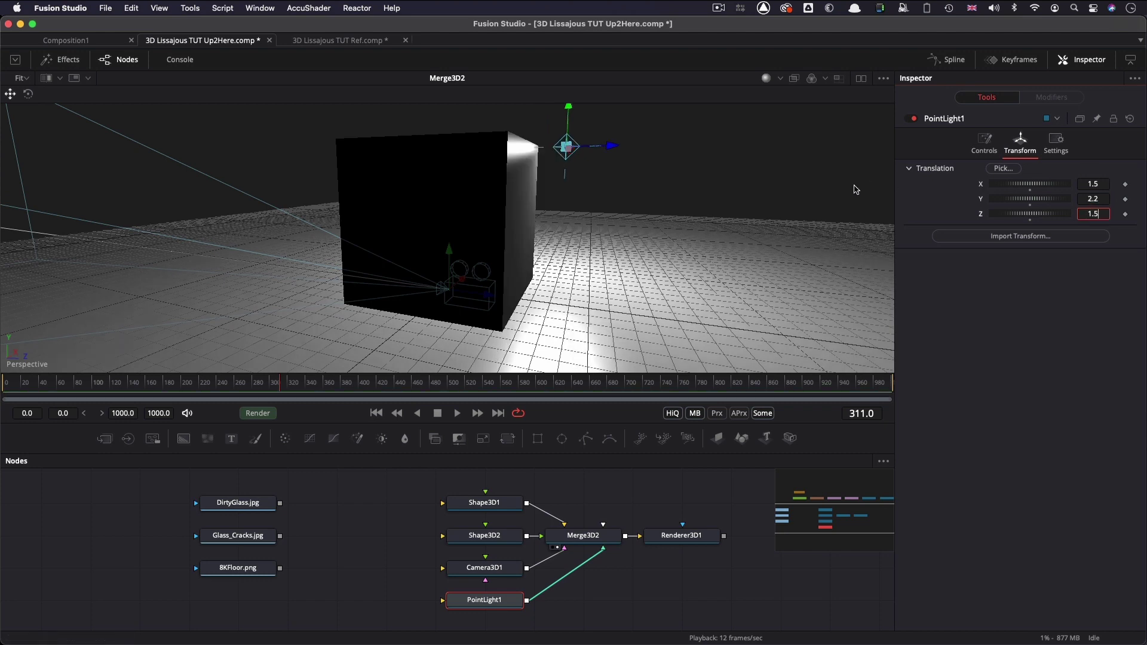
Step: Set Camera3D1's focal length to 45
{"action": "left_click", "coordinate": [493, 566]}
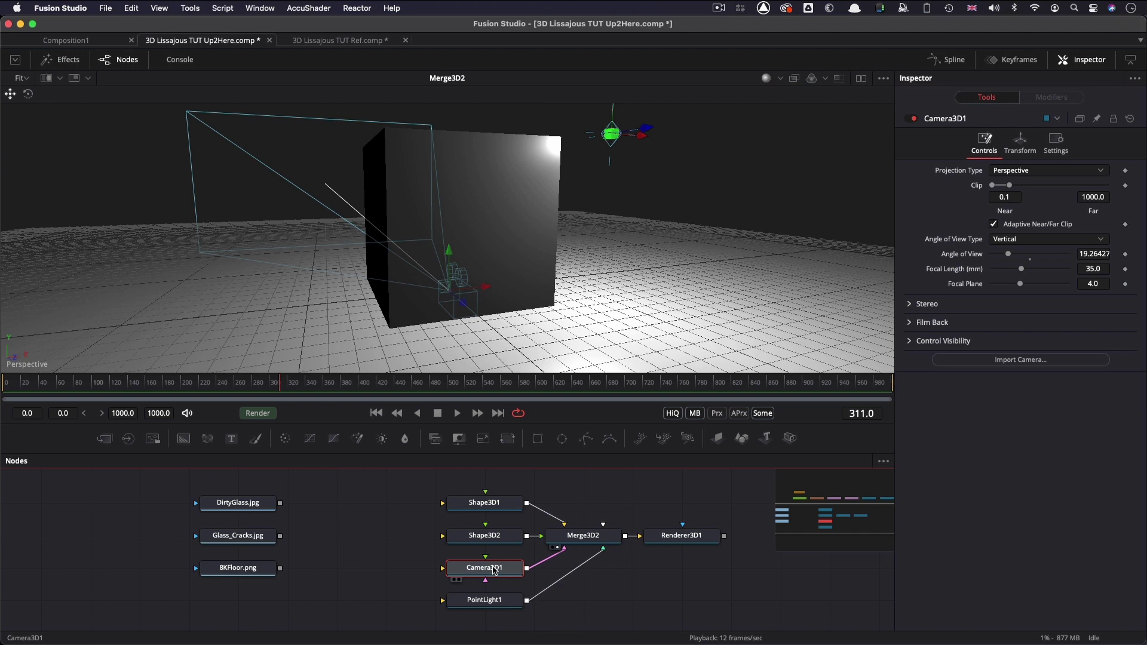
{"action": "left_click", "coordinate": [1104, 264]}
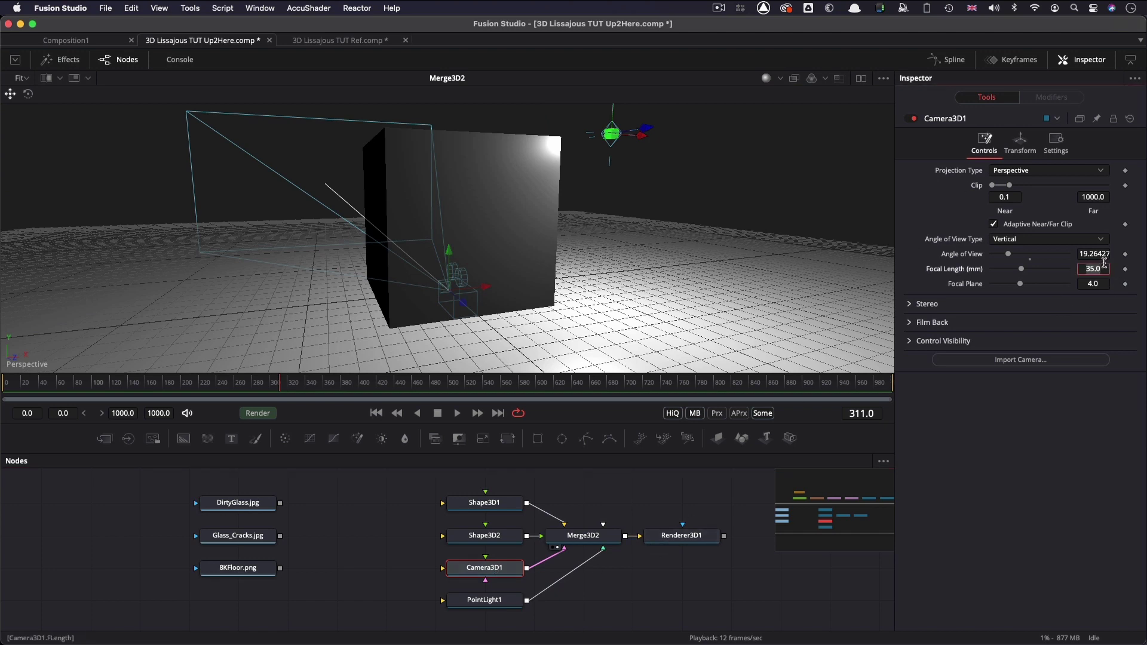
{"action": "type", "text": "45"}
{"action": "key", "text": "Tab"}
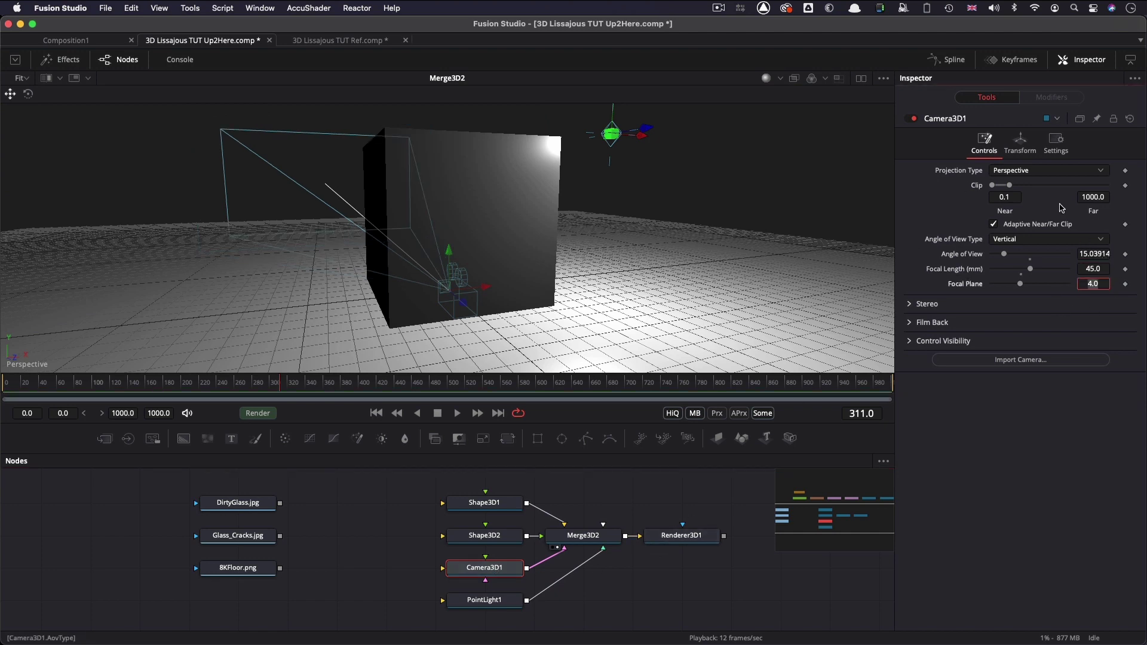
Step: Link the camera's Pivot Z by expression to its Translation Z
{"action": "left_click", "coordinate": [1022, 144]}
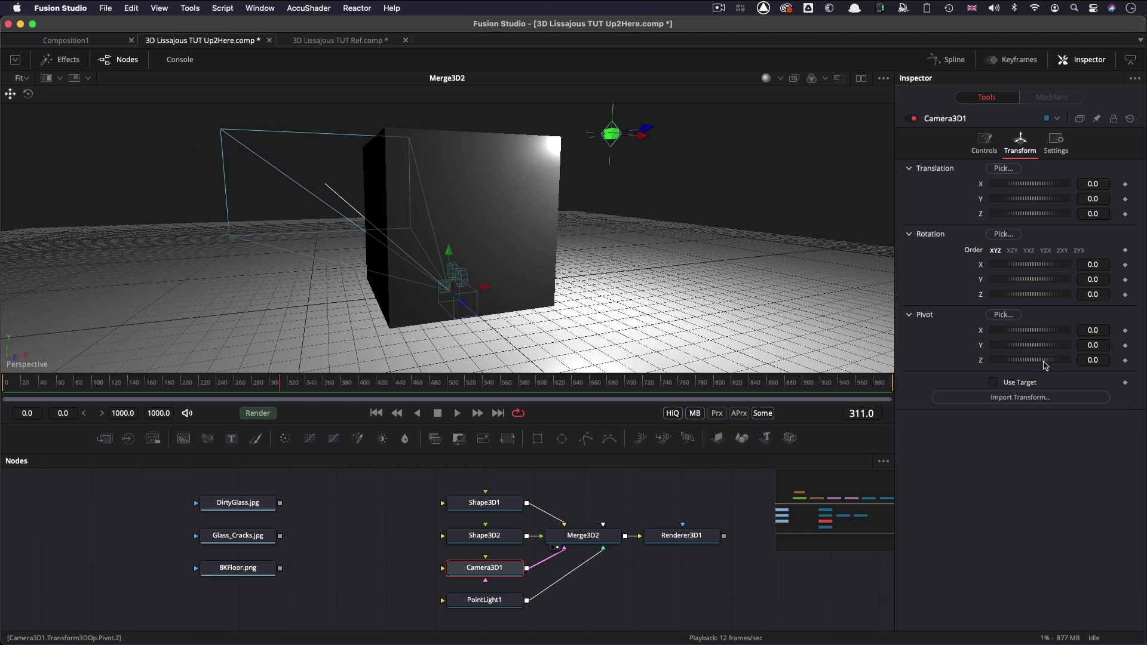
{"action": "right_click", "coordinate": [978, 360]}
{"action": "left_click", "coordinate": [1022, 535]}
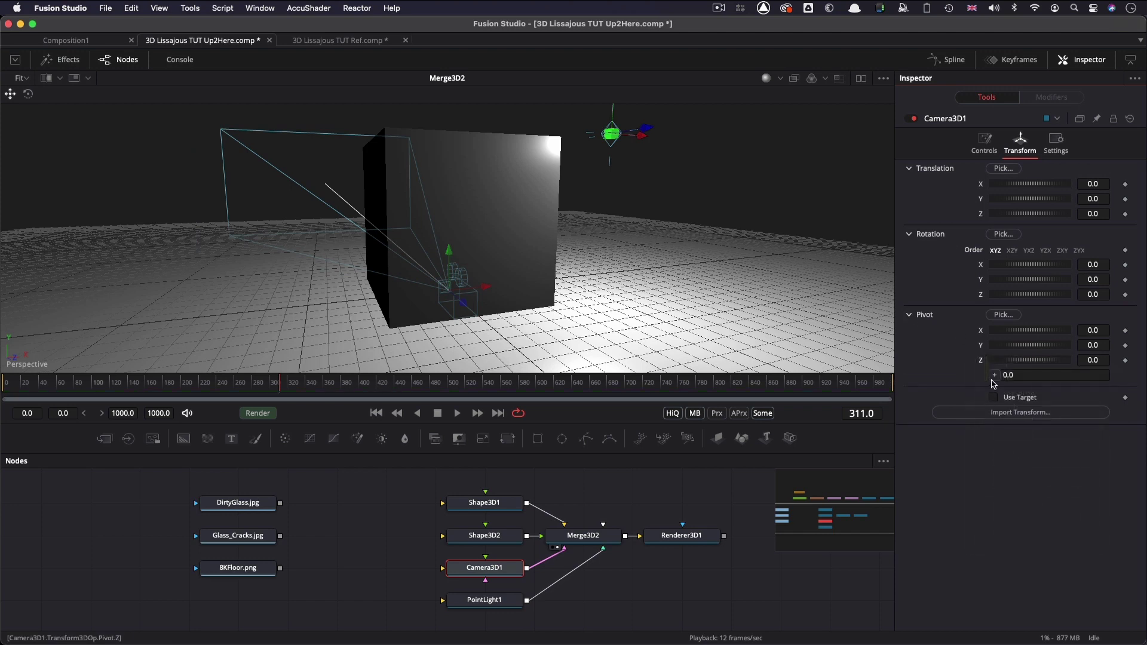
{"action": "left_click_drag", "start_coordinate": [994, 375], "coordinate": [1020, 214]}
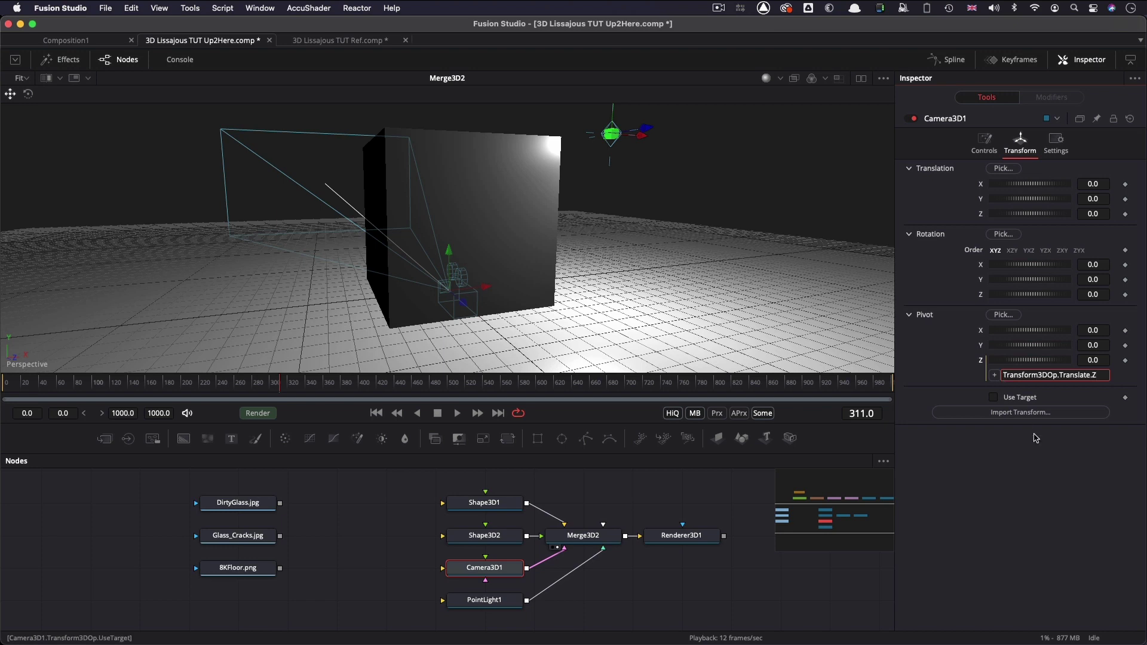
{"action": "type", "text": "-"}
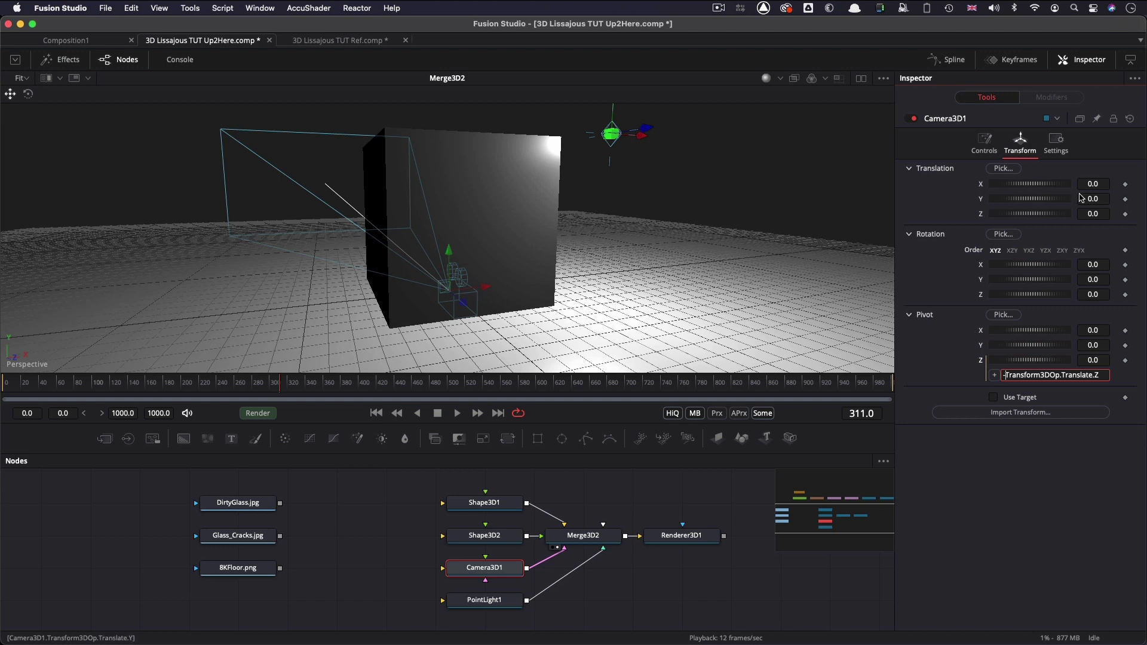
Step: Move the camera back to Z 12 and raise it to Y 1
{"action": "left_click", "coordinate": [1103, 214]}
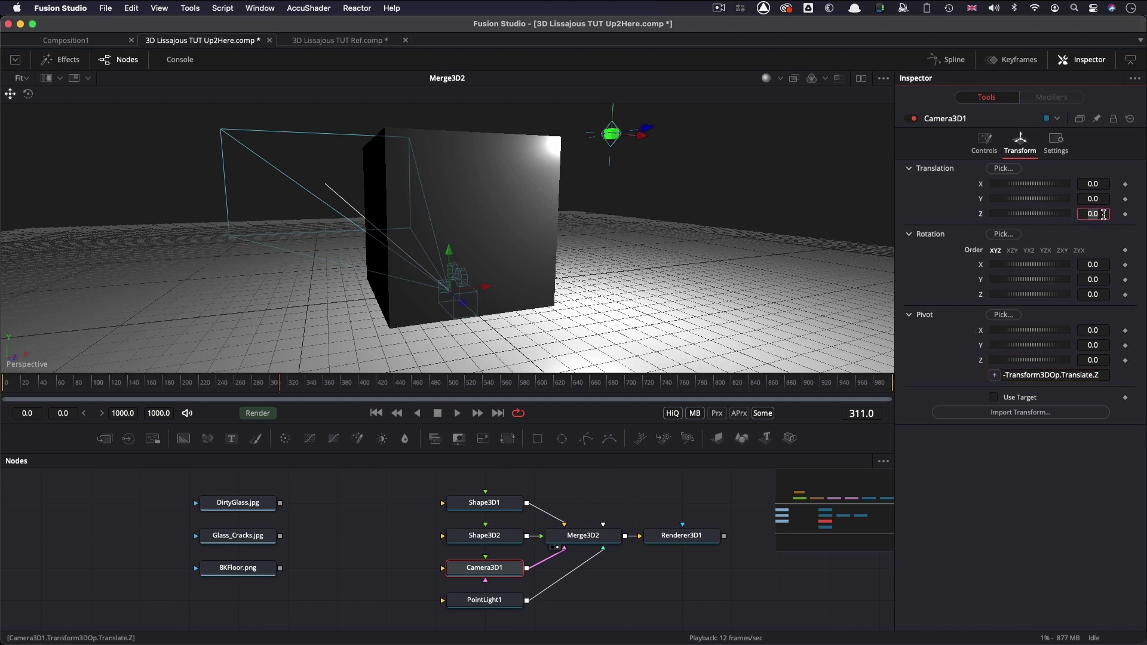
{"action": "type", "text": "12"}
{"action": "key", "text": "Tab"}
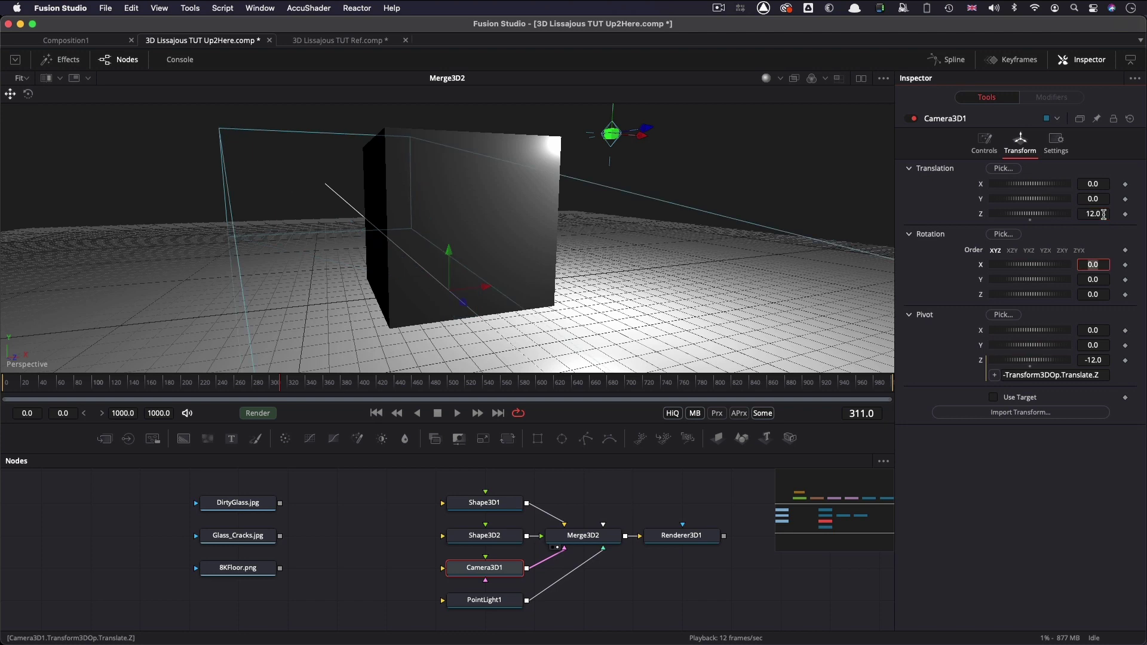
{"action": "left_click", "coordinate": [1106, 199]}
{"action": "type", "text": "1"}
{"action": "key", "text": "Tab"}
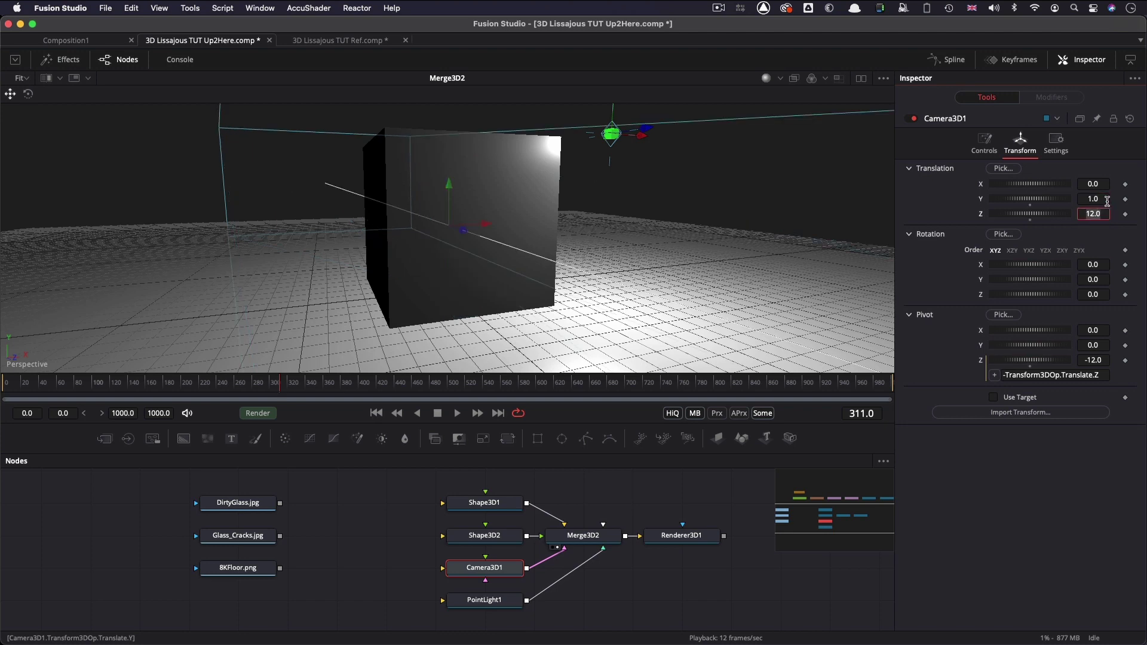
Step: Enable lighting in Renderer3D1 and rotate the camera 31.3 around Y
{"action": "left_click", "coordinate": [652, 547]}
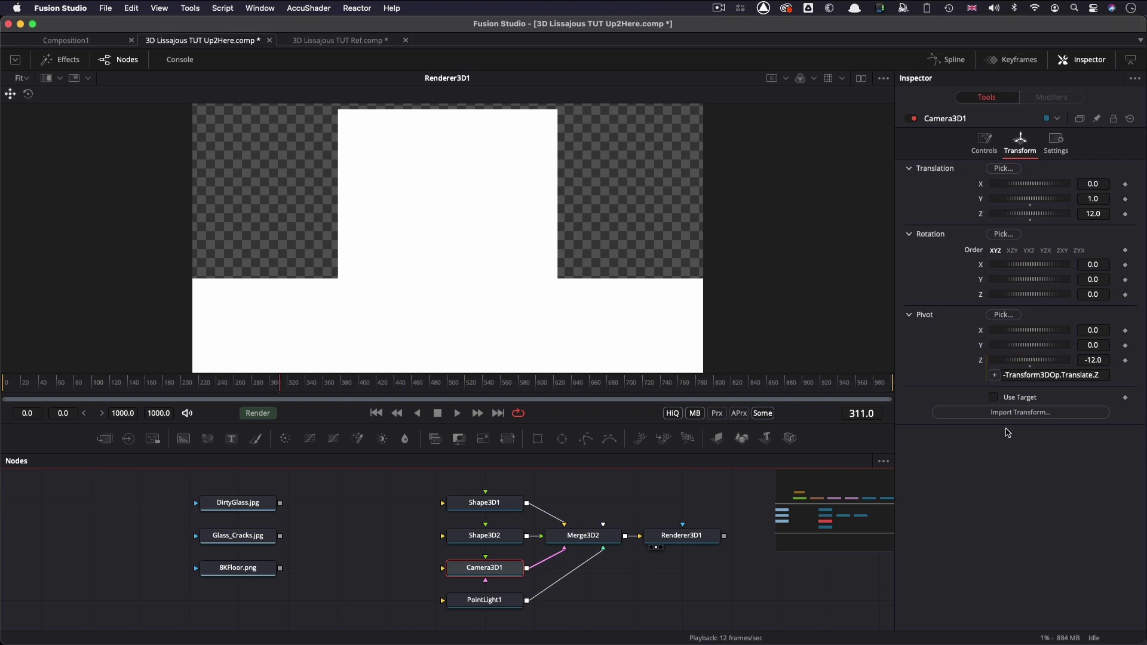
{"action": "left_click", "coordinate": [678, 533]}
{"action": "left_click", "coordinate": [993, 313]}
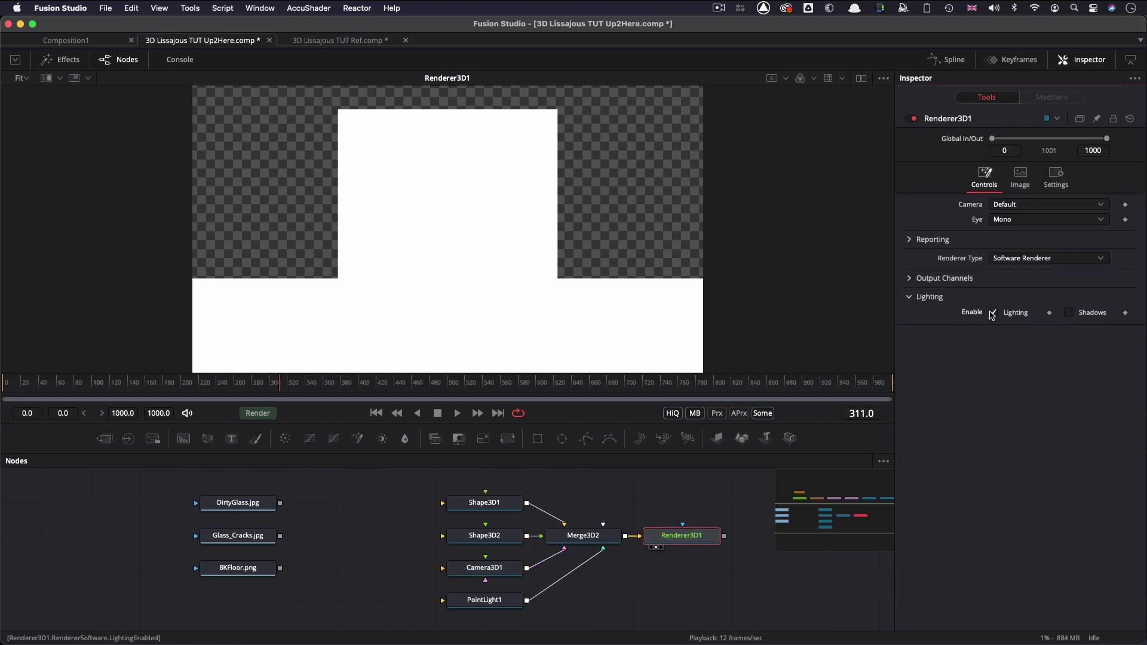
{"action": "left_click", "coordinate": [484, 567]}
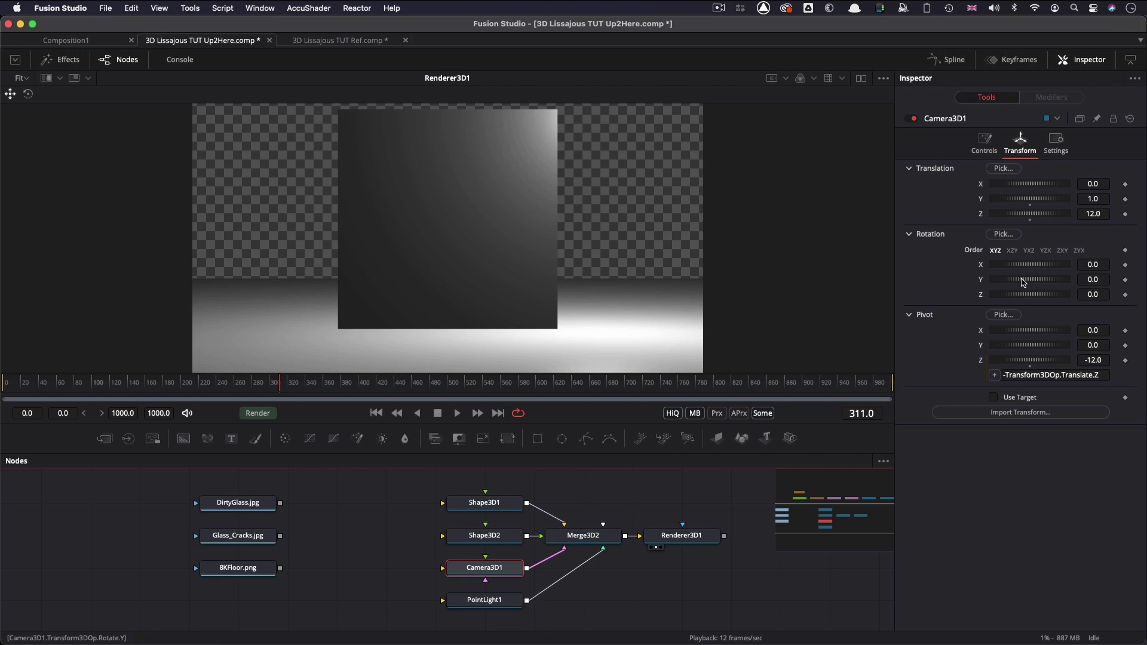
{"action": "left_click_drag", "start_coordinate": [1023, 282], "coordinate": [1030, 281]}
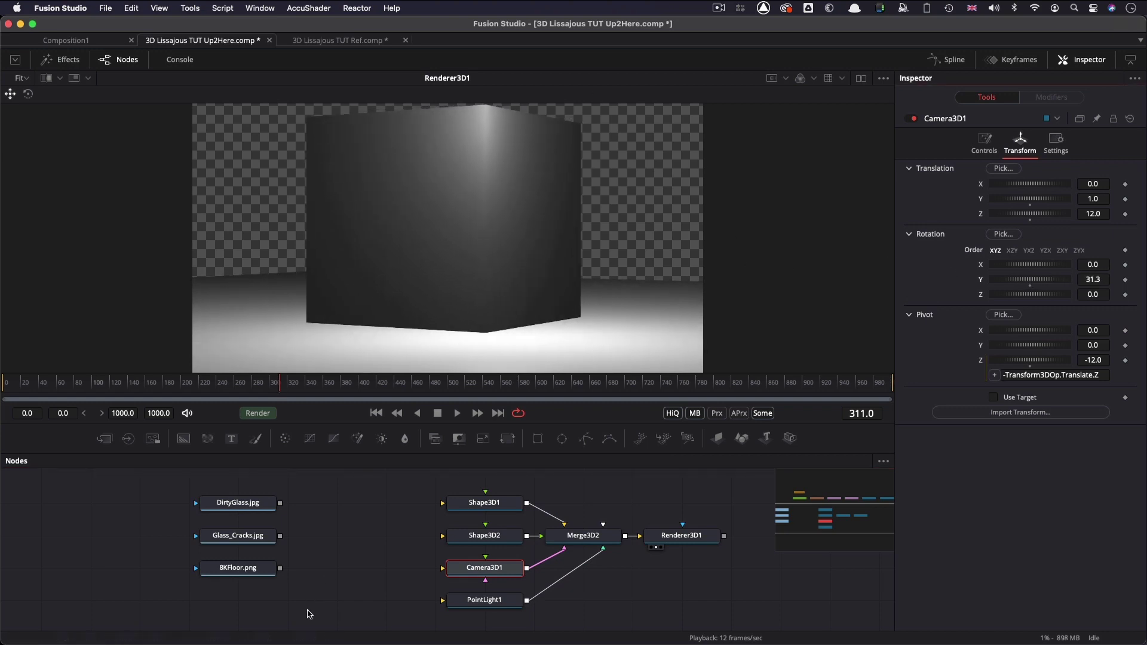
Step: Add a Blinn material node and place it to the left, unlinked
{"action": "key", "text": "shift+space"}
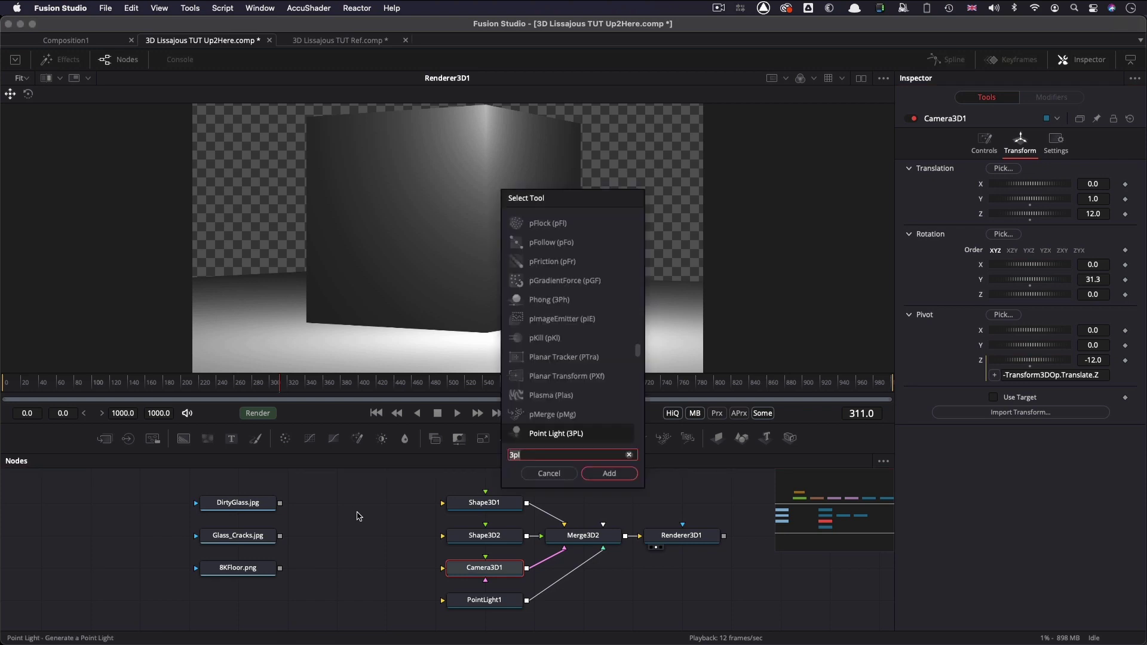
{"action": "type", "text": "blinn"}
{"action": "key", "text": "Return"}
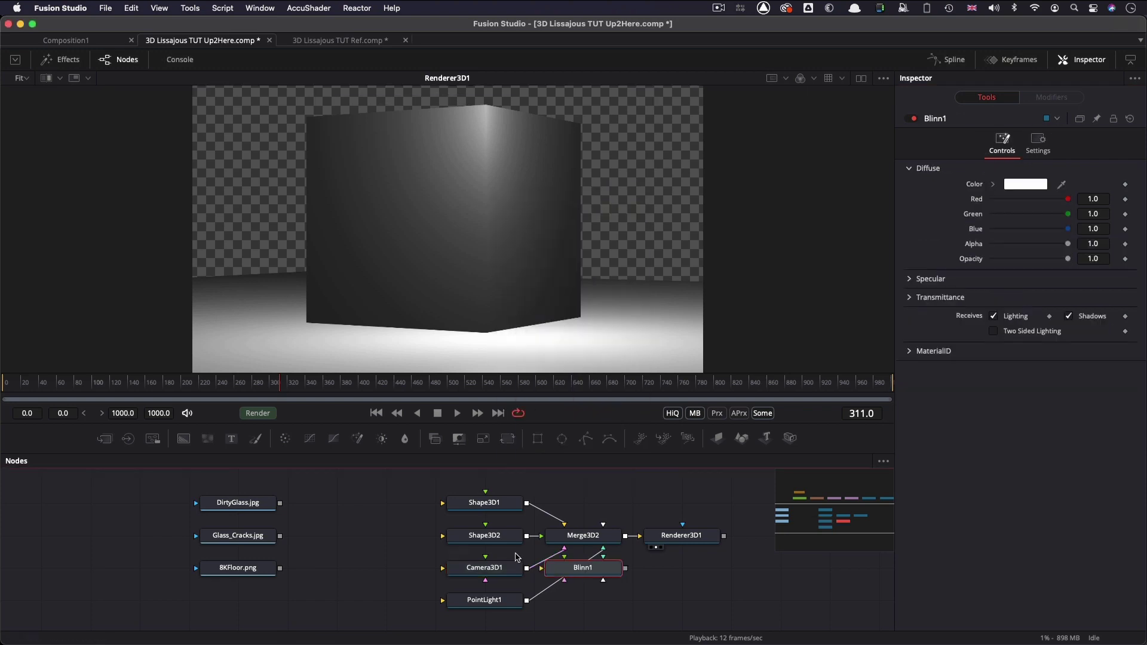
{"action": "left_click_drag", "start_coordinate": [574, 580], "coordinate": [378, 549]}
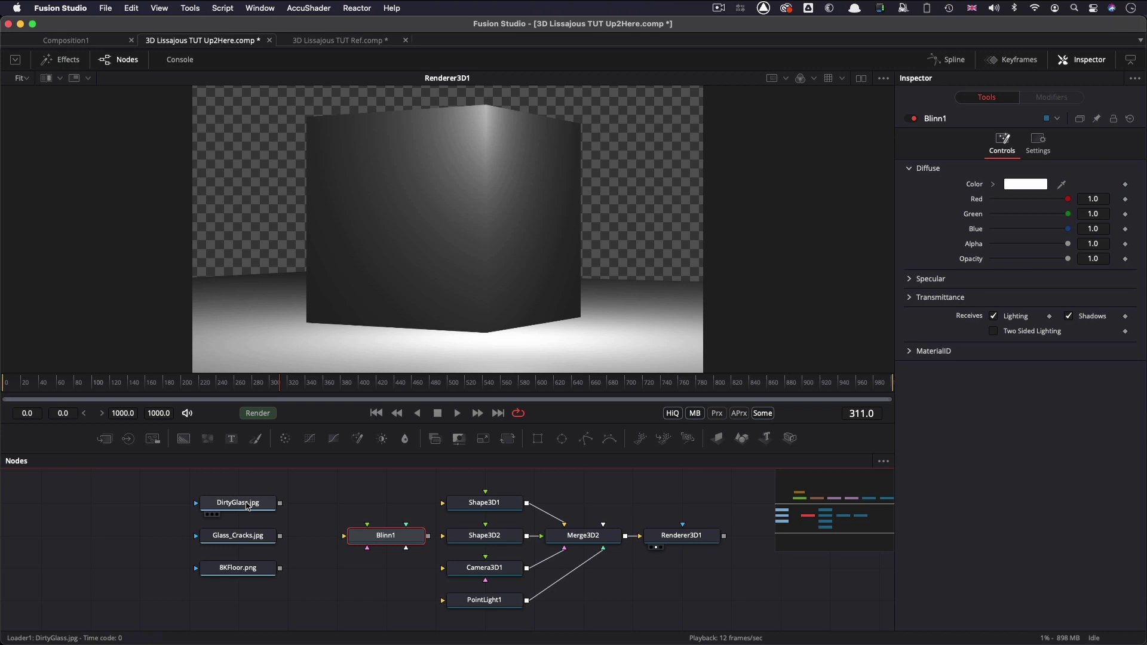
Step: Merge DirtyGlass.jpg over Glass_Cracks.jpg with Alpha Gain 0 and a slightly larger size
{"action": "left_click_drag", "start_coordinate": [247, 504], "coordinate": [399, 175]}
{"action": "left_click_drag", "start_coordinate": [242, 543], "coordinate": [412, 176]}
{"action": "left_click_drag", "start_coordinate": [264, 504], "coordinate": [216, 504]}
{"action": "left_click_drag", "start_coordinate": [241, 543], "coordinate": [192, 543]}
{"action": "left_click", "coordinate": [192, 543]}
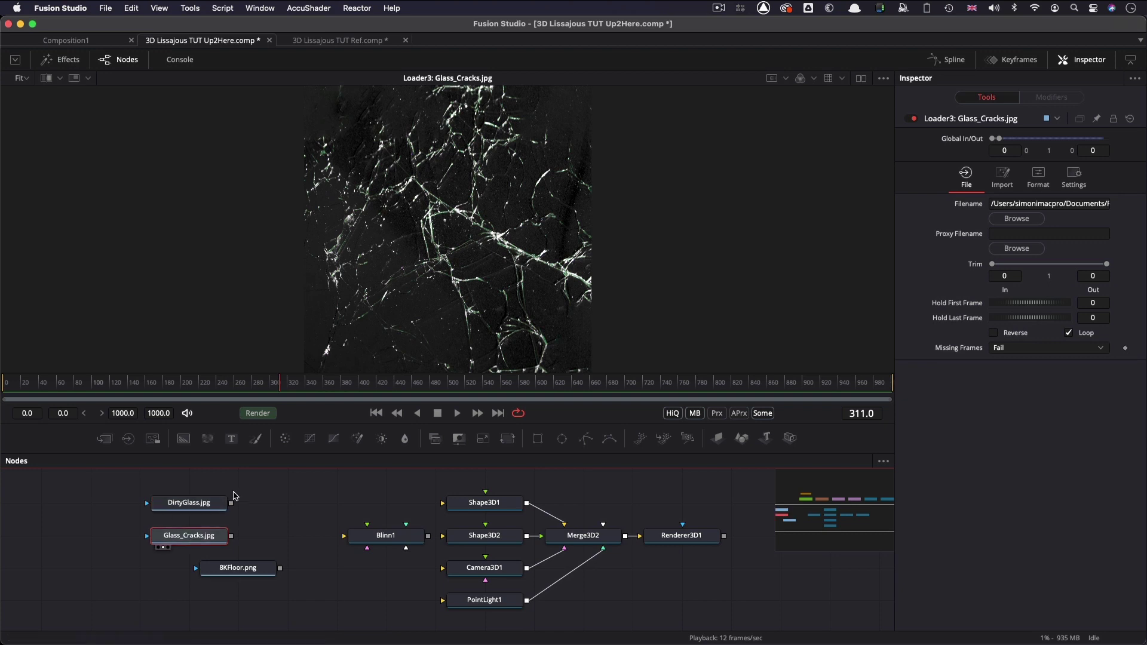
{"action": "left_click_drag", "start_coordinate": [232, 506], "coordinate": [231, 535]}
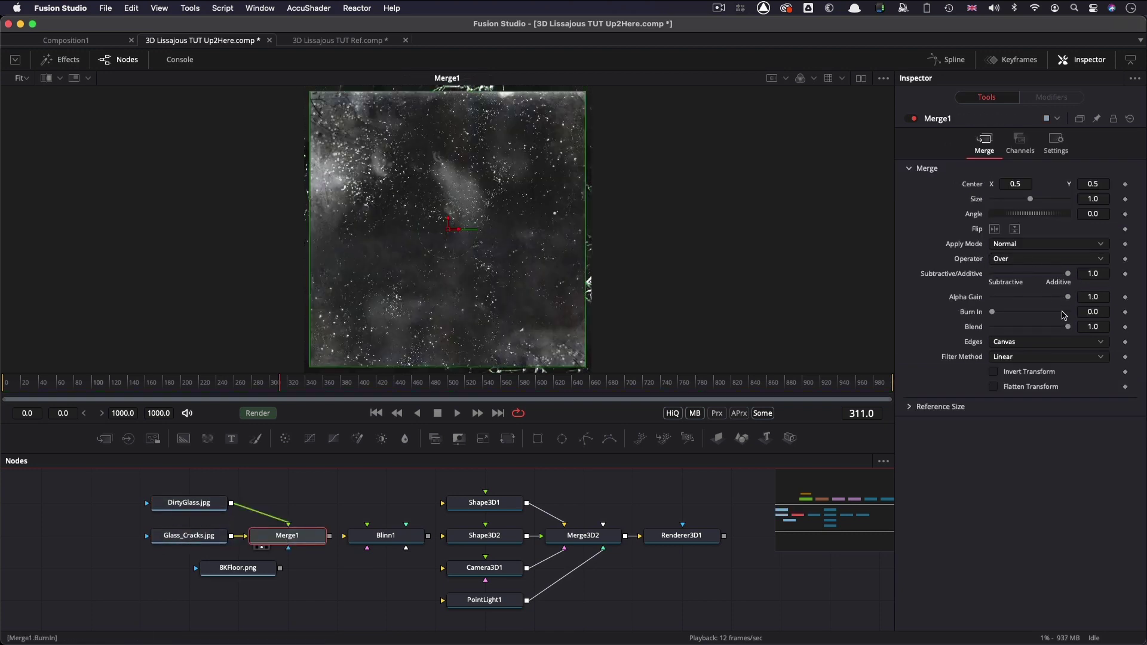
{"action": "left_click_drag", "start_coordinate": [1068, 297], "coordinate": [855, 281]}
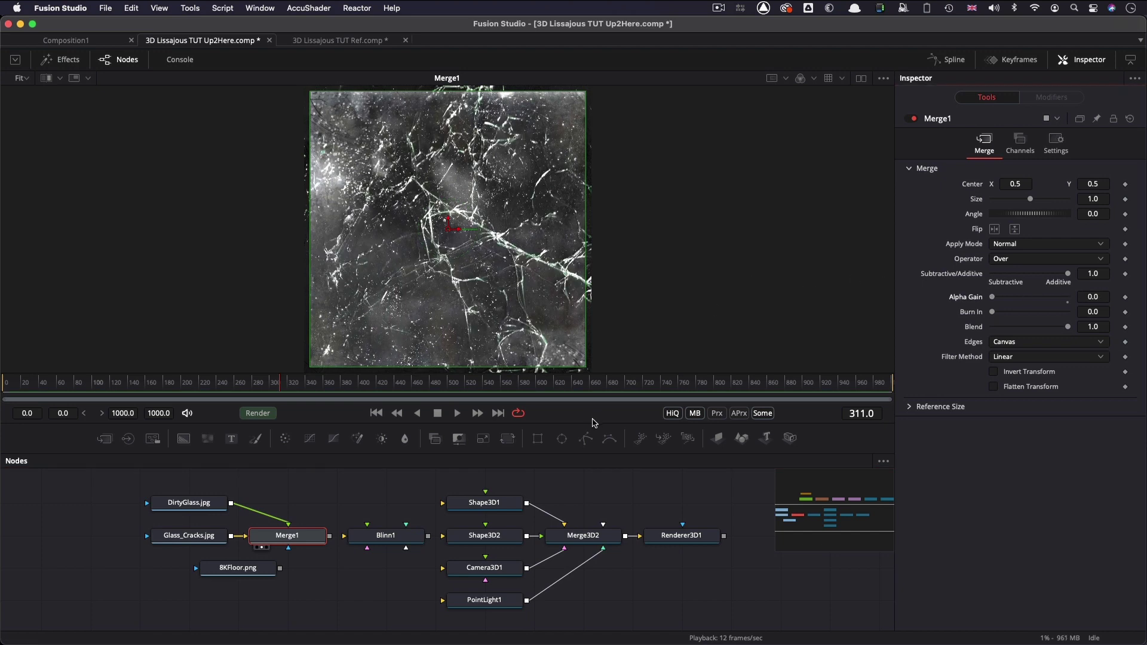
{"action": "left_click_drag", "start_coordinate": [1030, 198], "coordinate": [1035, 201]}
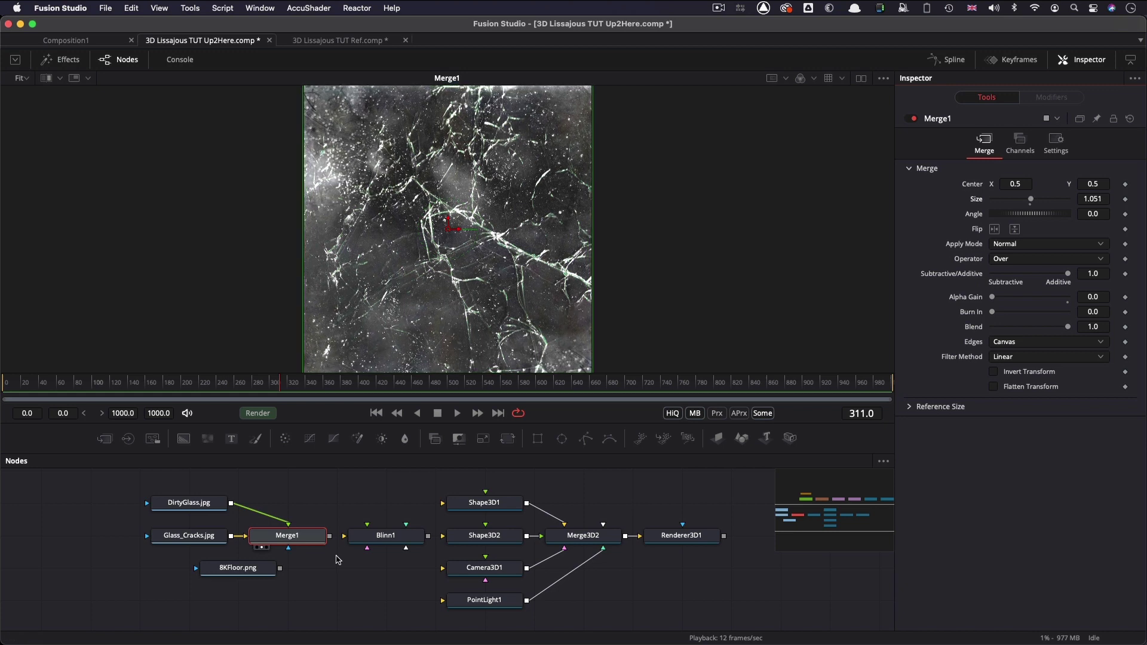
Step: Feed the merged glass texture into Blinn1 and preview it on a sphere
{"action": "left_click", "coordinate": [388, 541]}
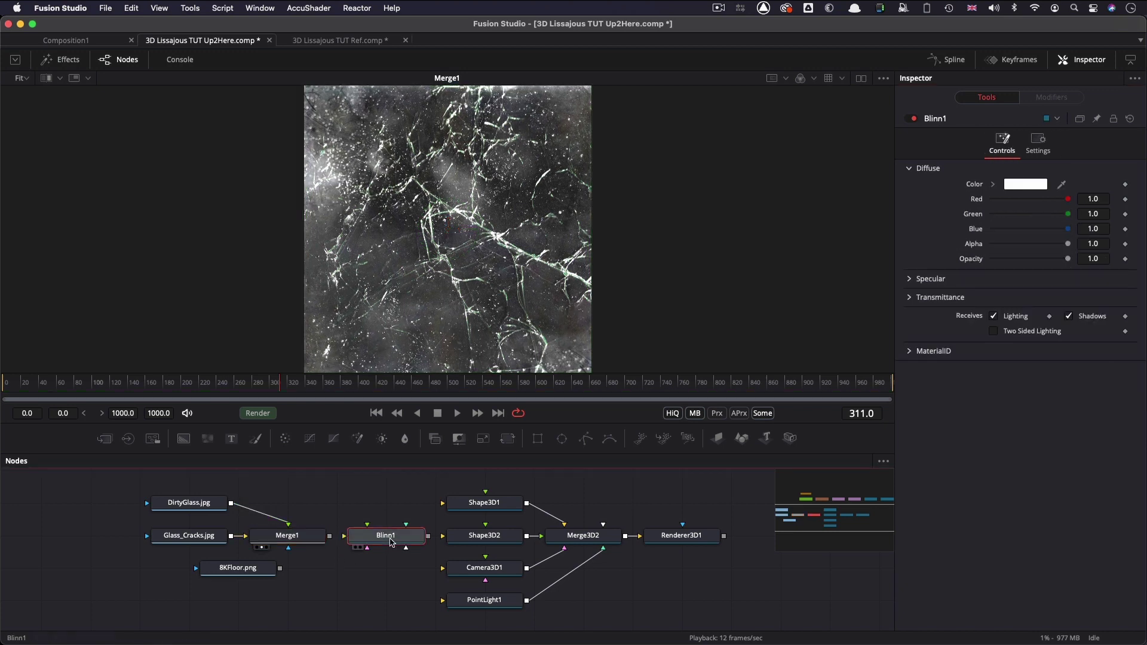
{"action": "key", "text": "1"}
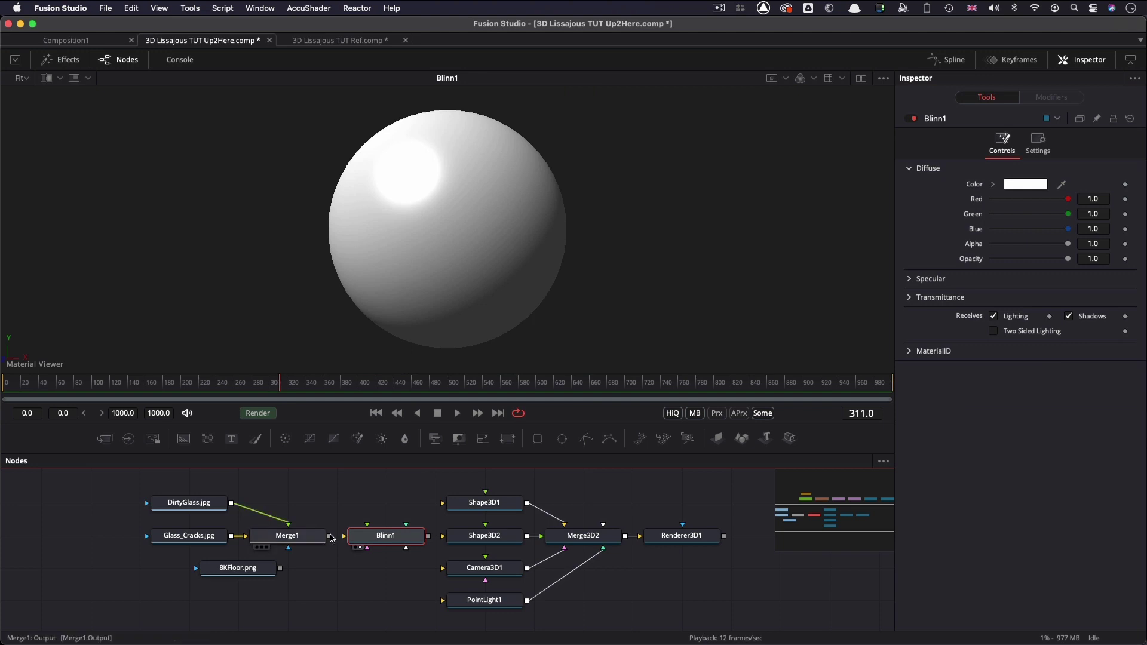
{"action": "left_click_drag", "start_coordinate": [331, 535], "coordinate": [394, 541]}
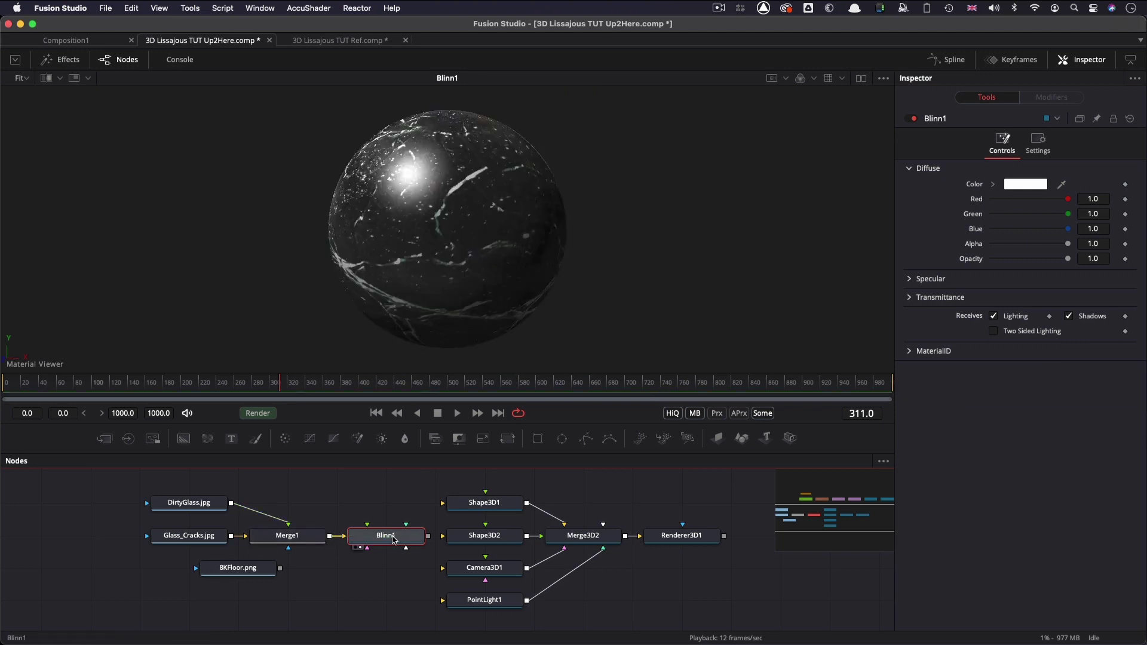
Step: Add a Luma Keyer fed by the merged glass texture and view its result
{"action": "left_click", "coordinate": [371, 485]}
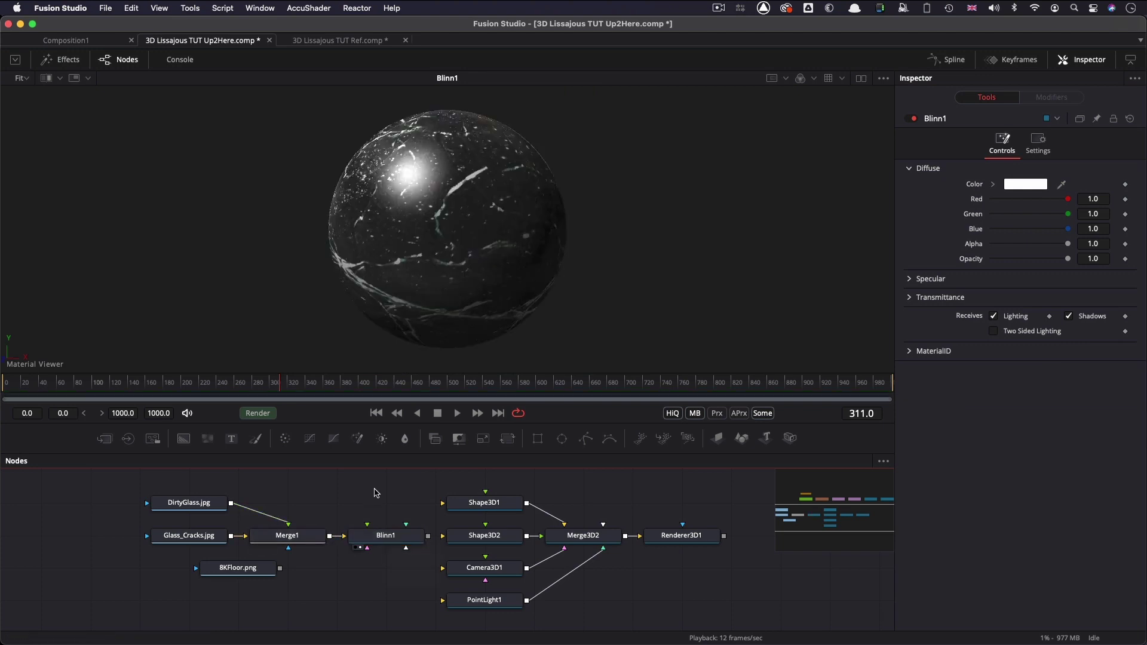
{"action": "key", "text": "shift+space"}
{"action": "type", "text": "lkum"}
{"action": "key", "text": "BackSpace"}
{"action": "key", "text": "BackSpace"}
{"action": "key", "text": "BackSpace"}
{"action": "type", "text": "u"}
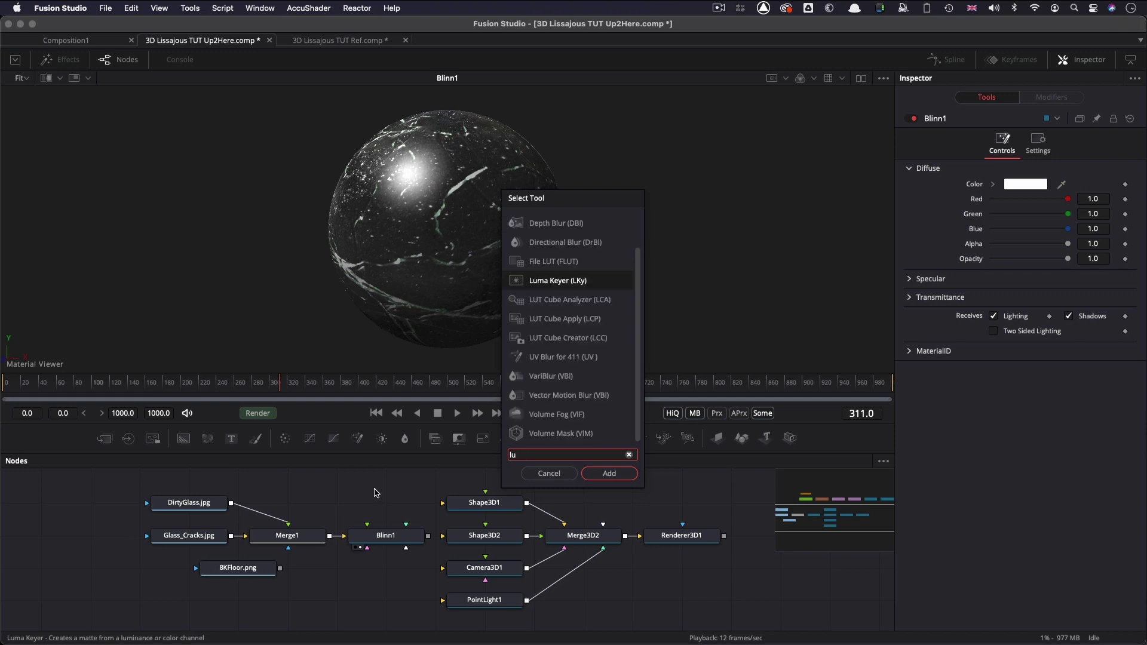
{"action": "key", "text": "Return"}
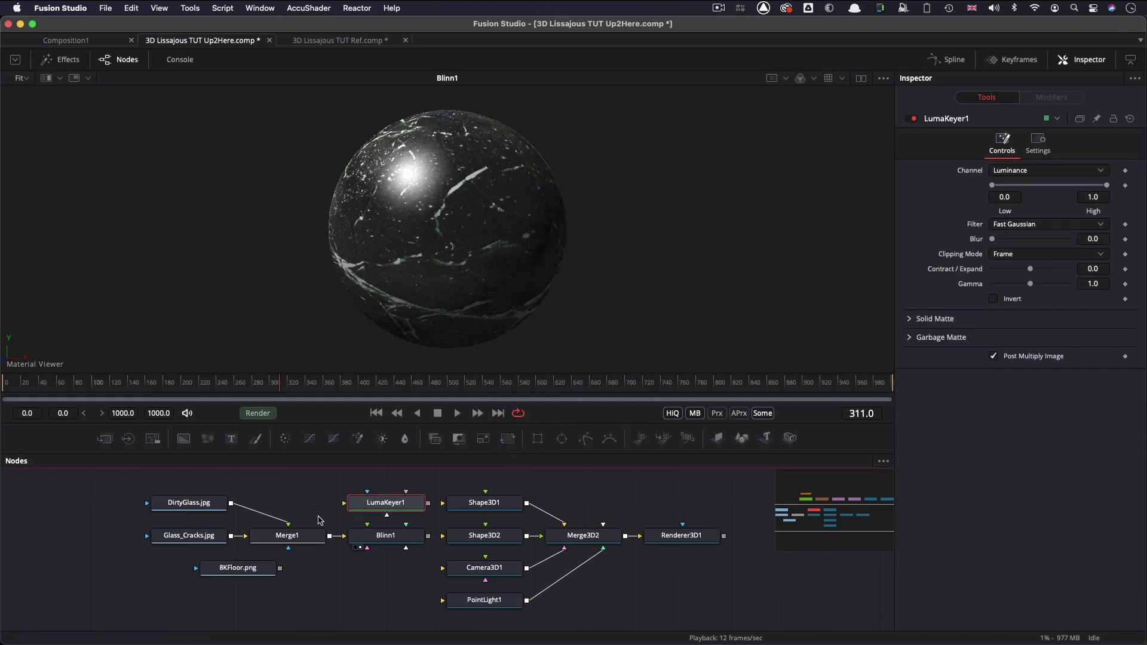
{"action": "left_click_drag", "start_coordinate": [330, 535], "coordinate": [396, 300]}
{"action": "key", "text": "1"}
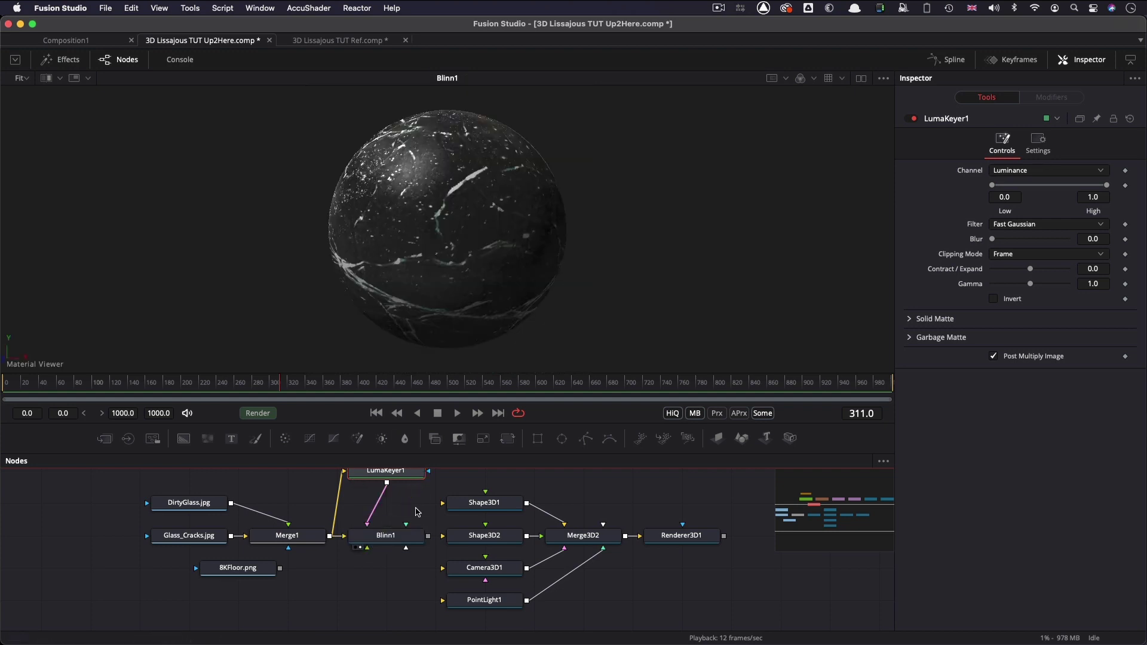
Step: Apply the Blinn1 glass material to the box and view the render
{"action": "left_click", "coordinate": [494, 537]}
{"action": "key", "text": "1"}
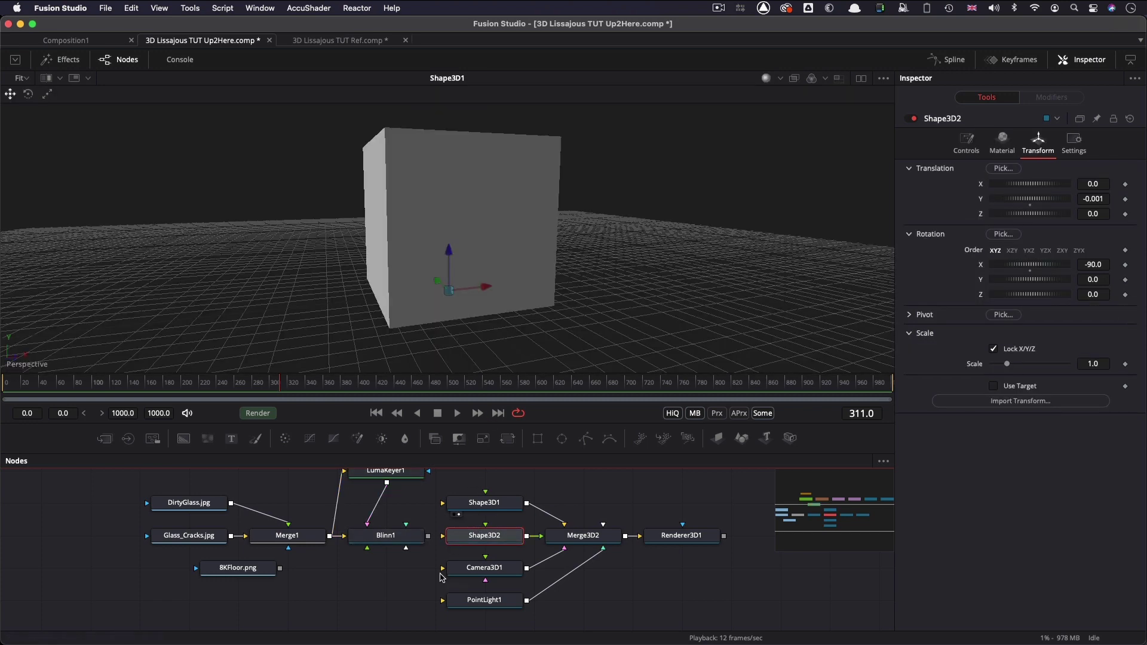
{"action": "left_click_drag", "start_coordinate": [428, 536], "coordinate": [493, 505]}
{"action": "key", "text": "1"}
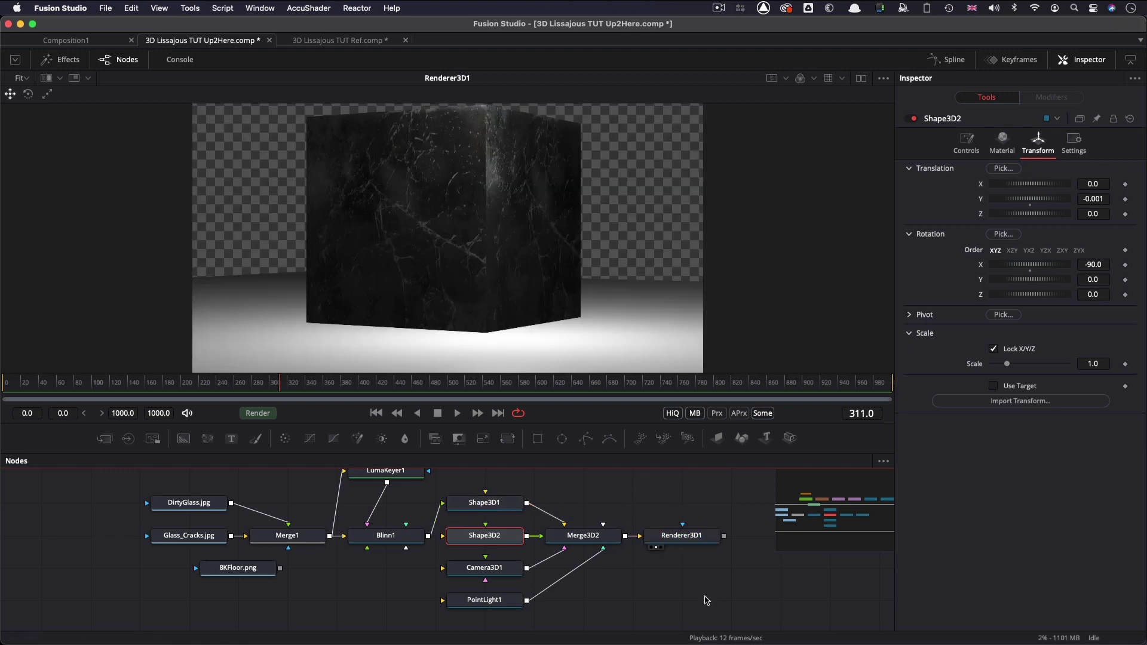
Step: Set Blinn1's opacity to 0.2 so the box is mostly transparent
{"action": "left_click", "coordinate": [397, 536]}
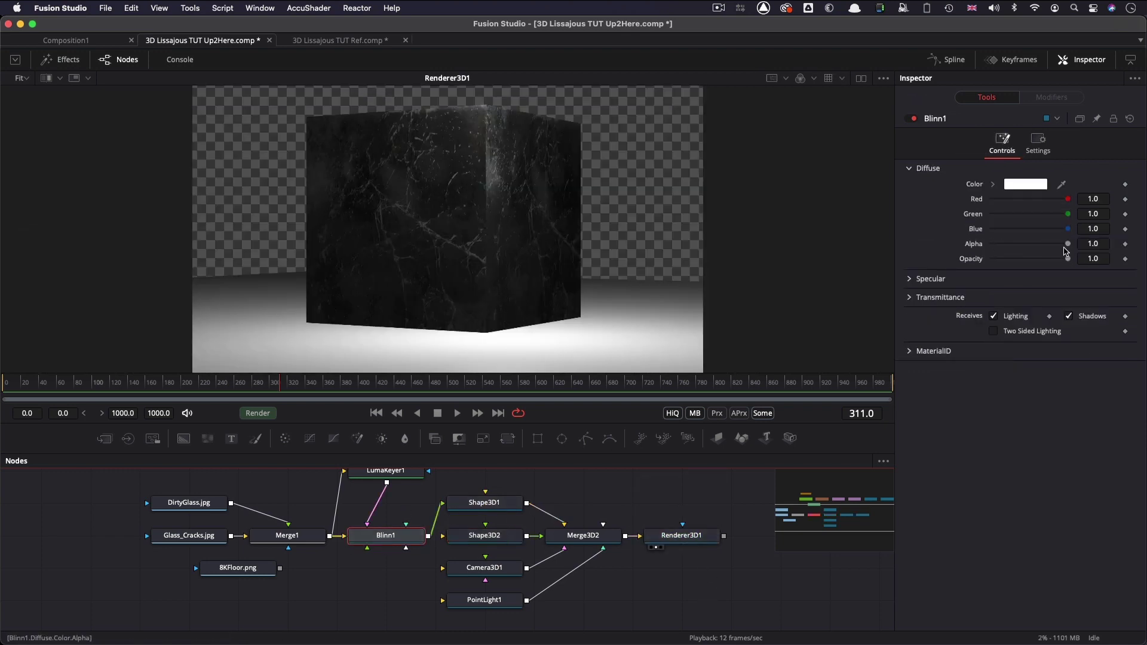
{"action": "left_click", "coordinate": [1105, 258]}
{"action": "type", "text": "0.2"}
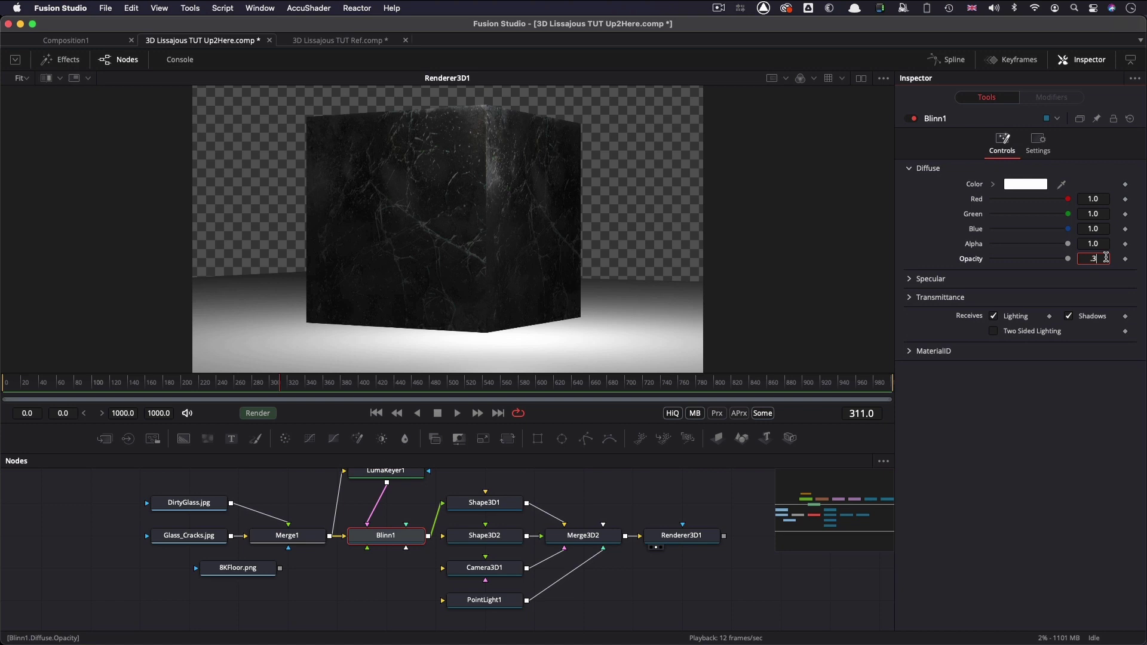
{"action": "key", "text": "Return"}
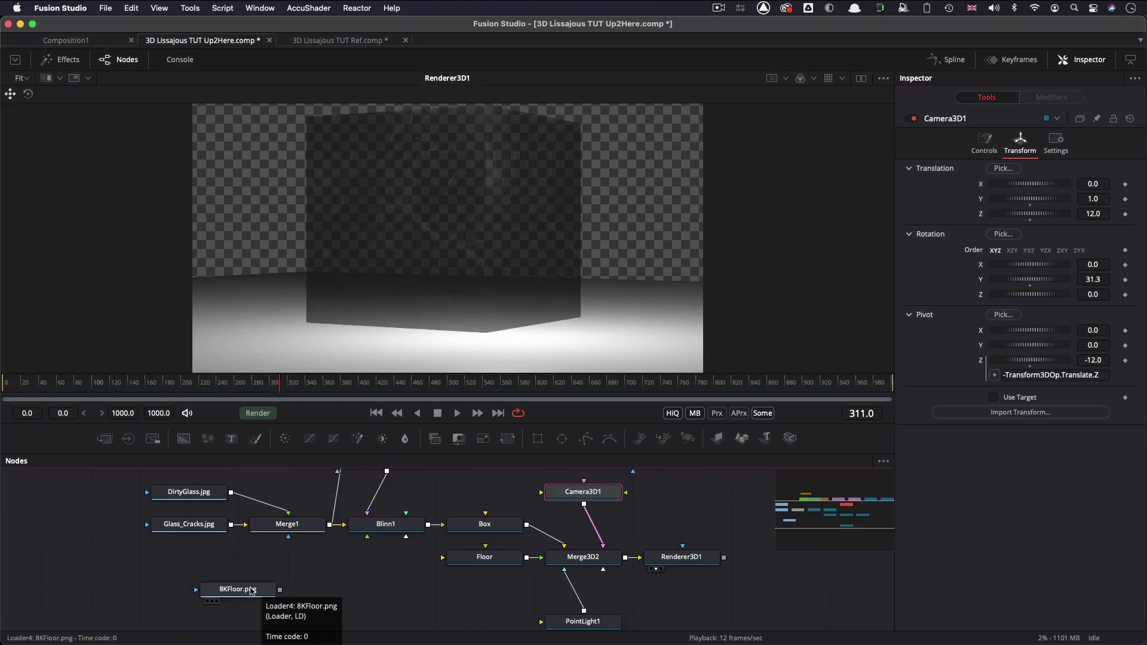
Step: Add a second Blinn material (Blinn2) beside the BKFloor.png loader
{"action": "left_click", "coordinate": [251, 590]}
{"action": "key", "text": "super+v"}
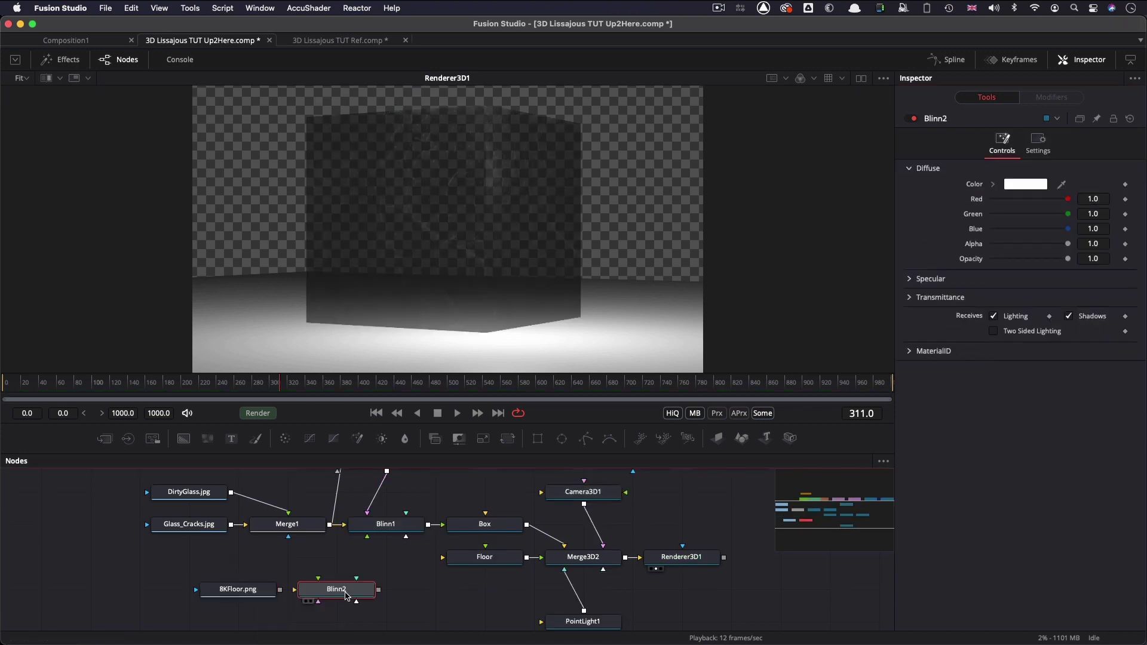
{"action": "left_click_drag", "start_coordinate": [242, 592], "coordinate": [245, 576]}
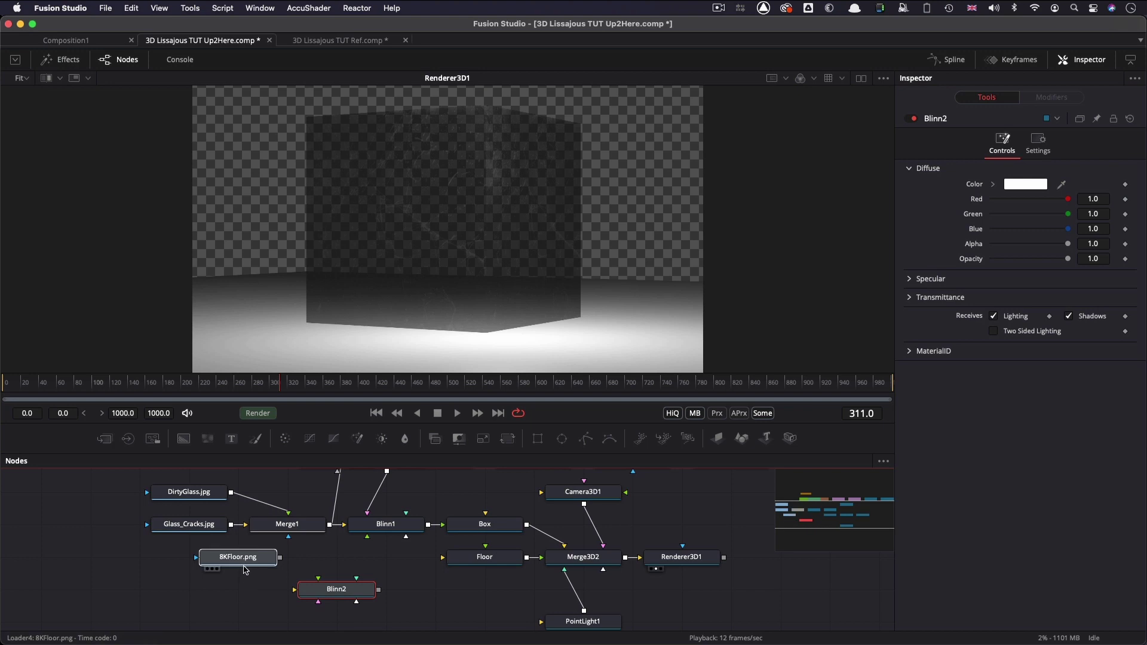
{"action": "left_click", "coordinate": [245, 570]}
{"action": "left_click", "coordinate": [361, 596]}
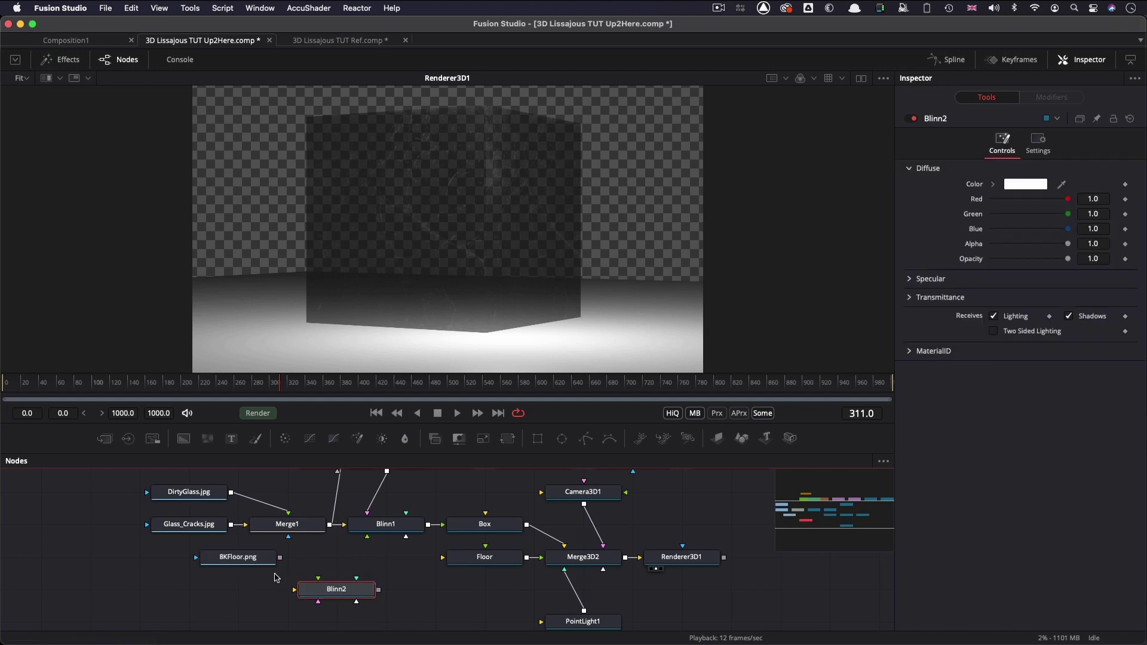
{"action": "left_click", "coordinate": [245, 560]}
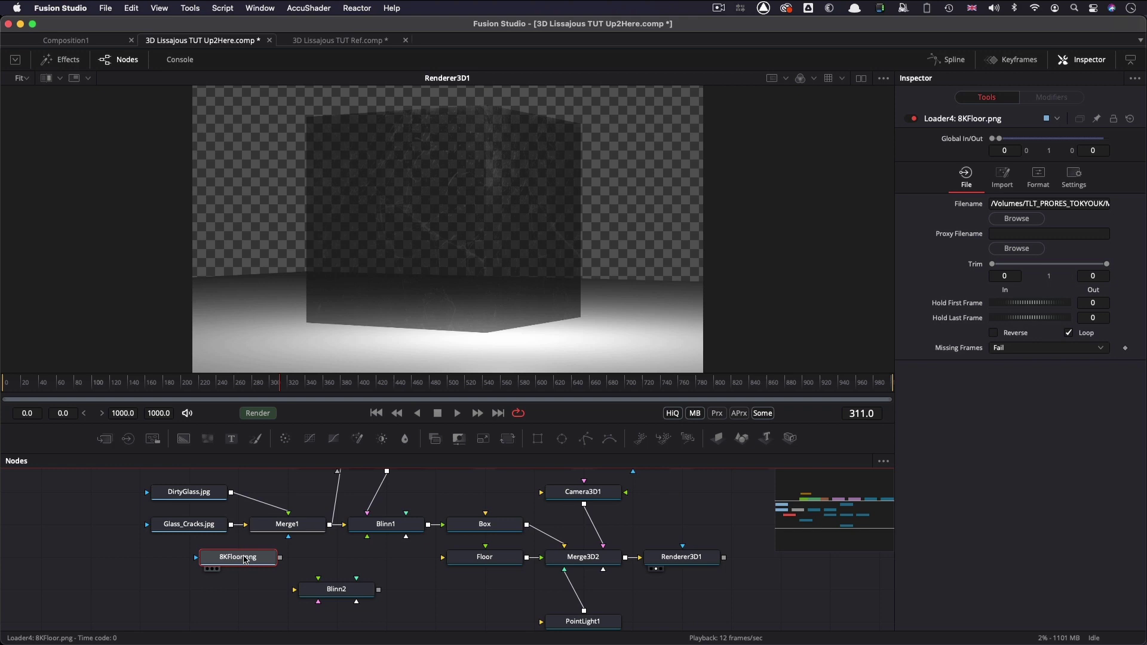
Step: Insert a Luma Keyer after BKFloor.png and feed it into Blinn2
{"action": "key", "text": "shift+space"}
{"action": "type", "text": "lum"}
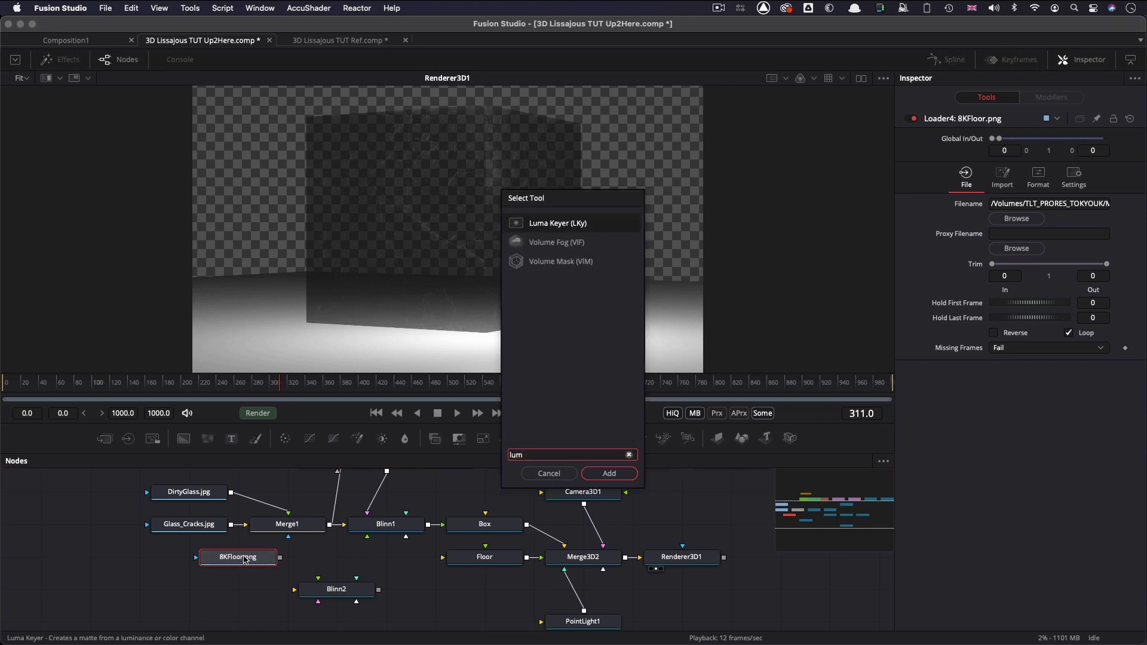
{"action": "key", "text": "Return"}
{"action": "key", "text": "1"}
{"action": "left_click_drag", "start_coordinate": [348, 595], "coordinate": [397, 596]}
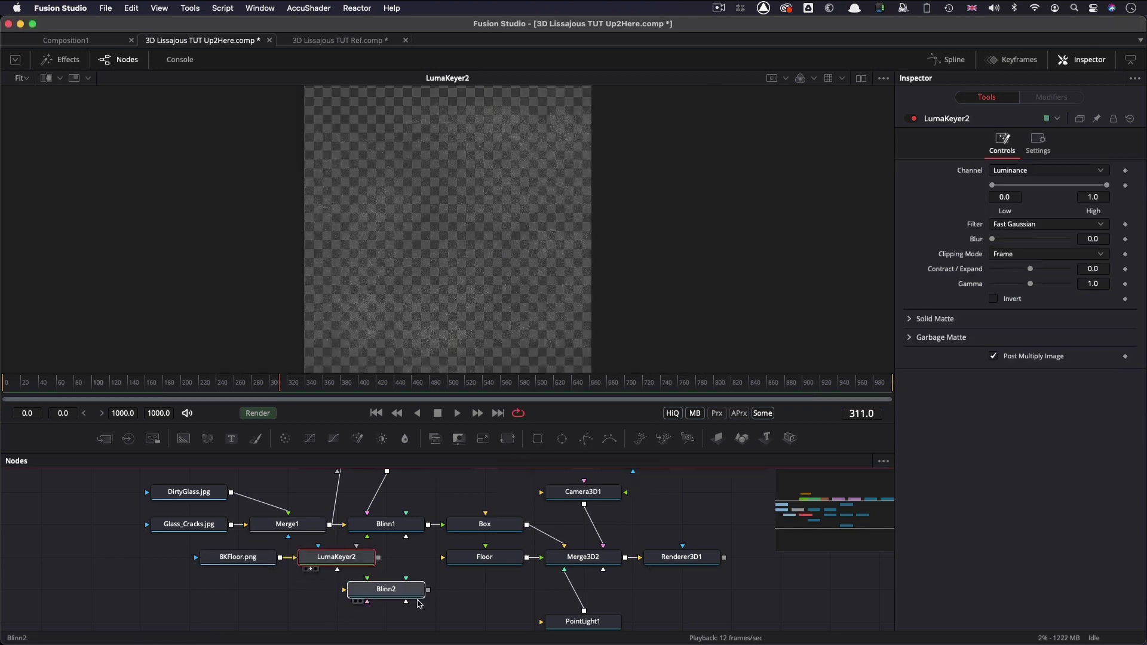
{"action": "left_click", "coordinate": [412, 593]}
{"action": "left_click_drag", "start_coordinate": [379, 557], "coordinate": [367, 602]}
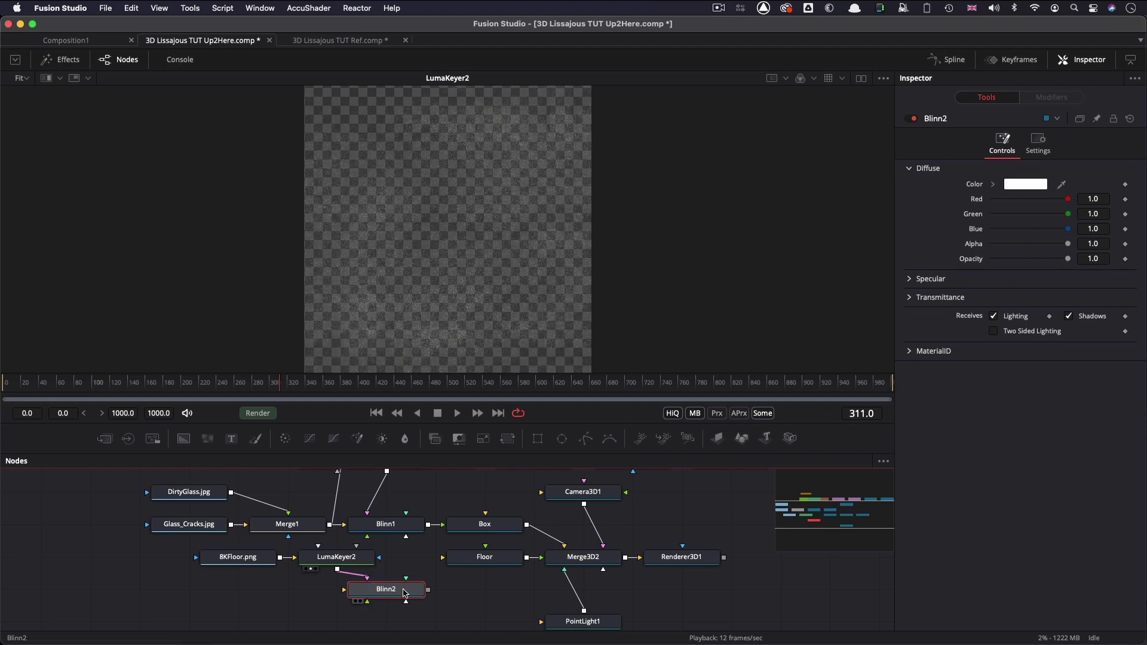
{"action": "key", "text": "1"}
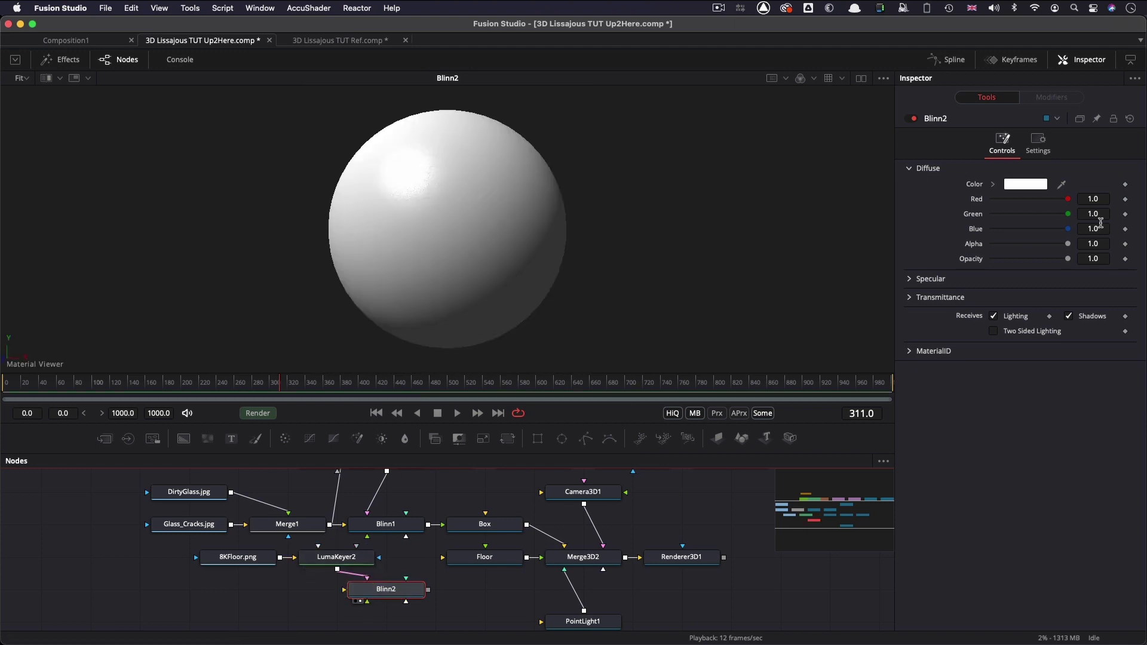
Step: Make Blinn2's diffuse colour grey at R, G and B 0.3
{"action": "left_click", "coordinate": [1101, 197]}
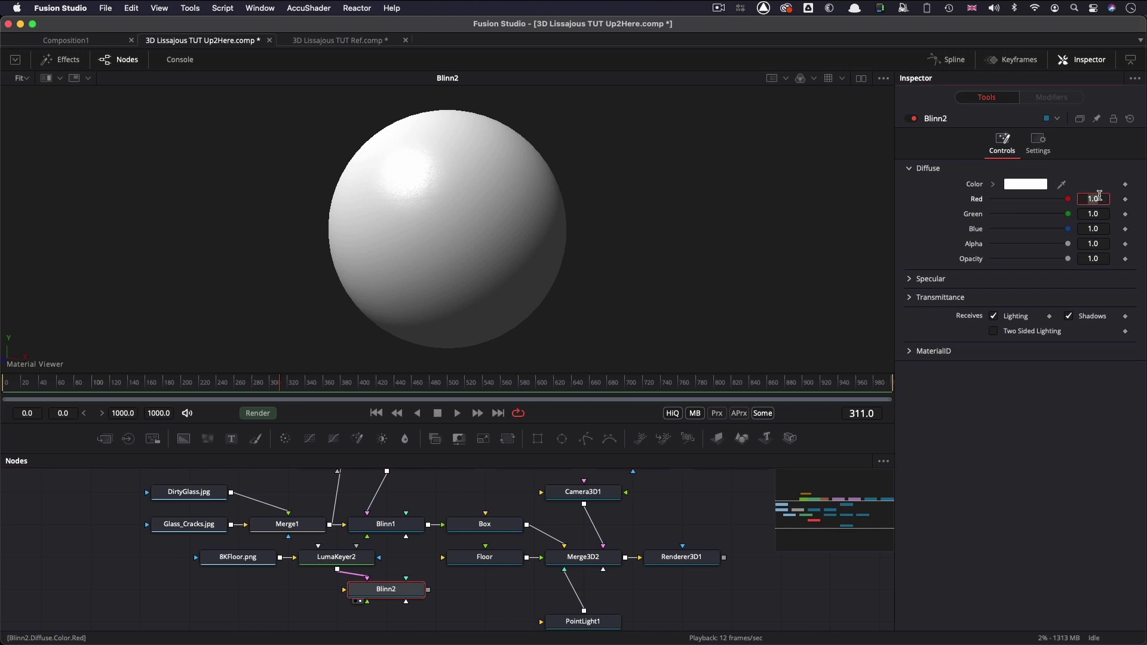
{"action": "type", "text": ".3"}
{"action": "key", "text": "Tab"}
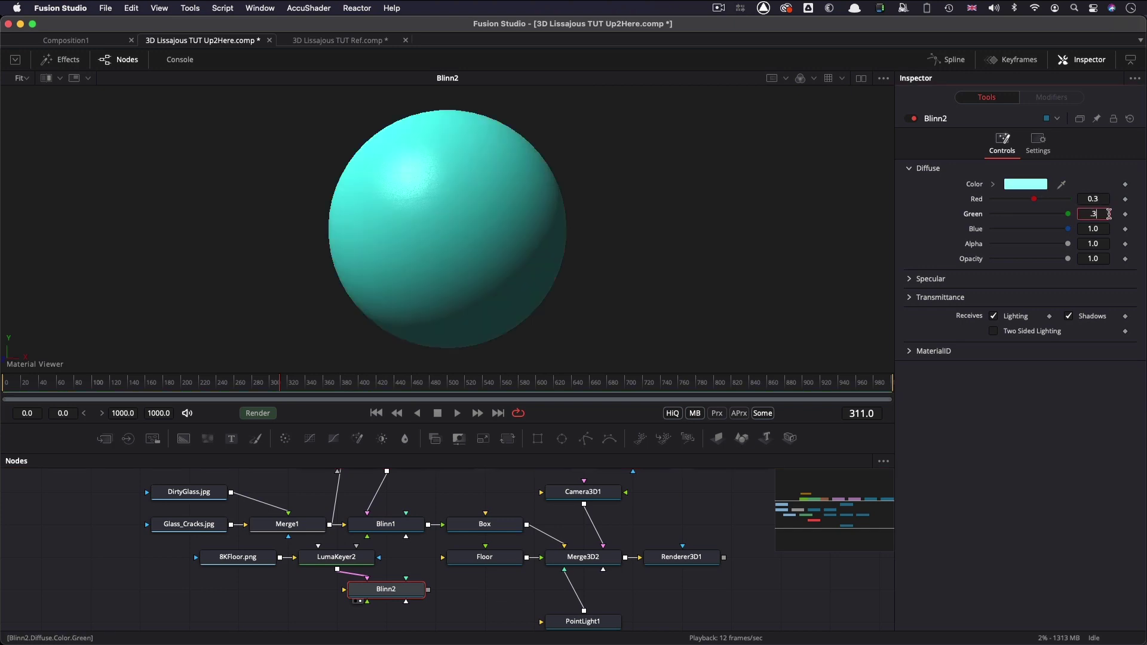
{"action": "key", "text": "Tab"}
{"action": "key", "text": "Return"}
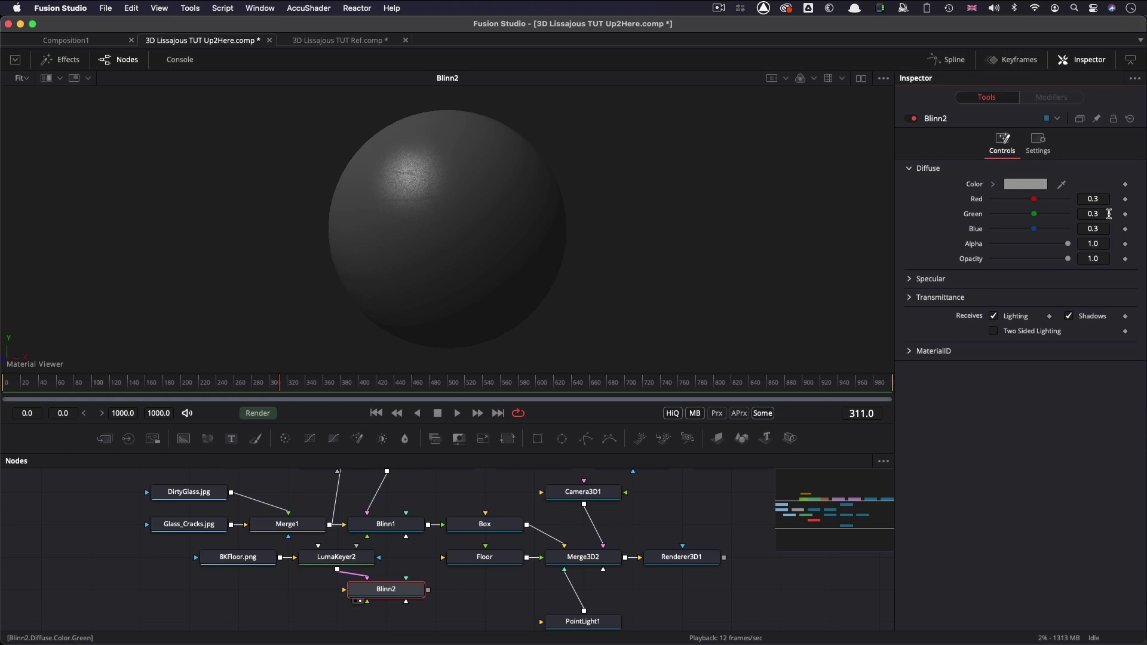
Step: Key the floor image at Low 0.306, High 0.589, and apply Blinn2 to the Floor
{"action": "left_click", "coordinate": [336, 556]}
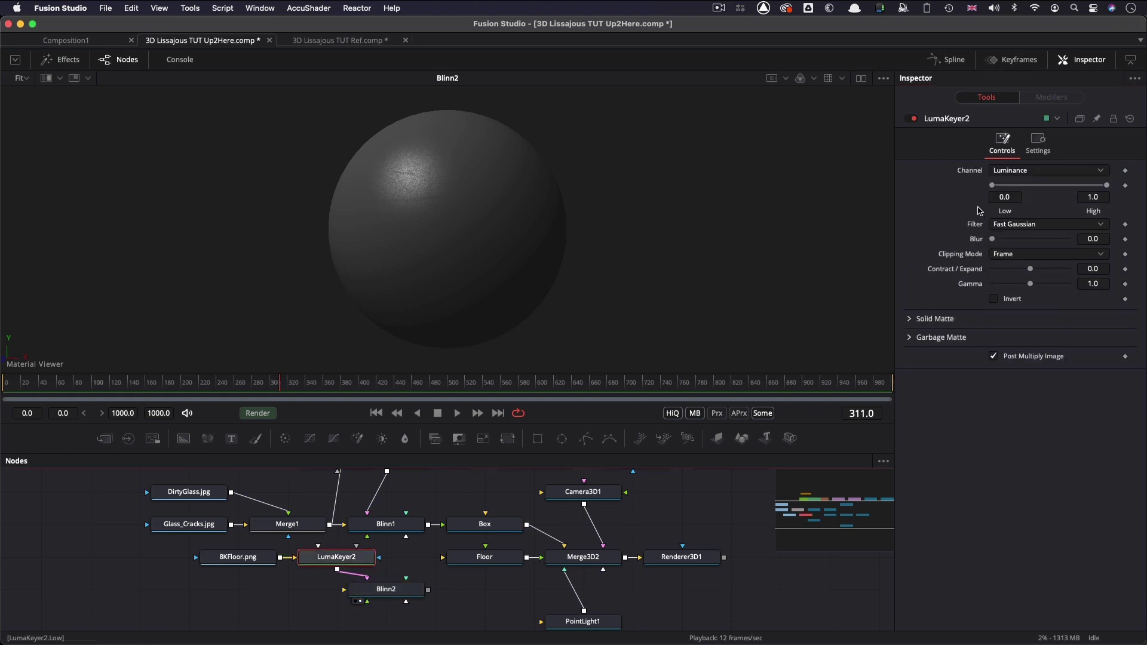
{"action": "left_click_drag", "start_coordinate": [993, 187], "coordinate": [1024, 187]}
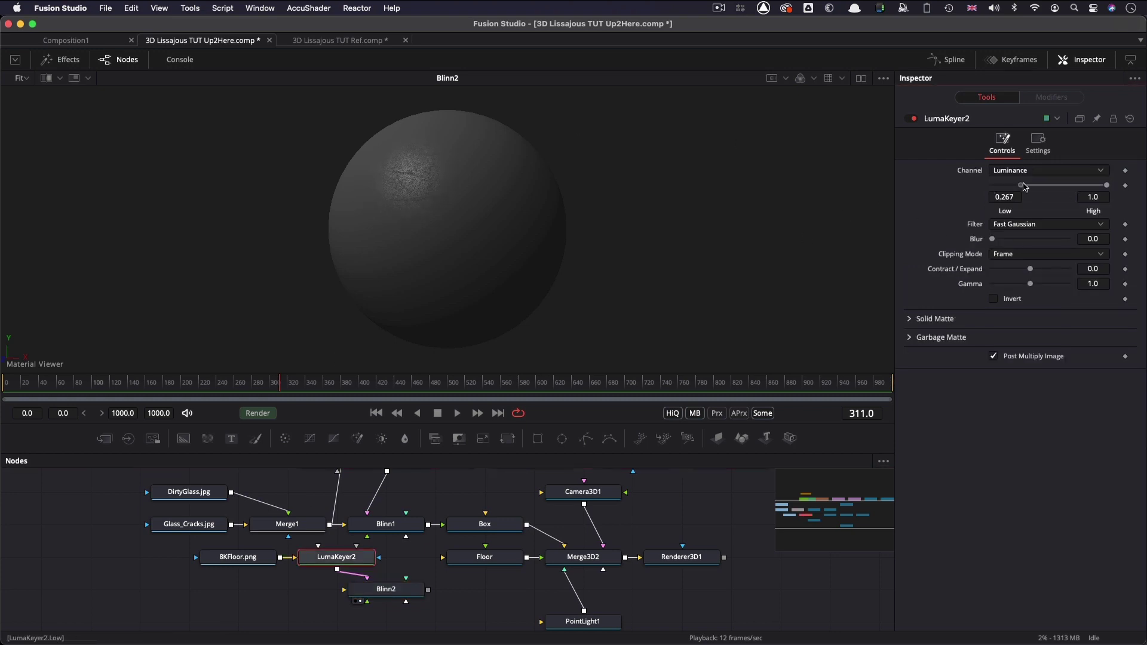
{"action": "left_click_drag", "start_coordinate": [1106, 186], "coordinate": [1026, 187]}
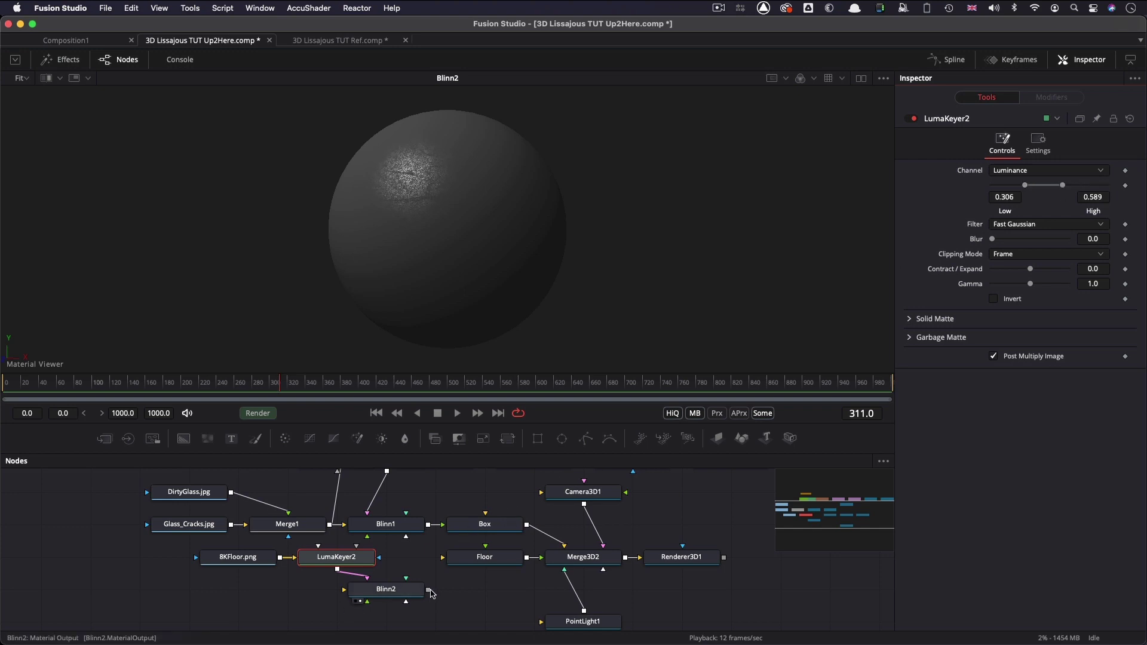
{"action": "left_click_drag", "start_coordinate": [427, 589], "coordinate": [494, 559]}
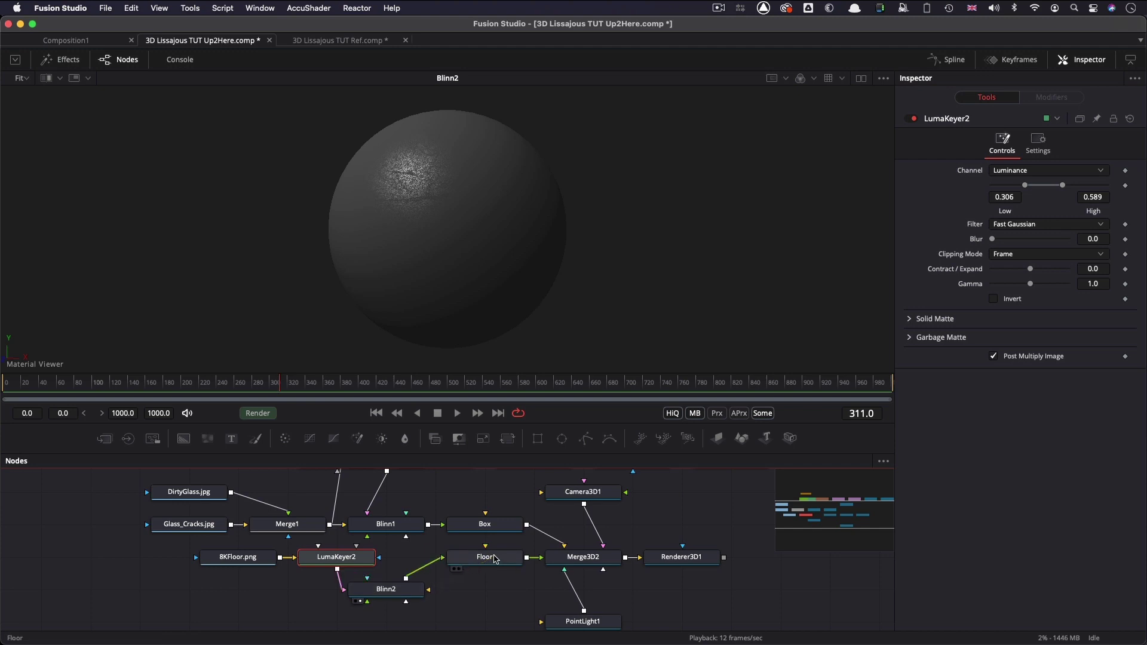
{"action": "left_click_drag", "start_coordinate": [681, 556], "coordinate": [609, 250]}
Step: Merge Renderer3D1's output over a new black Background node as Merge2 and view it
{"action": "left_click", "coordinate": [743, 600]}
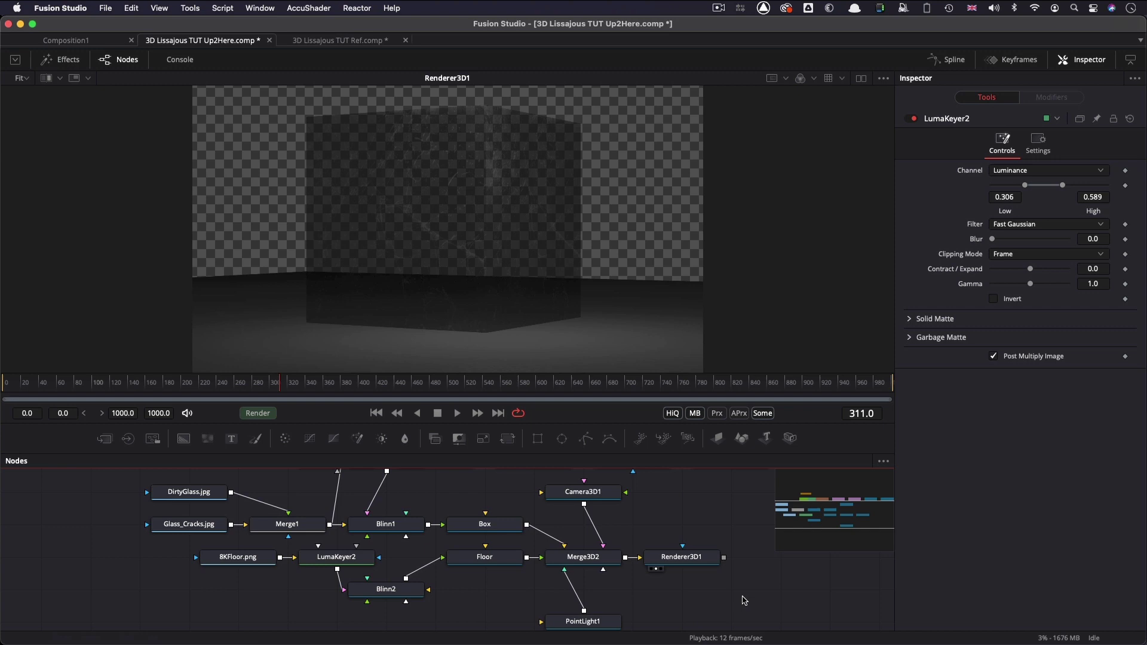
{"action": "key", "text": "shift+space"}
{"action": "type", "text": "bg"}
{"action": "key", "text": "Return"}
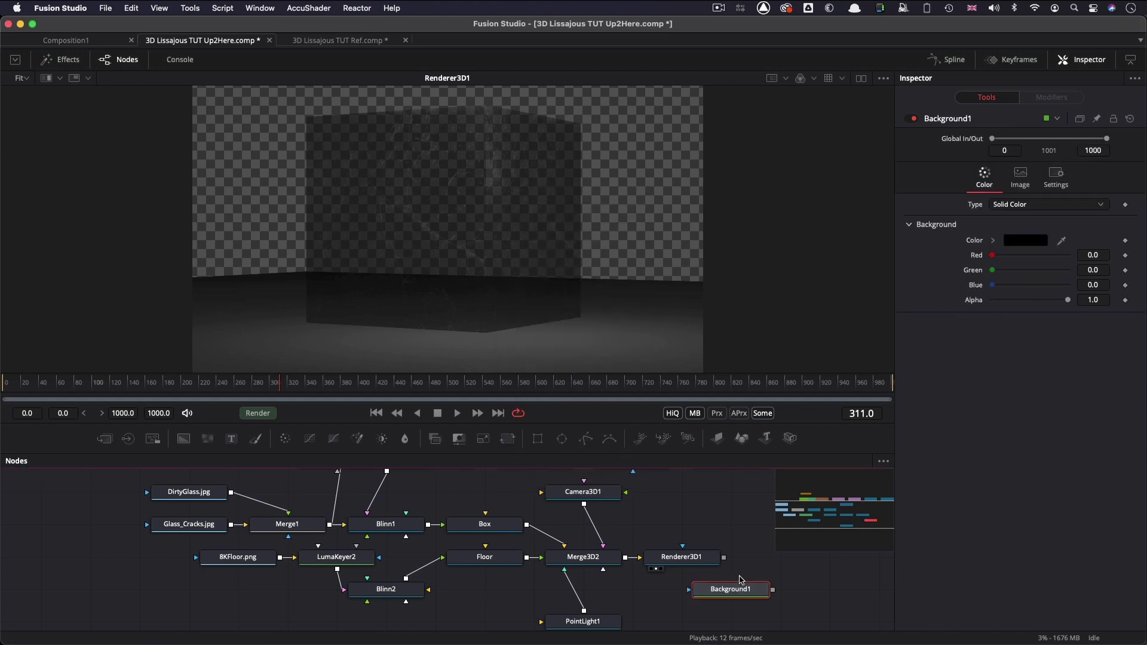
{"action": "left_click_drag", "start_coordinate": [724, 557], "coordinate": [773, 590]}
{"action": "key", "text": "1"}
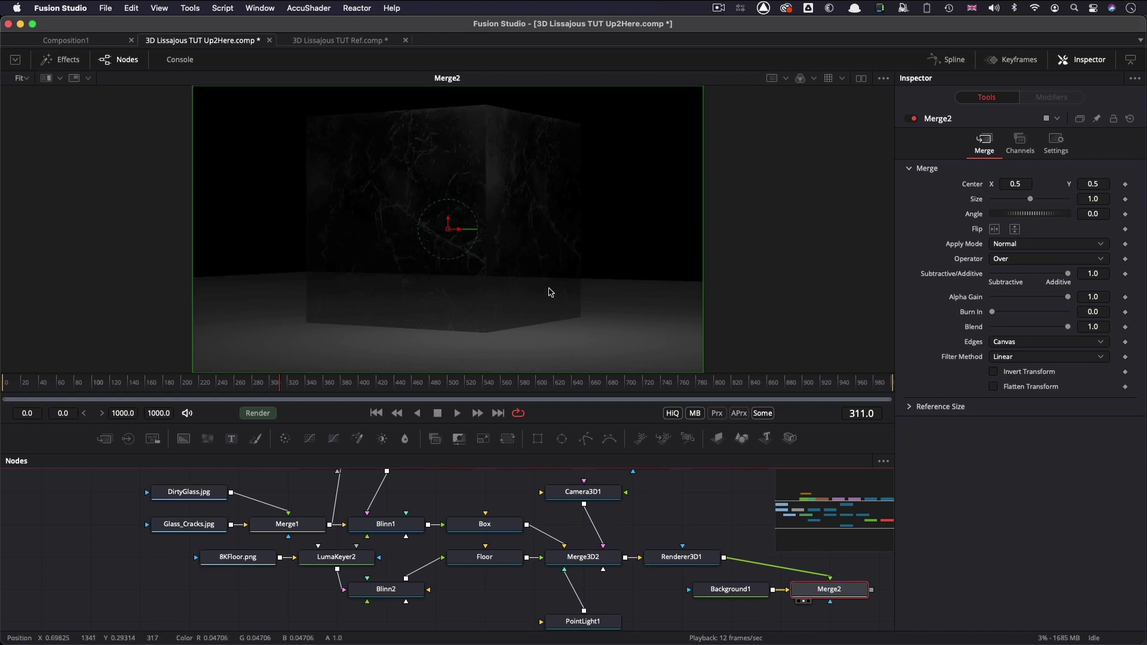
{"action": "key", "text": "ctrl+k"}
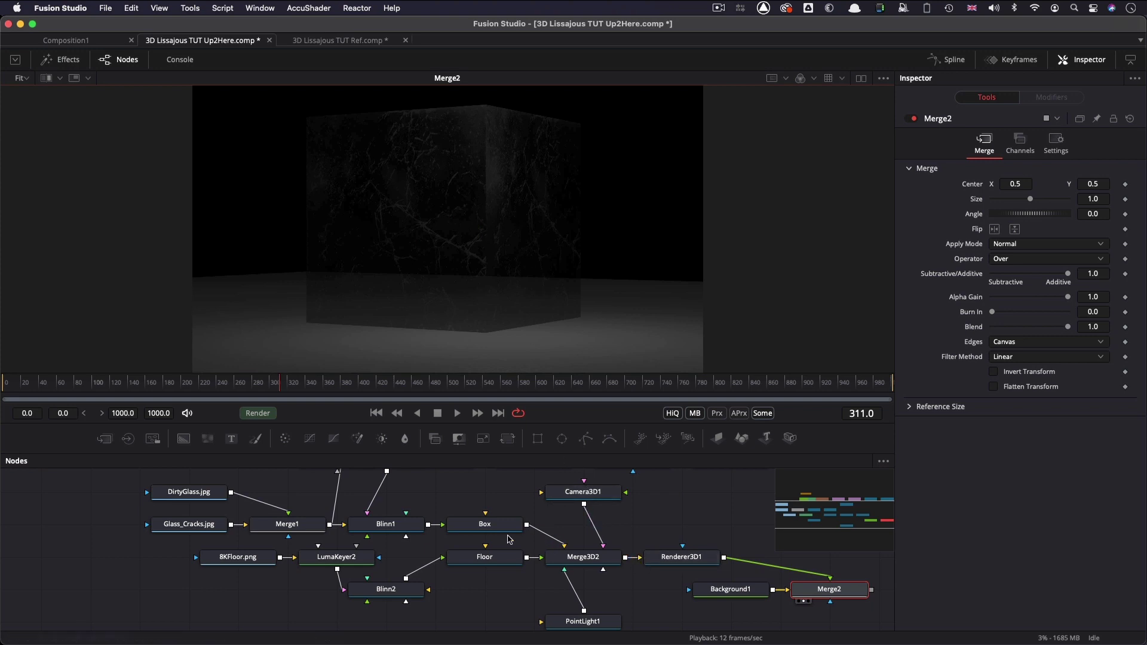
Step: Insert a Duplicate 3D tool after PointLight1
{"action": "left_click", "coordinate": [579, 623]}
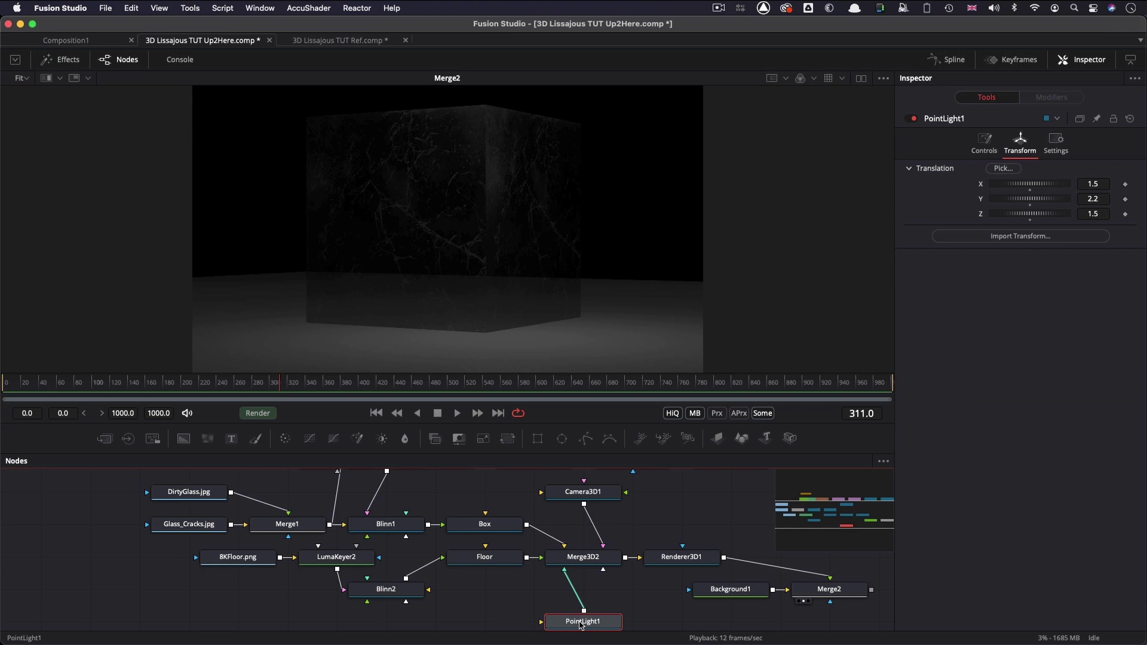
{"action": "key", "text": "shift+space"}
{"action": "type", "text": "bg"}
{"action": "key", "text": "BackSpace"}
{"action": "key", "text": "BackSpace"}
{"action": "type", "text": "du"}
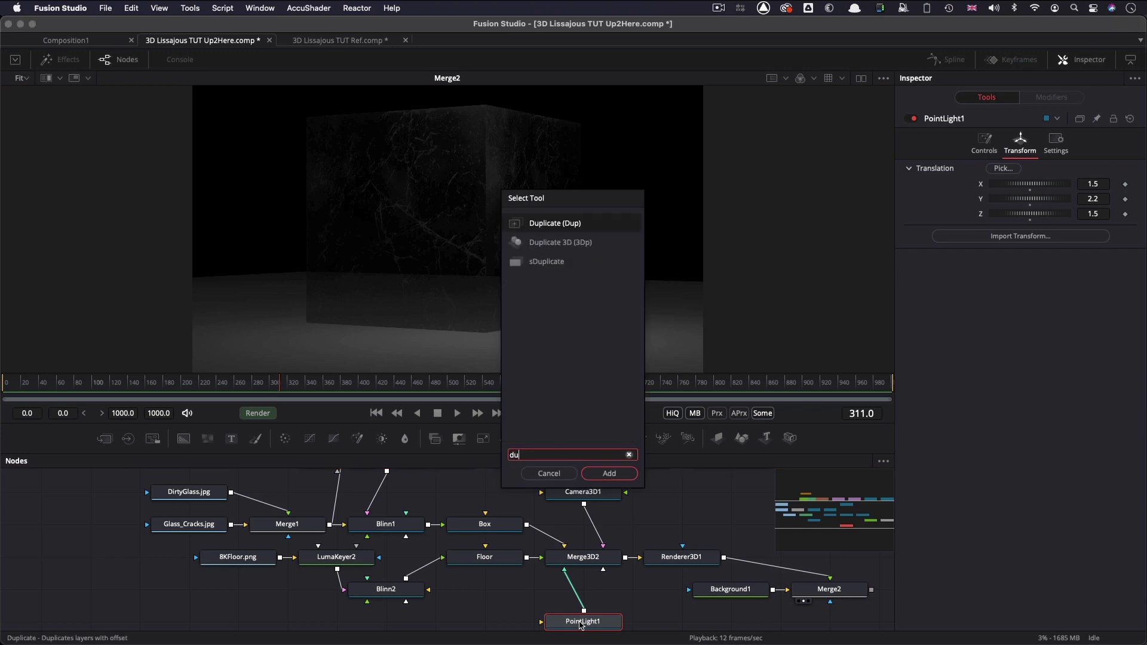
{"action": "key", "text": "Down"}
{"action": "key", "text": "Return"}
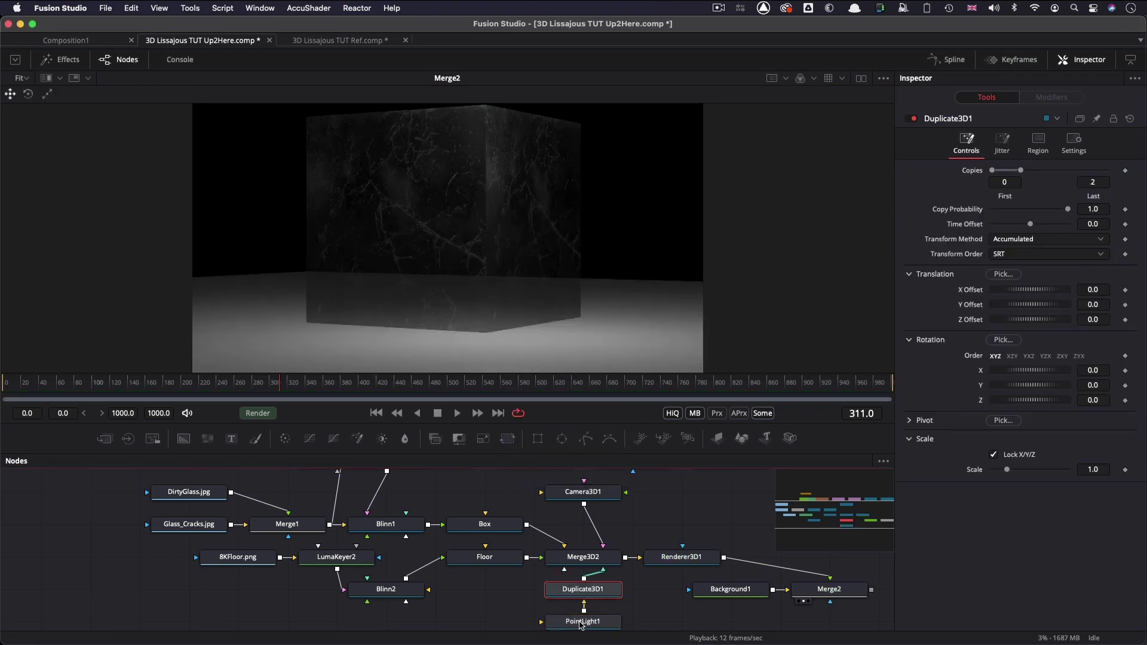
Step: Set the duplicate's Last copy to 4 with Y rotation 90
{"action": "left_click", "coordinate": [1102, 183]}
{"action": "type", "text": "4"}
{"action": "key", "text": "Tab"}
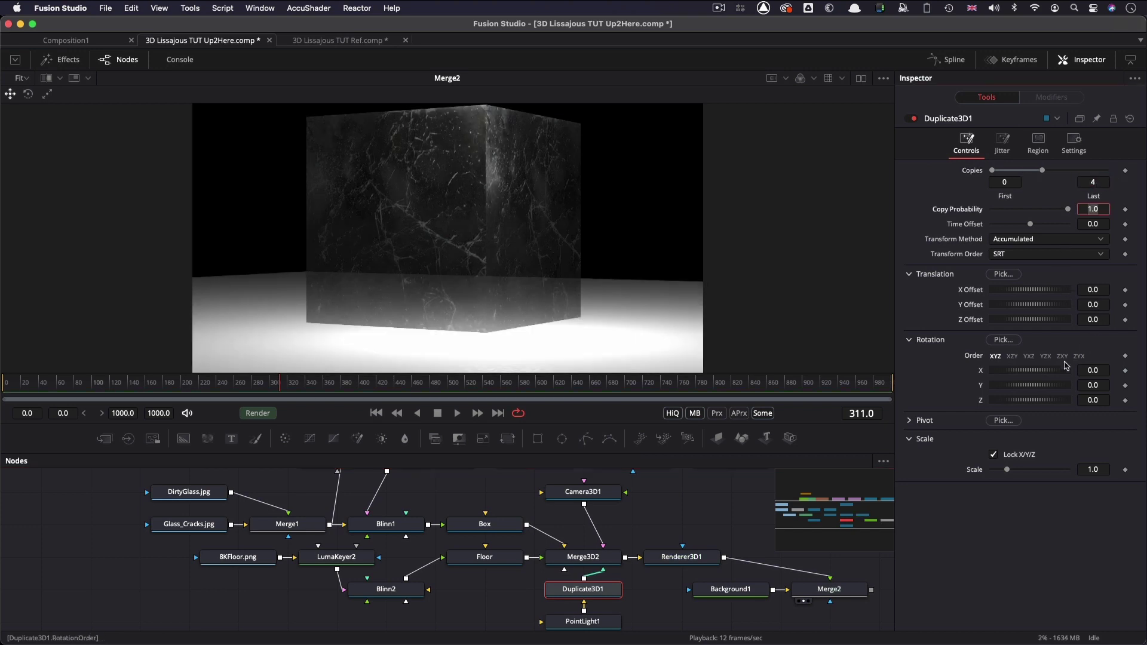
{"action": "left_click", "coordinate": [1106, 385]}
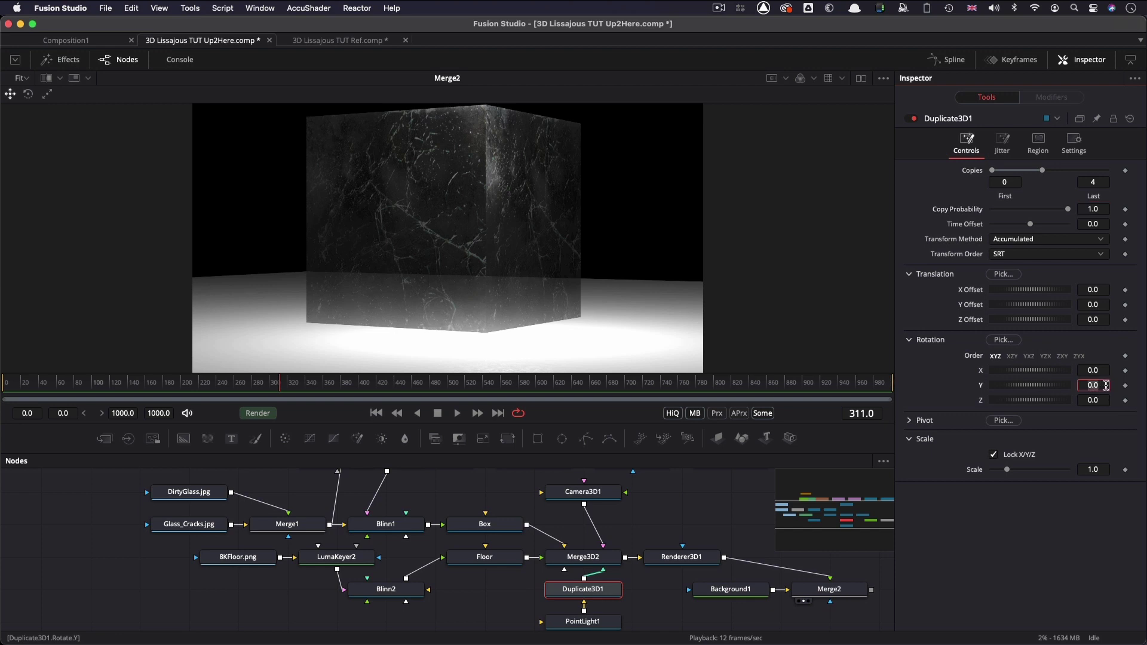
{"action": "type", "text": "90"}
{"action": "key", "text": "Tab"}
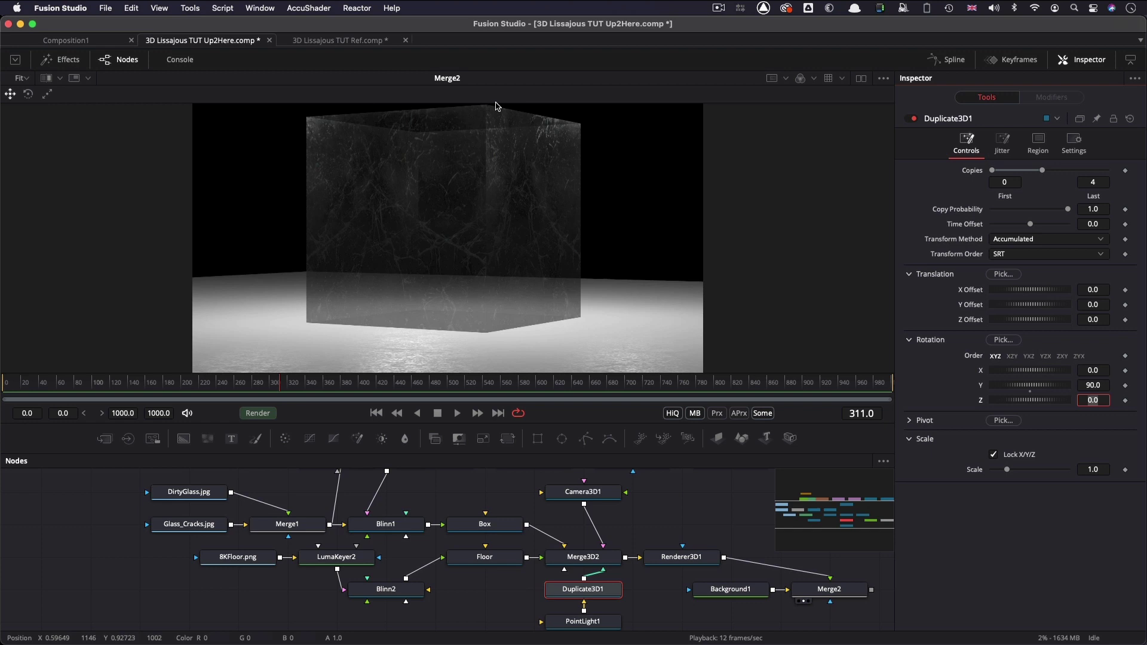
{"action": "left_click", "coordinate": [582, 621]}
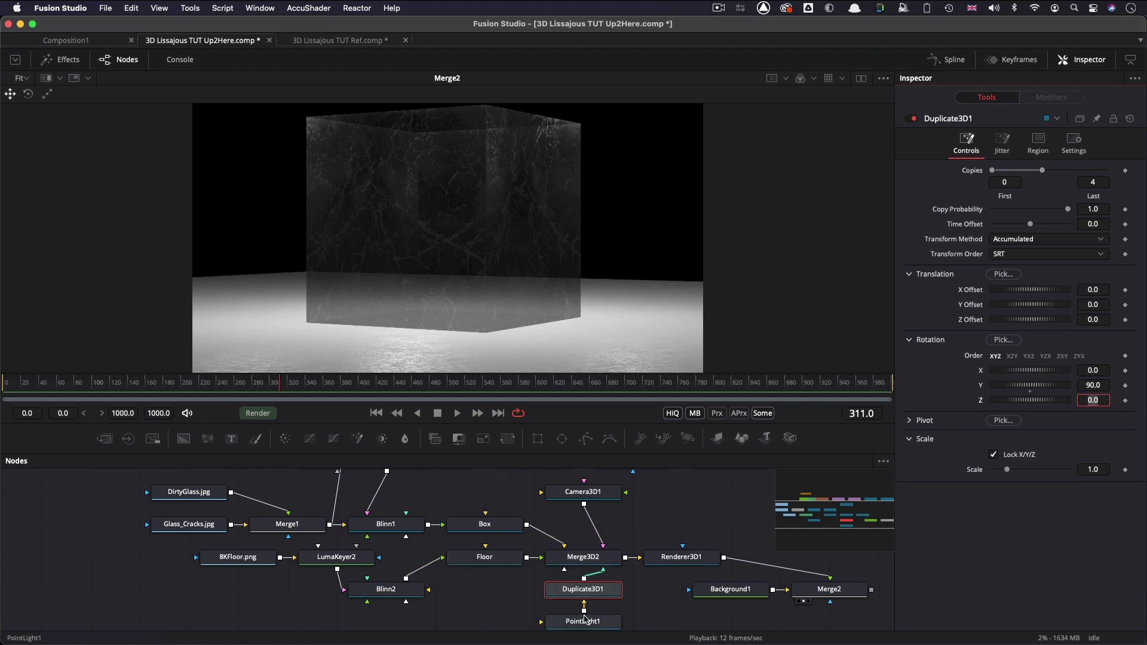
Step: Move PointLight1 to Translation X and Z 1.2 and save the composition
{"action": "scroll", "coordinate": [593, 525], "scroll_direction": "down", "scroll_amount": 1}
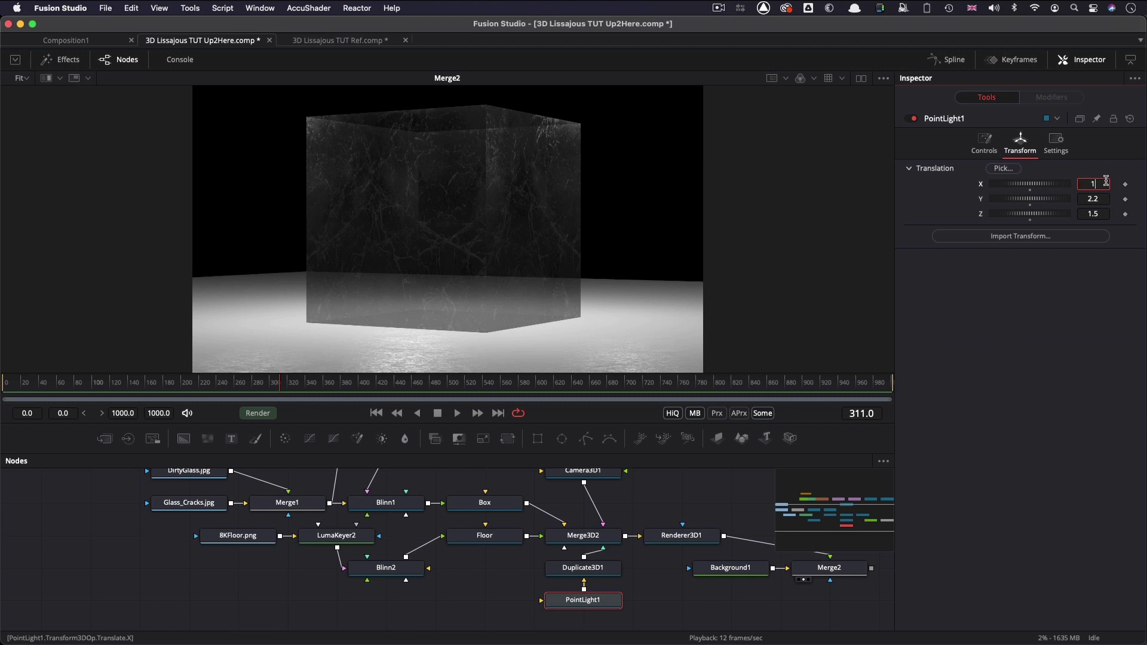
{"action": "key", "text": "Tab"}
{"action": "key", "text": "Tab"}
{"action": "type", "text": "1."}
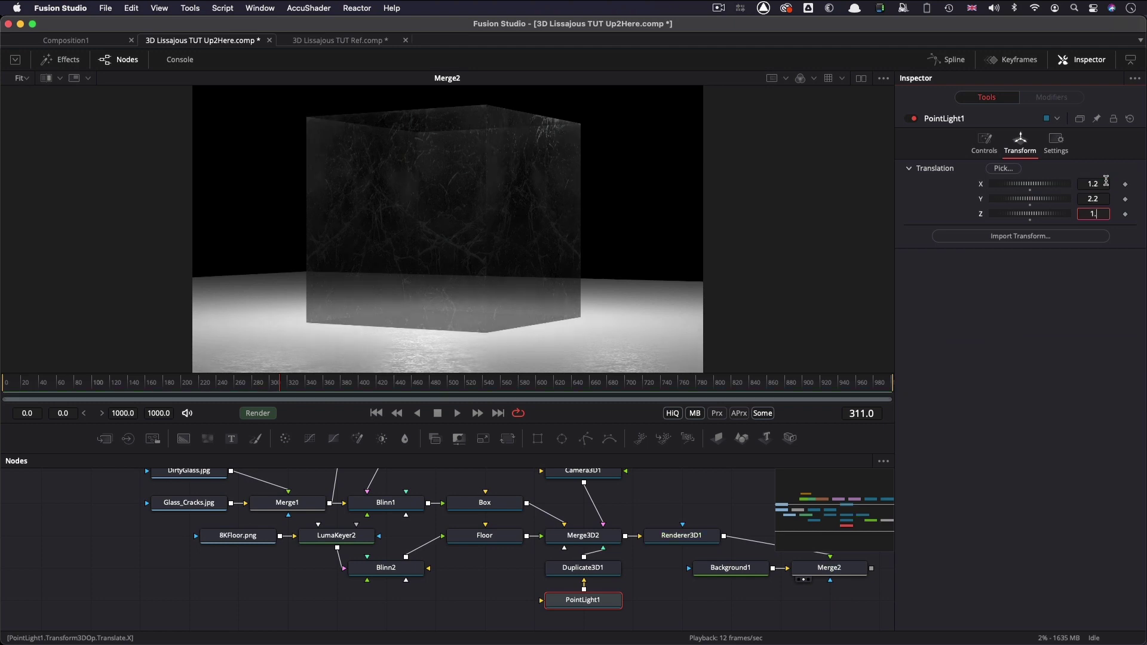
{"action": "type", "text": "2"}
{"action": "key", "text": "Tab"}
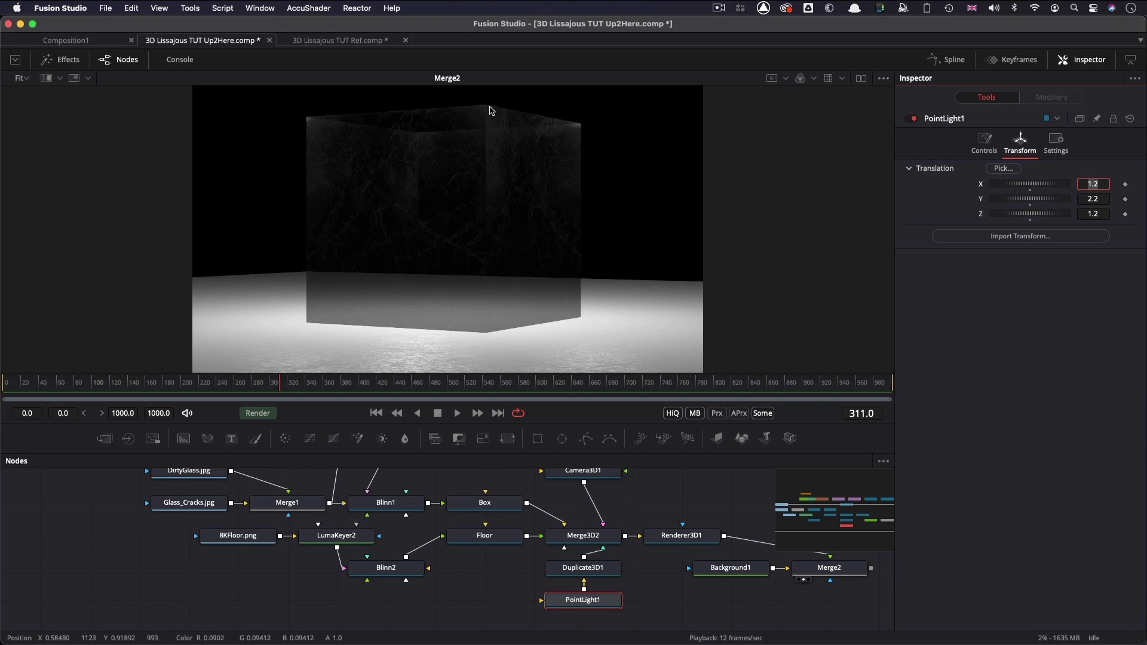
{"action": "key", "text": "super+s"}
Step: Make PointLight1 light blue with Linear decay at rate 0.5988 and intensity 0.732
{"action": "left_click", "coordinate": [986, 141]}
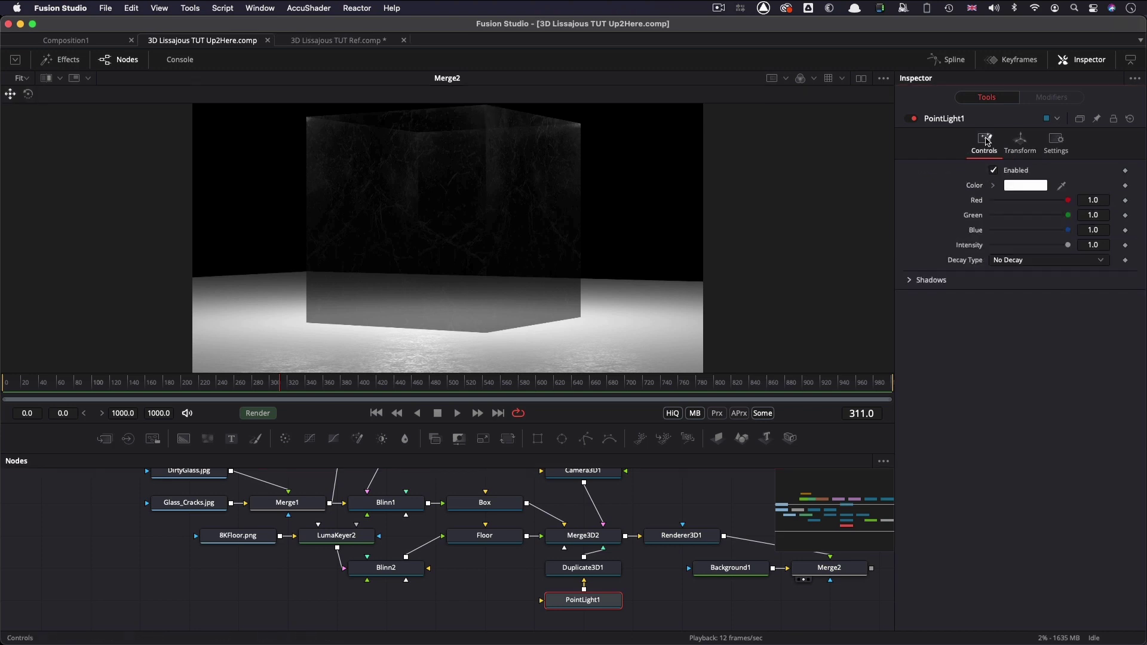
{"action": "left_click_drag", "start_coordinate": [1067, 200], "coordinate": [1054, 231]}
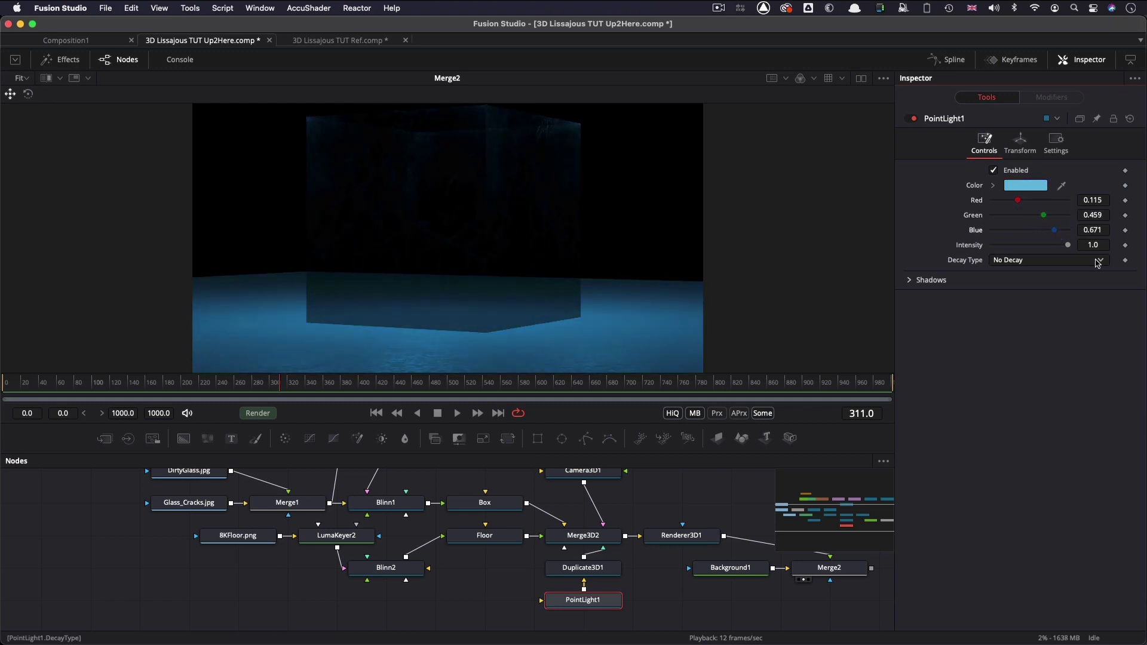
{"action": "left_click", "coordinate": [1061, 261]}
{"action": "left_click", "coordinate": [1045, 275]}
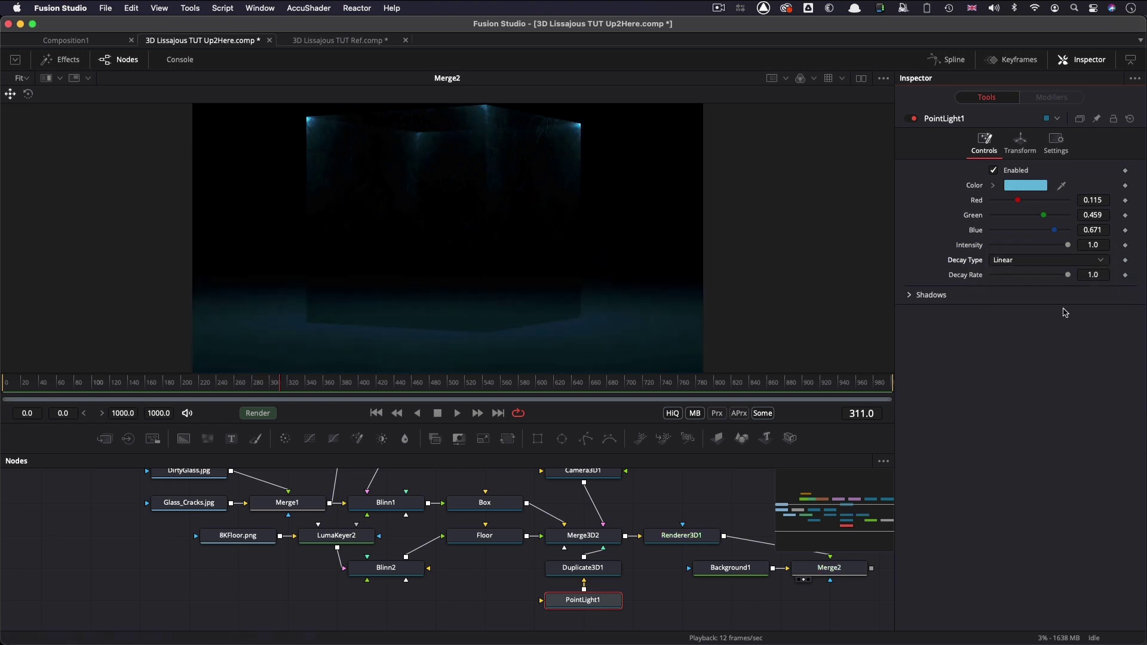
{"action": "left_click_drag", "start_coordinate": [1069, 277], "coordinate": [1038, 285]}
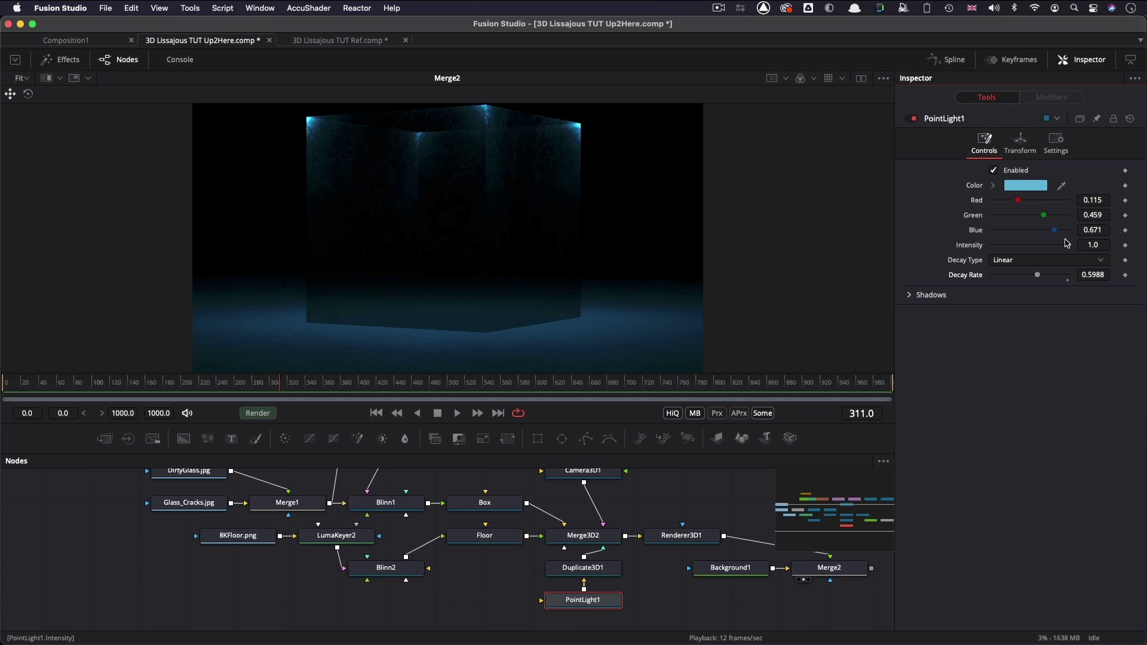
{"action": "left_click_drag", "start_coordinate": [1067, 246], "coordinate": [1047, 253]}
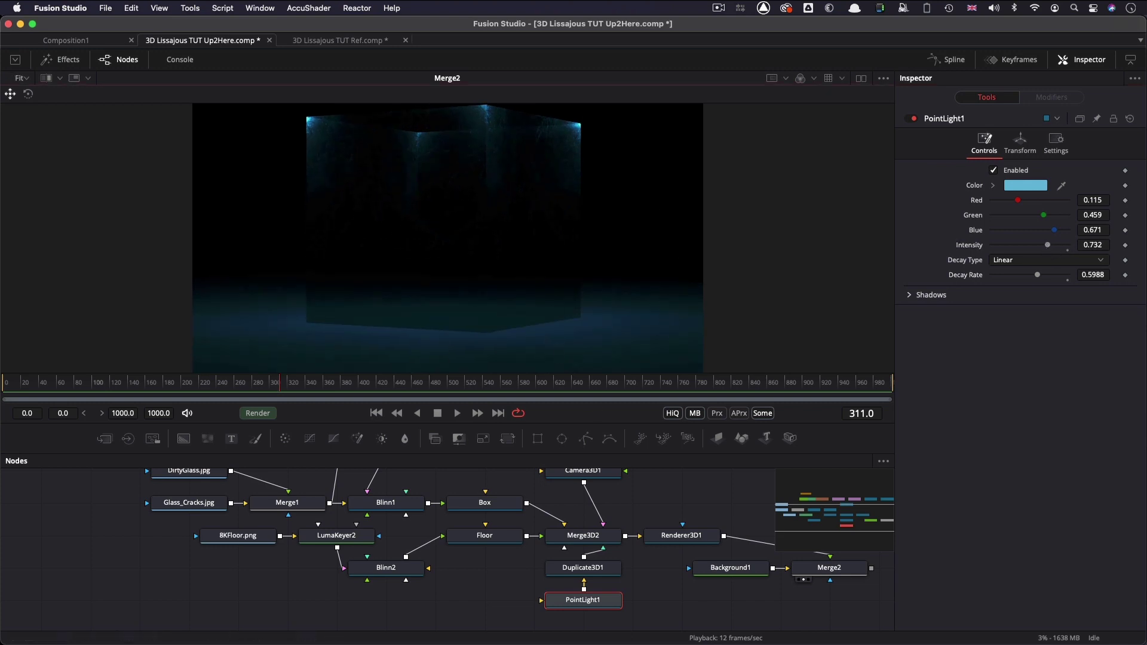
{"action": "left_click_drag", "start_coordinate": [831, 513], "coordinate": [863, 507]}
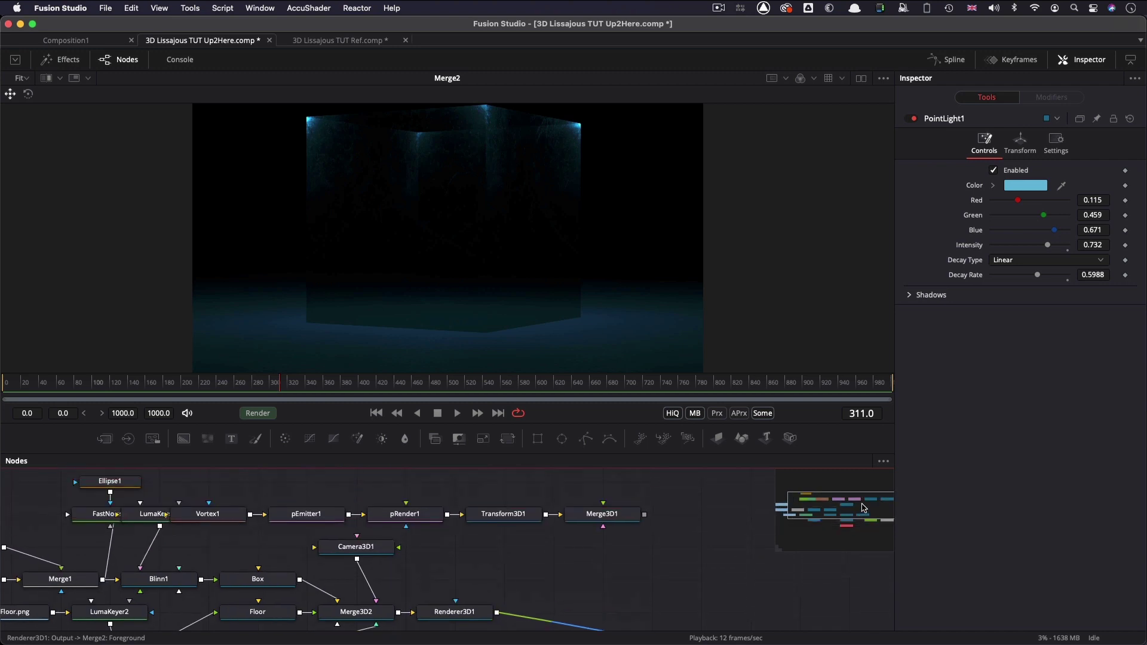
Step: Add a Renderer 3D after Merge3D1, view its output, and connect Camera3D1 into Merge3D1
{"action": "left_click_drag", "start_coordinate": [863, 508], "coordinate": [864, 511]}
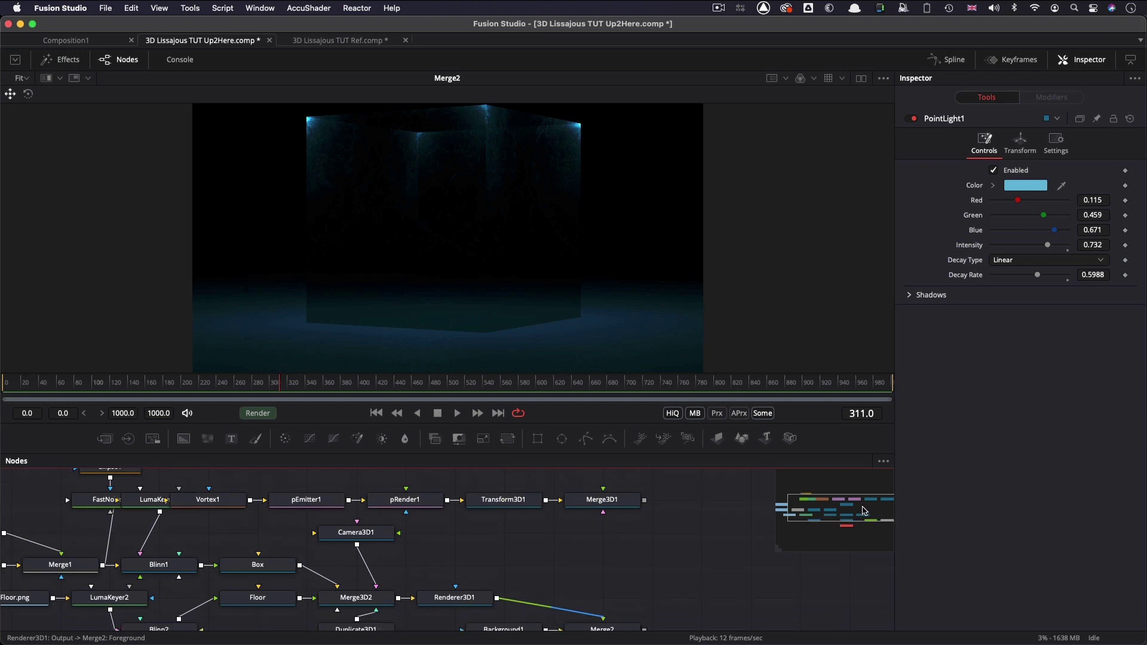
{"action": "left_click", "coordinate": [613, 505]}
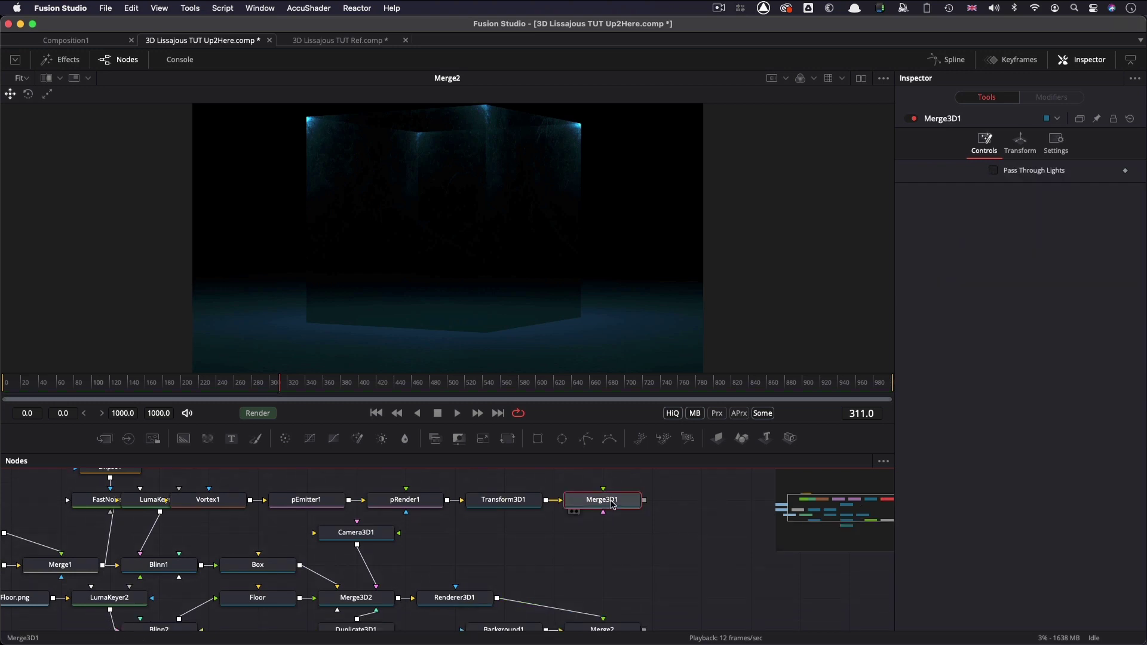
{"action": "key", "text": "shift+space"}
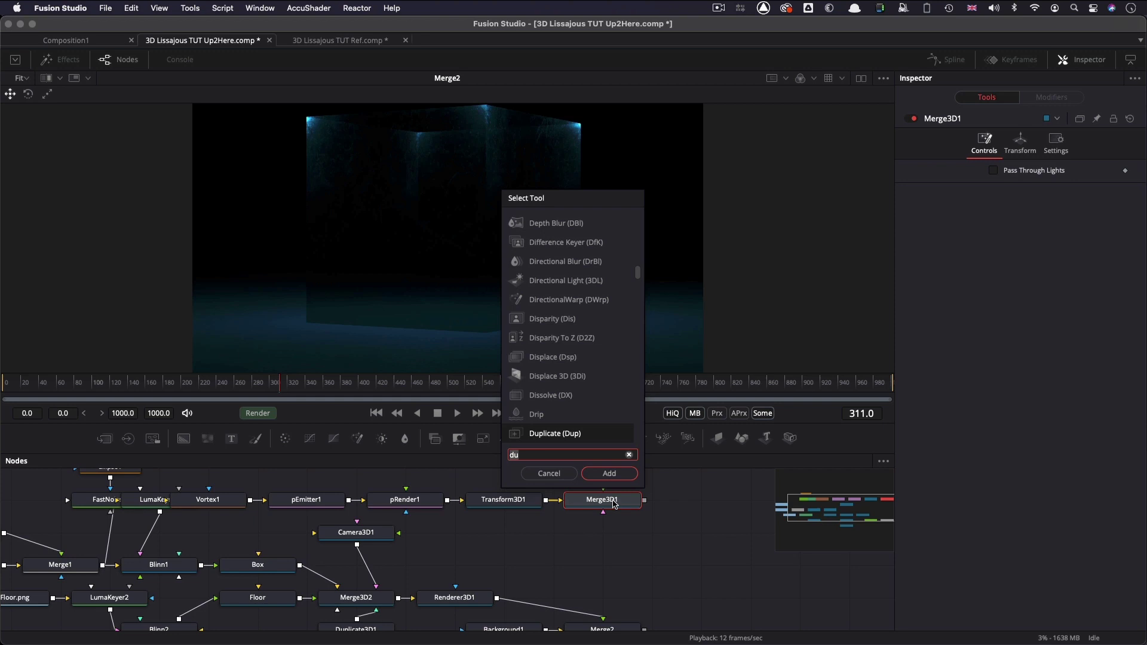
{"action": "type", "text": "rend"}
{"action": "key", "text": "Return"}
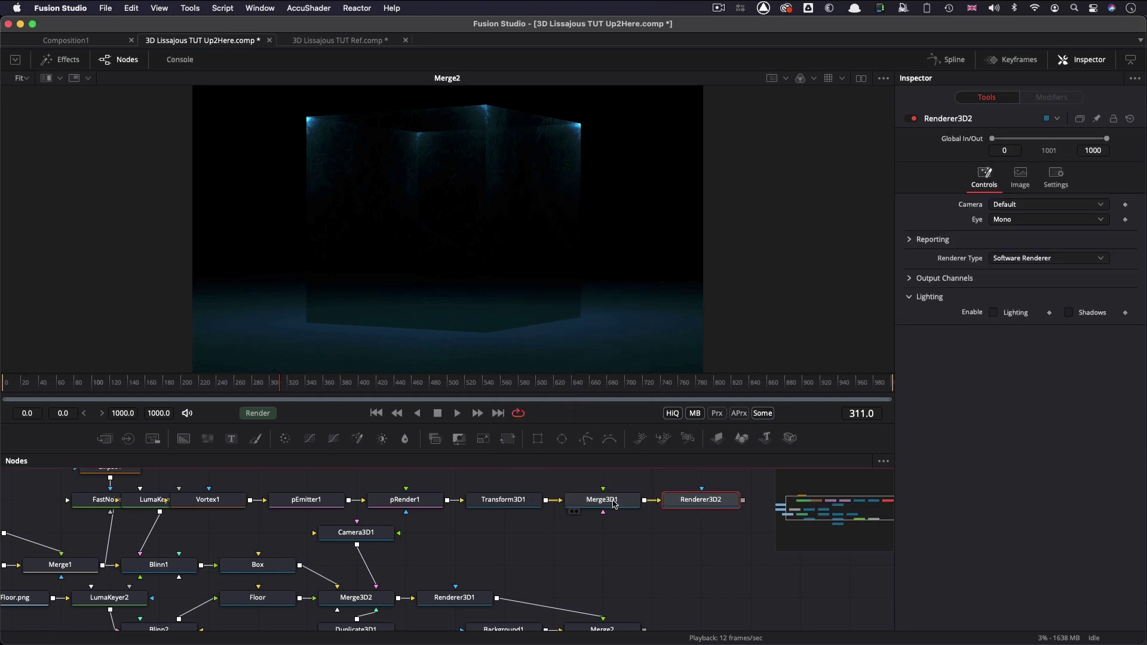
{"action": "left_click_drag", "start_coordinate": [696, 499], "coordinate": [543, 228]}
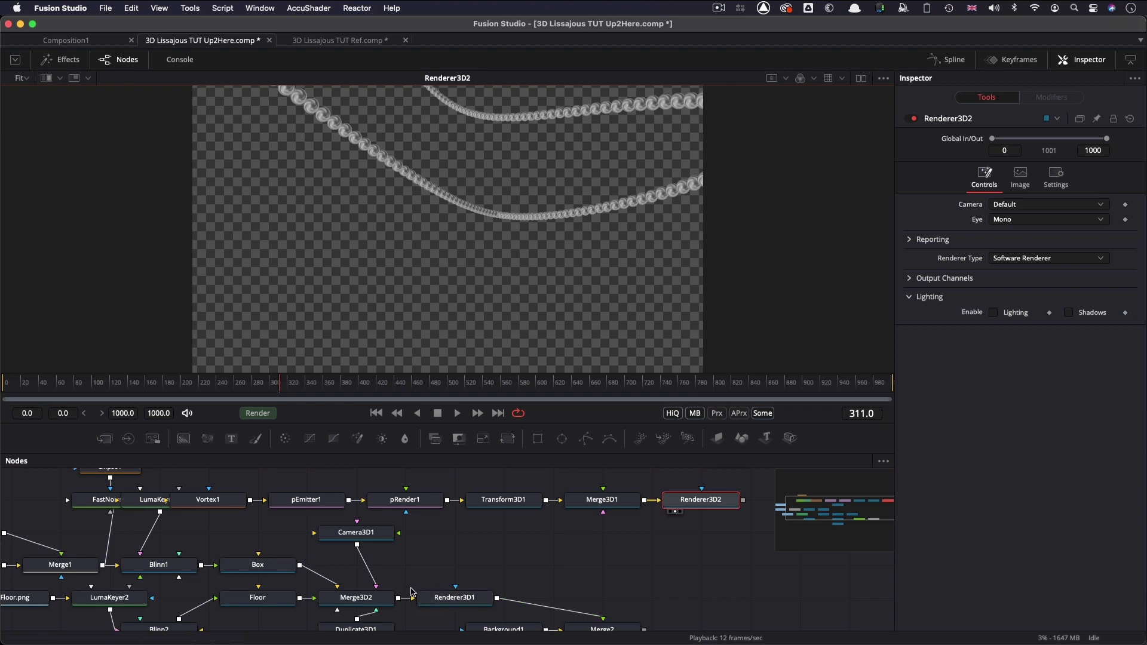
{"action": "mouse_move", "coordinate": [357, 545]}
{"action": "left_mouse_down"}
{"action": "mouse_move", "coordinate": [744, 472]}
{"action": "mouse_move", "coordinate": [604, 504]}
{"action": "left_mouse_up"}
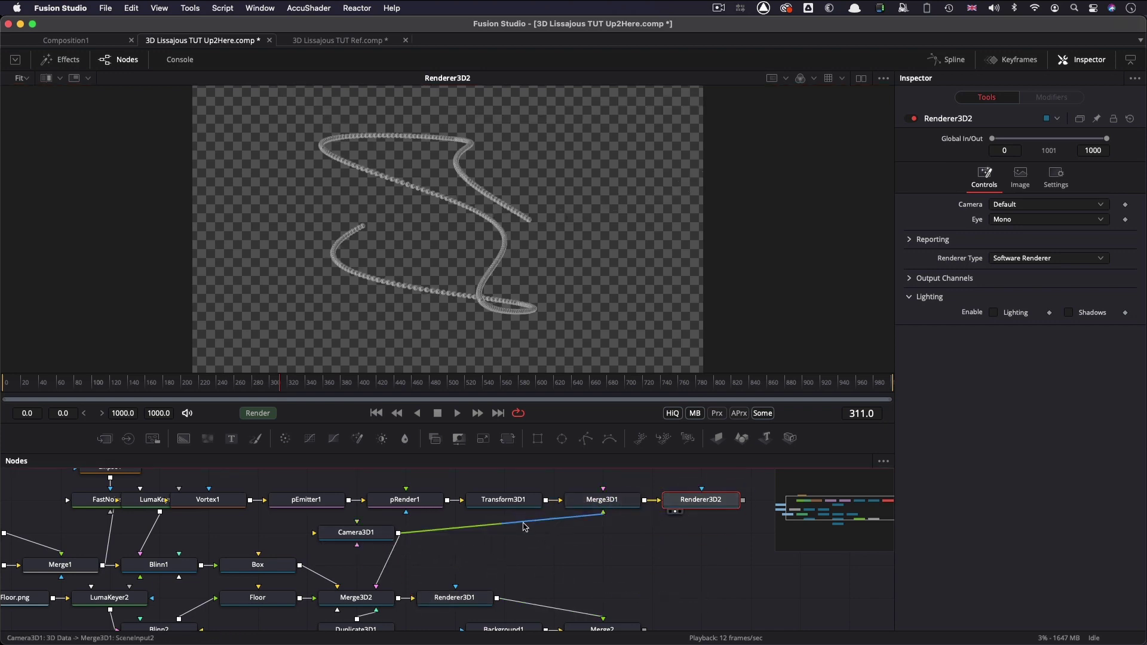
{"action": "left_click", "coordinate": [526, 520], "text": "alt"}
{"action": "left_click_drag", "start_coordinate": [526, 520], "coordinate": [604, 542]}
{"action": "scroll", "coordinate": [357, 529], "scroll_direction": "down", "scroll_amount": 1}
Step: Drive Camera3D1's Y rotation with time*.25+270 and merge the rope render into the main composite
{"action": "left_click", "coordinate": [354, 523]}
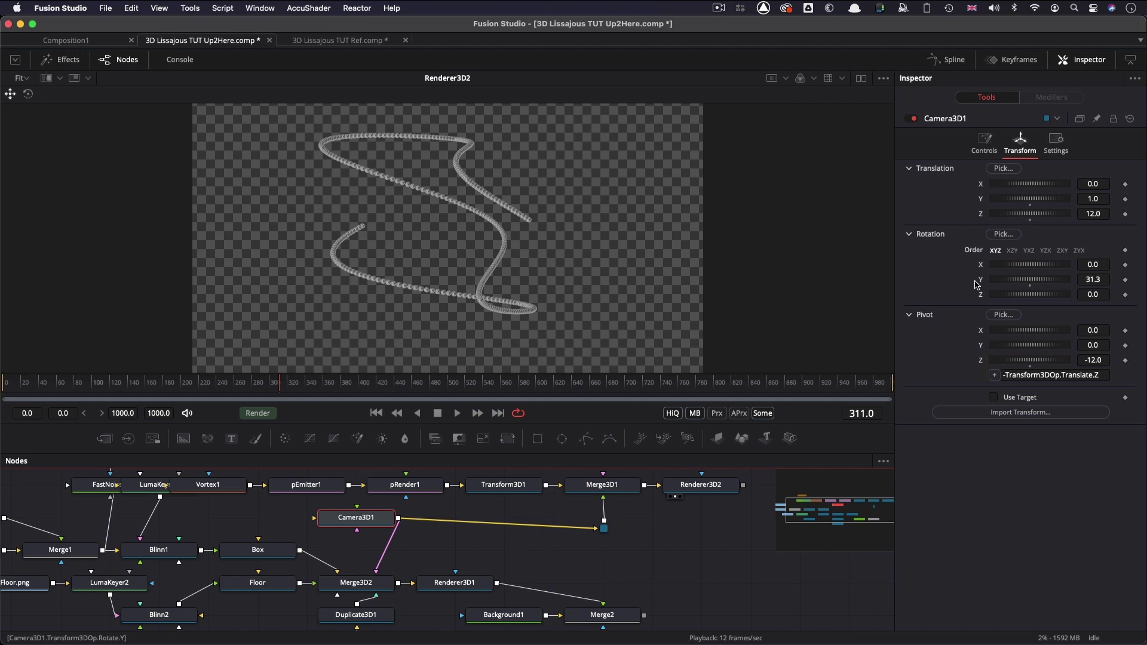
{"action": "right_click", "coordinate": [978, 283]}
{"action": "left_click", "coordinate": [1010, 463]}
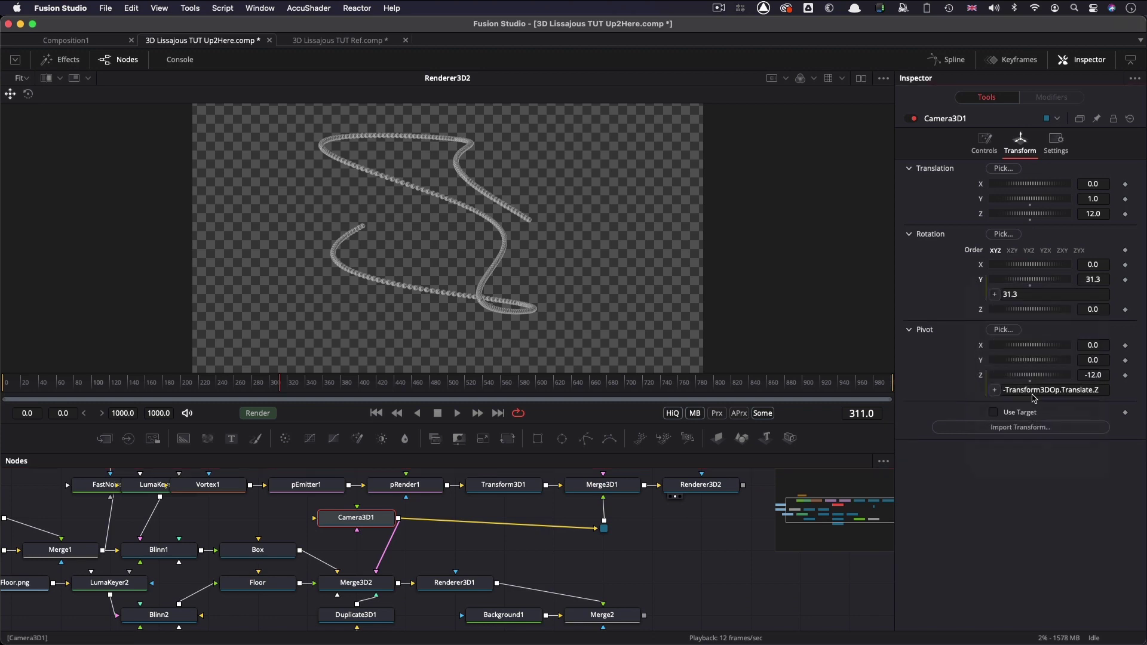
{"action": "double_click", "coordinate": [1056, 292]}
{"action": "type", "text": "time*.25"}
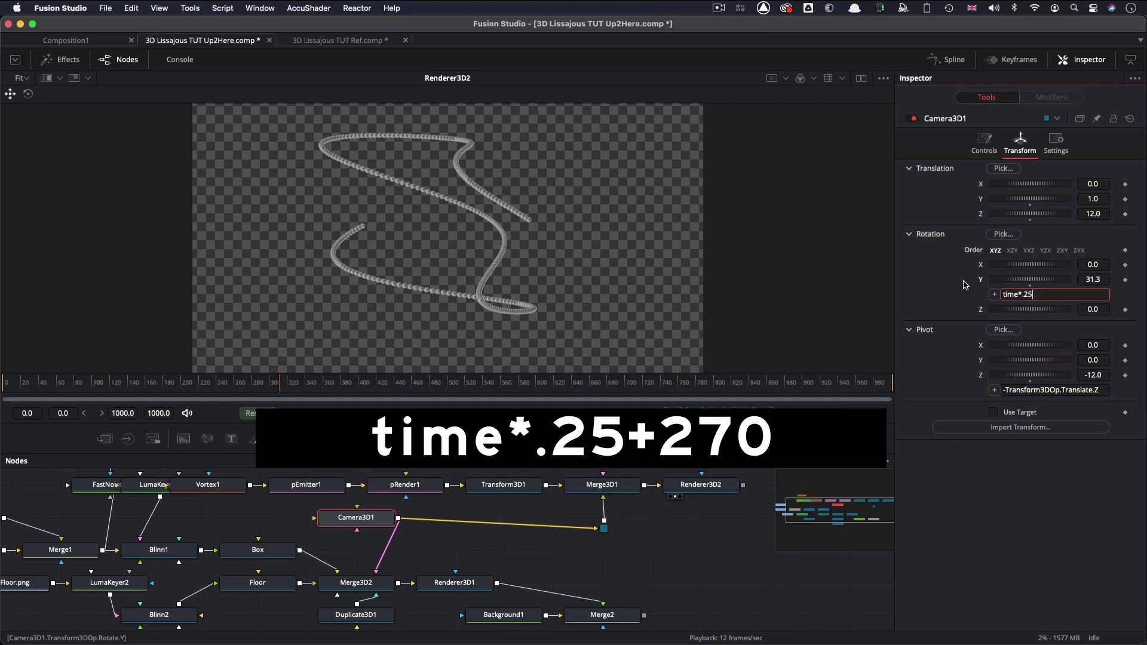
{"action": "type", "text": "+270"}
{"action": "key", "text": "Tab"}
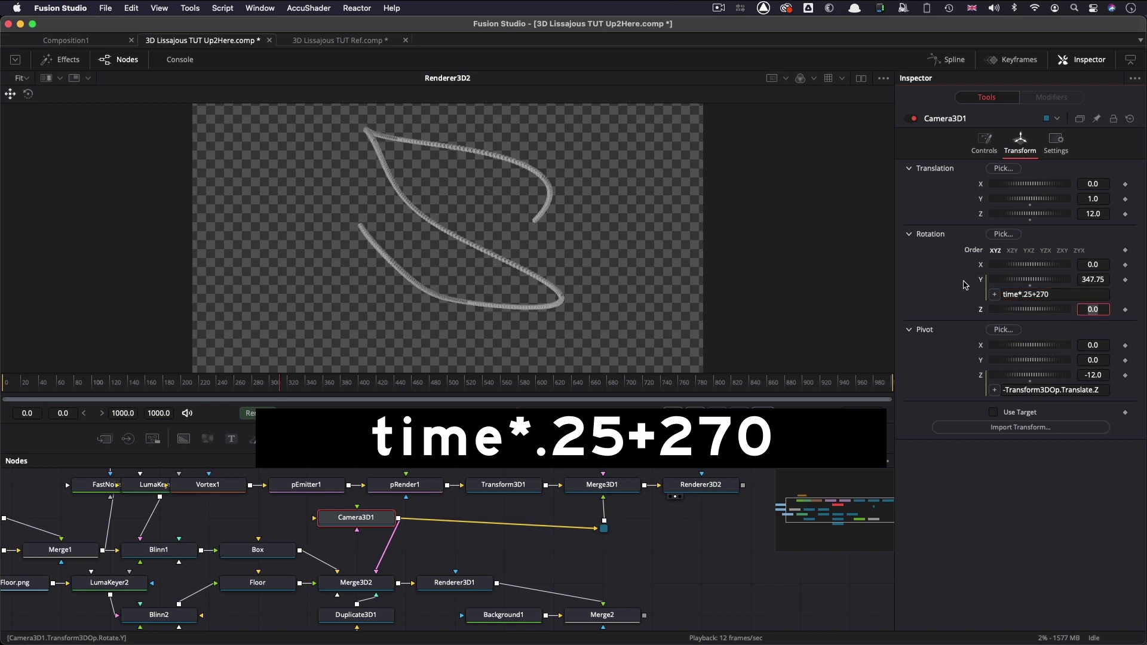
{"action": "scroll", "coordinate": [743, 478], "scroll_direction": "down", "scroll_amount": 1}
{"action": "left_click_drag", "start_coordinate": [744, 476], "coordinate": [647, 608]}
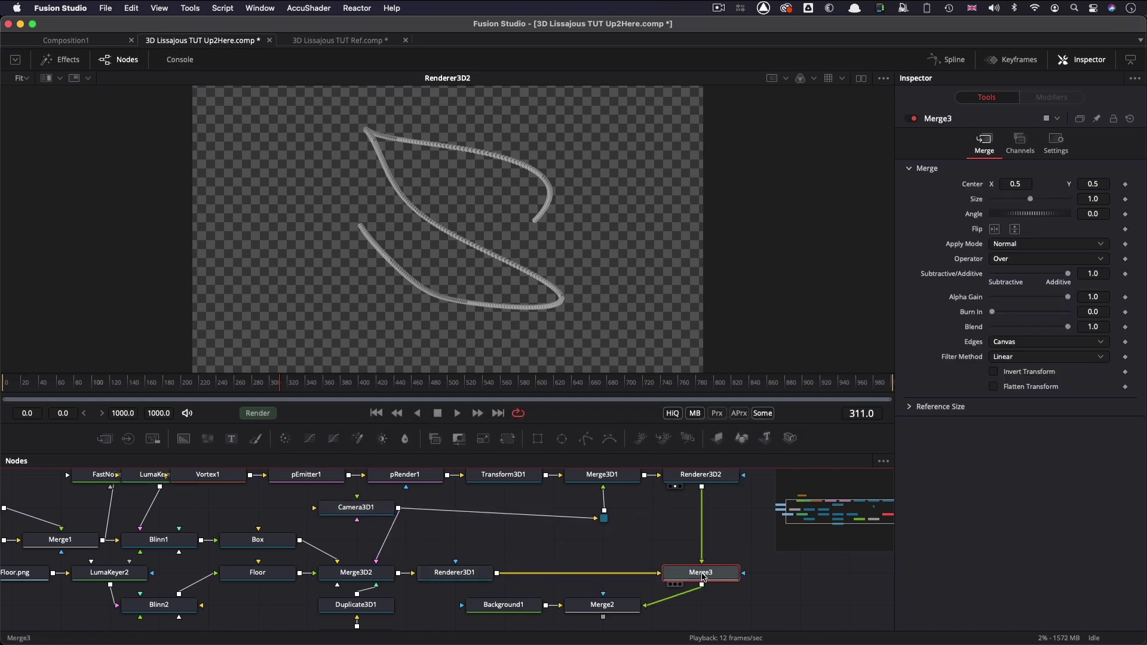
Step: View Merge3 and lower its Alpha Gain to 0.0 for a fully additive rope overlay
{"action": "key", "text": "1"}
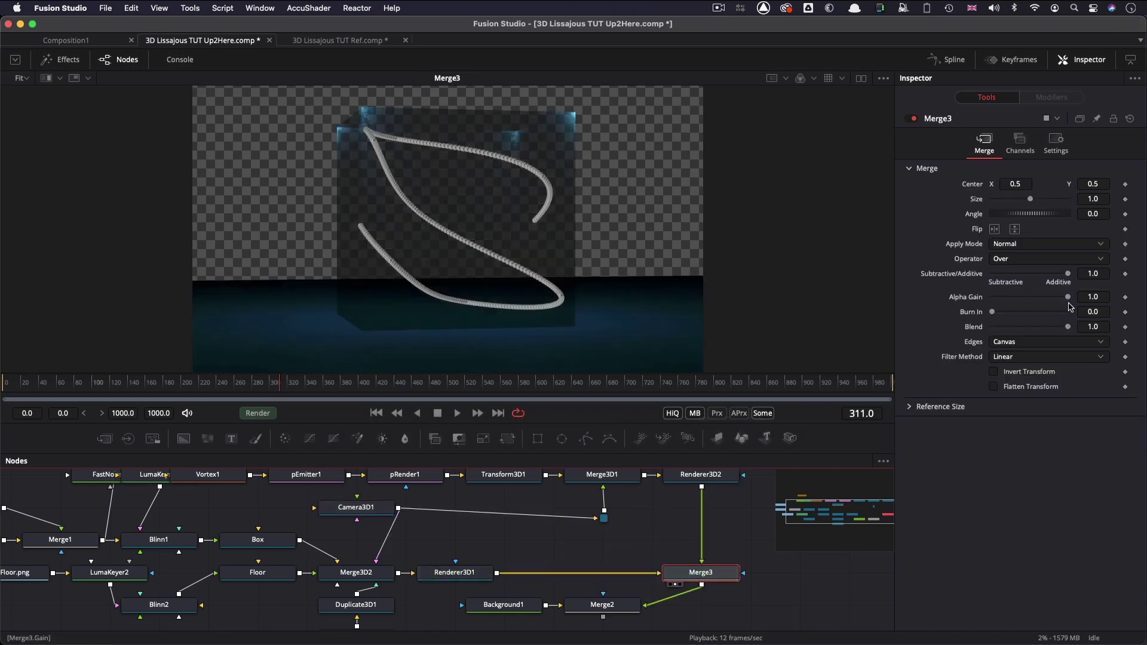
{"action": "left_click_drag", "start_coordinate": [1068, 297], "coordinate": [992, 296]}
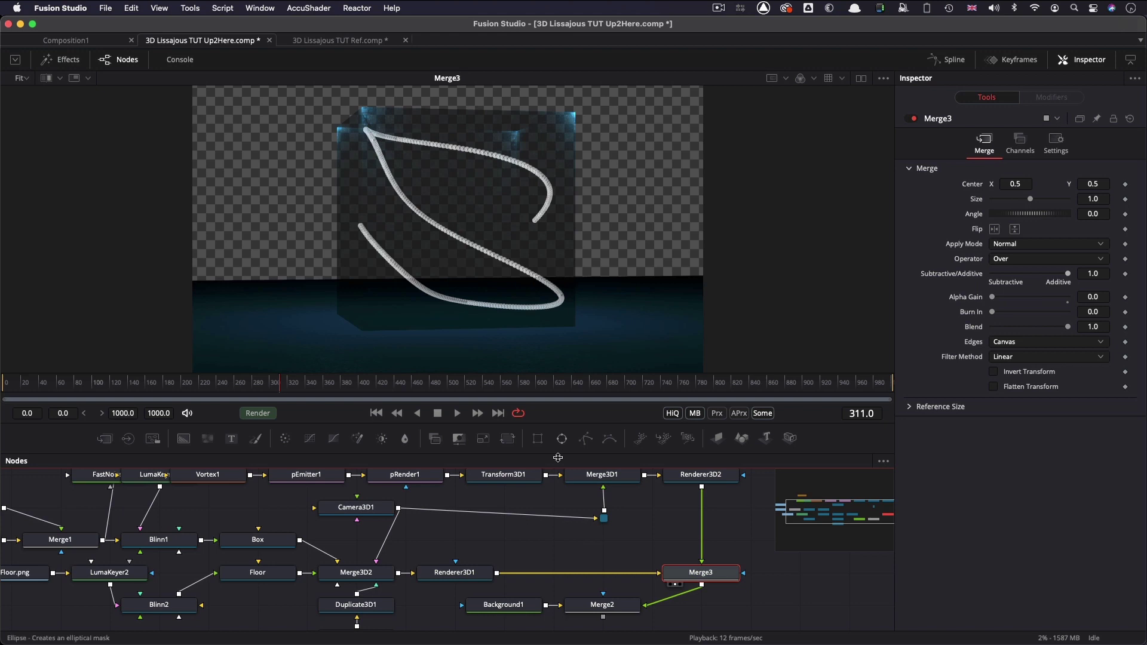
{"action": "left_click", "coordinate": [488, 546]}
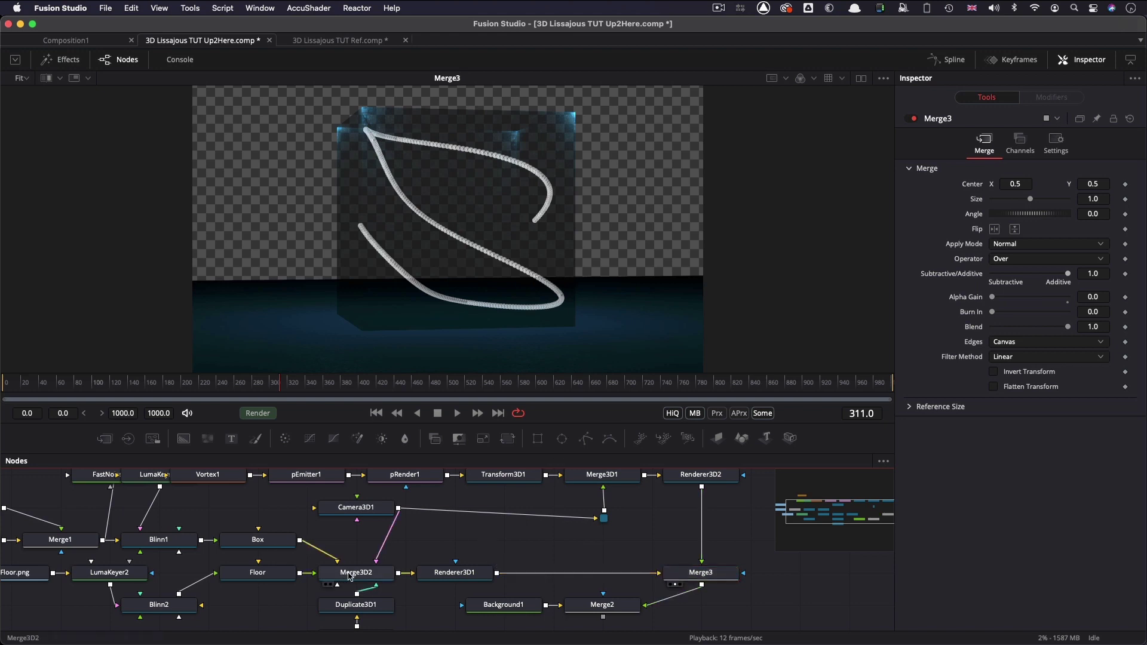
Step: Add a point light named FollowLight and wire it into Merge3D2
{"action": "key", "text": "shift+space"}
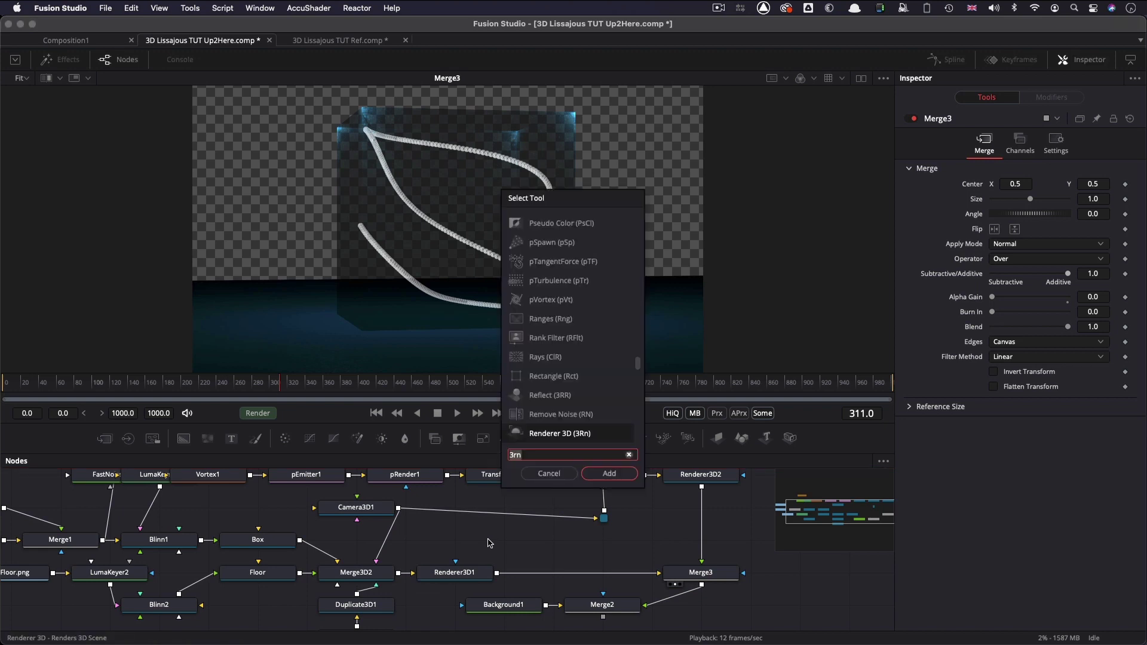
{"action": "type", "text": "pl"}
{"action": "key", "text": "Return"}
{"action": "key", "text": "F2"}
{"action": "type", "text": "FollowLight"}
{"action": "key", "text": "Return"}
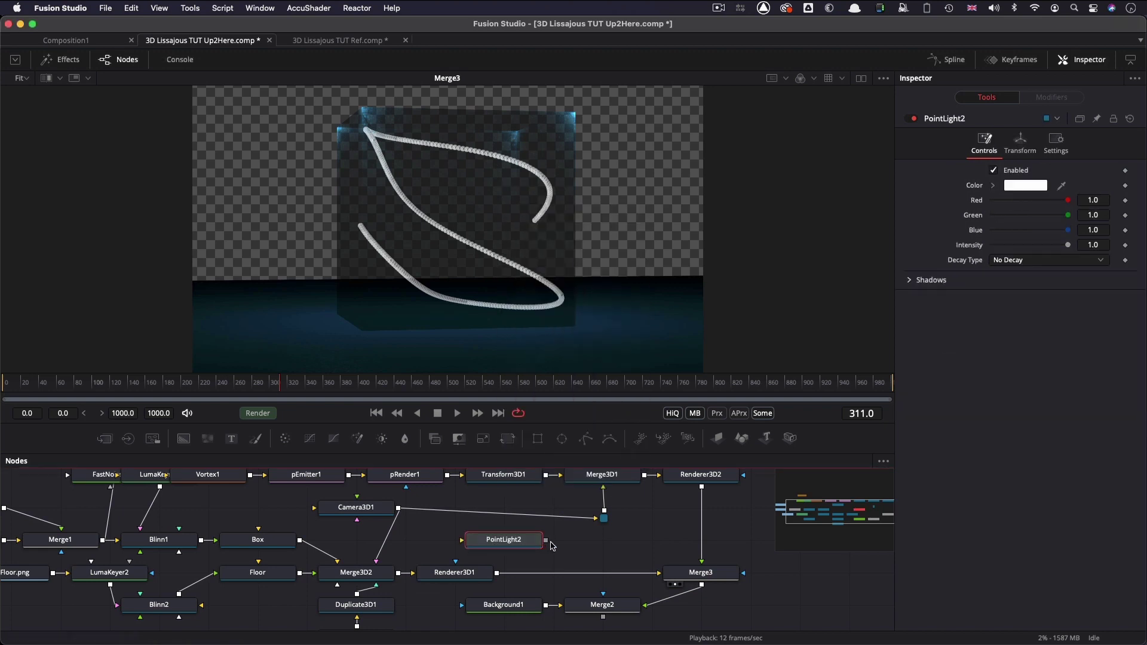
{"action": "left_click_drag", "start_coordinate": [545, 540], "coordinate": [376, 572]}
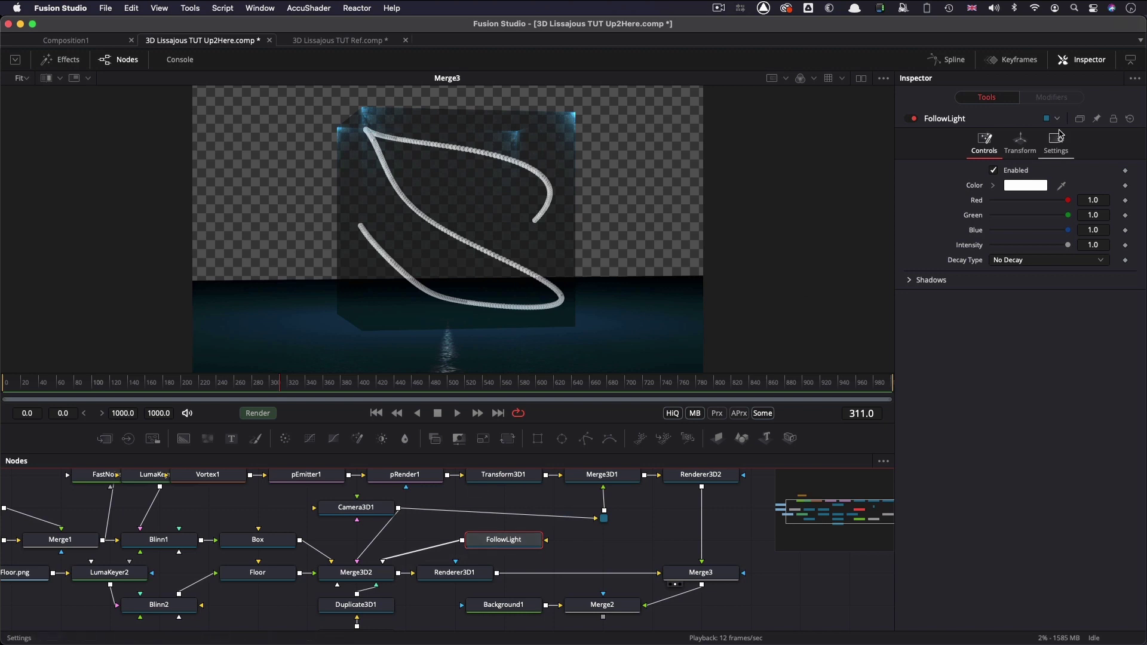
Step: Link FollowLight's Translation X to pEmitter1.SphereRgn.Translate.X with an expression
{"action": "left_click", "coordinate": [1019, 142]}
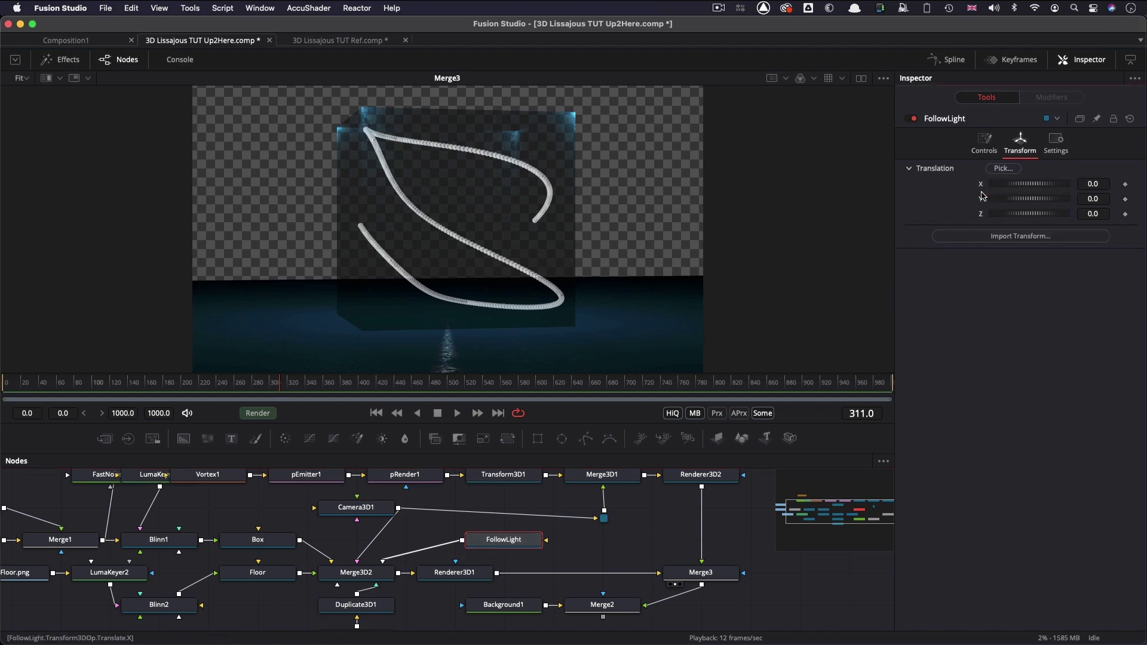
{"action": "right_click", "coordinate": [975, 188]}
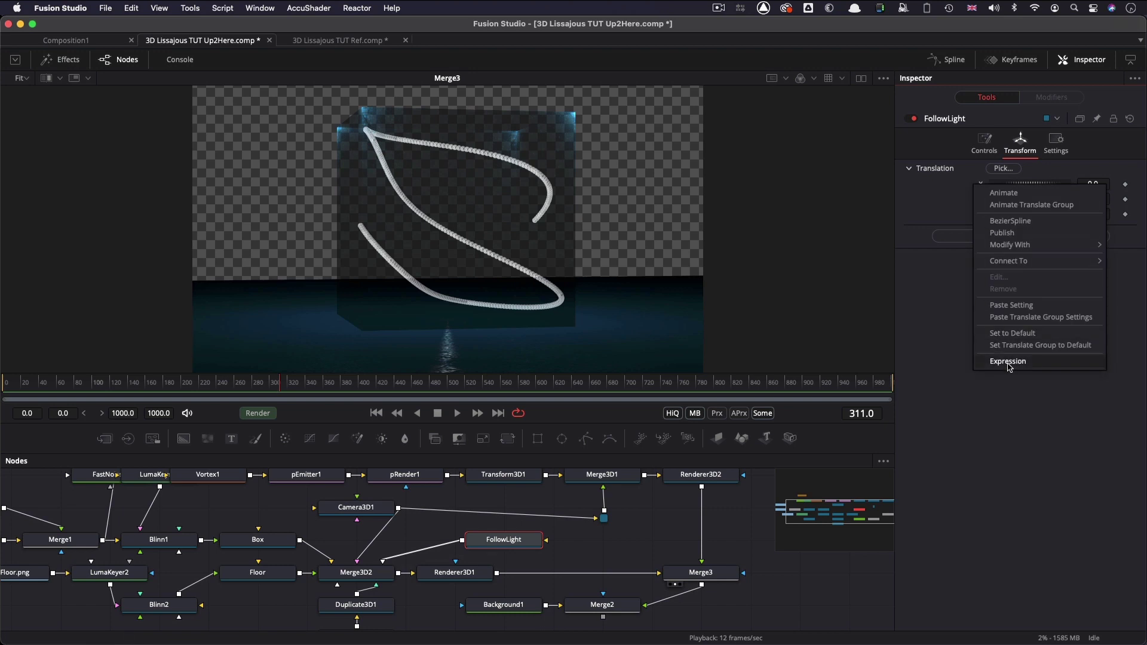
{"action": "left_click", "coordinate": [1006, 361]}
{"action": "left_click", "coordinate": [1038, 199]}
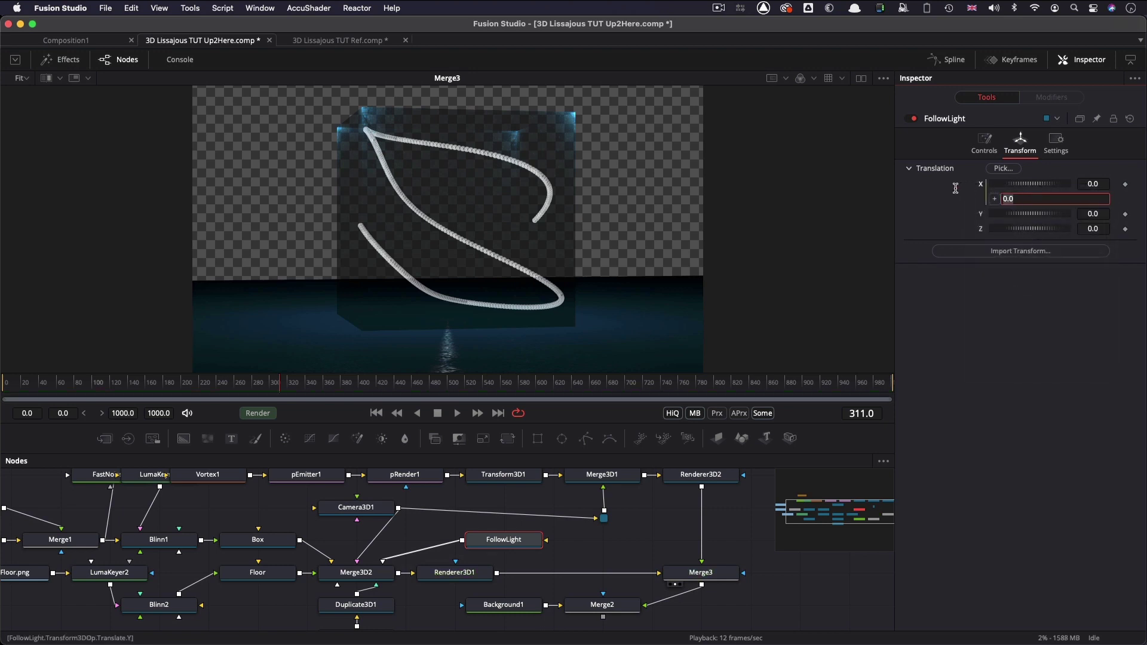
{"action": "type", "text": "pEmitter1.SohereRgn"}
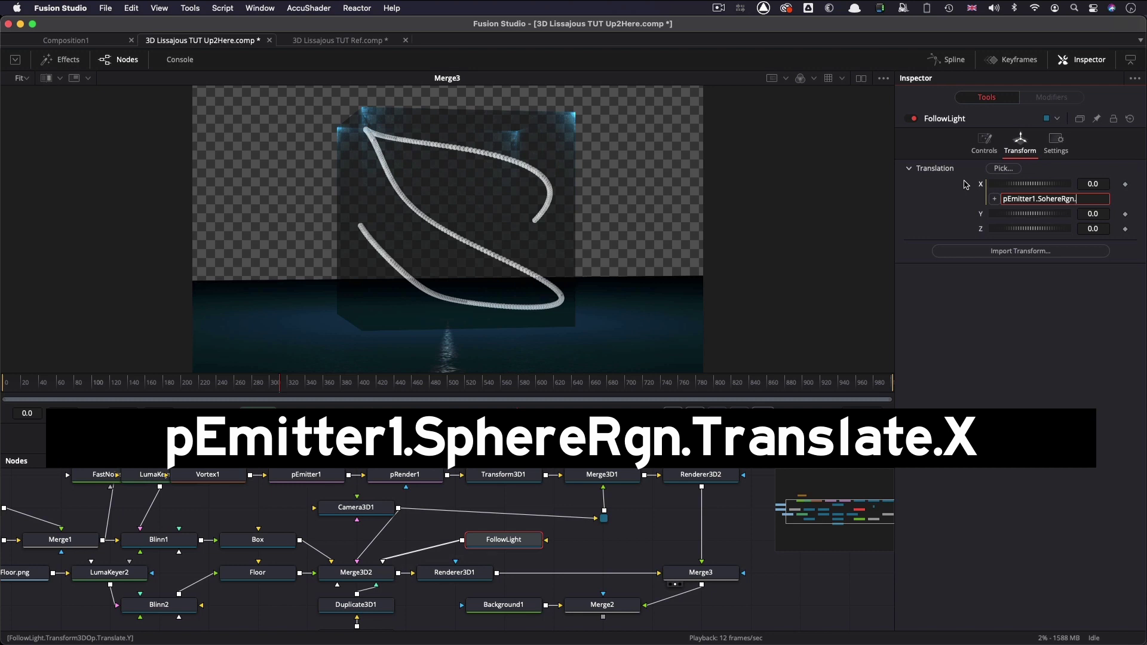
{"action": "type", "text": ".X"}
{"action": "key", "text": "Return"}
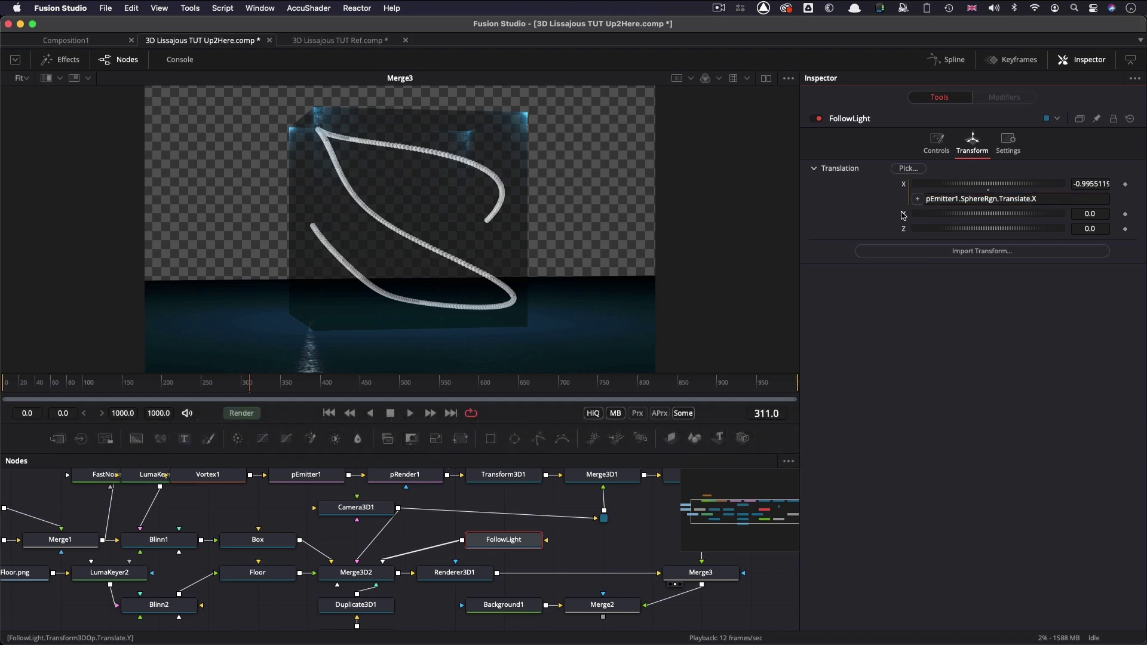
Step: Set FollowLight's Translation Y expression to pEmitter1.SphereRgn.Translate.Y+1.1
{"action": "right_click", "coordinate": [908, 216]}
{"action": "left_click", "coordinate": [956, 391]}
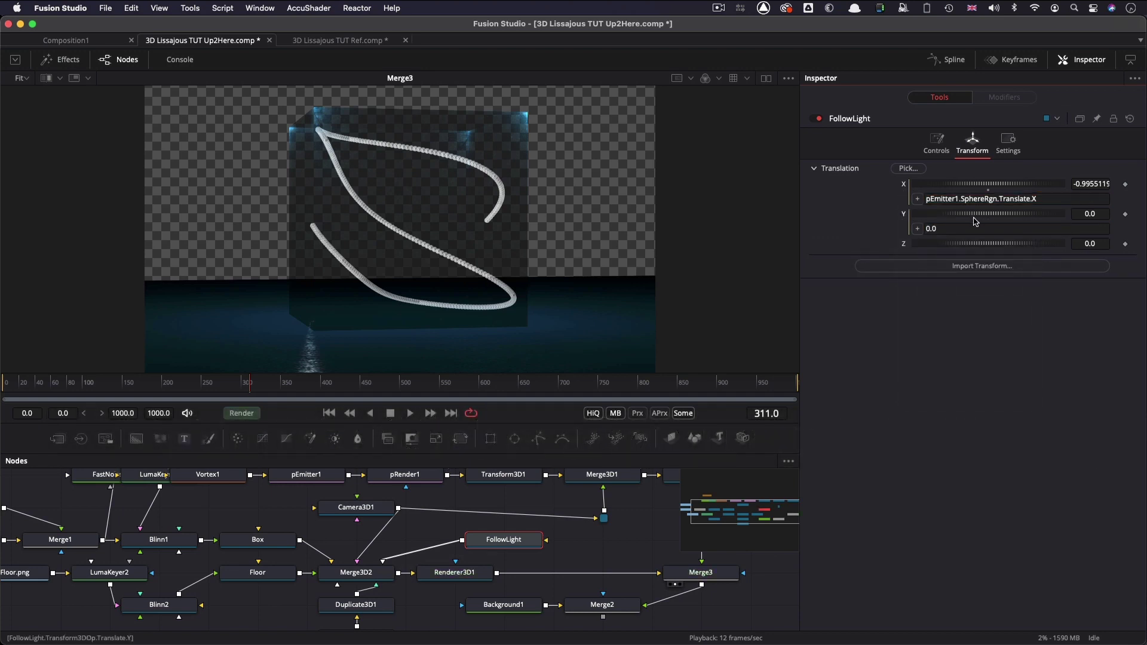
{"action": "left_click", "coordinate": [985, 230]}
{"action": "type", "text": "pEmitter1.SphereRgn.Translate.X"}
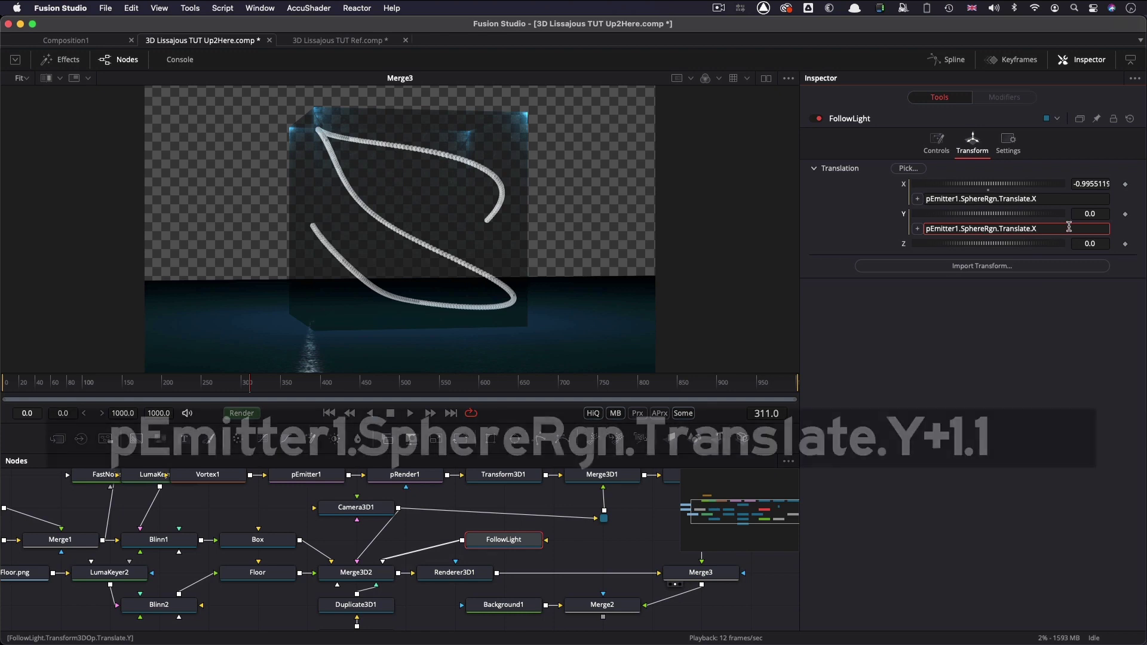
{"action": "key", "text": "BackSpace"}
{"action": "type", "text": "Y+1.1"}
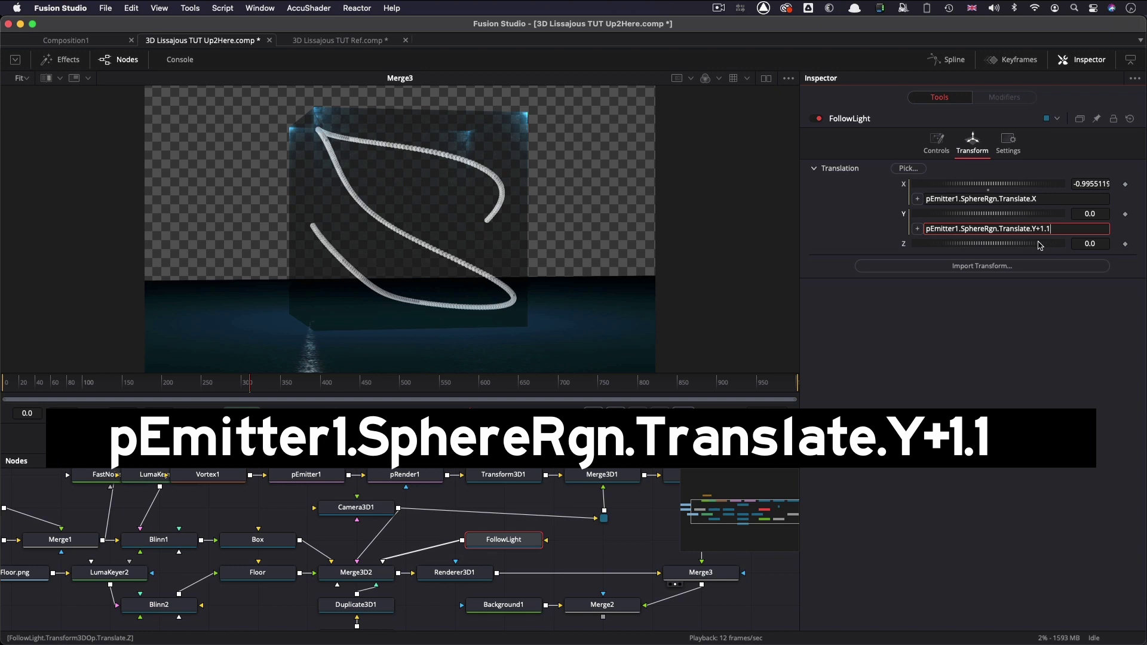
{"action": "key", "text": "Tab"}
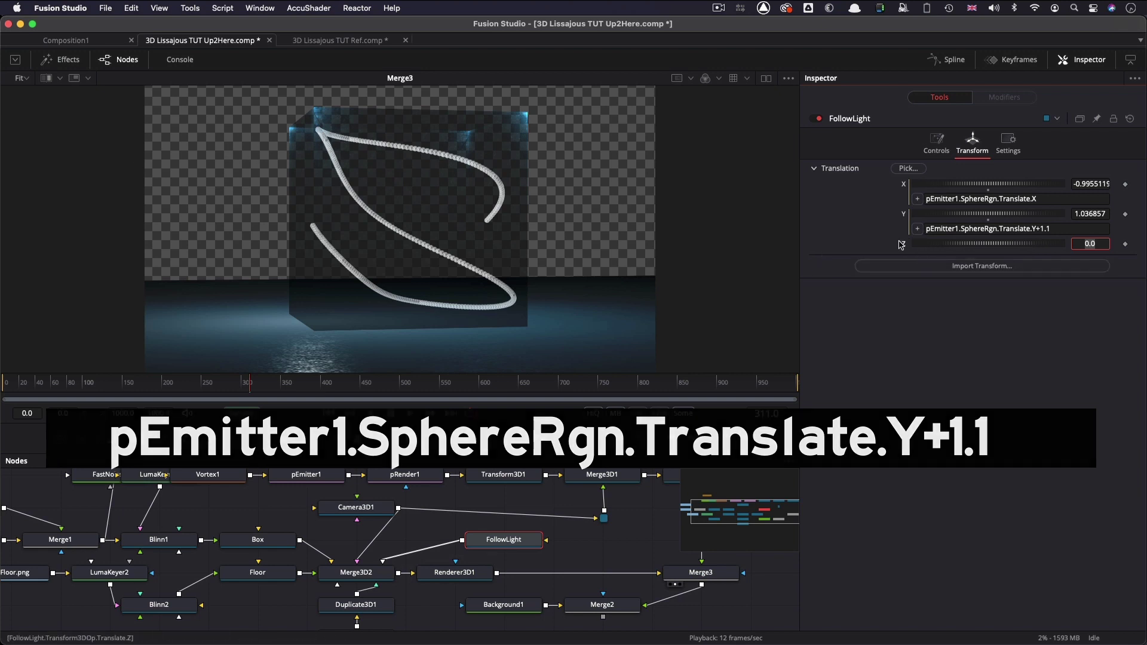
Step: Link Translation Z to pEmitter1.SphereRgn.Translate.Z and scrub to frame 445 to check
{"action": "right_click", "coordinate": [901, 244]}
{"action": "left_click", "coordinate": [933, 422]}
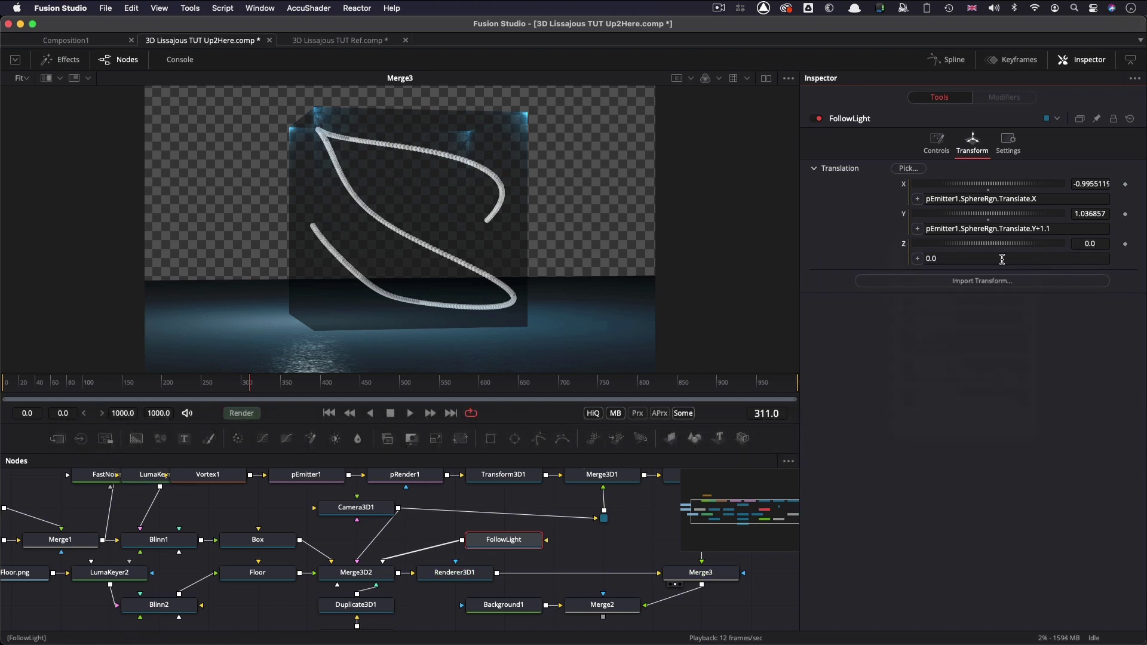
{"action": "left_click", "coordinate": [1001, 259]}
{"action": "type", "text": "pEmitter1.SphereRgn.Translate.X"}
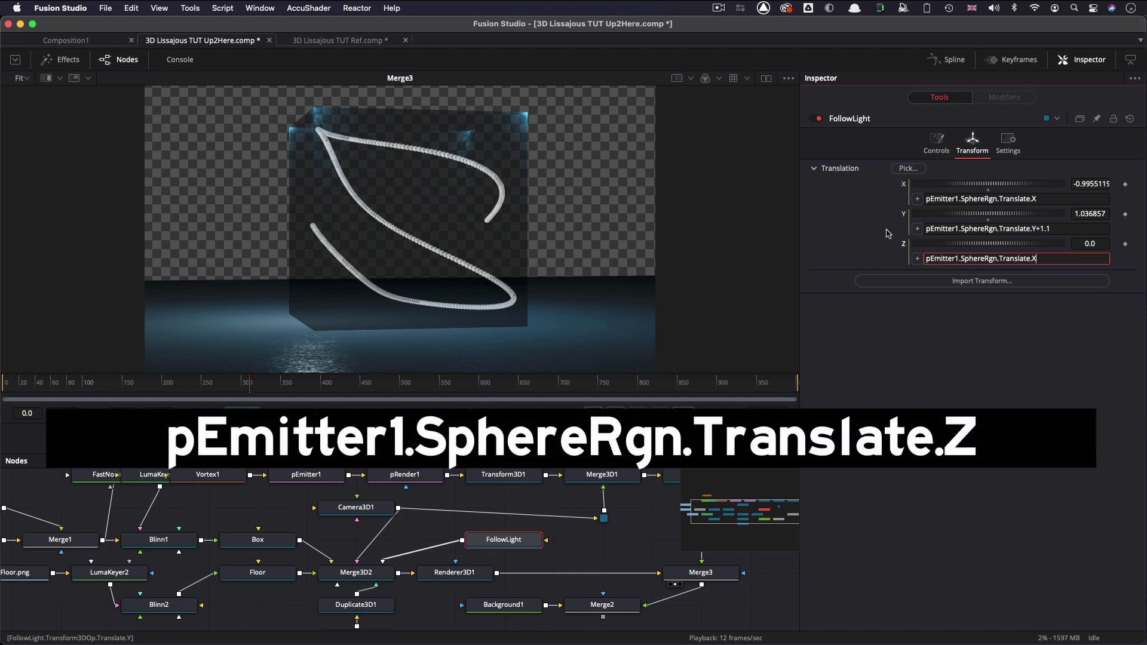
{"action": "key", "text": "Tab"}
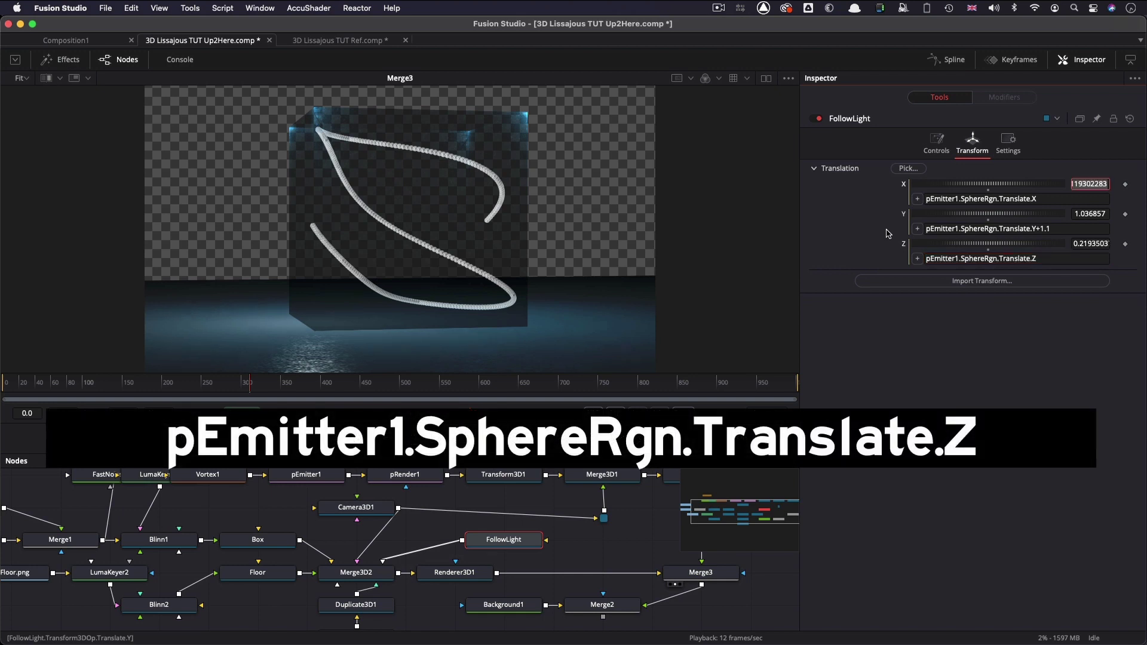
{"action": "left_click", "coordinate": [345, 399]}
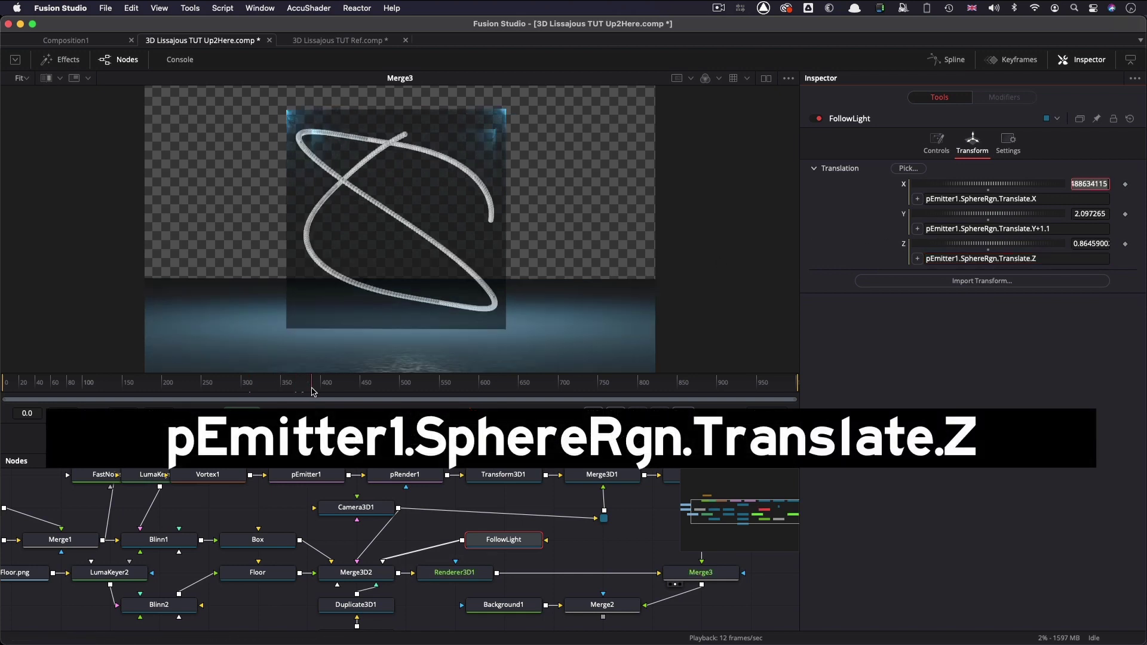
{"action": "left_click_drag", "start_coordinate": [346, 399], "coordinate": [115, 399]}
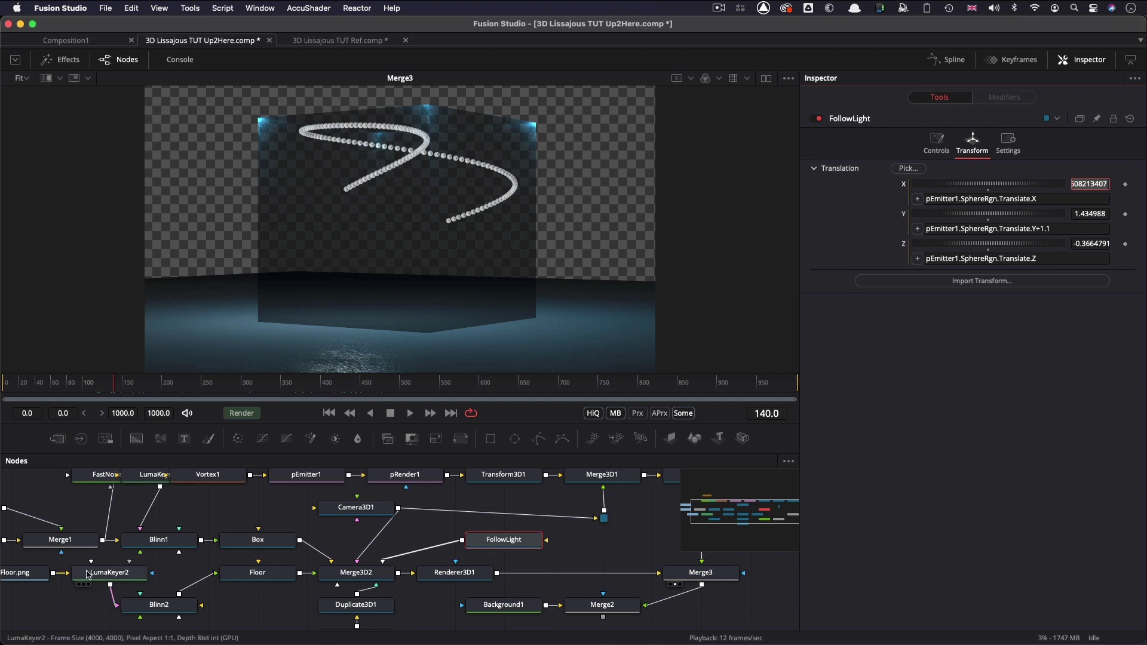
Step: Enable Two Sided Lighting on Blinn1 and scrub ahead to preview the cracked glass
{"action": "left_click", "coordinate": [155, 539]}
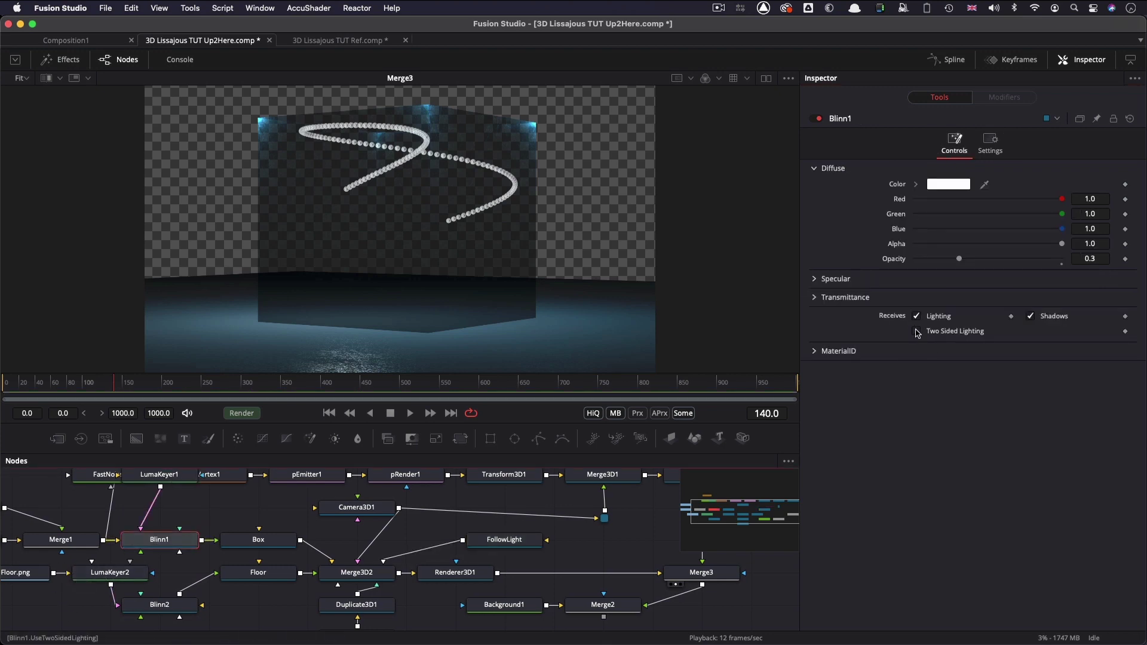
{"action": "left_click", "coordinate": [917, 332]}
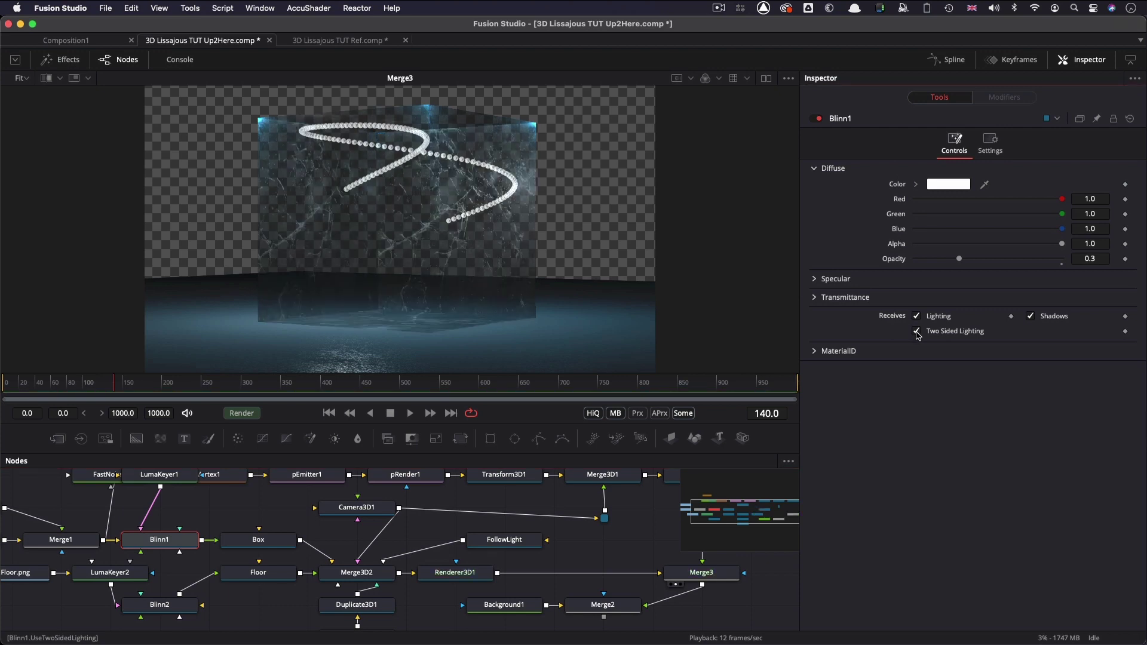
{"action": "left_click_drag", "start_coordinate": [380, 388], "coordinate": [212, 388]}
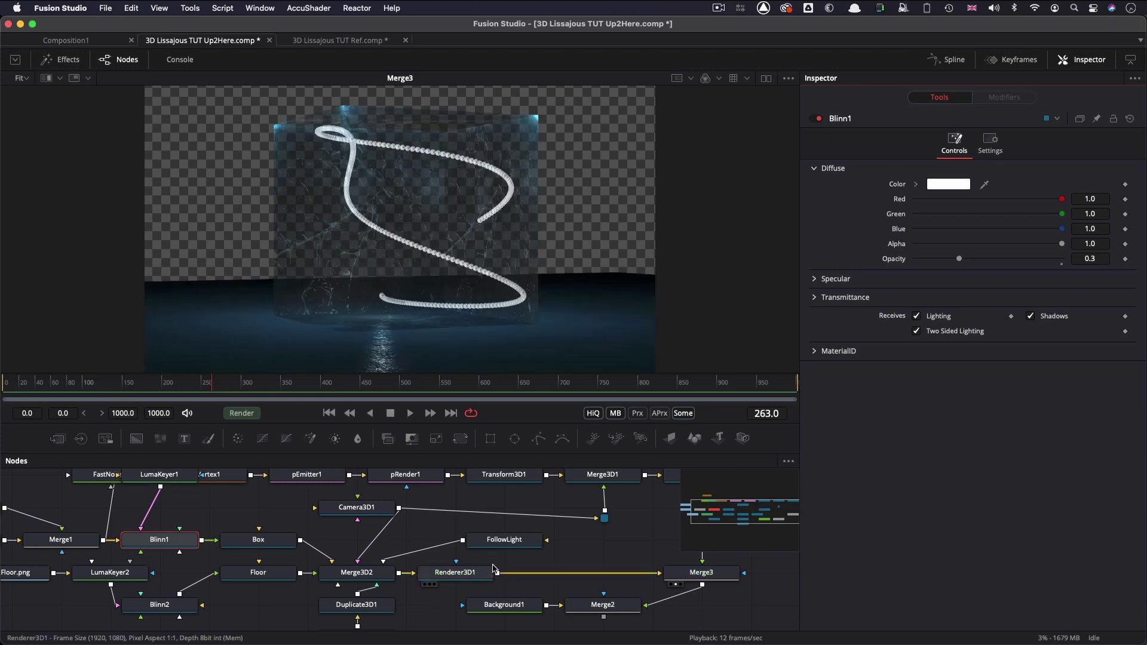
Step: Give FollowLight Linear decay and step its Decay Rate down to 0.6
{"action": "left_click", "coordinate": [508, 542]}
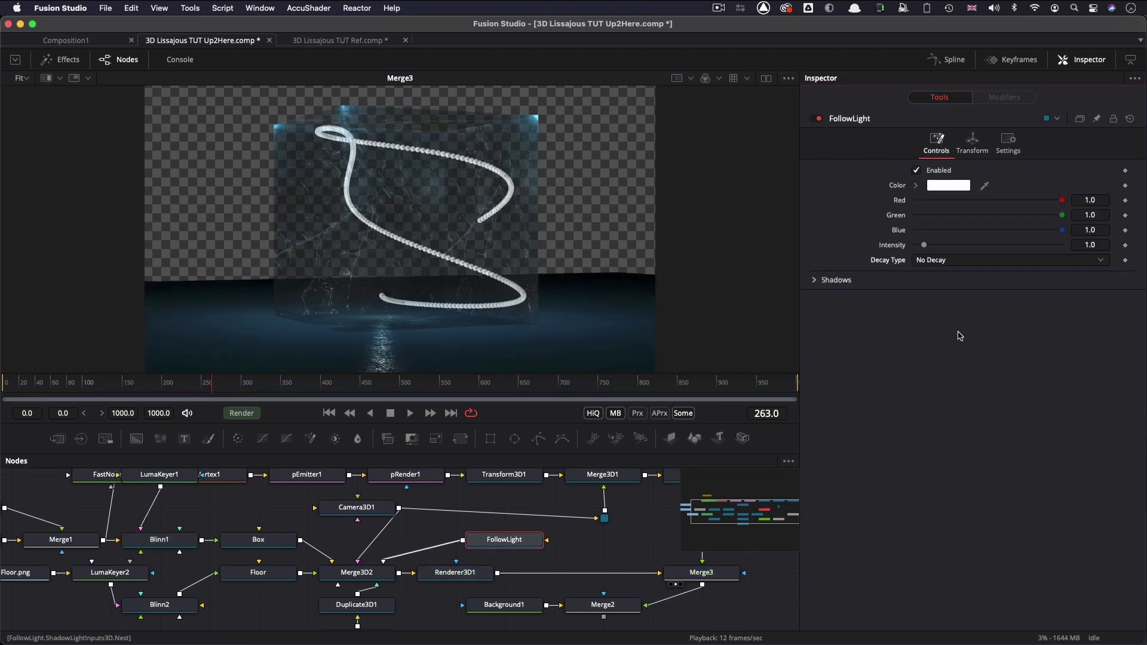
{"action": "left_click", "coordinate": [963, 261]}
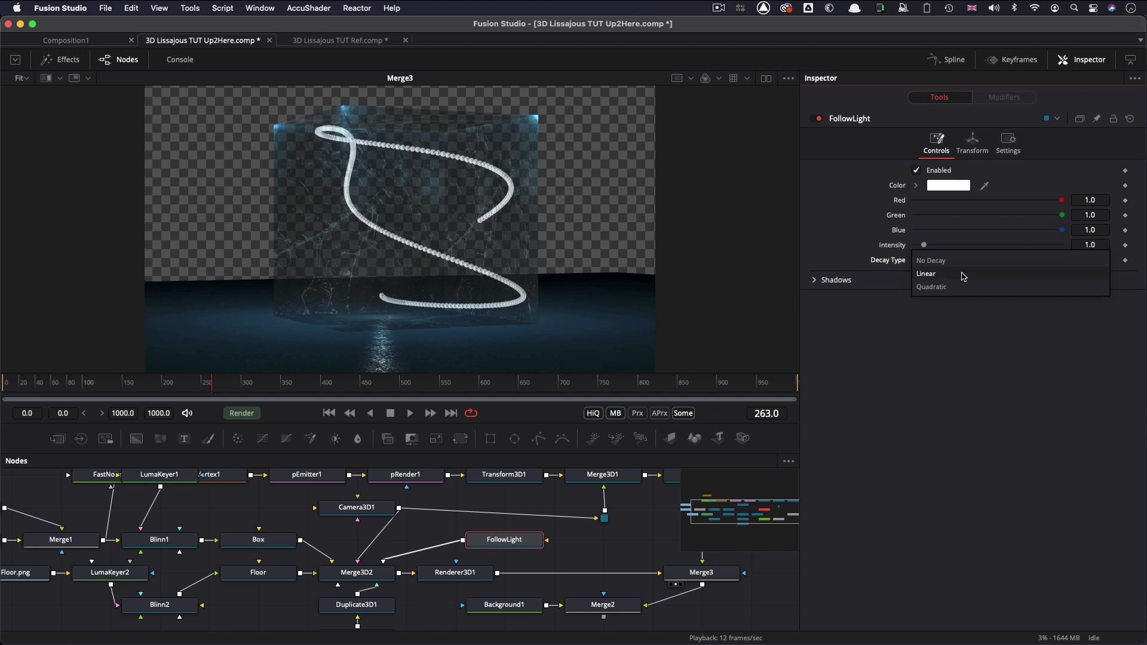
{"action": "left_click", "coordinate": [963, 275]}
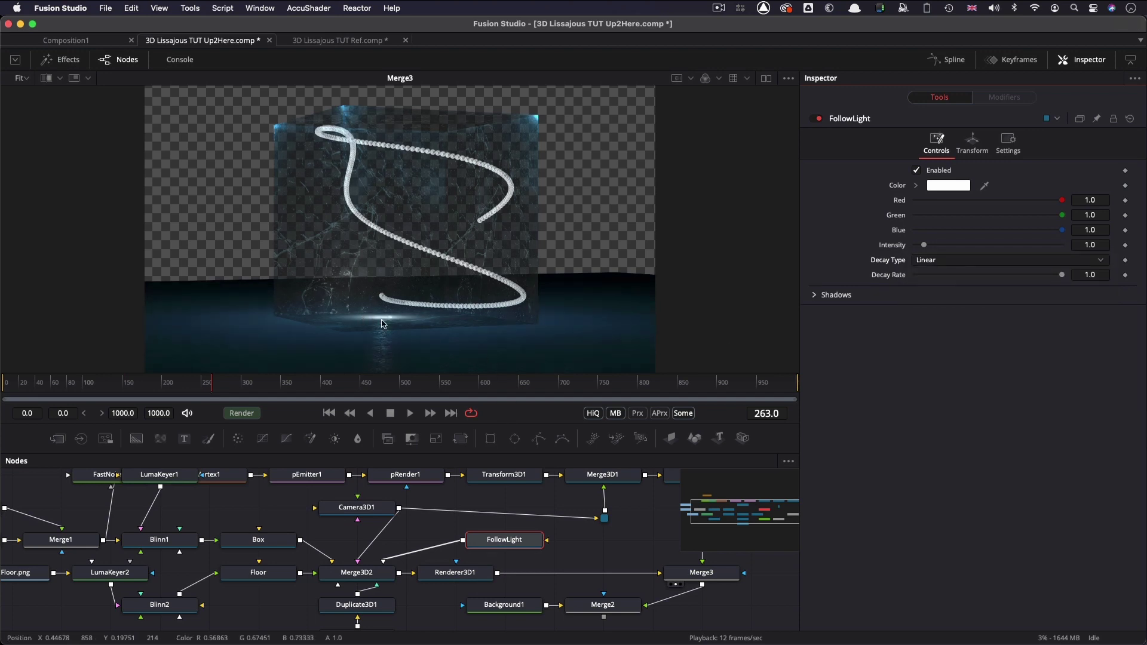
{"action": "left_click_drag", "start_coordinate": [219, 398], "coordinate": [197, 398]}
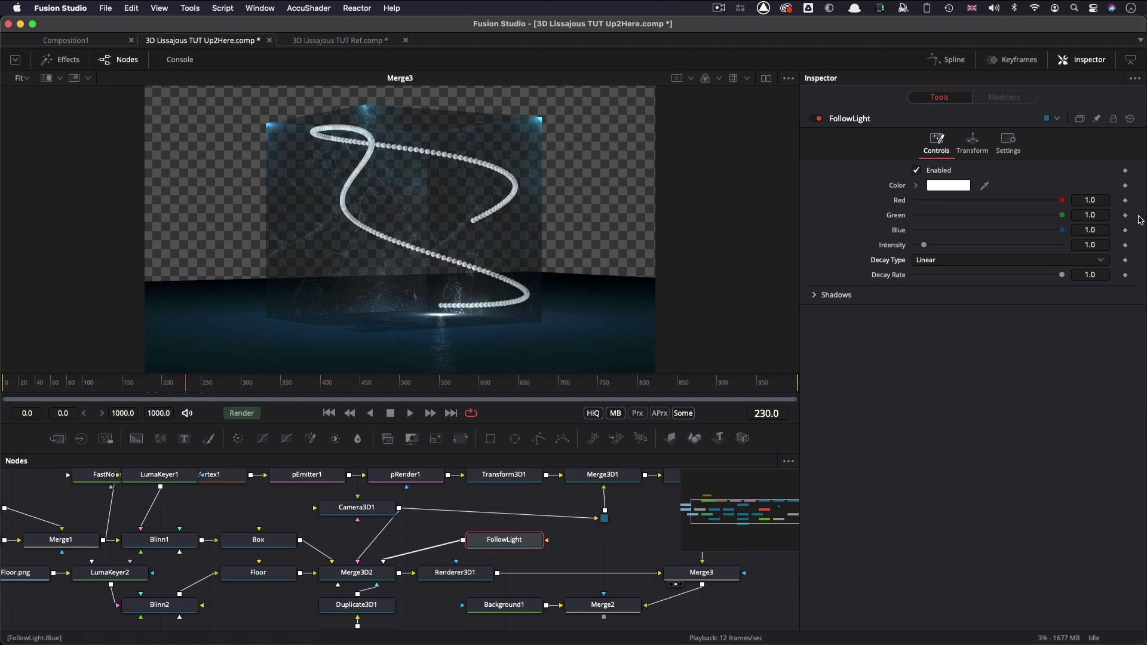
{"action": "left_click", "coordinate": [1029, 275]}
{"action": "left_click", "coordinate": [1024, 277]}
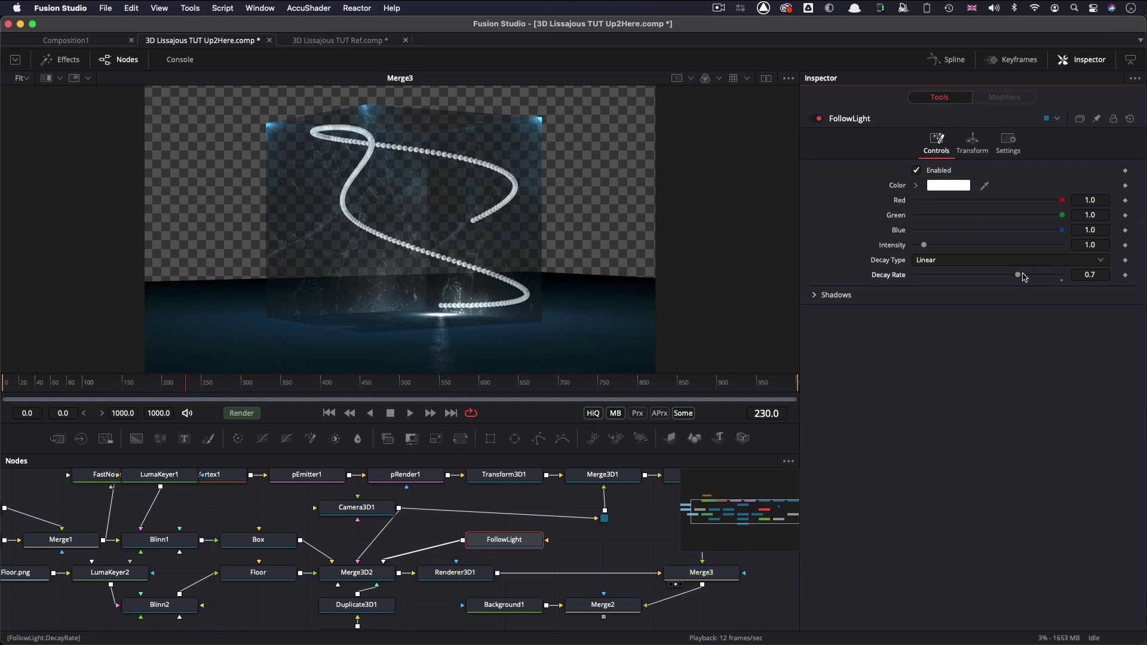
{"action": "left_click", "coordinate": [1001, 276]}
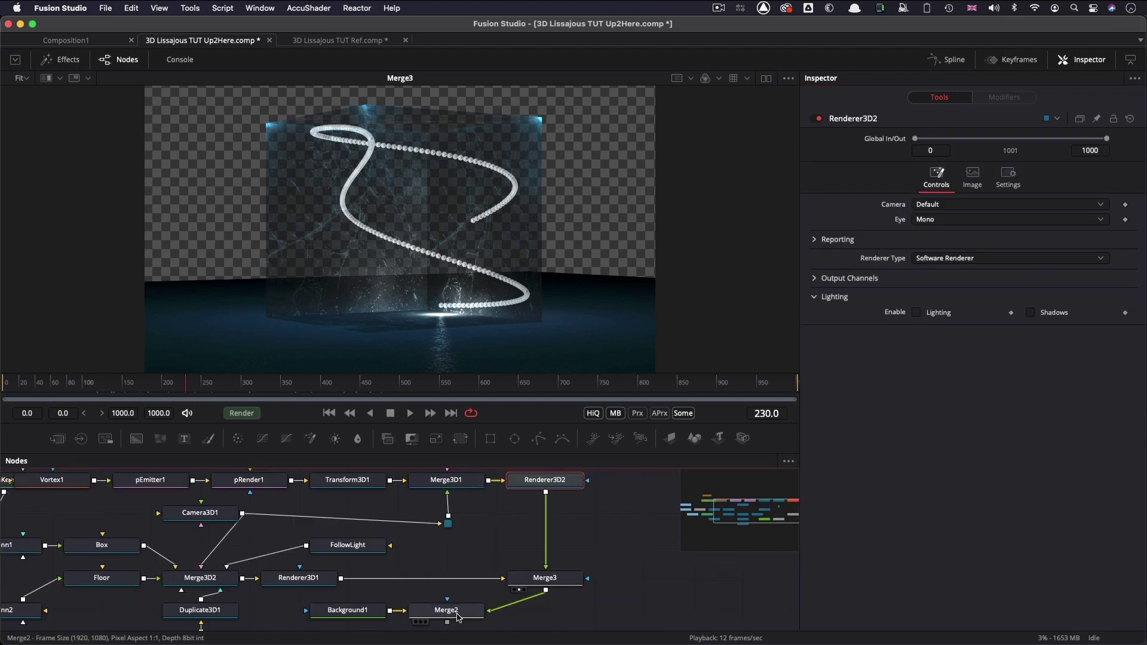
{"action": "left_click_drag", "start_coordinate": [457, 614], "coordinate": [431, 239]}
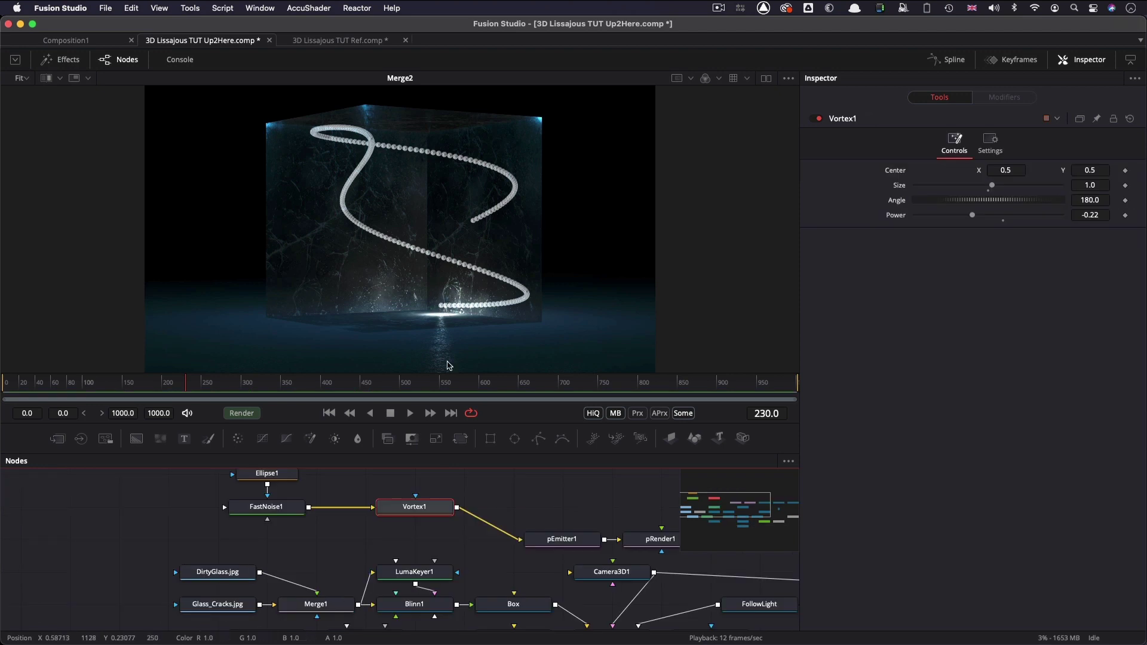
Step: Add a Shape 3D node and set its shape to Sphere
{"action": "left_click", "coordinate": [514, 501]}
{"action": "key", "text": "shift+space"}
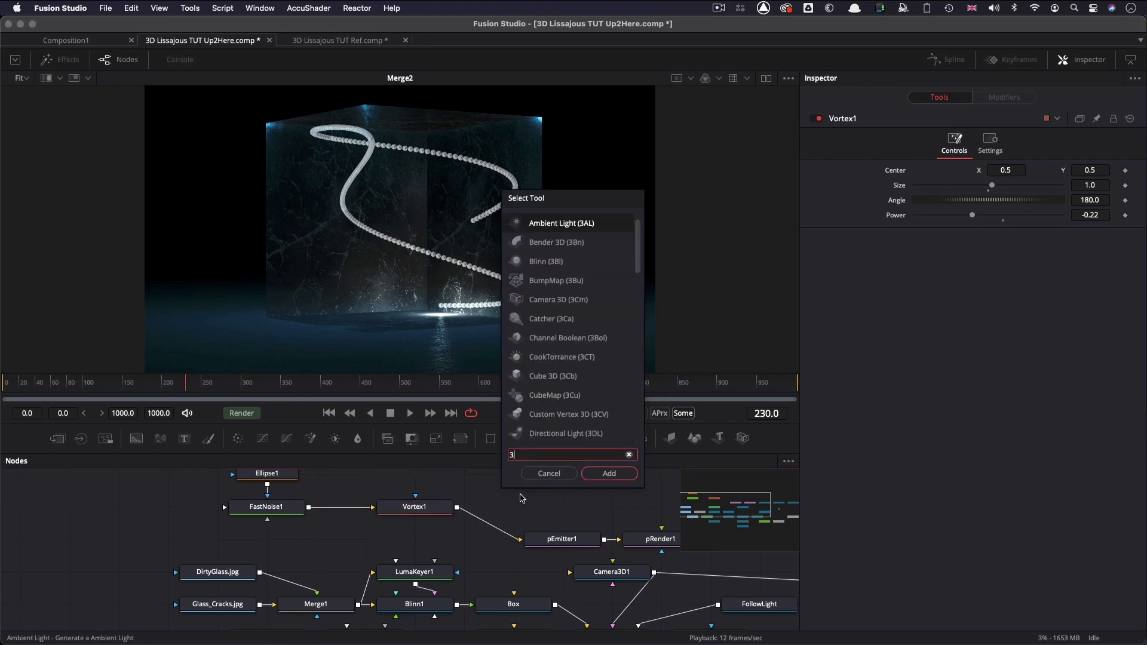
{"action": "type", "text": "3sh"}
{"action": "key", "text": "Return"}
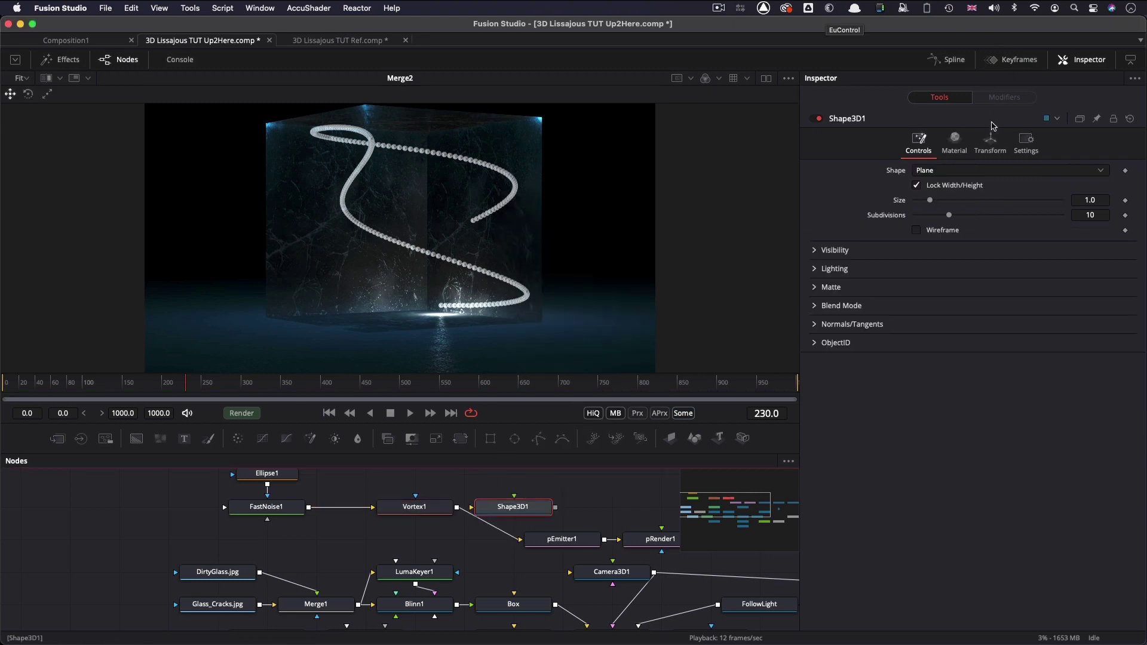
{"action": "left_click", "coordinate": [956, 170]}
{"action": "left_click", "coordinate": [958, 198]}
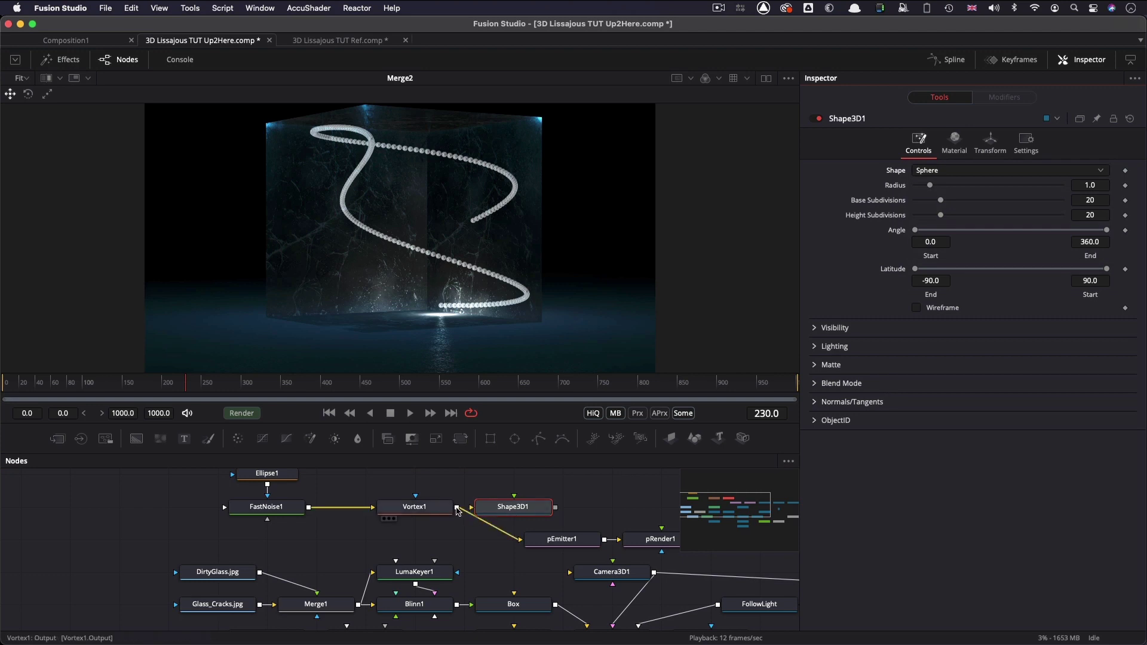
Step: Connect Vortex1 into Shape3D1 and position it above Transform3D1 feeding Merge3D1
{"action": "left_click_drag", "start_coordinate": [457, 507], "coordinate": [446, 247]}
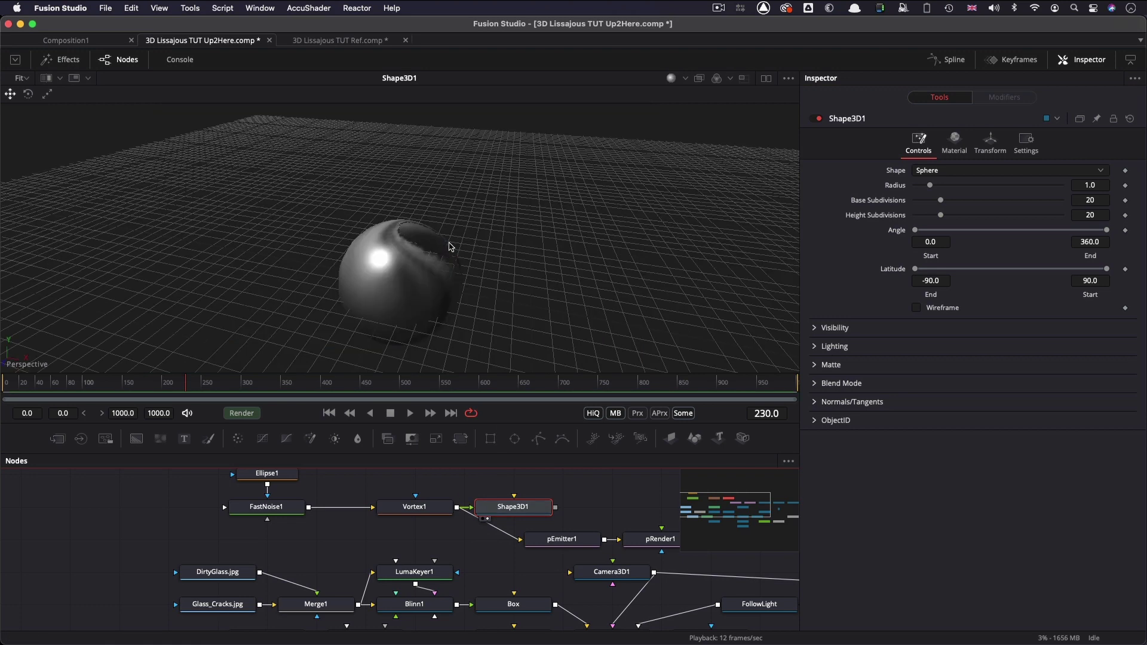
{"action": "left_click_drag", "start_coordinate": [511, 506], "coordinate": [590, 505]}
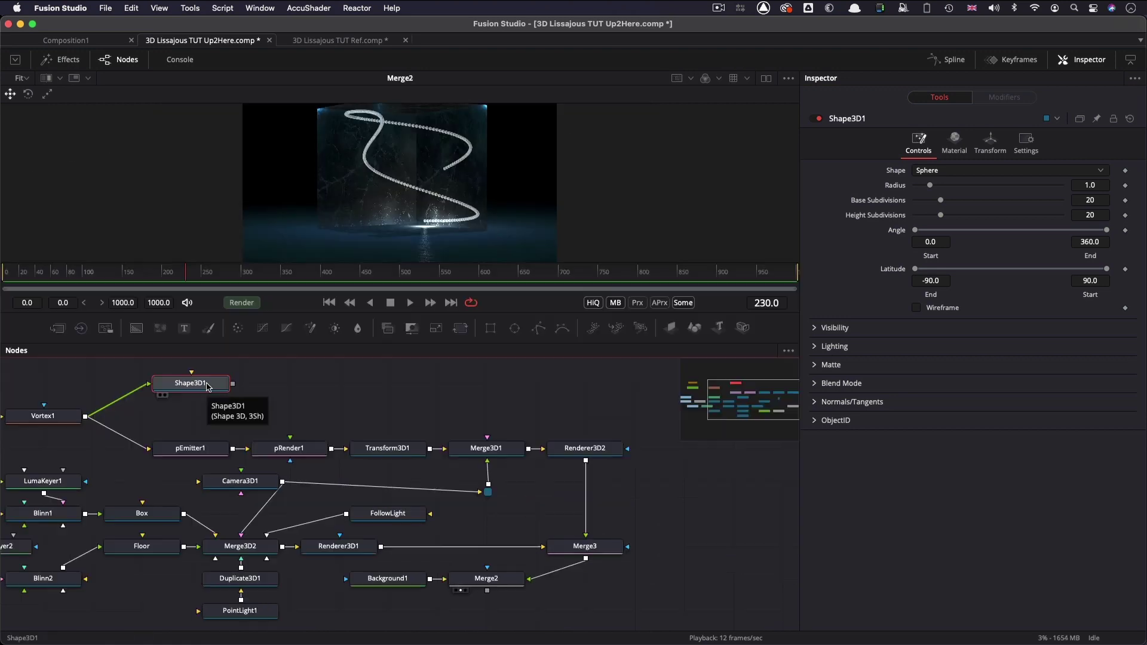
{"action": "left_click_drag", "start_coordinate": [199, 396], "coordinate": [484, 446]}
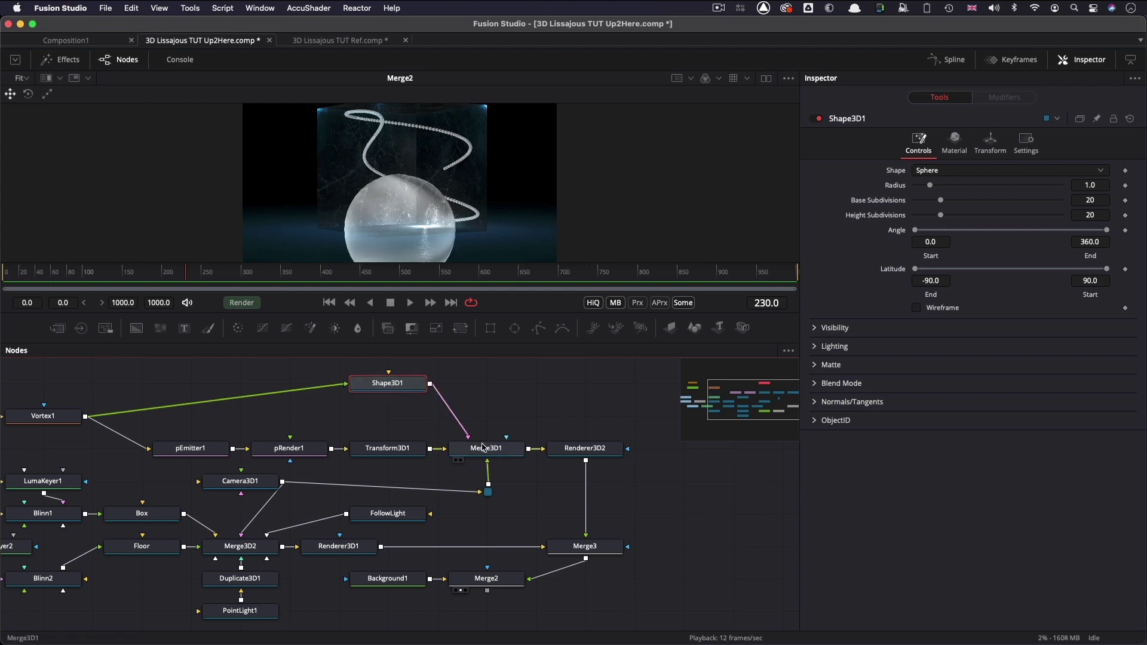
{"action": "left_click", "coordinate": [488, 451]}
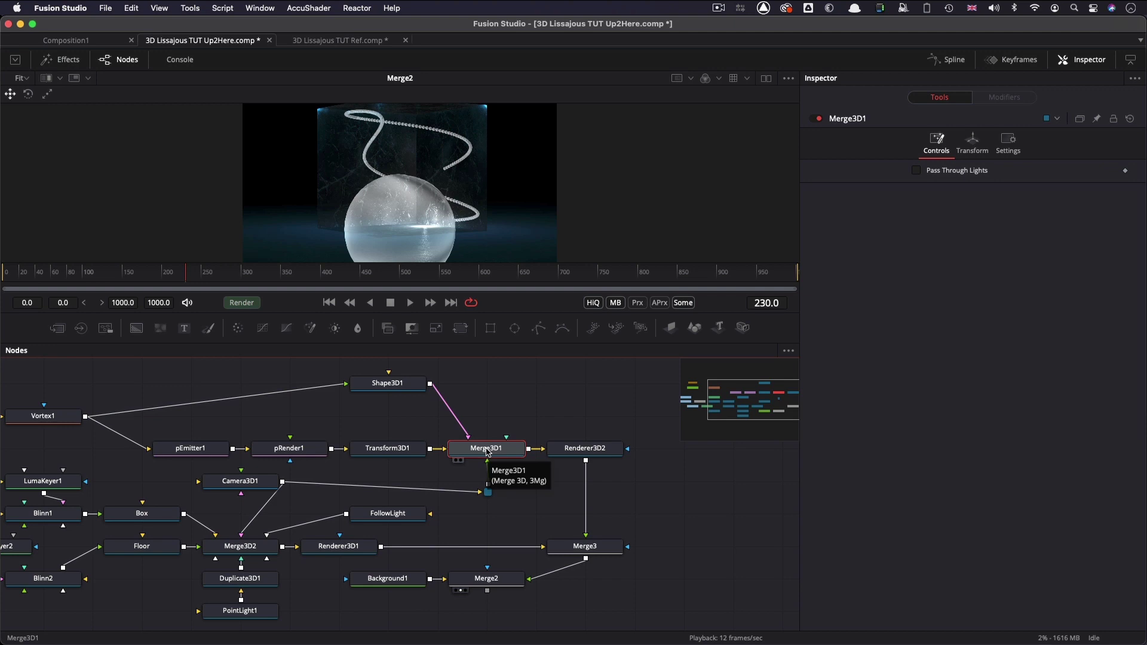
Step: Set Shape3D1's sphere Radius to 0.075 and show its Transform settings
{"action": "left_click", "coordinate": [387, 383]}
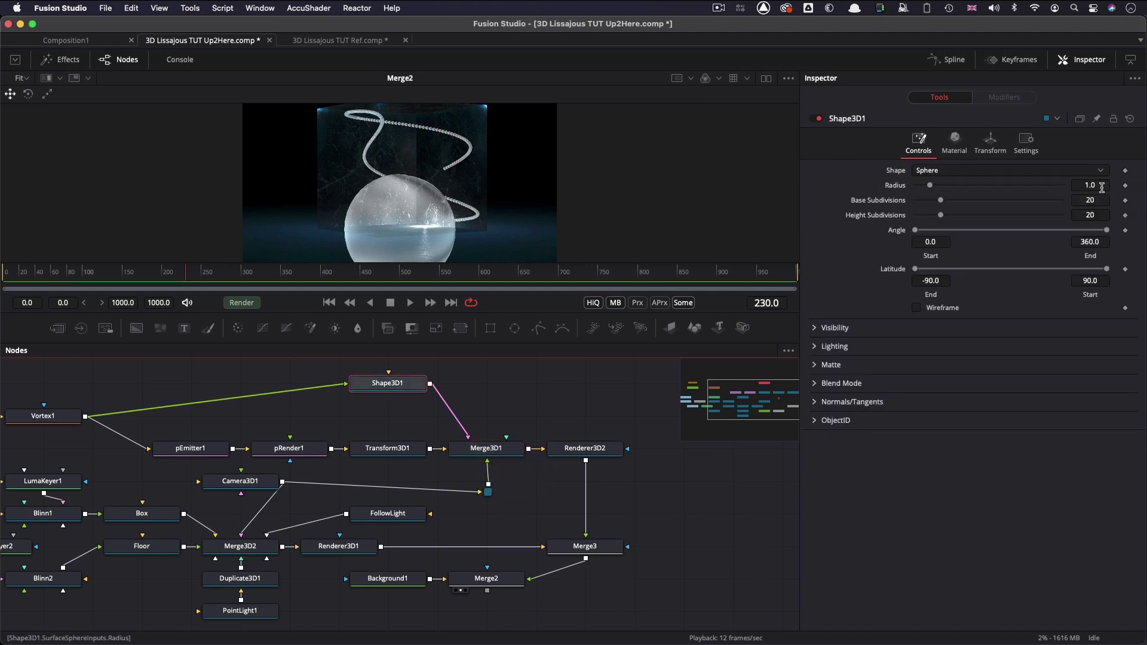
{"action": "left_click", "coordinate": [1102, 187]}
{"action": "key", "text": "BackSpace"}
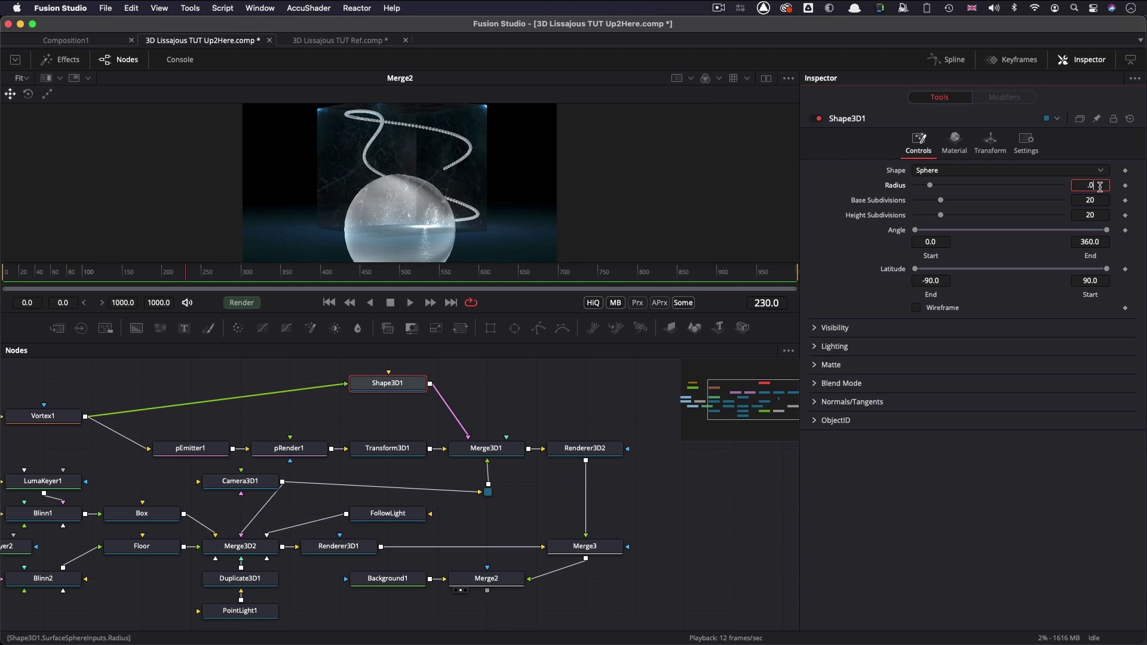
{"action": "type", "text": ".075"}
{"action": "key", "text": "Tab"}
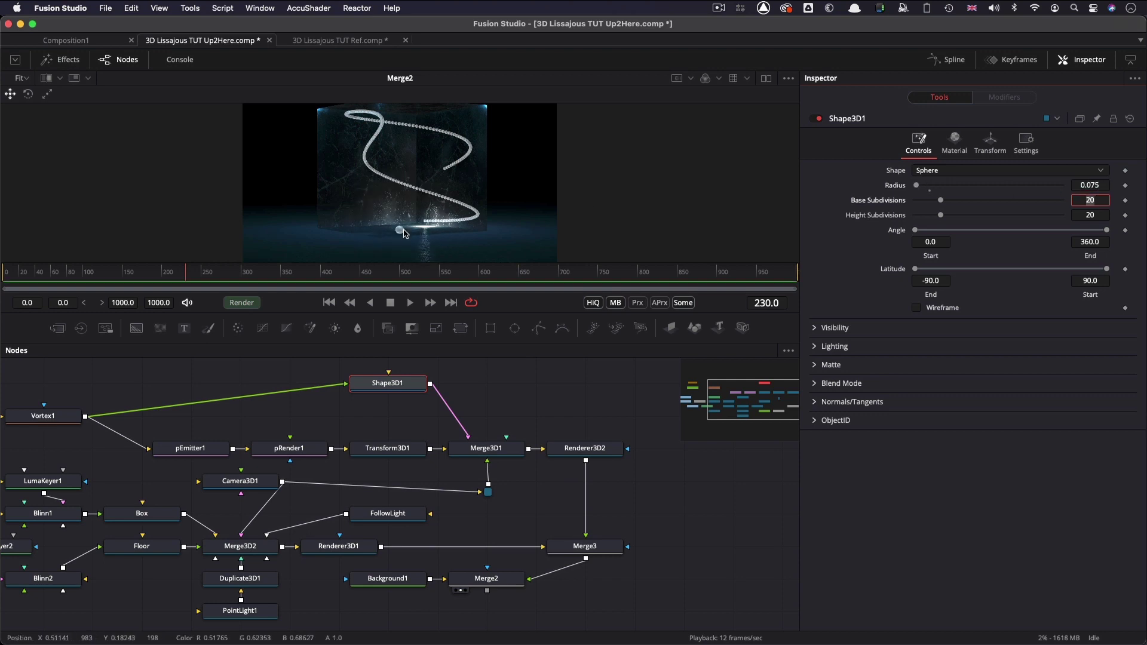
{"action": "left_click", "coordinate": [396, 385]}
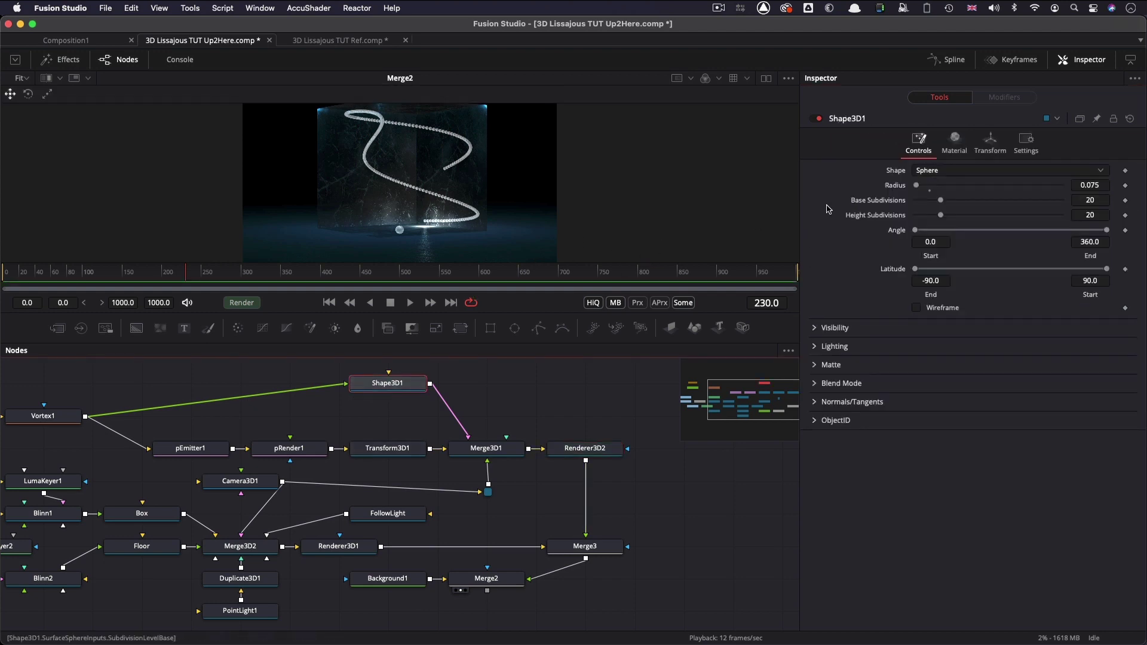
{"action": "left_click", "coordinate": [991, 141]}
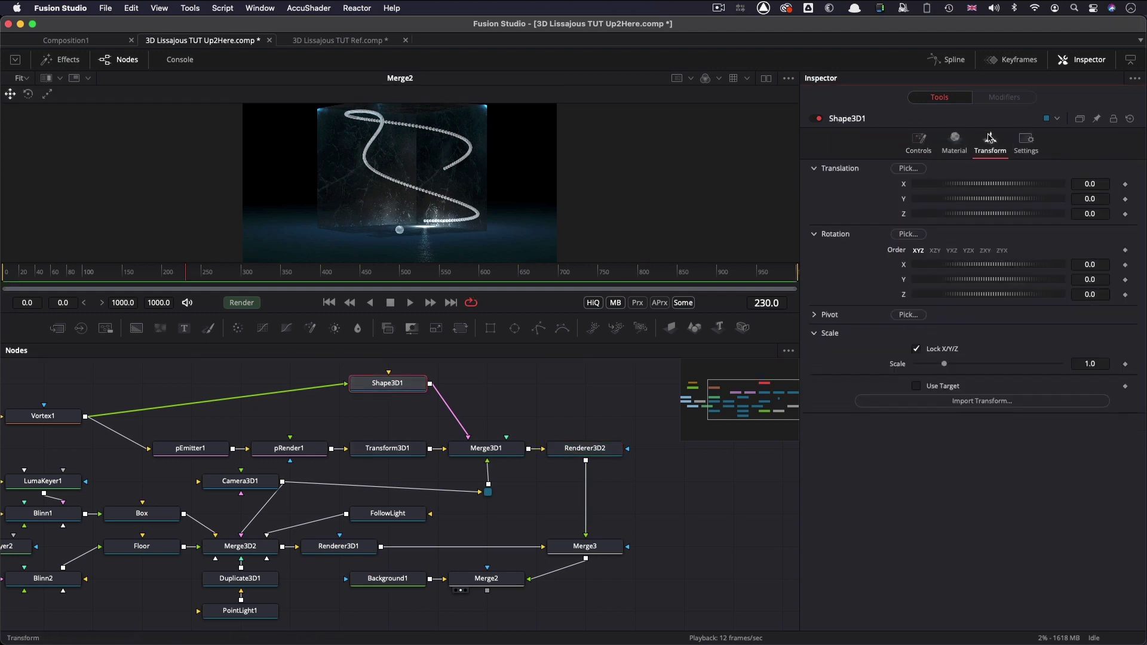
Step: Link Shape3D1's Translation X to pEmitter1.SphereRgn.Translate.X with an expression
{"action": "right_click", "coordinate": [899, 185]}
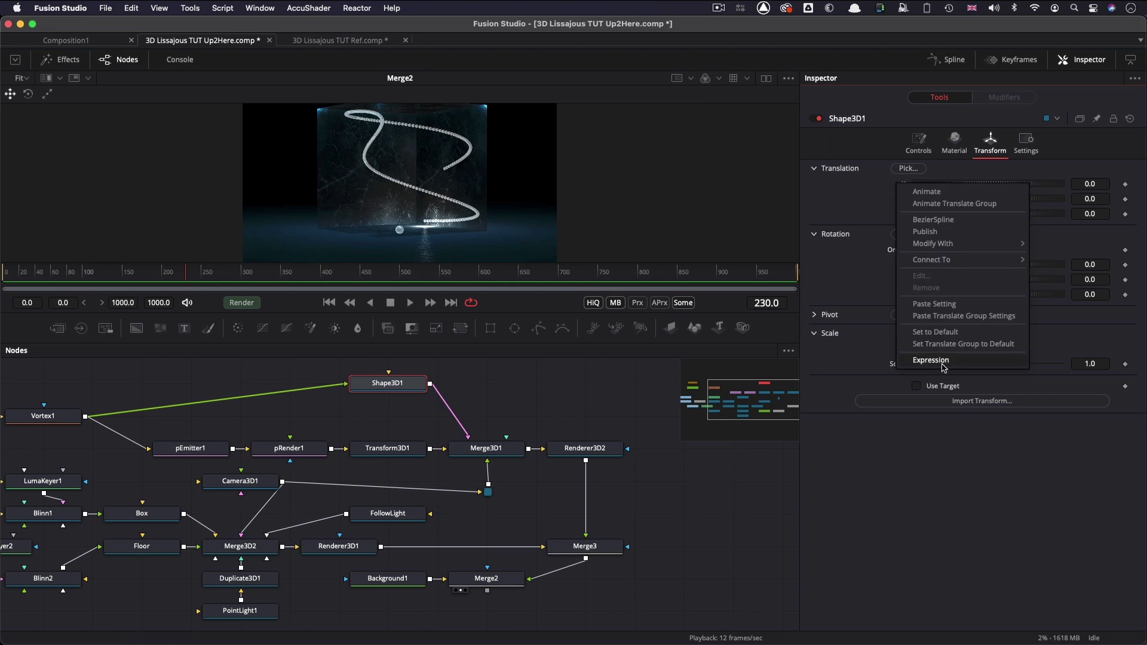
{"action": "left_click", "coordinate": [929, 362]}
{"action": "left_click", "coordinate": [960, 199]}
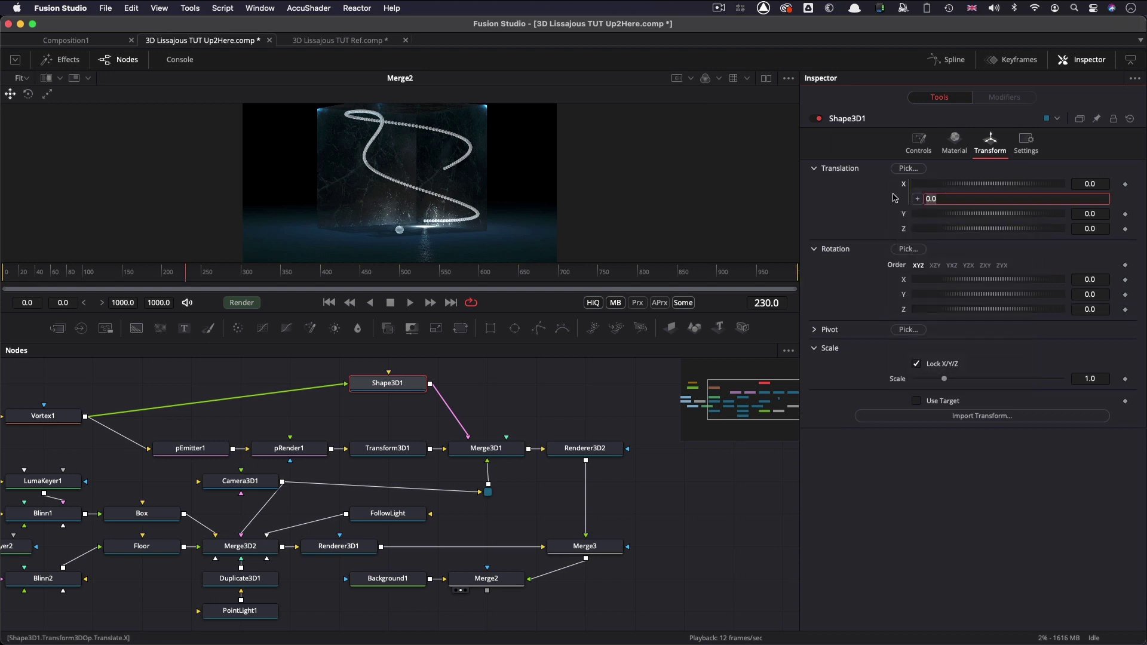
{"action": "type", "text": "pEmitter1.SphereRgn.Translate.X"}
{"action": "key", "text": "Return"}
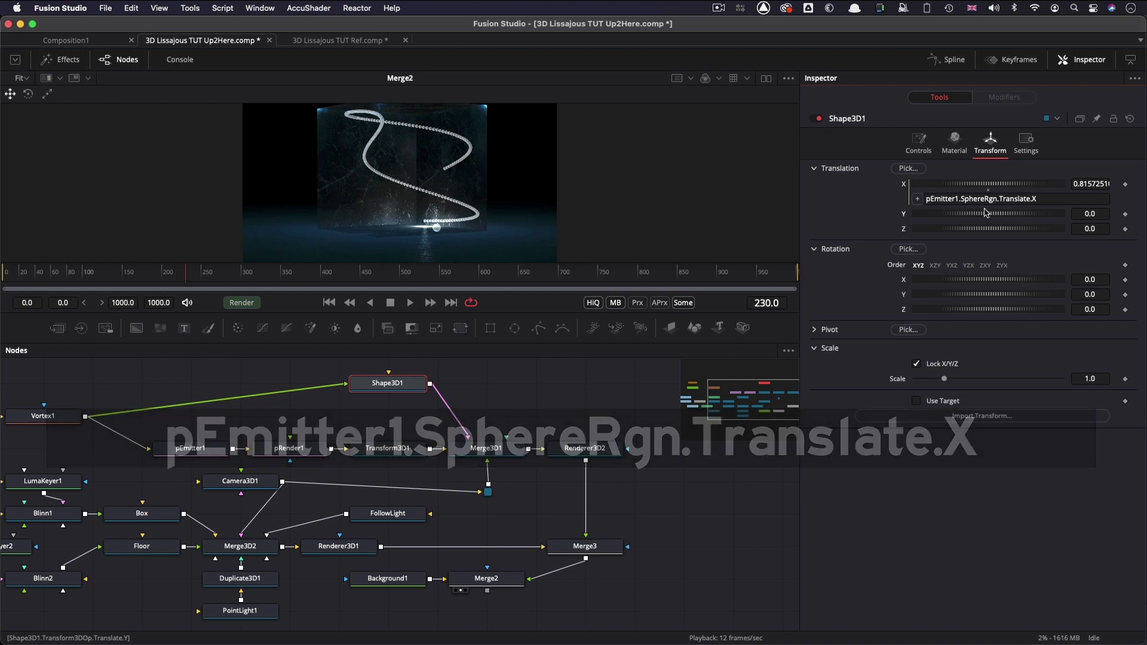
{"action": "triple_click", "coordinate": [1070, 198]}
{"action": "key", "text": "cmd+c"}
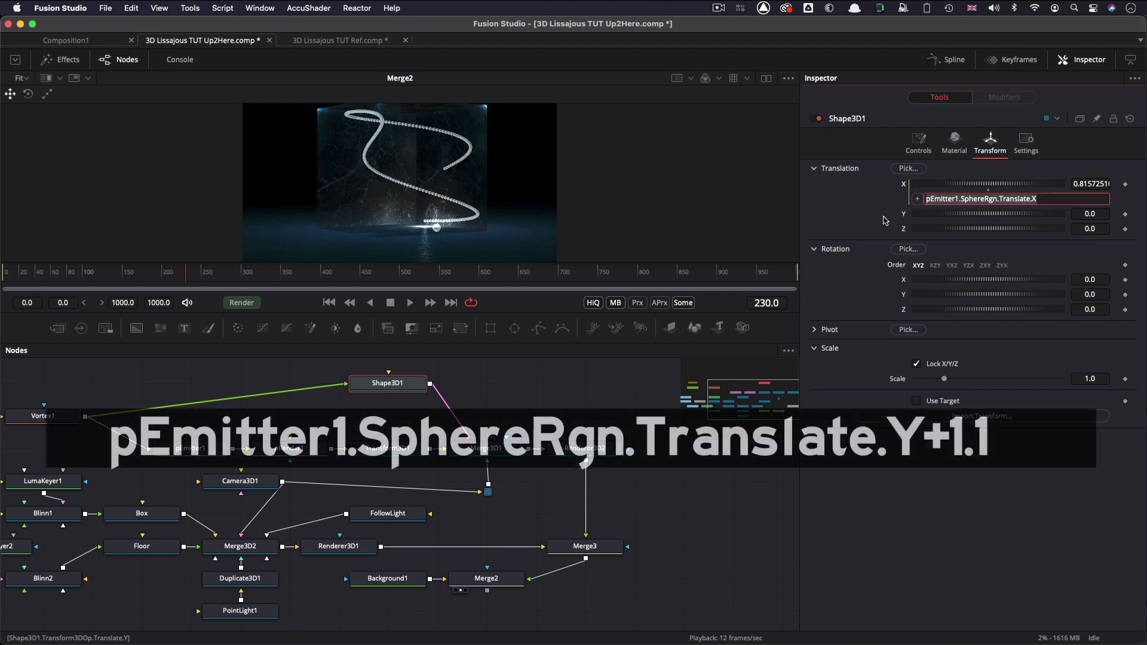
Step: Set the sphere's Translation Y expression to pEmitter1.SphereRgn.Translate.Y+1.1
{"action": "right_click", "coordinate": [905, 215]}
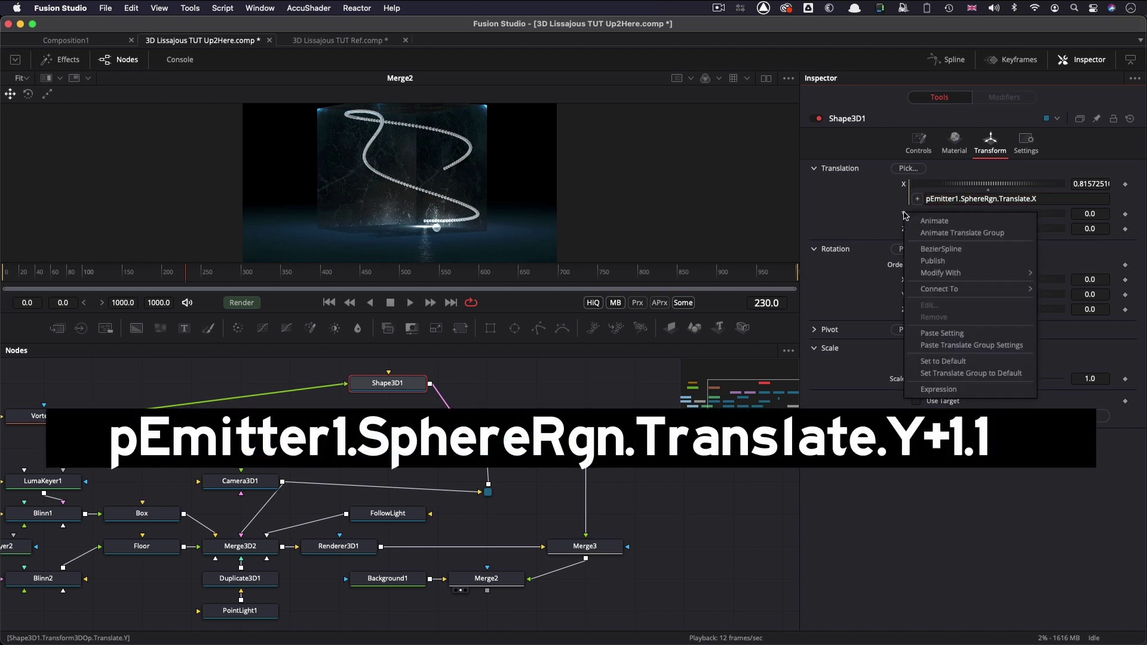
{"action": "left_click", "coordinate": [953, 383]}
{"action": "key", "text": "cmd+v"}
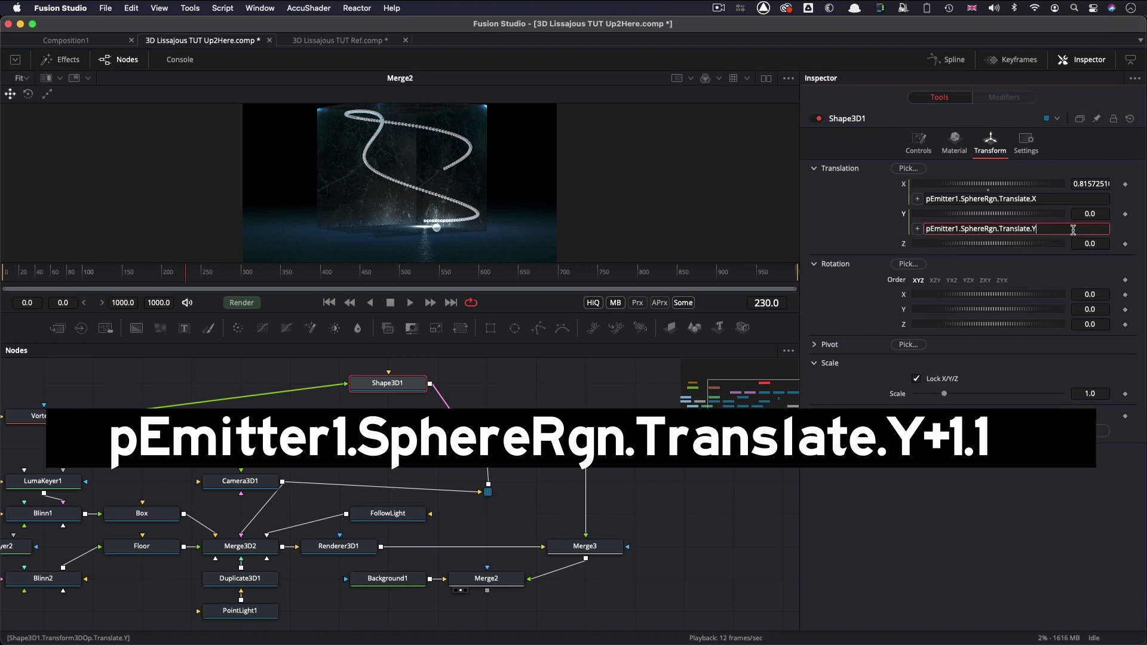
{"action": "type", "text": "Y+1.1"}
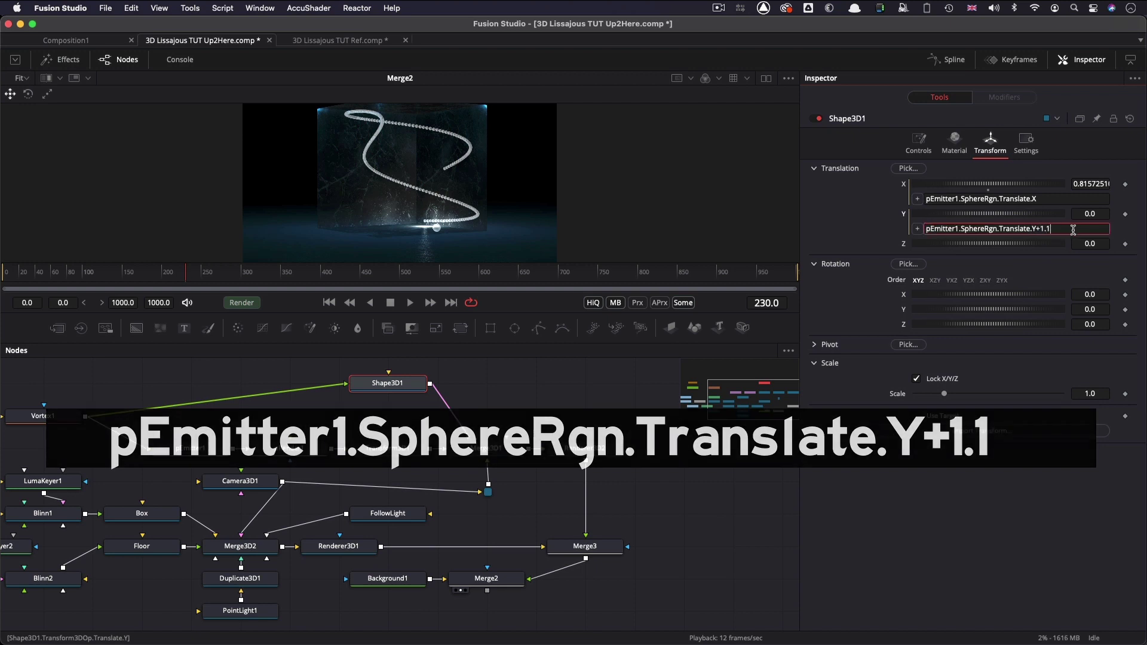
{"action": "key", "text": "Tab"}
Step: Link Translation Z to pEmitter1.SphereRgn.Translate.Z and scrub to frame 216 to check
{"action": "right_click", "coordinate": [904, 246]}
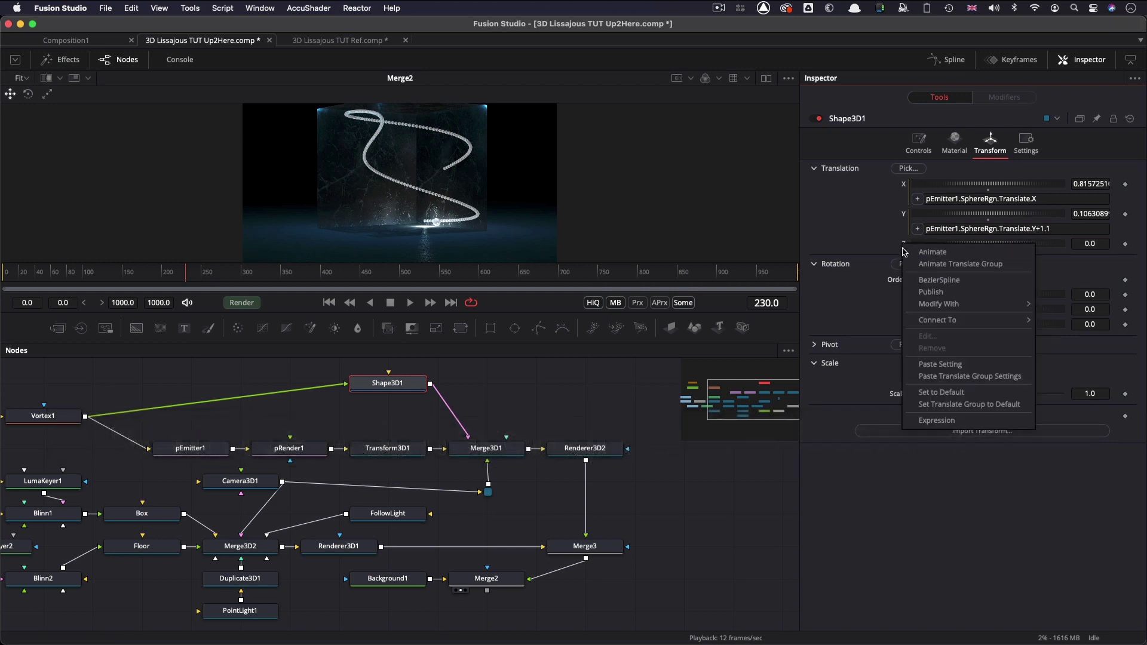
{"action": "left_click", "coordinate": [955, 412]}
{"action": "left_click", "coordinate": [993, 258]}
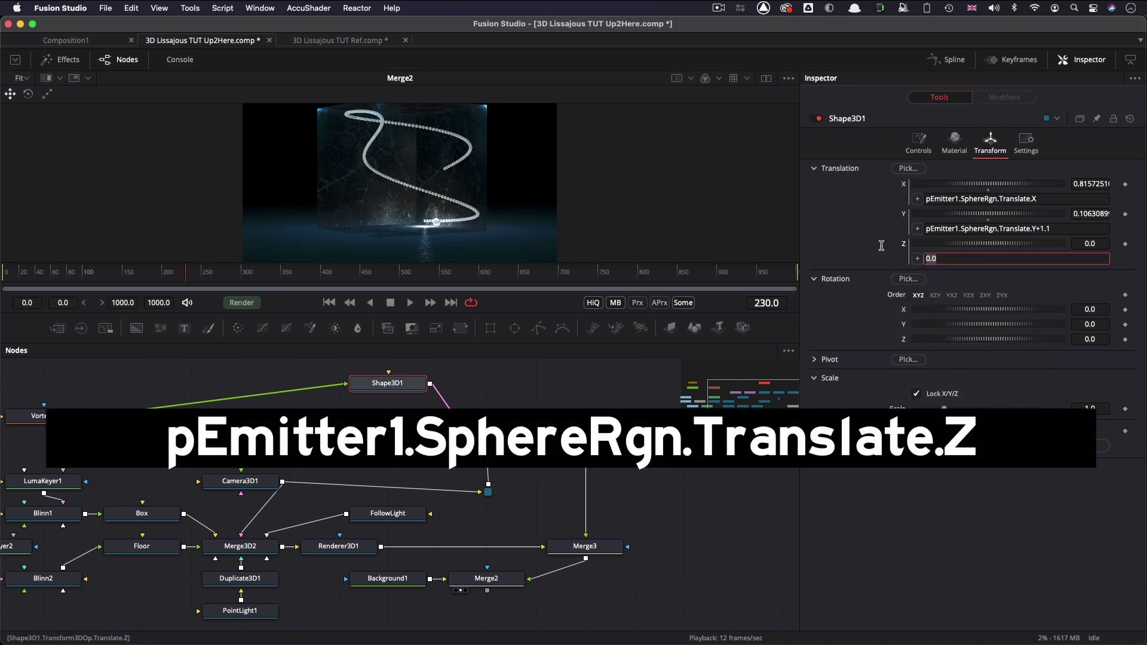
{"action": "key", "text": "super+v"}
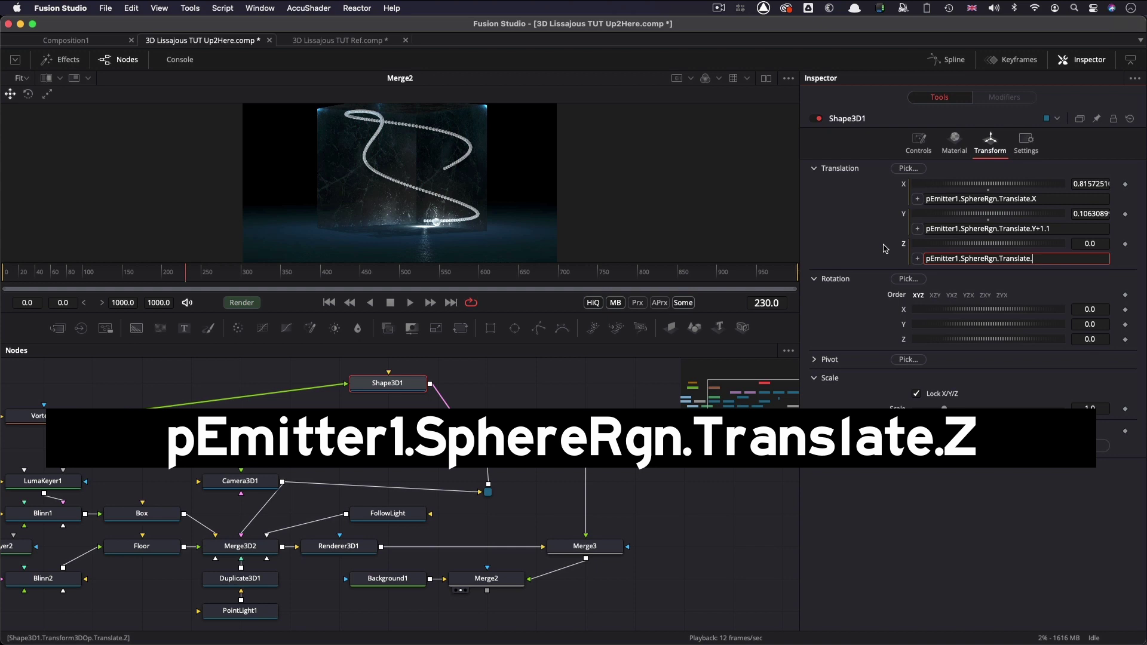
{"action": "key", "text": "Tab"}
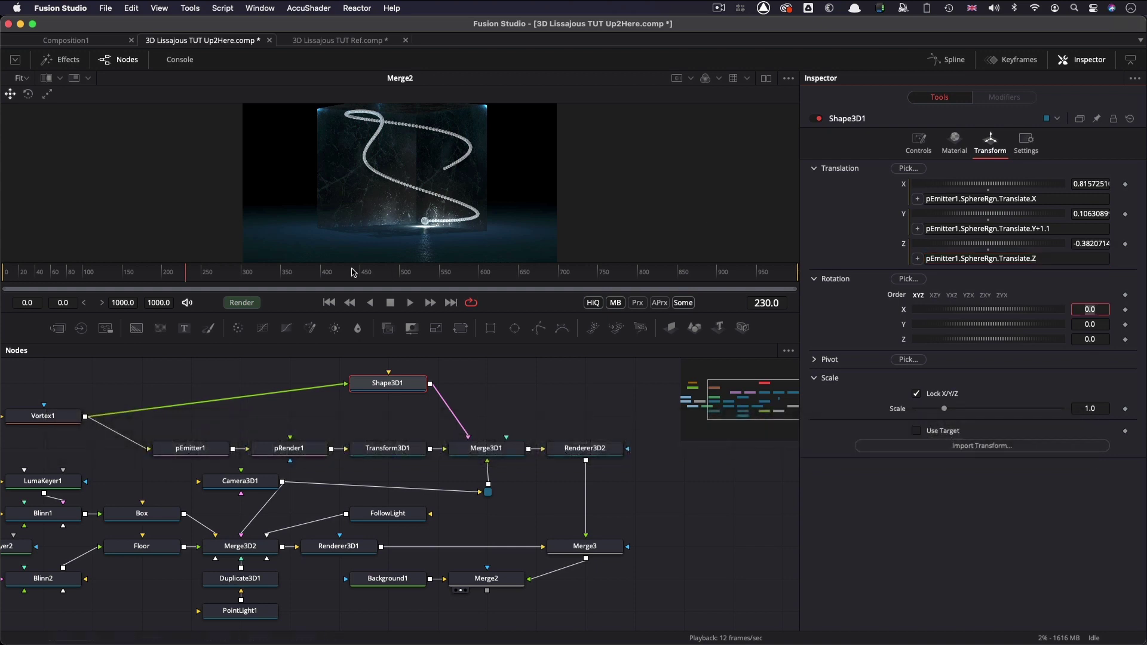
{"action": "left_click_drag", "start_coordinate": [134, 274], "coordinate": [179, 281]}
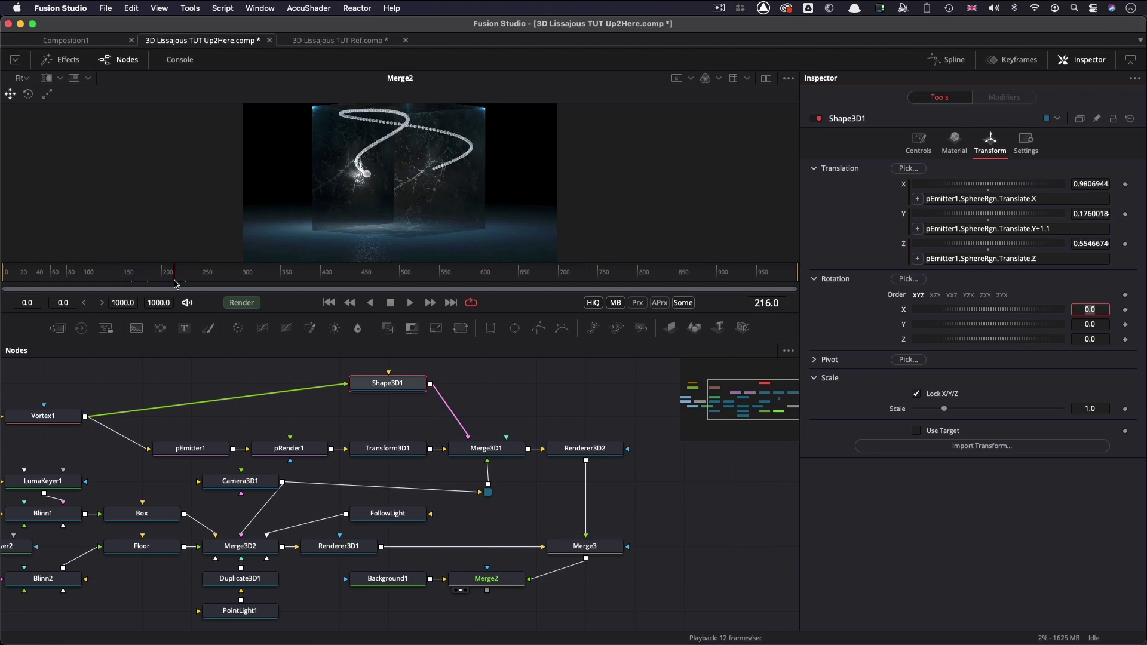
{"action": "left_click_drag", "start_coordinate": [597, 345], "coordinate": [598, 459]}
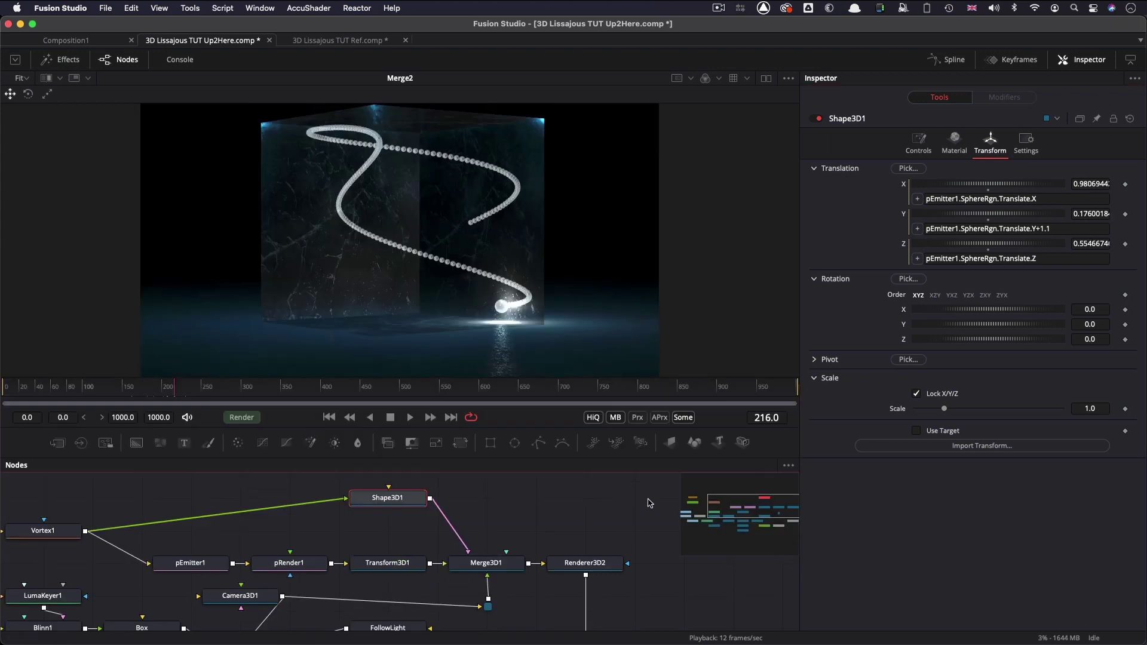
Step: Add Blur1 after Renderer3D2 and set its Blur Size to 5
{"action": "key", "text": "shift+space"}
{"action": "type", "text": "b lur"}
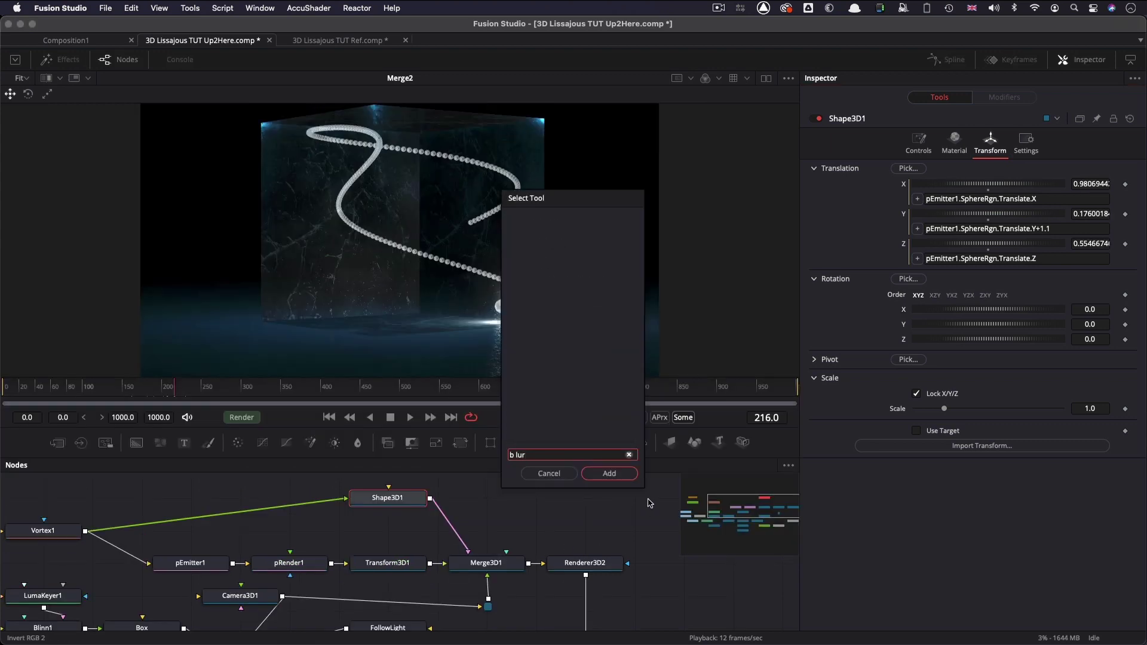
{"action": "key", "text": "BackSpace"}
{"action": "key", "text": "BackSpace"}
{"action": "key", "text": "BackSpace"}
{"action": "key", "text": "BackSpace"}
{"action": "type", "text": "l"}
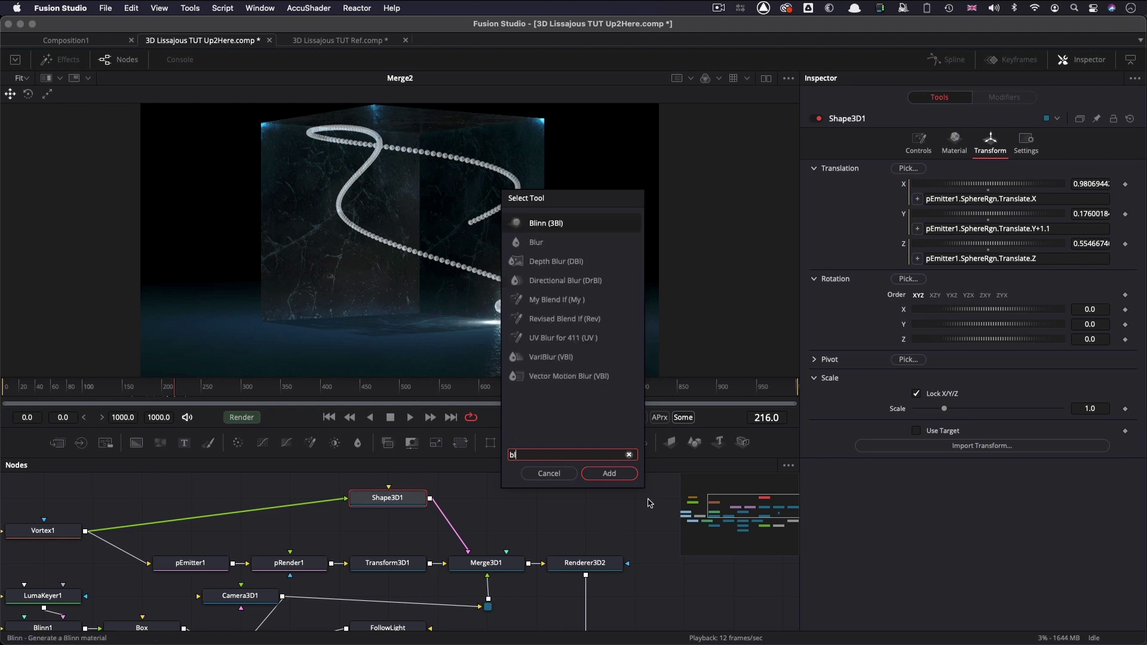
{"action": "key", "text": "Return"}
{"action": "left_click_drag", "start_coordinate": [512, 509], "coordinate": [709, 604]}
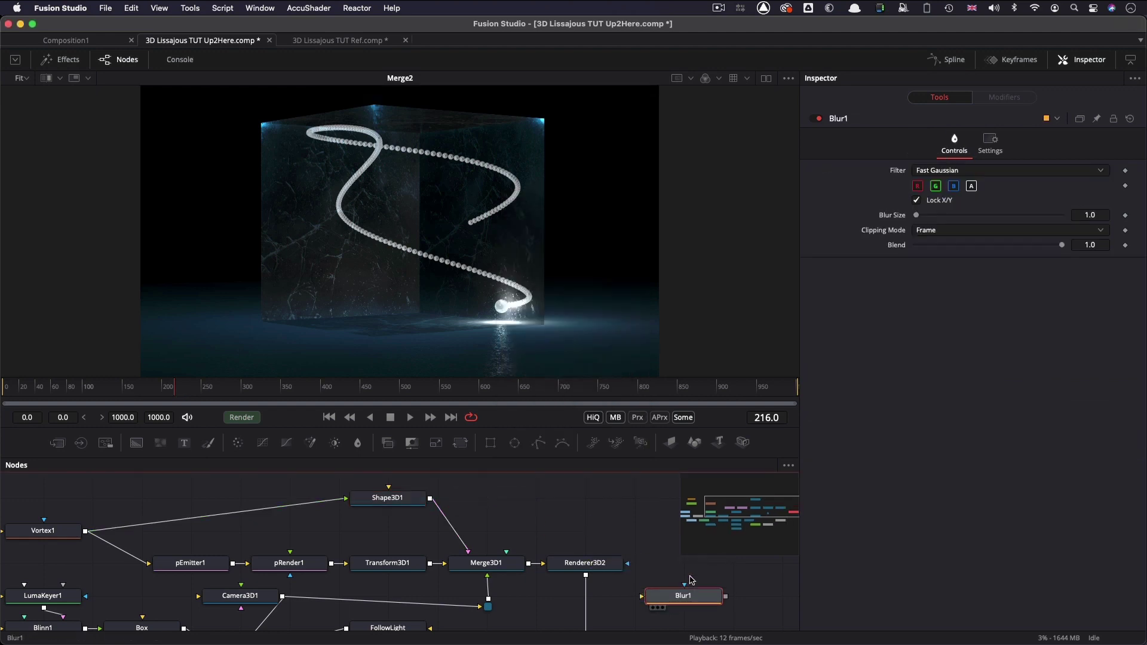
{"action": "left_click_drag", "start_coordinate": [585, 561], "coordinate": [420, 220]}
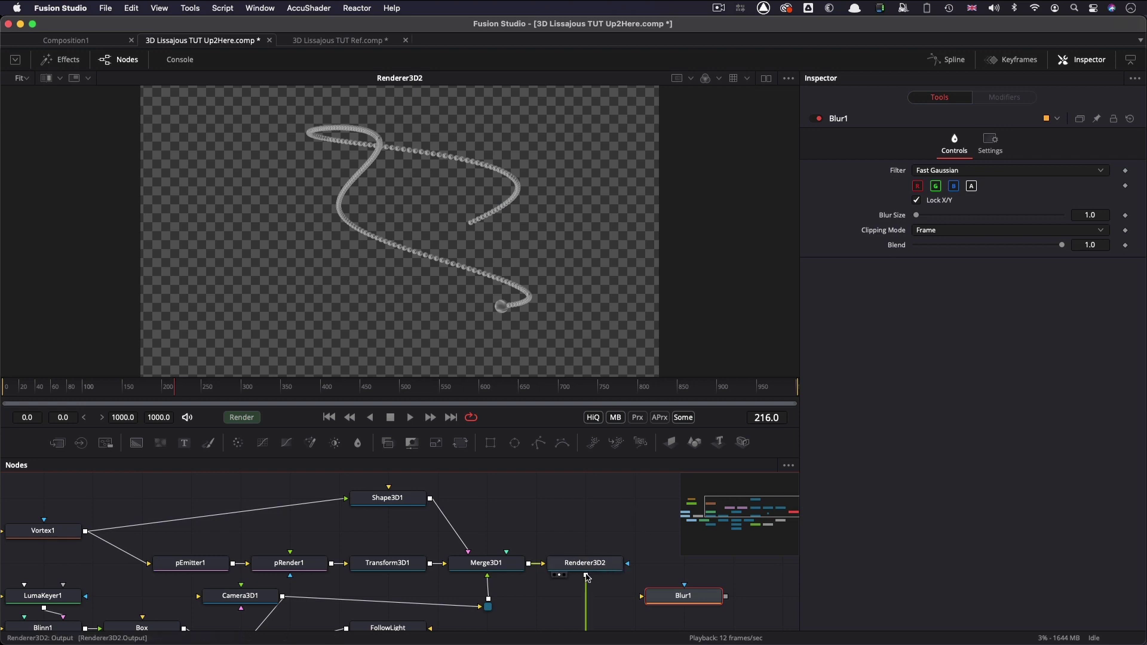
{"action": "left_click_drag", "start_coordinate": [587, 578], "coordinate": [682, 597]}
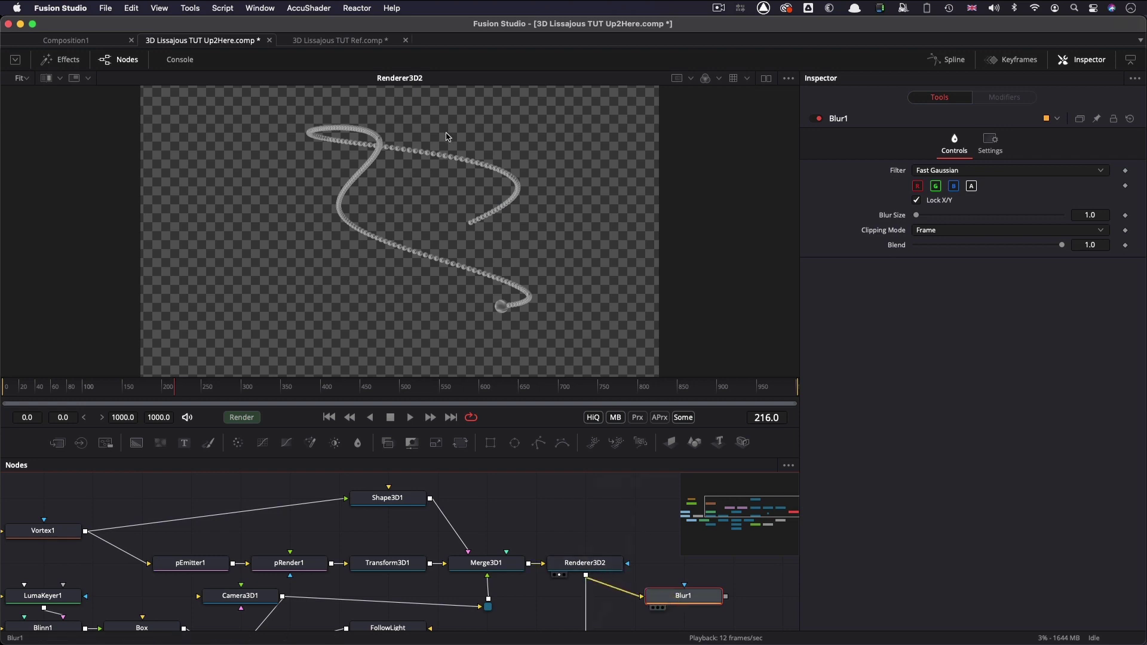
{"action": "key", "text": "1"}
{"action": "left_click", "coordinate": [1111, 215]}
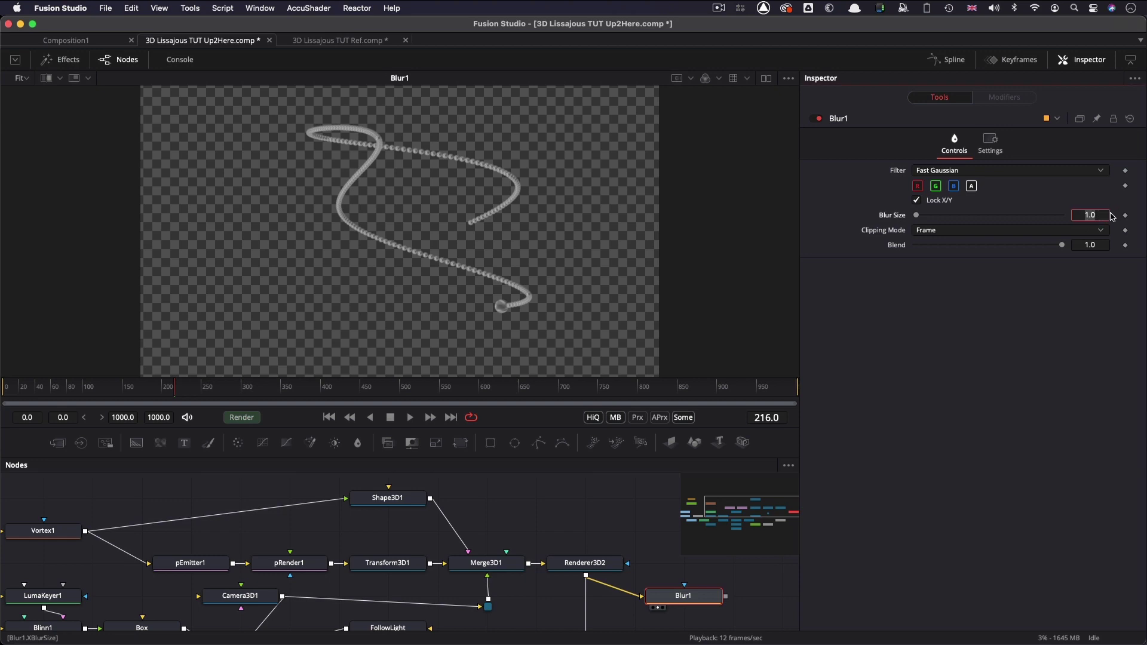
{"action": "key", "text": "Return"}
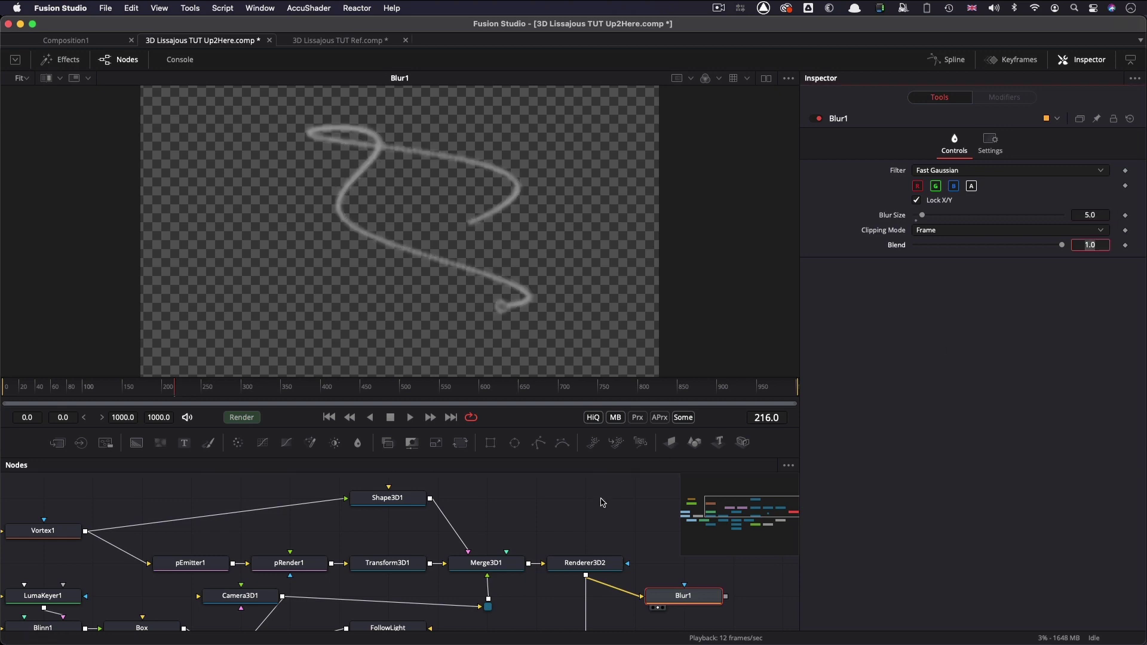
Step: Paste a second blur after Blur1 with Blur Size 20 and Blend 0.5
{"action": "left_click", "coordinate": [741, 535]}
{"action": "left_click_drag", "start_coordinate": [741, 534], "coordinate": [767, 514]}
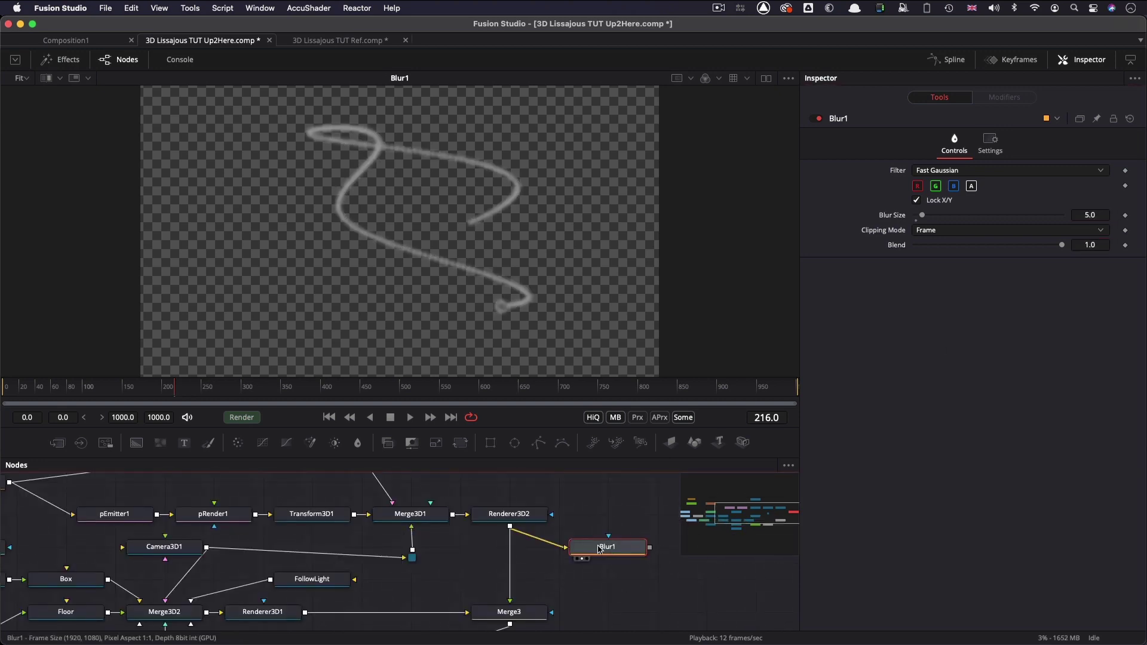
{"action": "scroll", "coordinate": [600, 573], "scroll_direction": "up", "scroll_amount": 1}
{"action": "key", "text": "ctrl+v"}
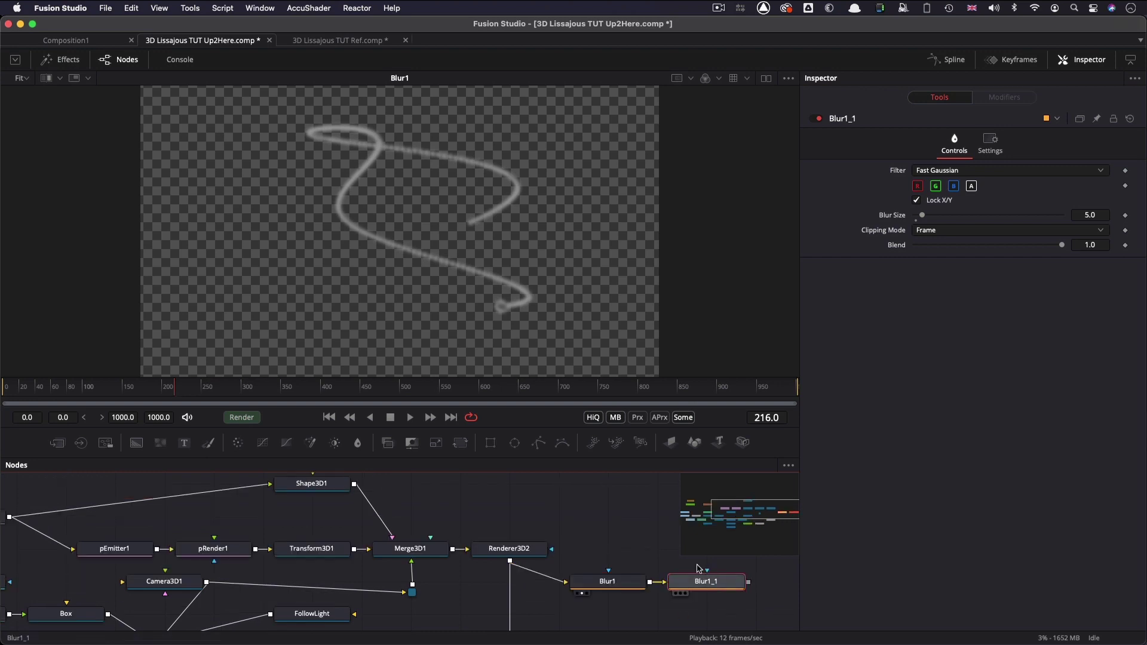
{"action": "left_click", "coordinate": [1095, 209]}
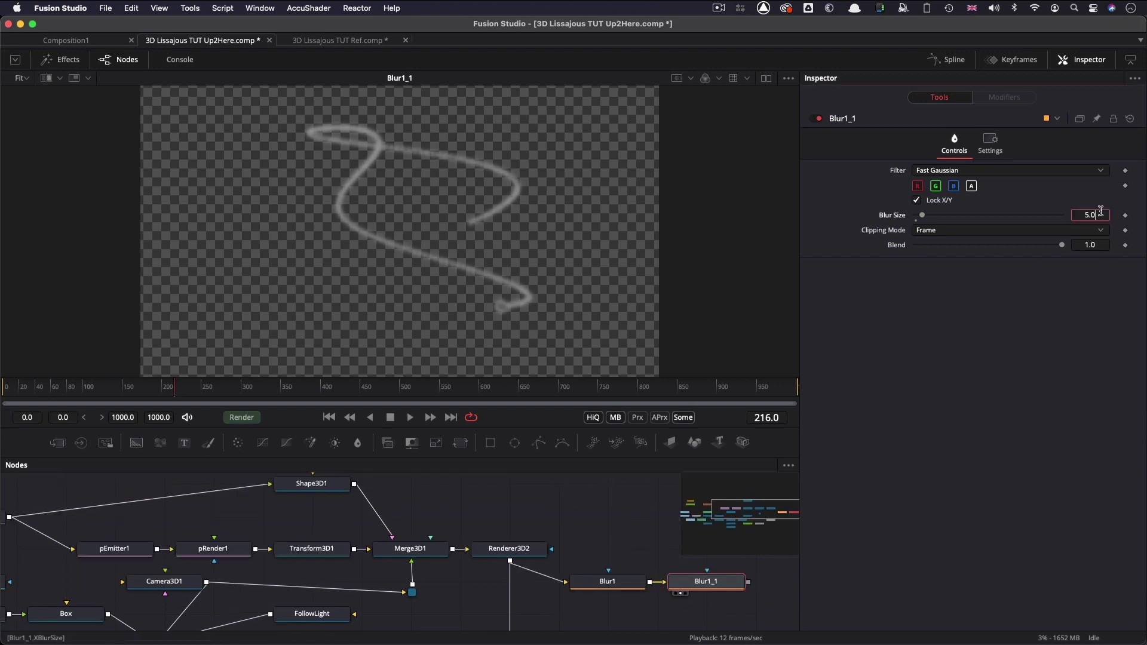
{"action": "type", "text": "20"}
{"action": "key", "text": "Tab"}
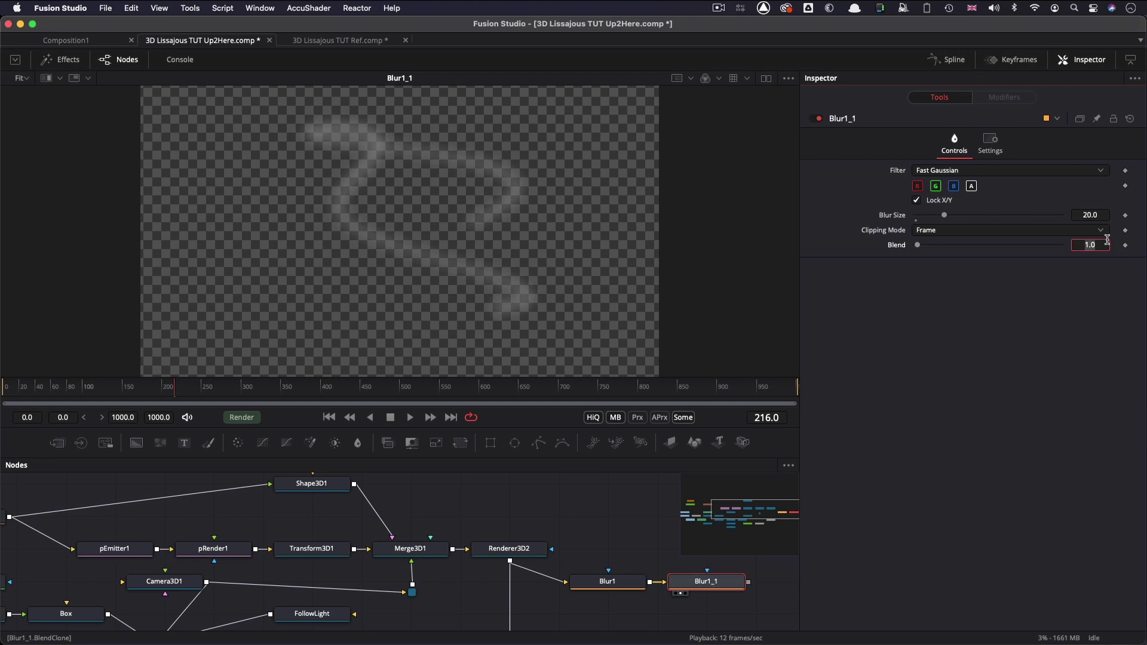
{"action": "key", "text": "Return"}
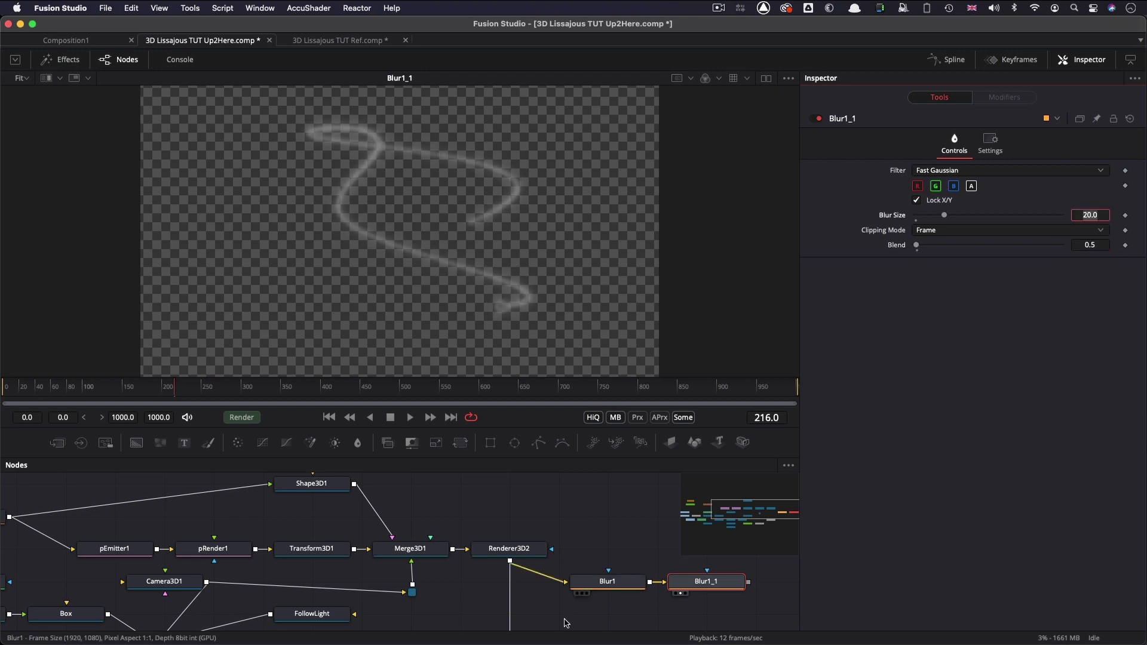
Step: Paste a third blur after Blur1_1 with Blur Size 60 and Blend 0.15
{"action": "left_click", "coordinate": [732, 587]}
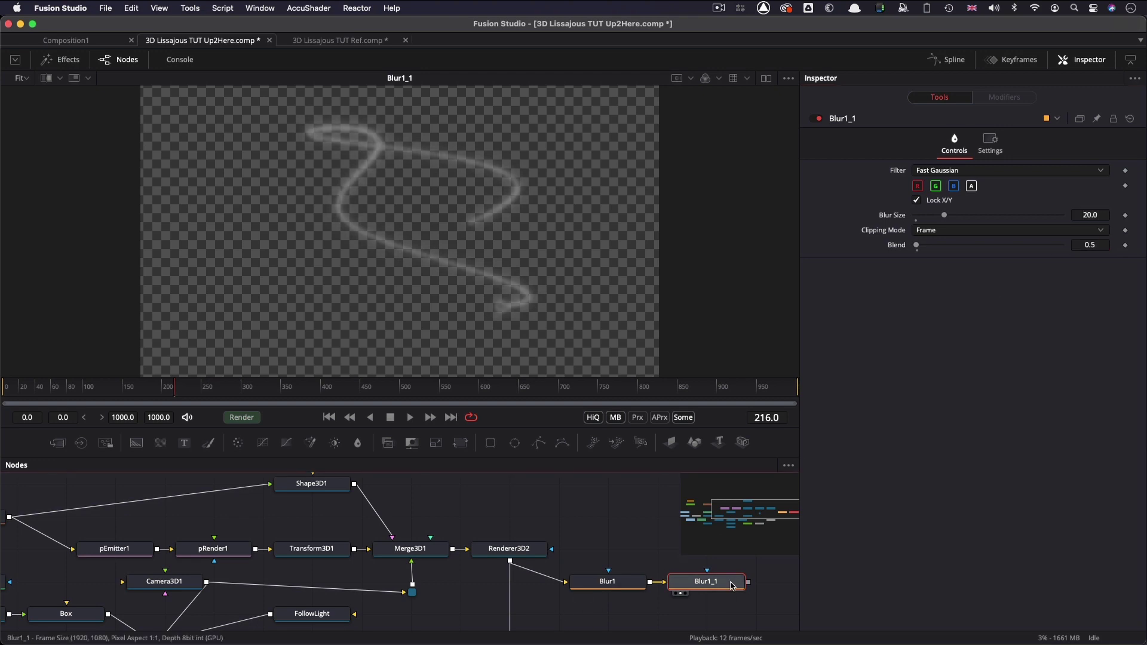
{"action": "key", "text": "ctrl+v"}
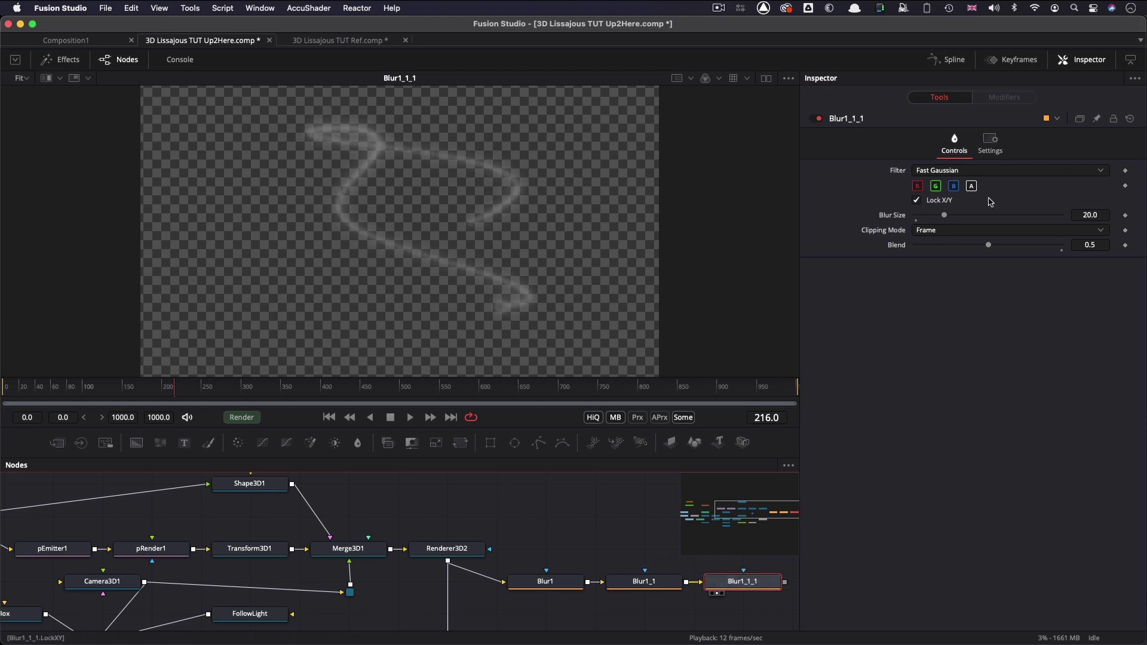
{"action": "left_click", "coordinate": [1108, 214]}
{"action": "type", "text": "60"}
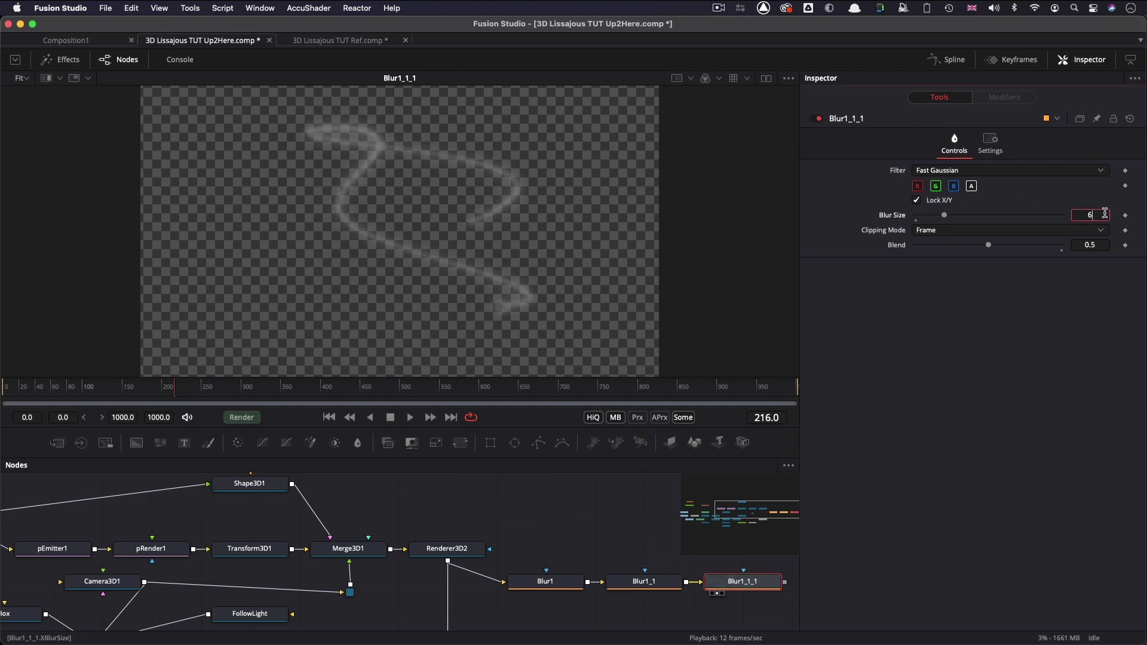
{"action": "key", "text": "Tab"}
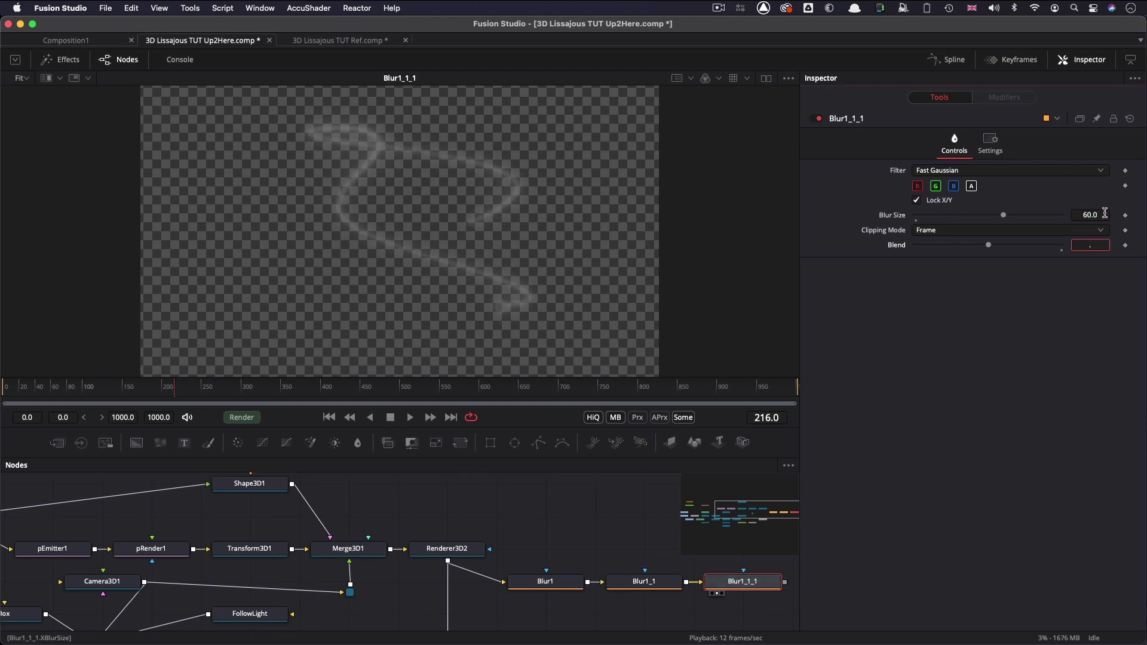
{"action": "left_click", "coordinate": [1104, 213]}
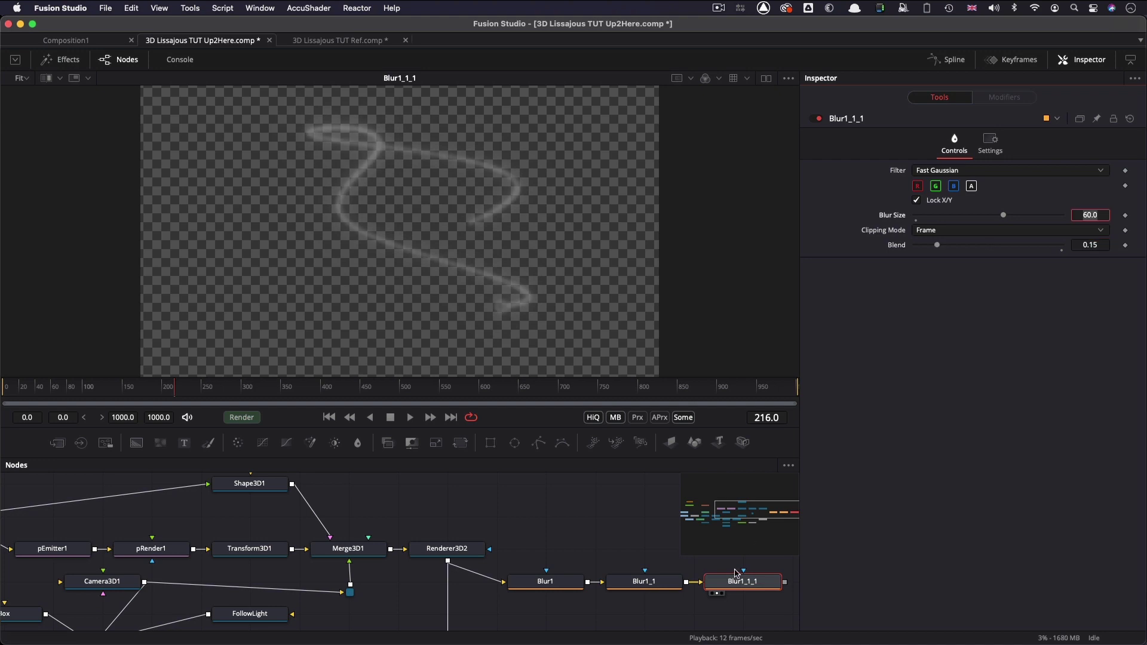
{"action": "key", "text": "BackSpace"}
{"action": "left_click", "coordinate": [731, 590]}
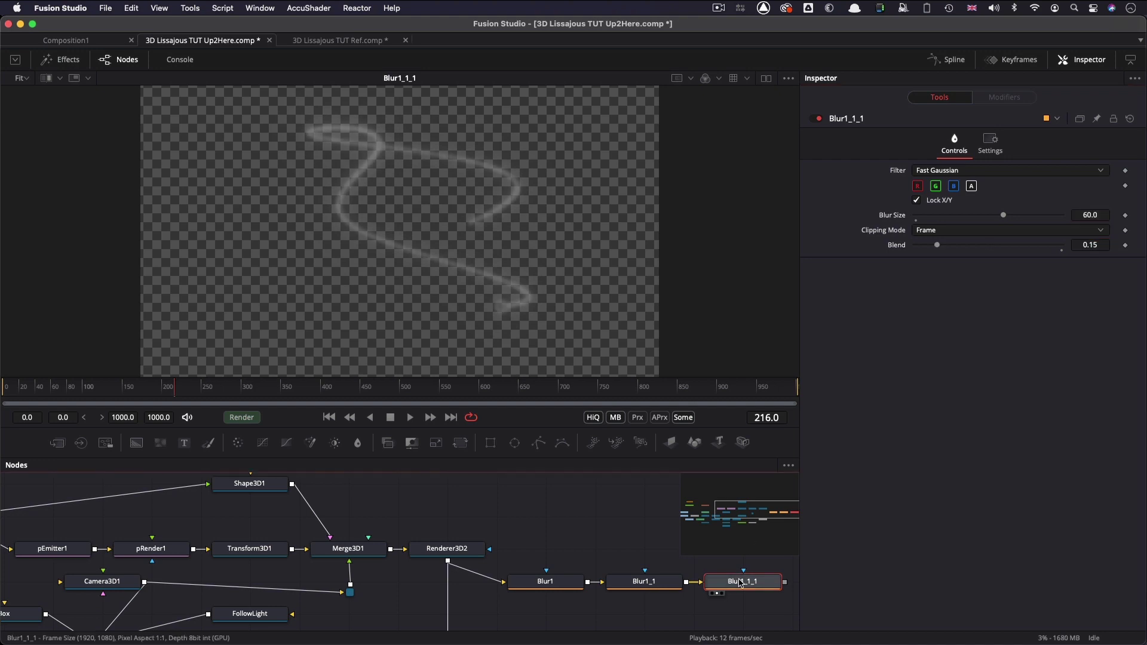
{"action": "key", "text": "shift+space"}
{"action": "key", "text": "Return"}
Step: Tint the glow blue in ColorGain1 with Red 0.431 and Green 0.837
{"action": "mouse_move", "coordinate": [989, 207]}
{"action": "left_mouse_down"}
{"action": "mouse_move", "coordinate": [950, 216]}
{"action": "mouse_move", "coordinate": [979, 228]}
{"action": "left_mouse_up"}
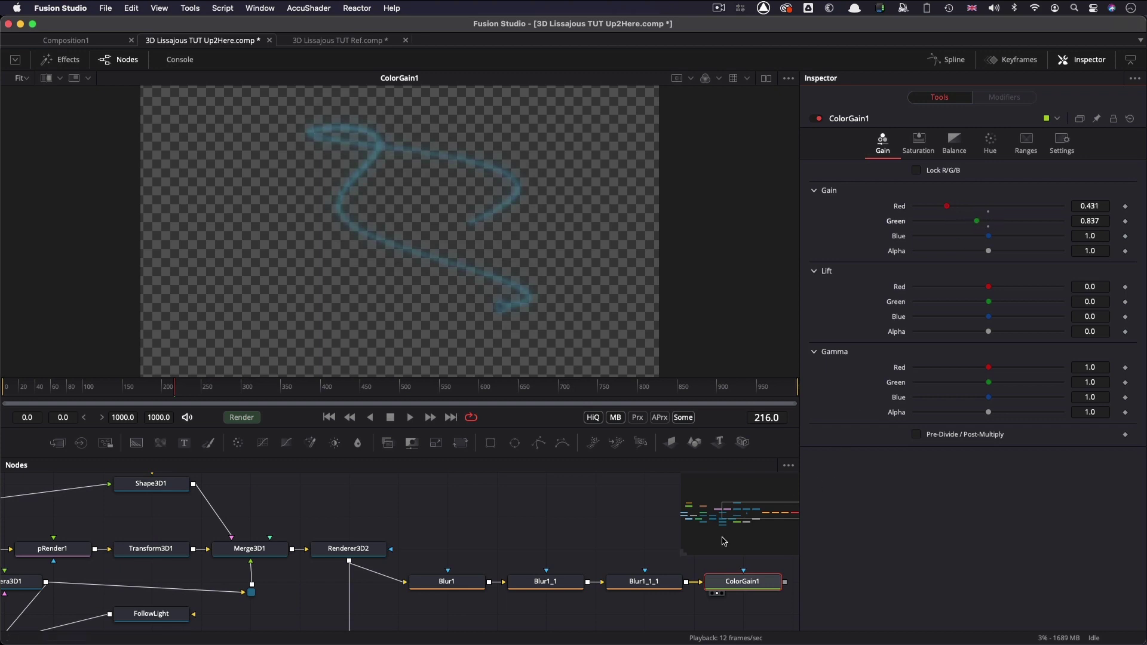
{"action": "left_click", "coordinate": [759, 544]}
{"action": "left_click_drag", "start_coordinate": [759, 543], "coordinate": [777, 518]}
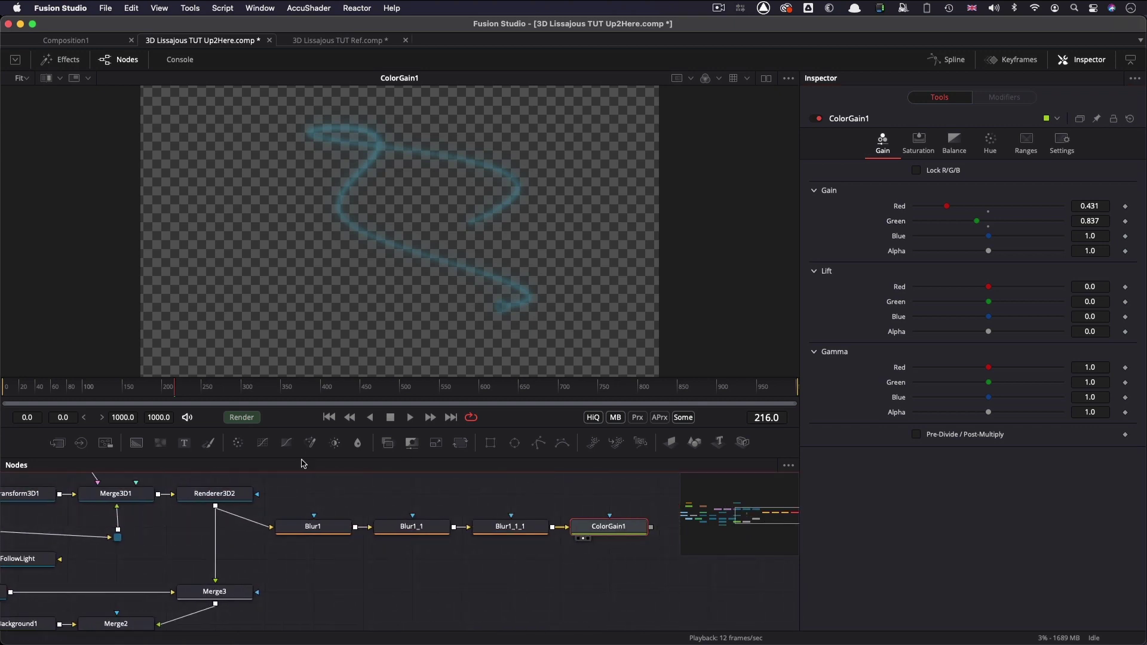
Step: Insert Merge4 after Renderer3D2 and keep Renderer3D2 feeding the blur chain
{"action": "left_click", "coordinate": [224, 495]}
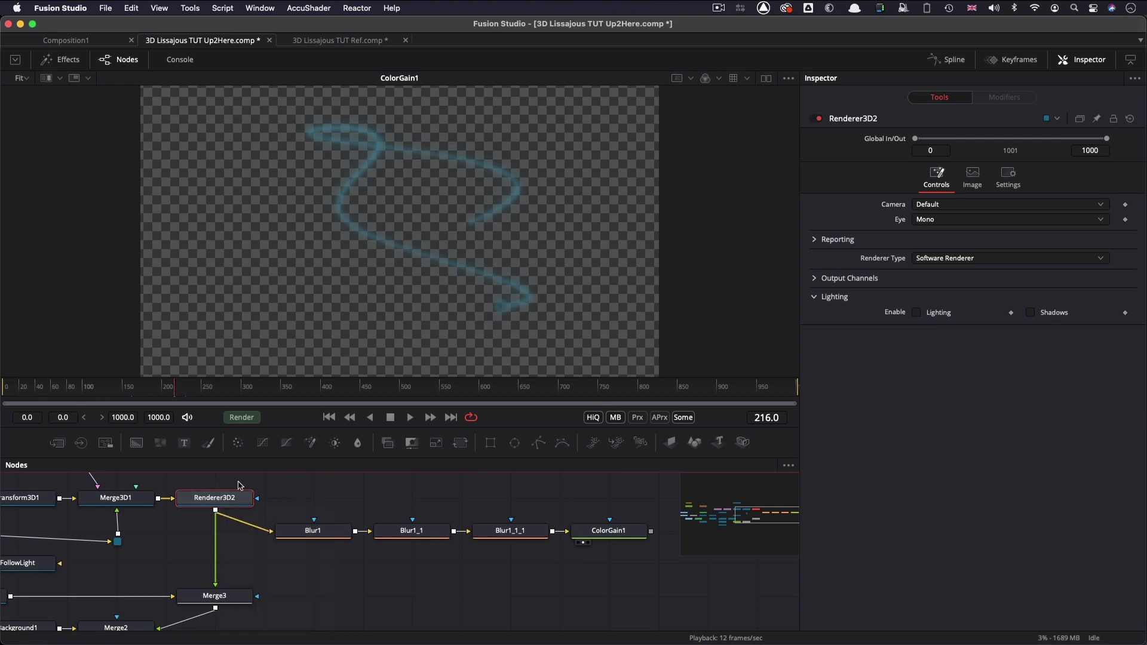
{"action": "key", "text": "shift+space"}
{"action": "type", "text": "col"}
{"action": "key", "text": "BackSpace"}
{"action": "key", "text": "BackSpace"}
{"action": "key", "text": "BackSpace"}
{"action": "type", "text": "mrg"}
{"action": "key", "text": "Return"}
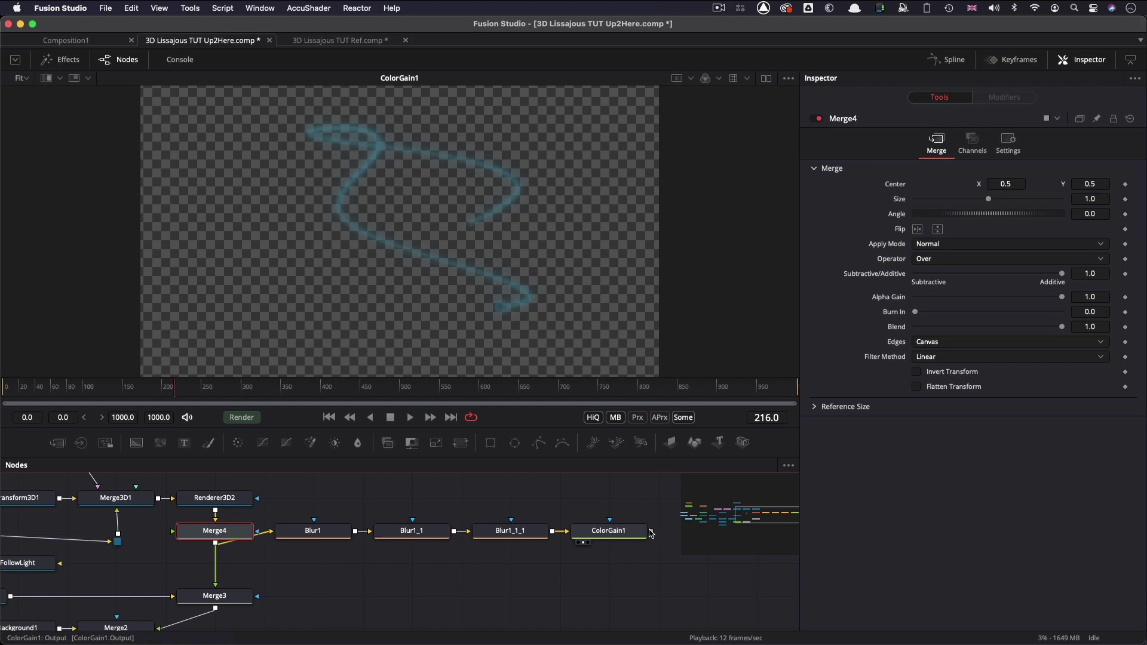
{"action": "left_click_drag", "start_coordinate": [651, 531], "coordinate": [247, 582]}
{"action": "left_click_drag", "start_coordinate": [639, 534], "coordinate": [639, 500]}
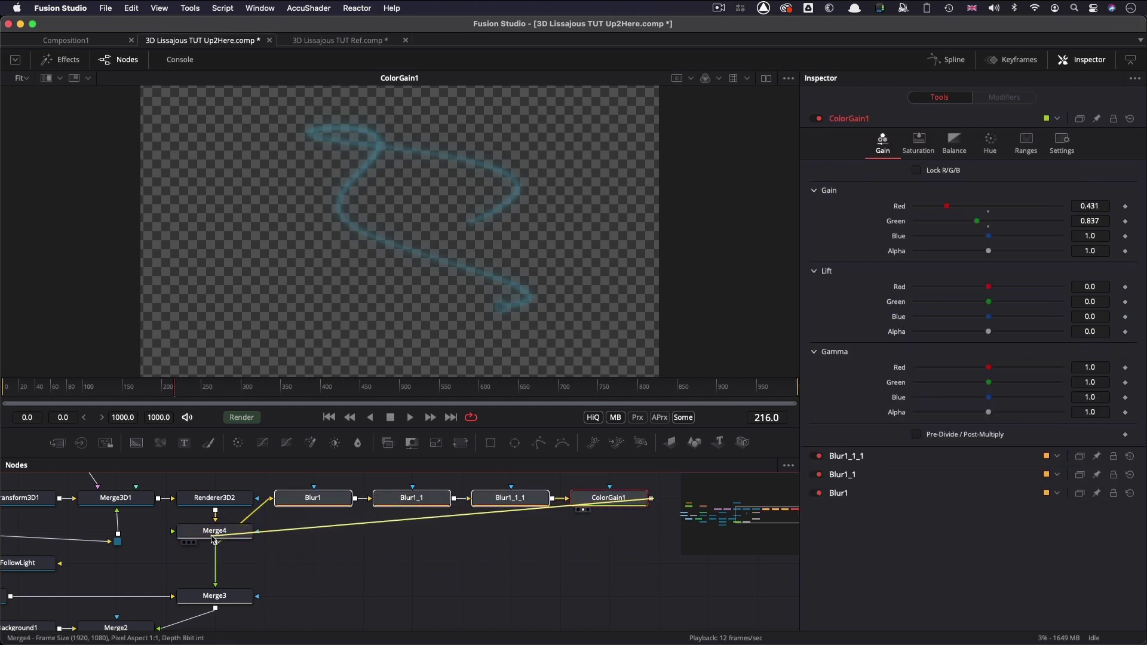
{"action": "left_click_drag", "start_coordinate": [215, 512], "coordinate": [311, 502]}
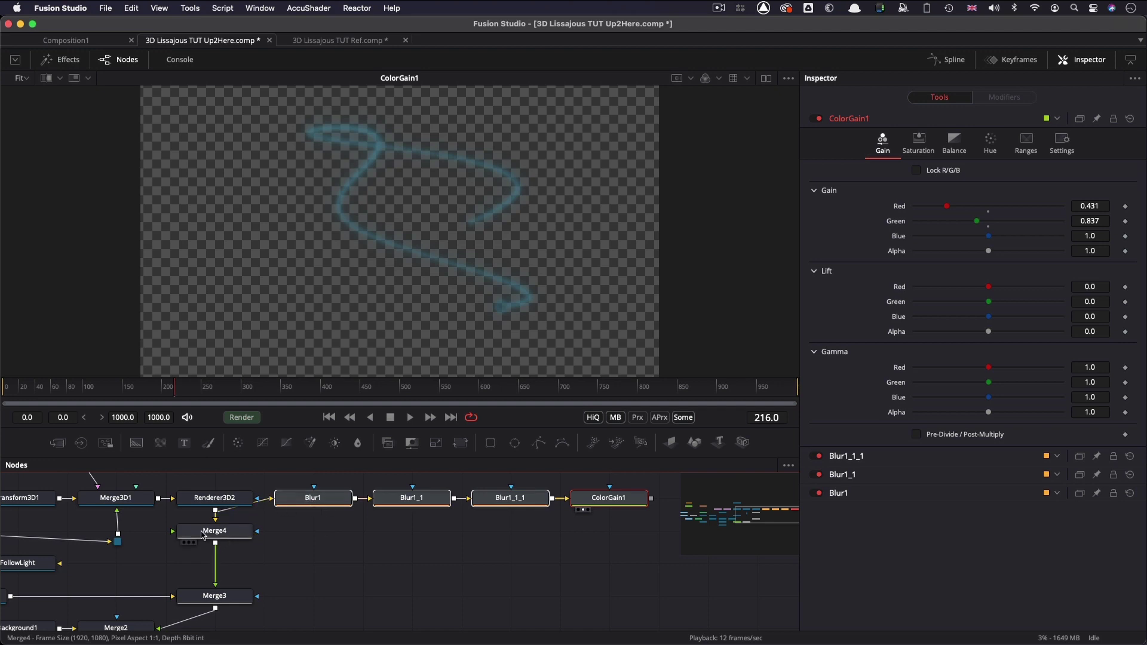
Step: Connect ColorGain1 as Merge4's foreground and set Alpha Gain to 0 for additive glow
{"action": "left_click", "coordinate": [219, 536]}
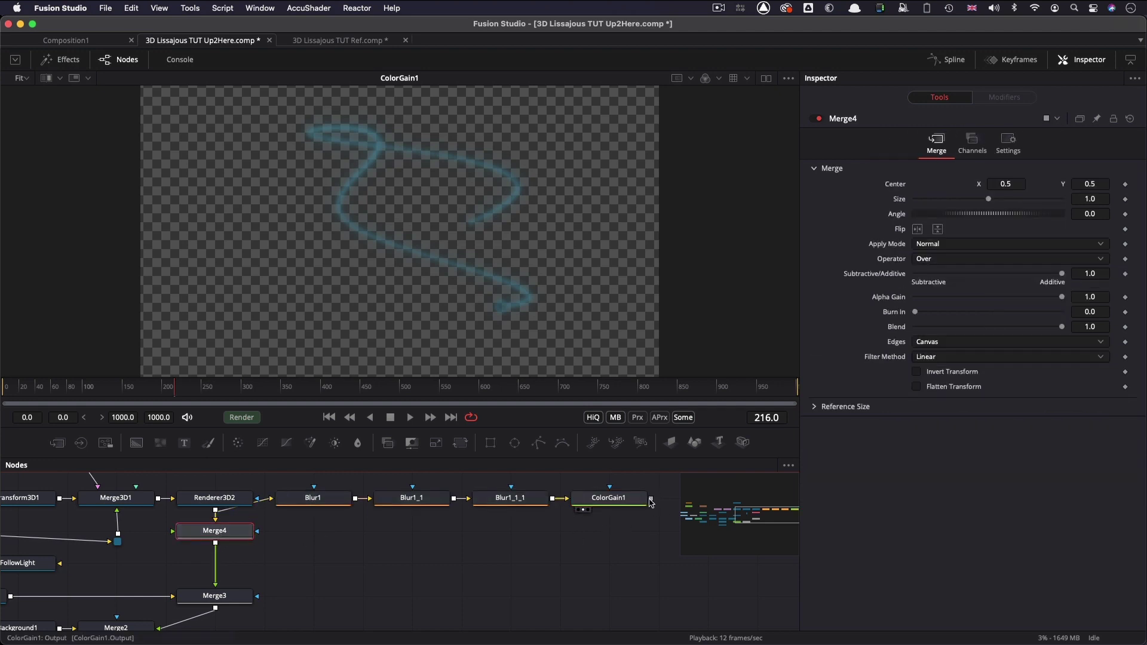
{"action": "left_click_drag", "start_coordinate": [651, 498], "coordinate": [205, 536]}
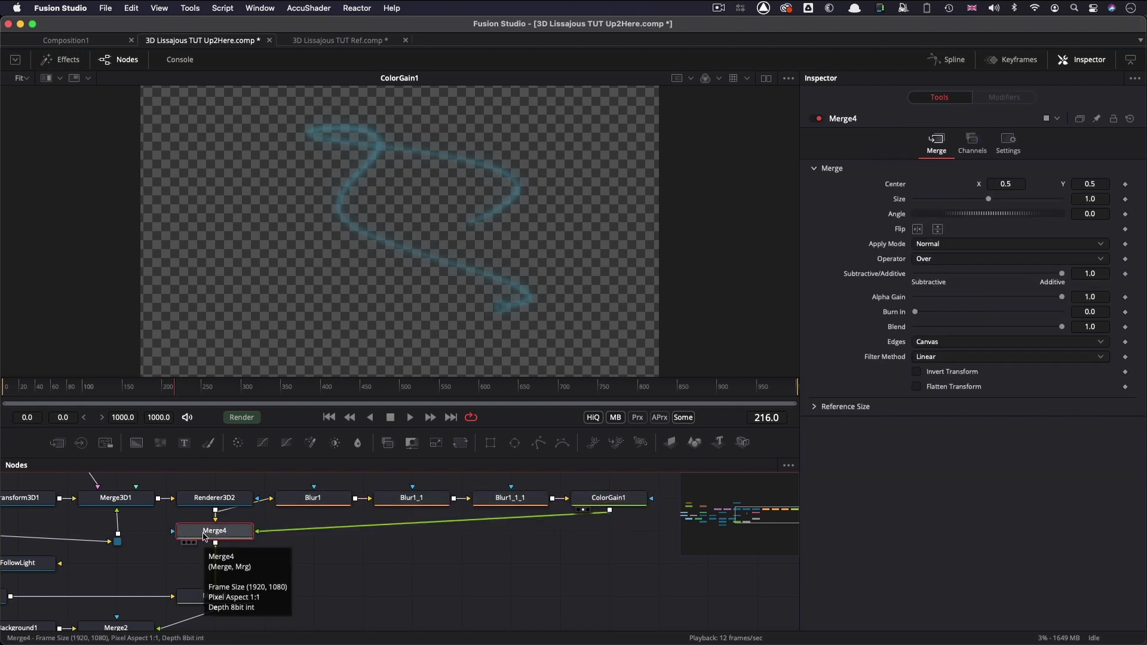
{"action": "key", "text": "1"}
{"action": "left_click_drag", "start_coordinate": [1062, 297], "coordinate": [914, 298]}
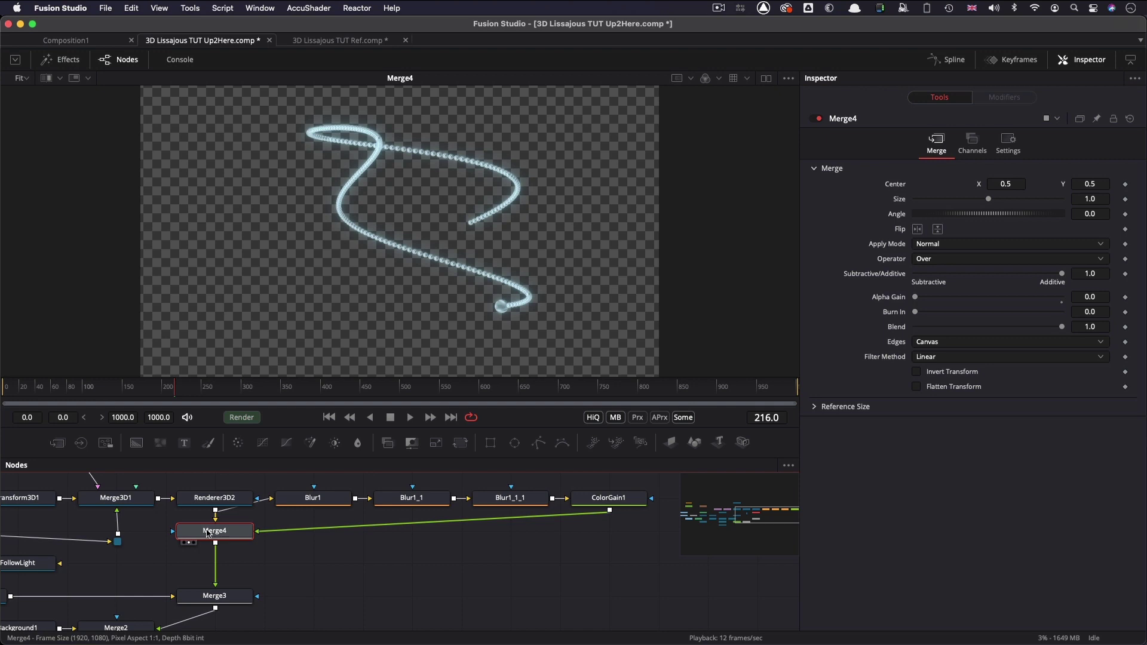
Step: Compare the trail and the final Merge2 composite with and without the glow
{"action": "key", "text": "ctrl+p"}
{"action": "key", "text": "ctrl+p"}
{"action": "key", "text": "ctrl+p"}
{"action": "key", "text": "ctrl+p"}
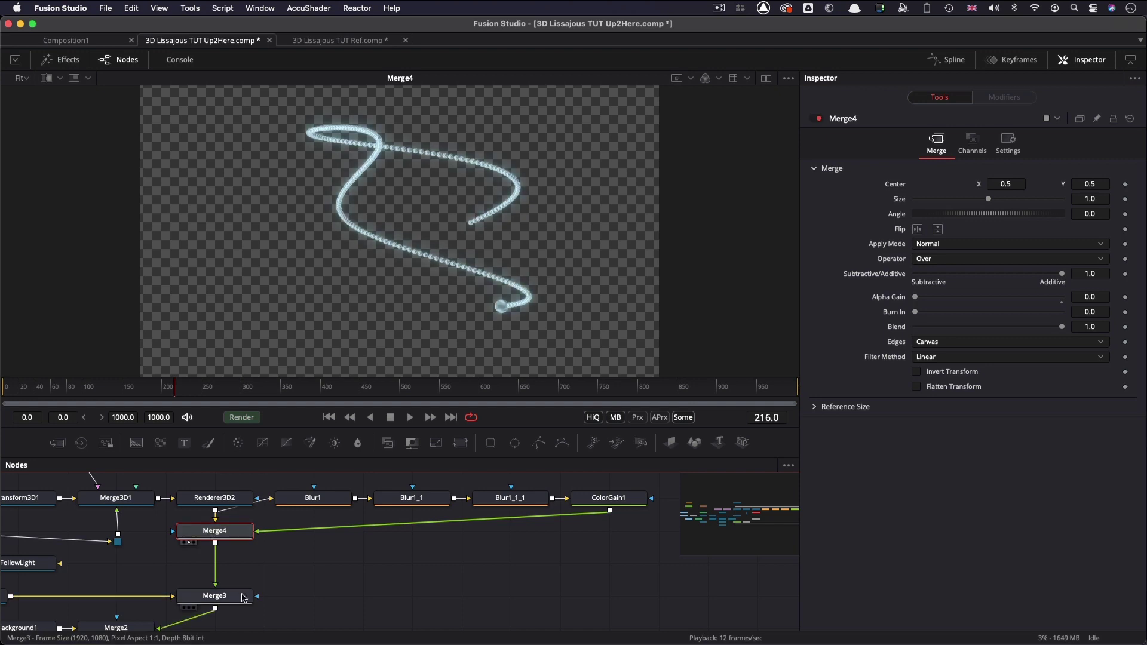
{"action": "left_click_drag", "start_coordinate": [119, 627], "coordinate": [327, 246]}
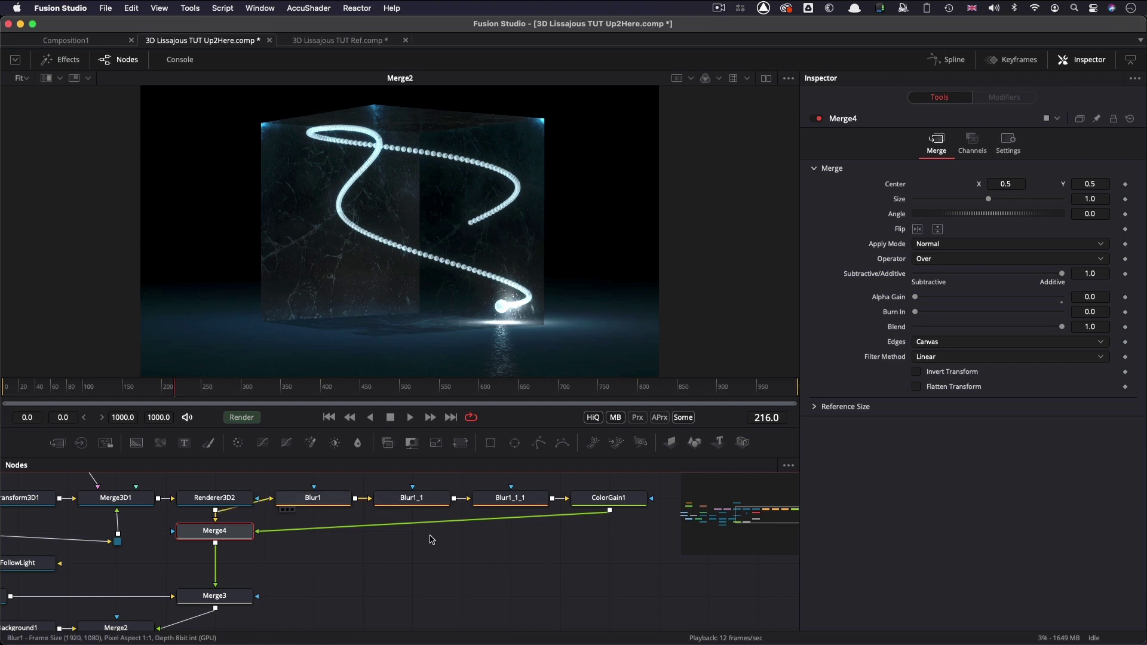
{"action": "key", "text": "ctrl+p"}
{"action": "key", "text": "ctrl+p"}
{"action": "key", "text": "ctrl+p"}
{"action": "key", "text": "ctrl+p"}
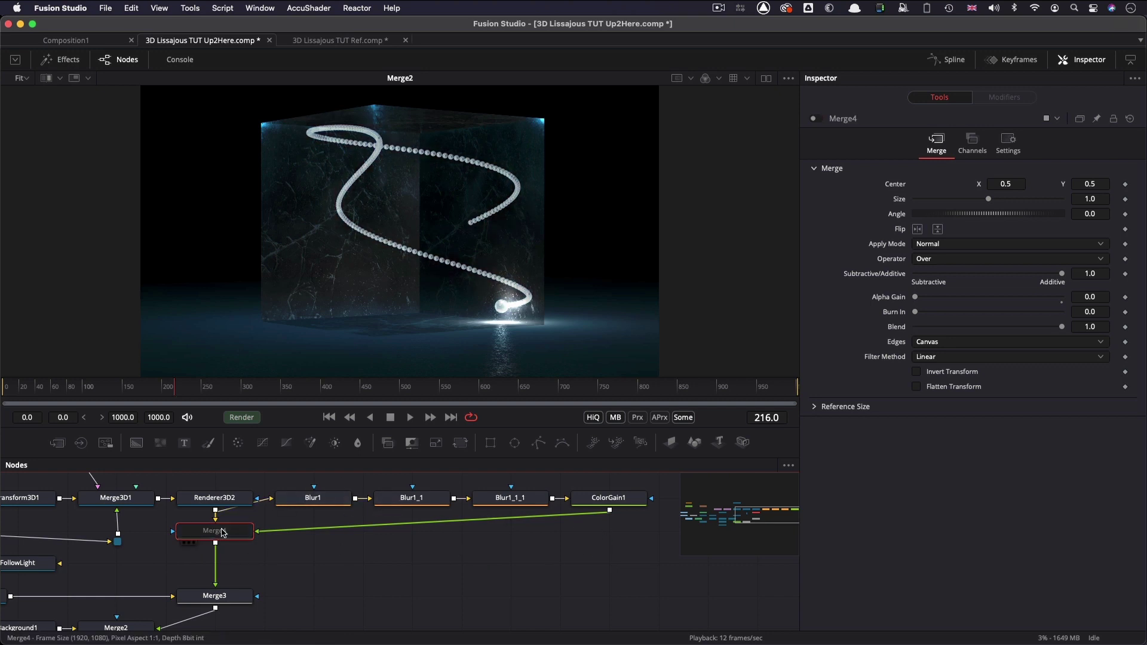
{"action": "key", "text": "ctrl+p"}
{"action": "key", "text": "ctrl+p"}
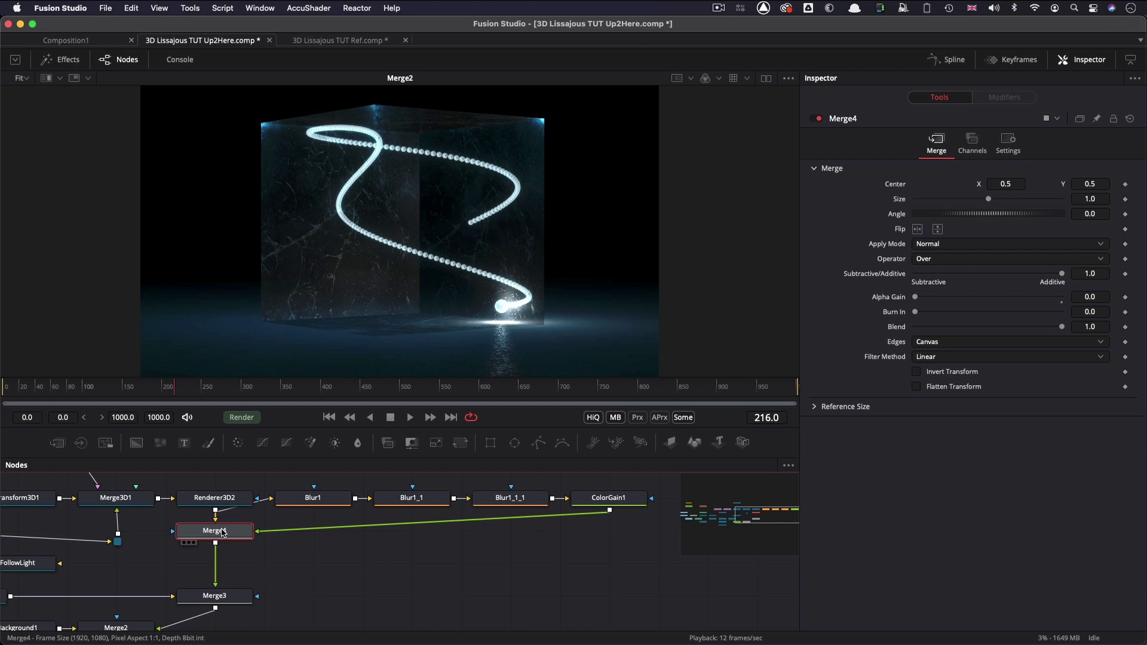
{"action": "left_click", "coordinate": [608, 499]}
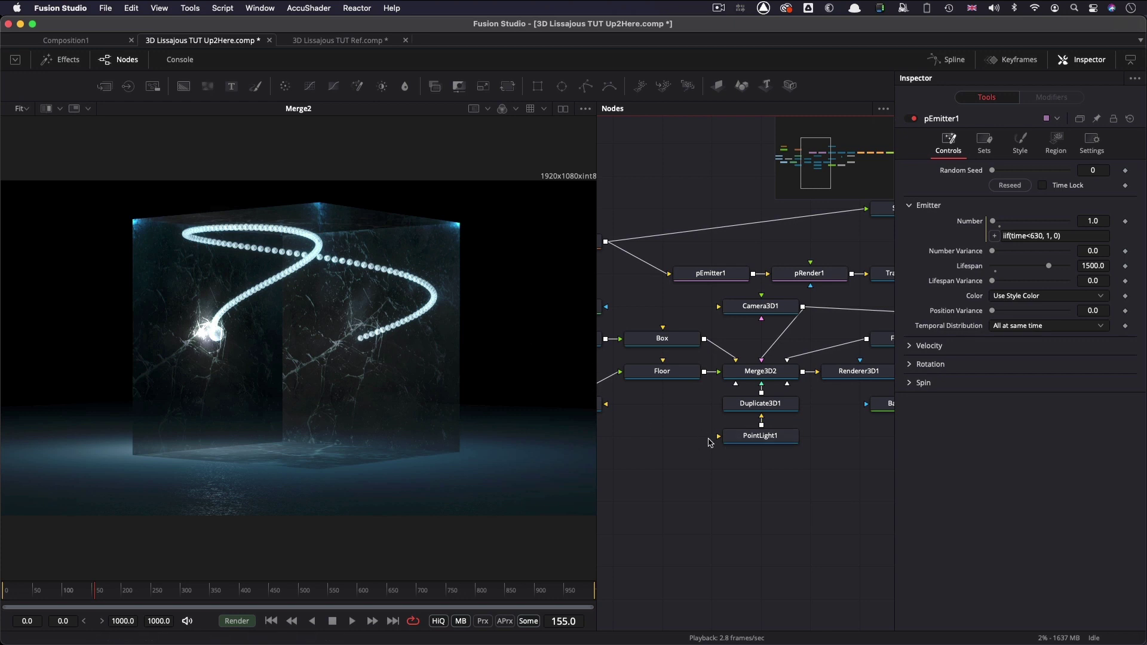
Step: Set pEmitter1's Number expression to iif(time<630, 2, 0)
{"action": "left_click", "coordinate": [706, 273]}
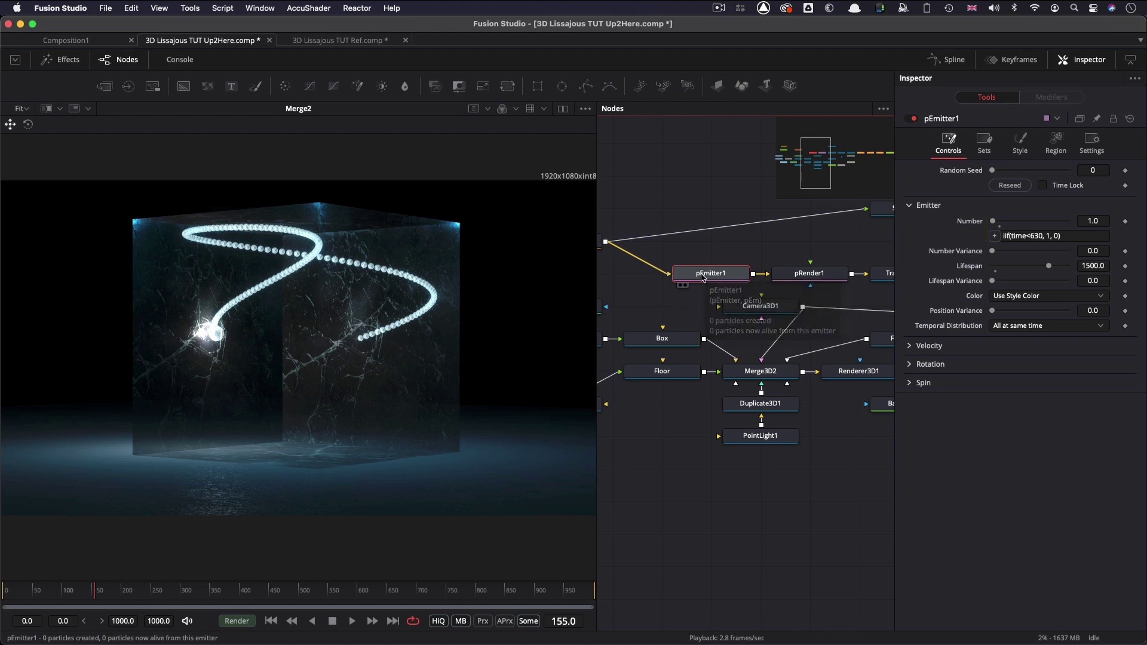
{"action": "left_click", "coordinate": [1049, 234]}
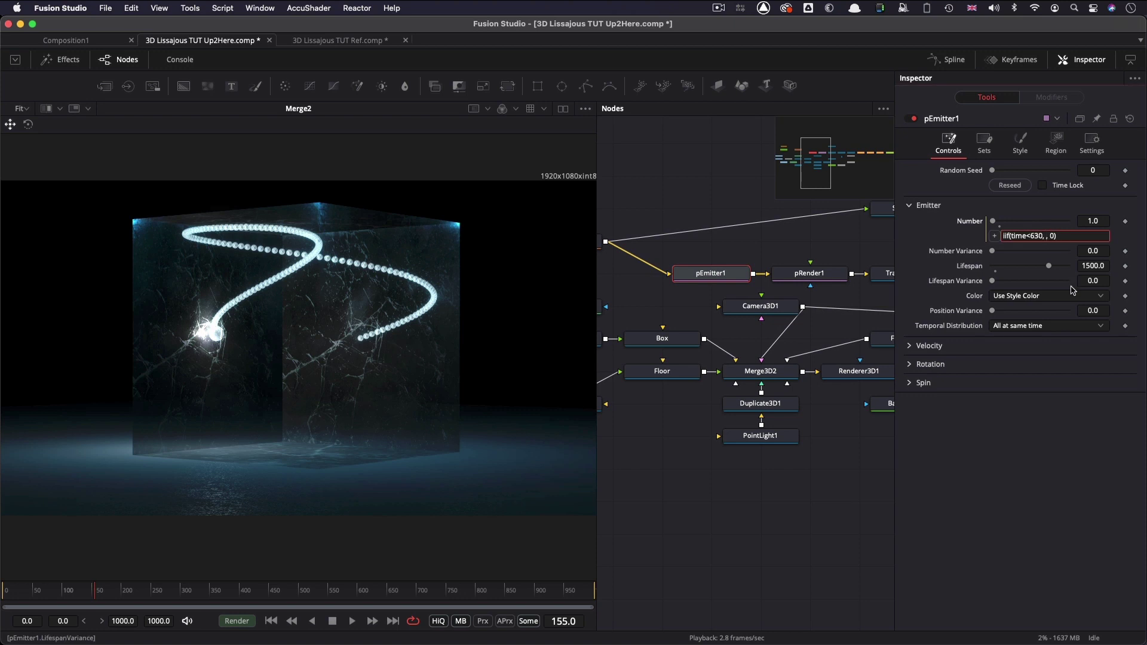
{"action": "key", "text": "Tab"}
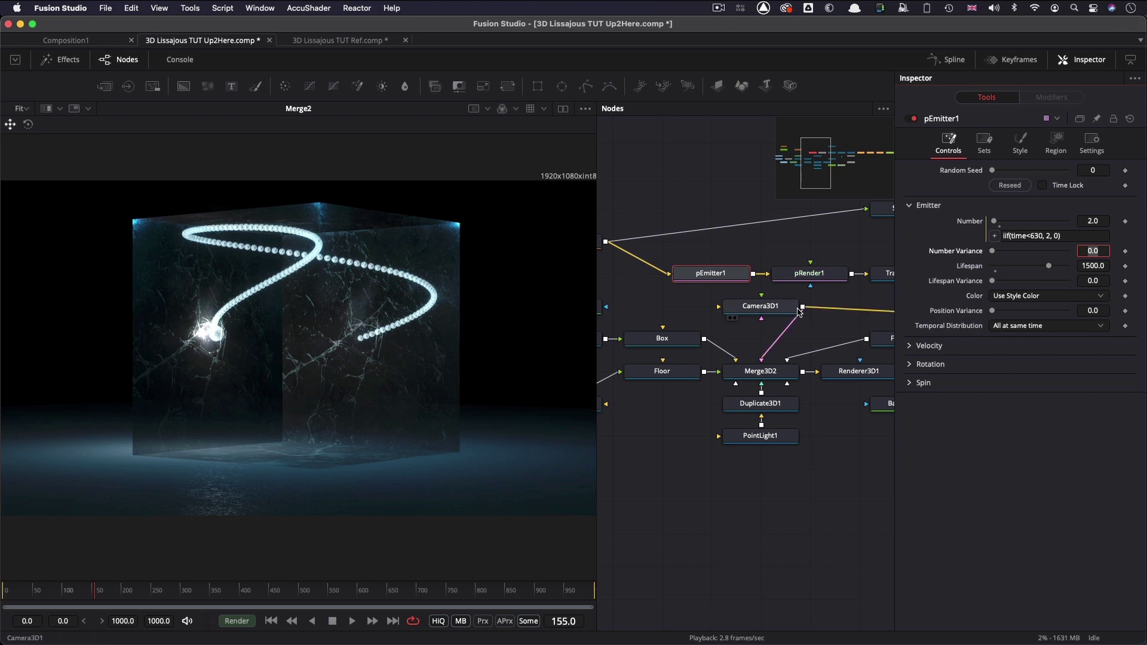
Step: Set pRender1's Sub-frame Accuracy to 2
{"action": "left_click", "coordinate": [818, 276]}
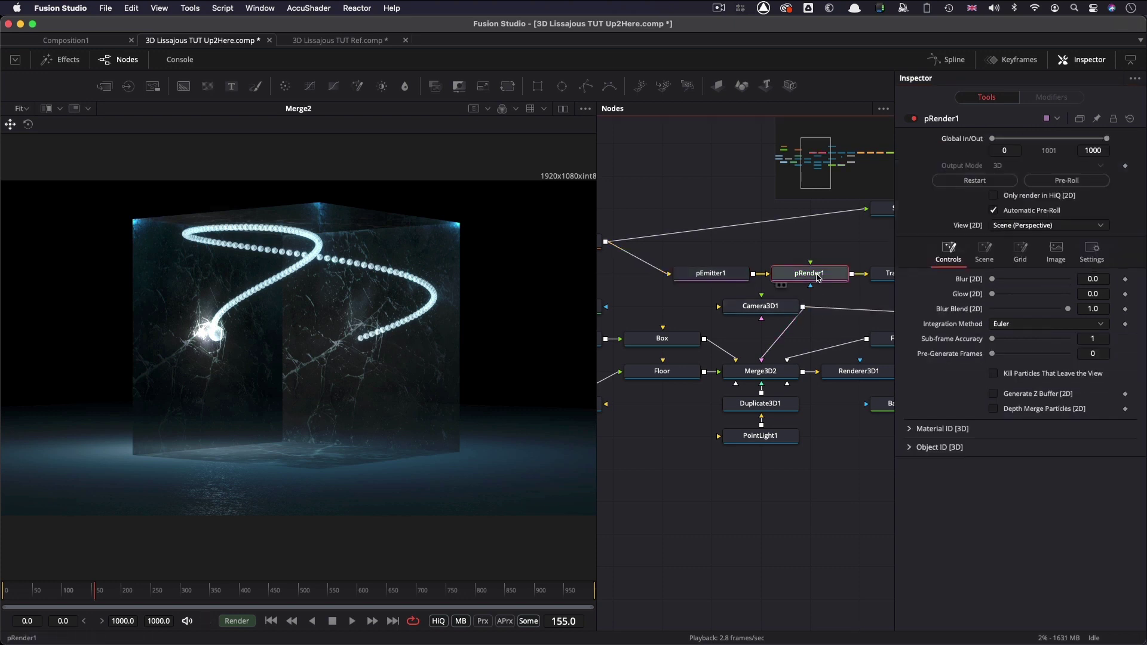
{"action": "left_click", "coordinate": [1106, 339]}
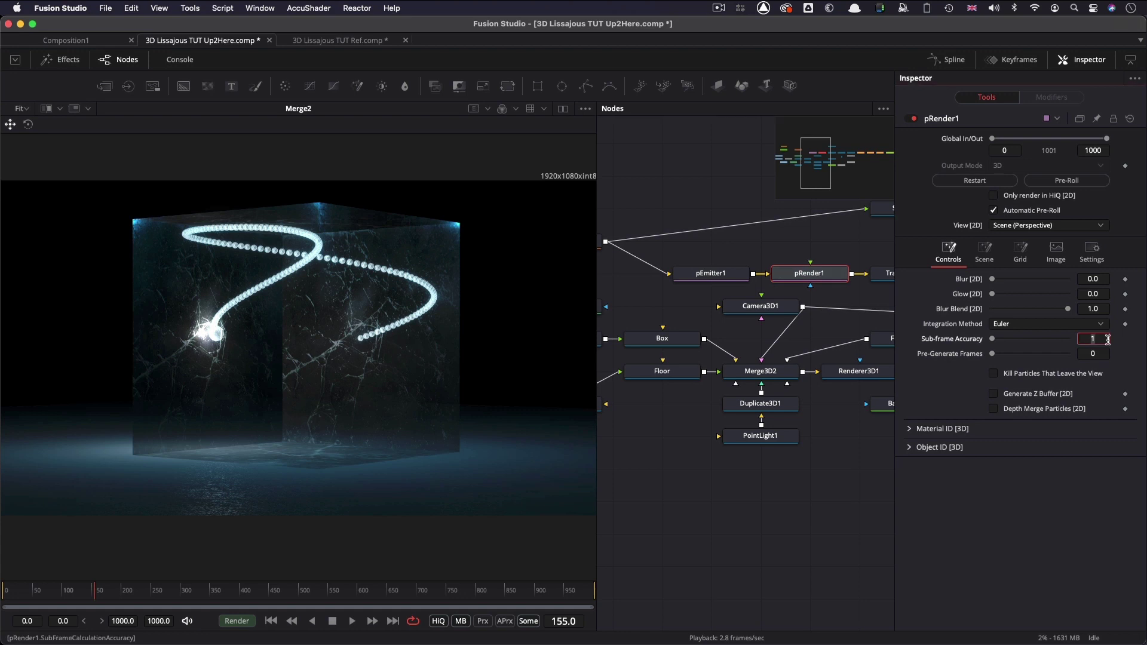
{"action": "key", "text": "Tab"}
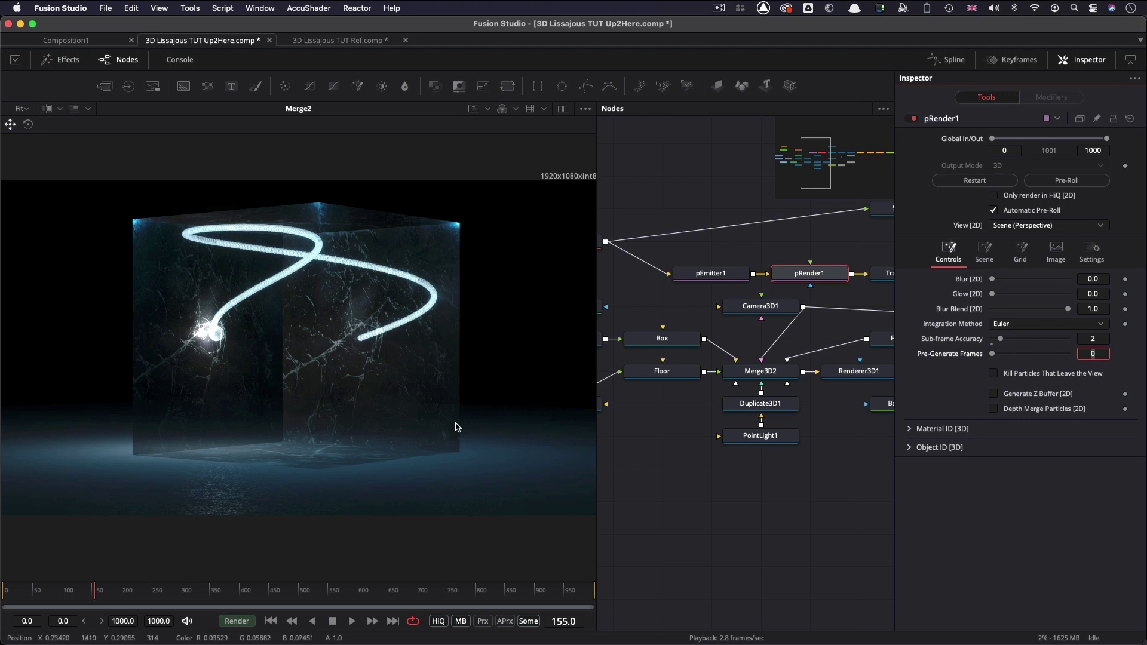
Step: Give the Ball node's Rotation X and Rotation Z the expression time
{"action": "scroll", "coordinate": [785, 422], "scroll_direction": "right", "scroll_amount": 5}
{"action": "left_click", "coordinate": [681, 205]}
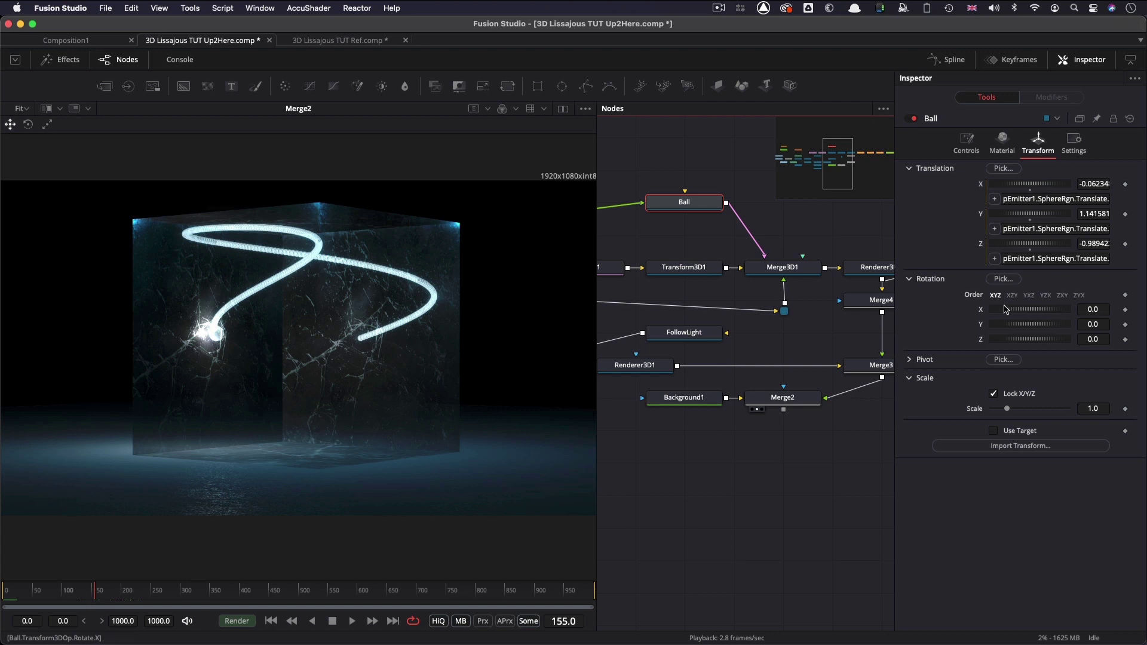
{"action": "right_click", "coordinate": [977, 310]}
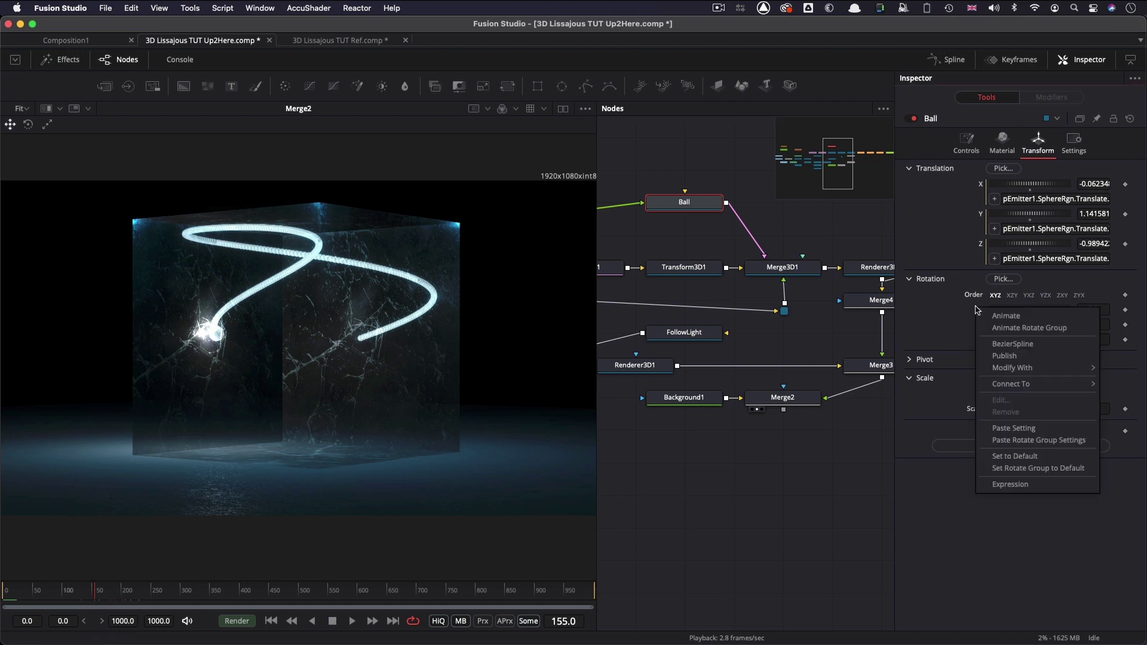
{"action": "left_click", "coordinate": [1052, 302]}
{"action": "type", "text": "time"}
{"action": "key", "text": "Return"}
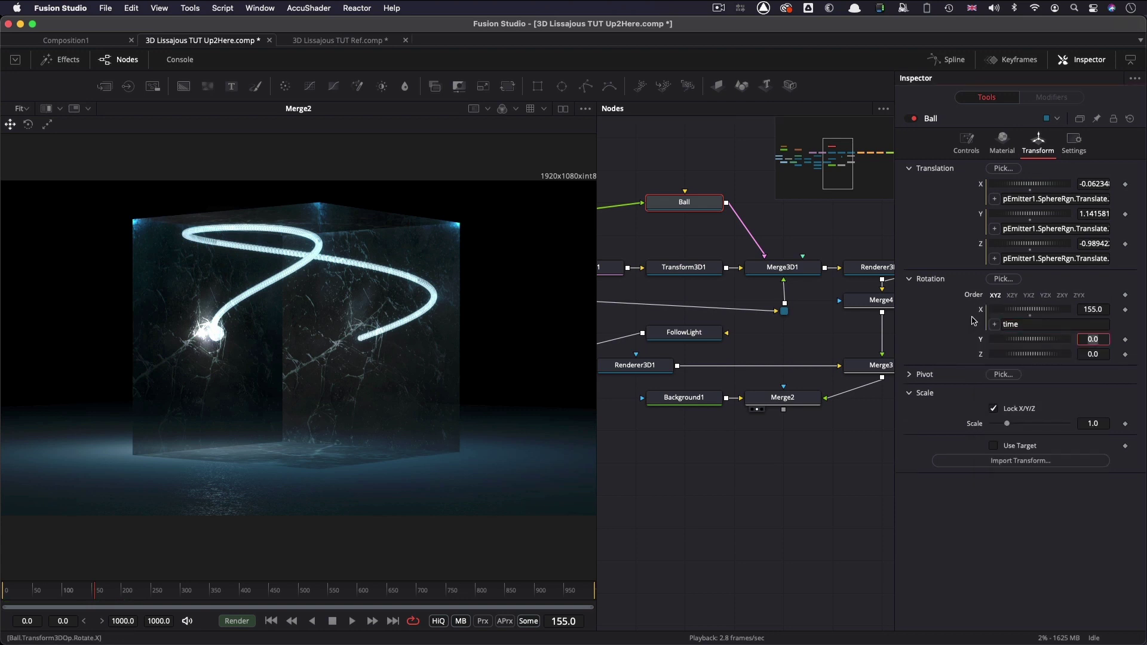
{"action": "right_click", "coordinate": [974, 356]}
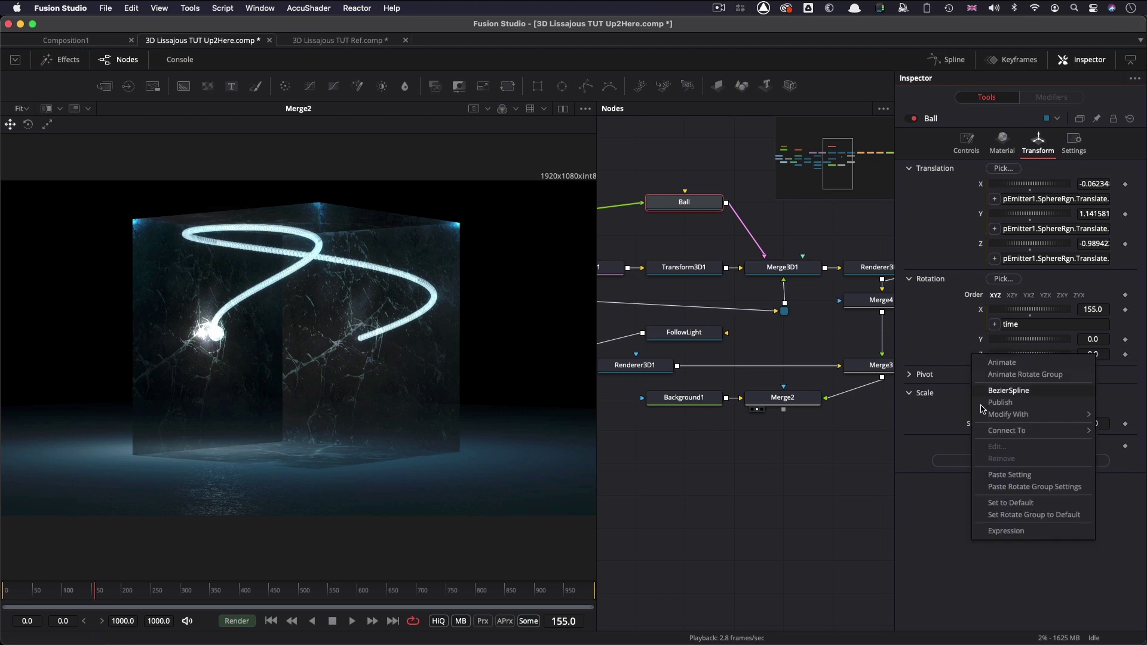
{"action": "left_click", "coordinate": [1006, 531]}
{"action": "type", "text": "time"}
{"action": "key", "text": "Return"}
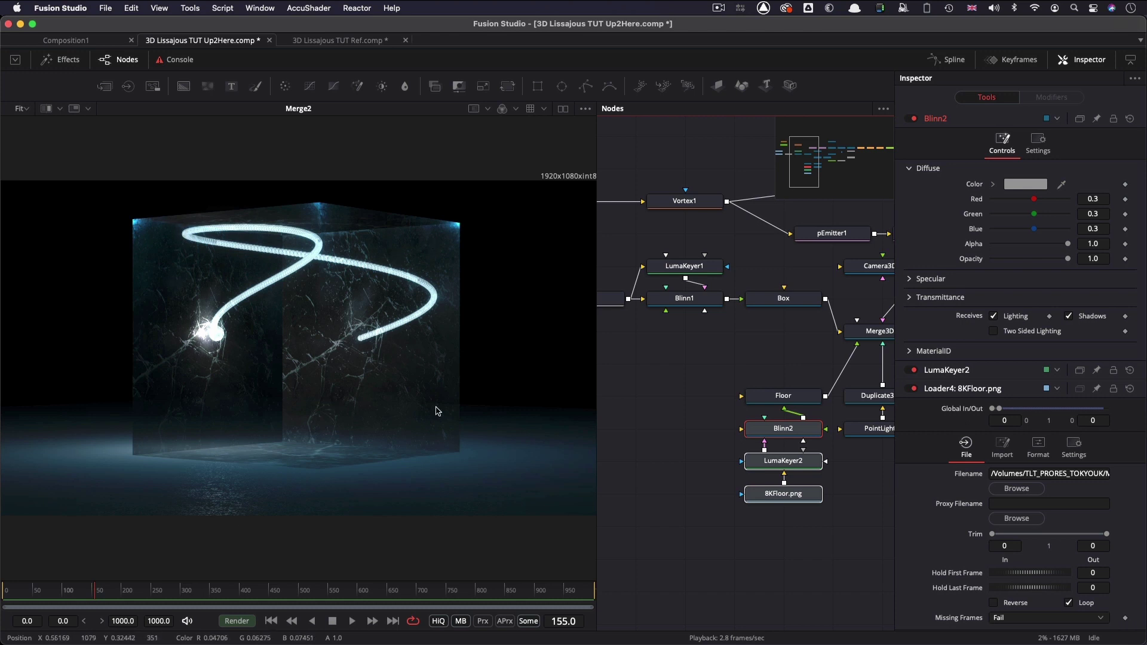
Step: Paste a copy of Box as Box_1 below Blinn1 and connect Blinn1 to its material input
{"action": "left_click", "coordinate": [779, 303]}
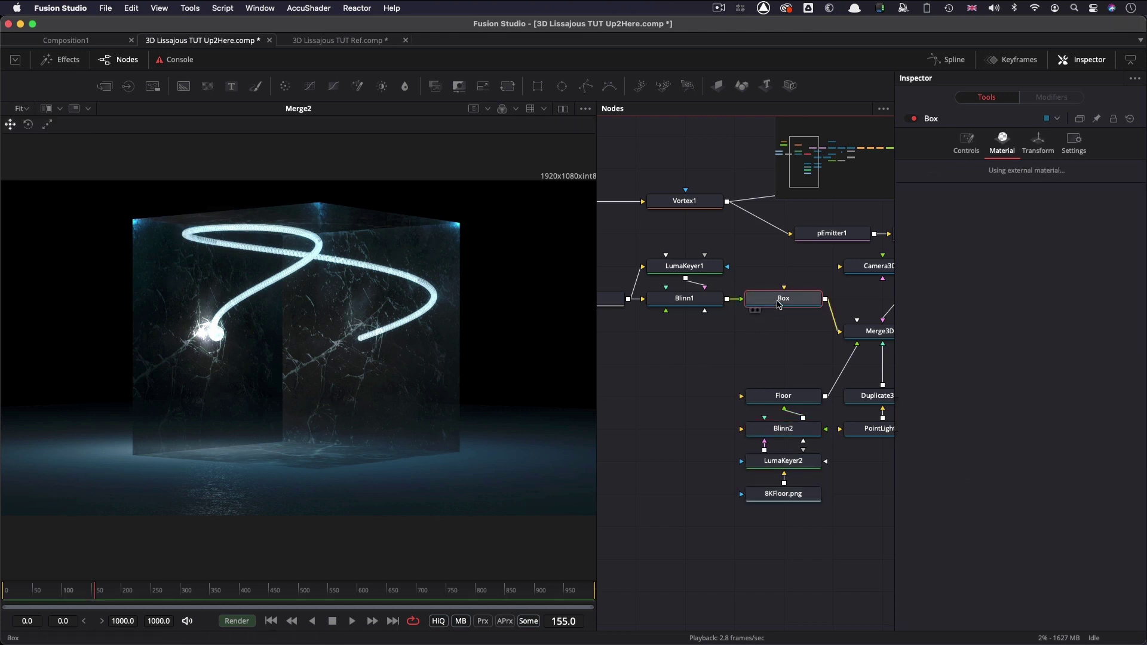
{"action": "left_click", "coordinate": [748, 338]}
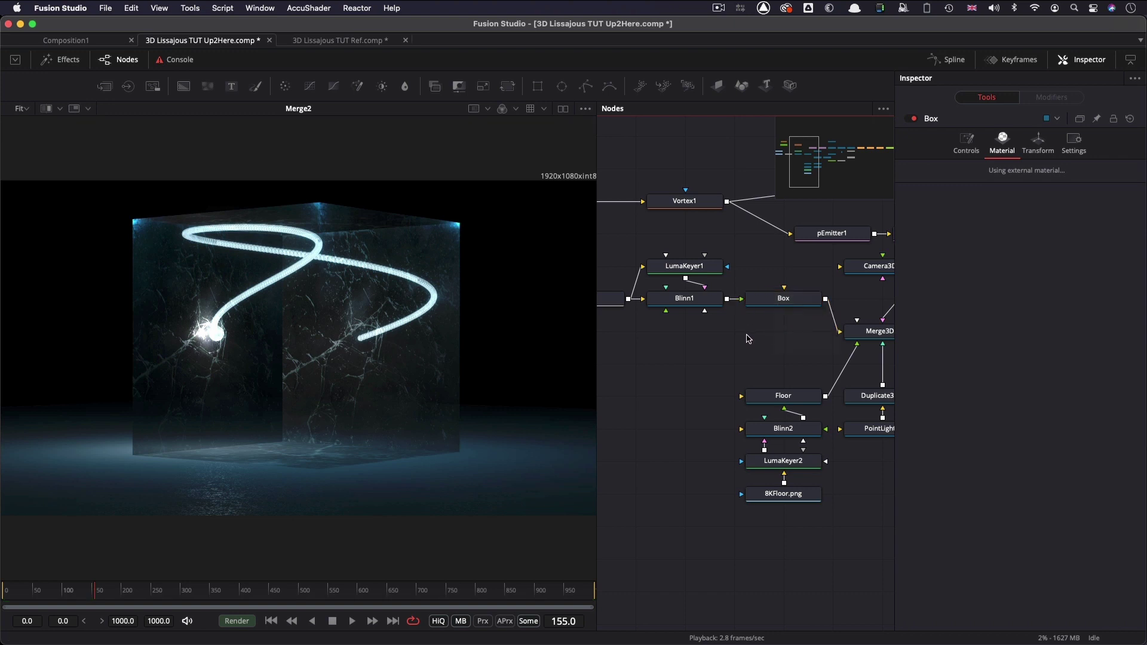
{"action": "key", "text": "ctrl+v"}
{"action": "left_click_drag", "start_coordinate": [737, 332], "coordinate": [738, 365]}
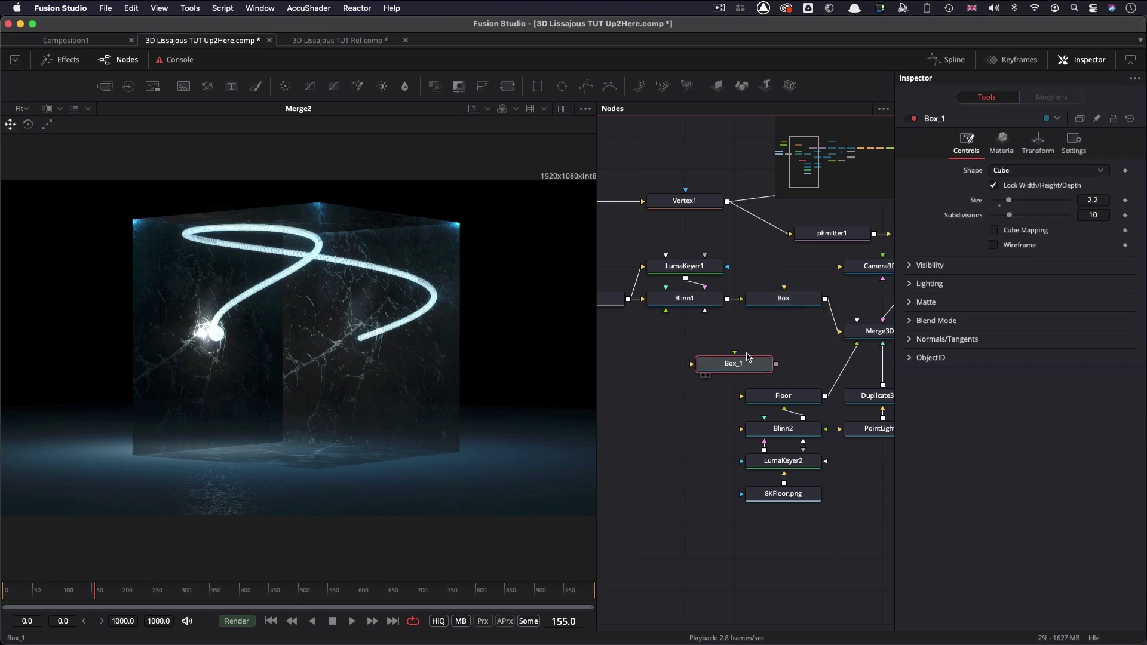
{"action": "left_click_drag", "start_coordinate": [727, 299], "coordinate": [868, 337]}
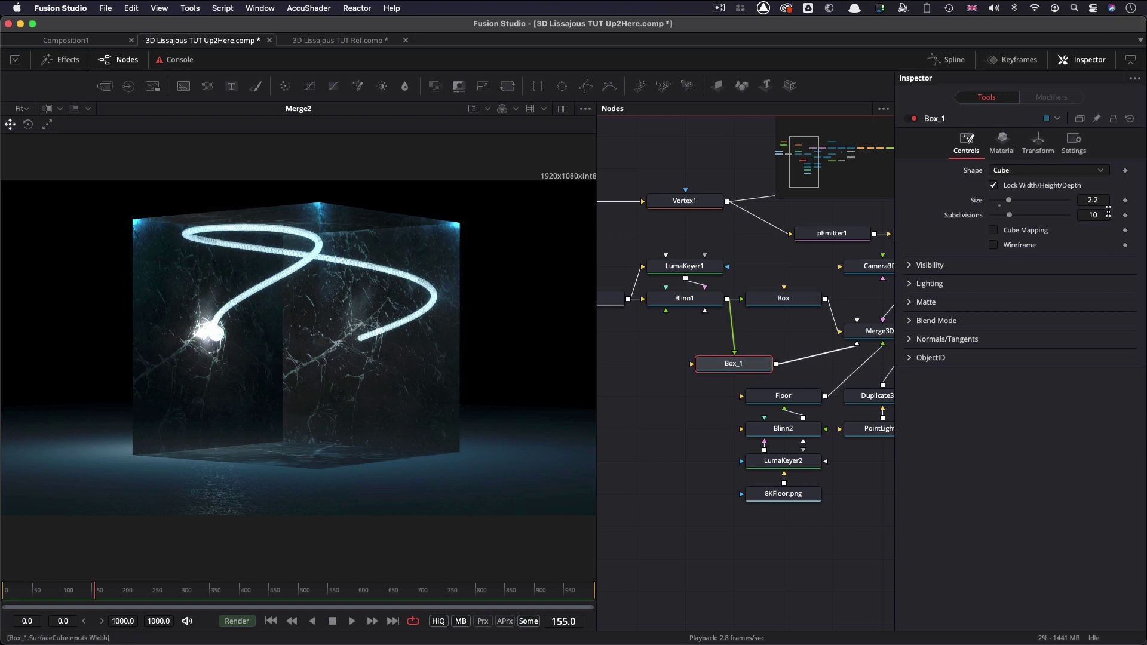
Step: Set Box_1's Size to 2.175
{"action": "left_click", "coordinate": [1104, 200]}
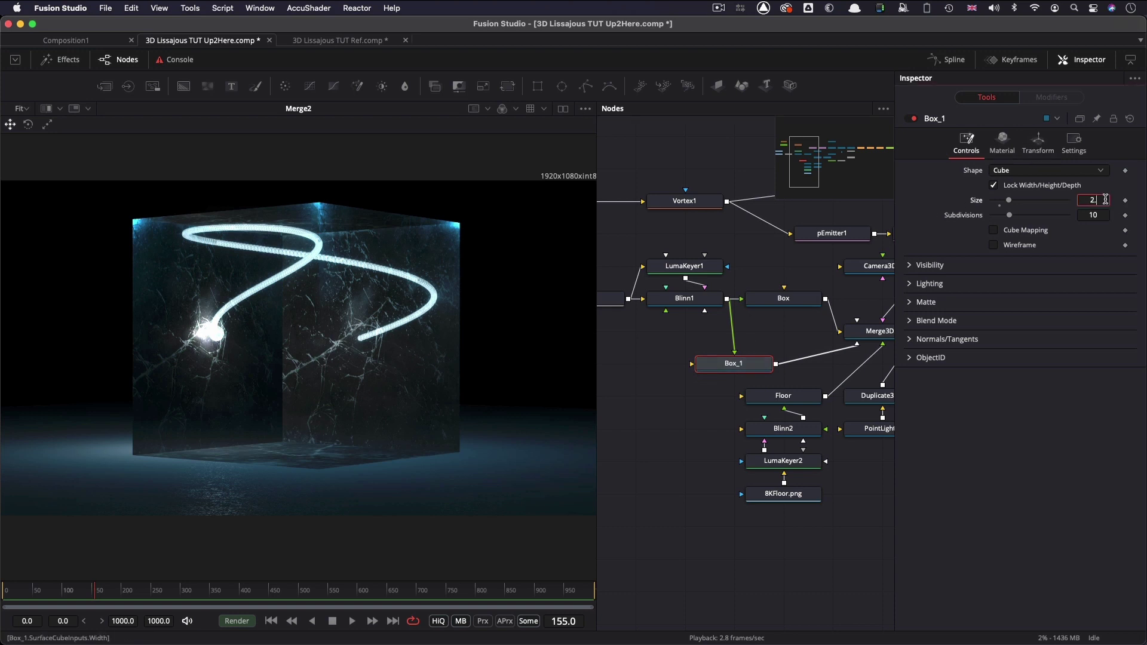
{"action": "type", "text": "5"}
{"action": "key", "text": "Tab"}
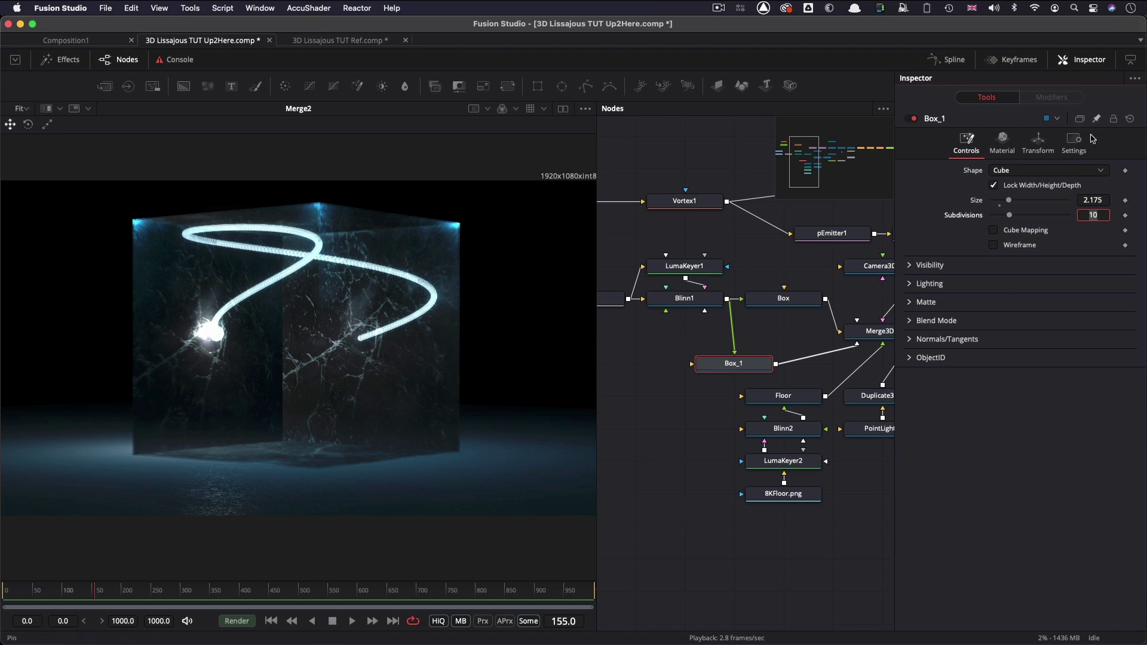
Step: Set Box_1's Rotation X to 180 and toggle the node off to compare the render
{"action": "left_click", "coordinate": [1039, 141]}
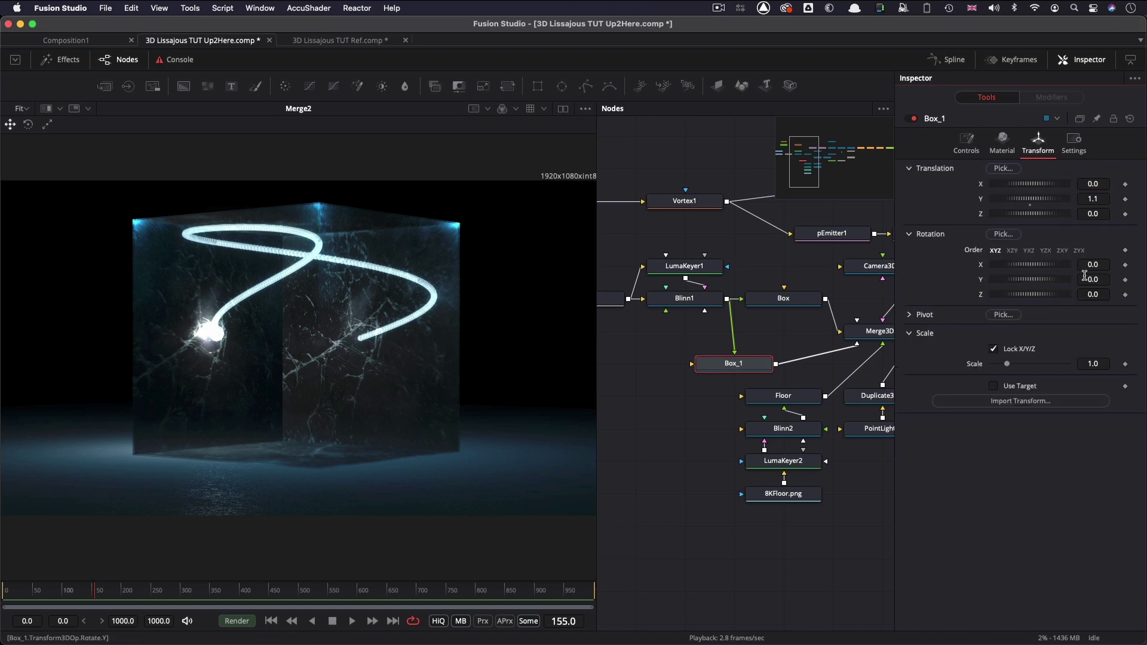
{"action": "left_click", "coordinate": [1108, 265]}
{"action": "key", "text": "Tab"}
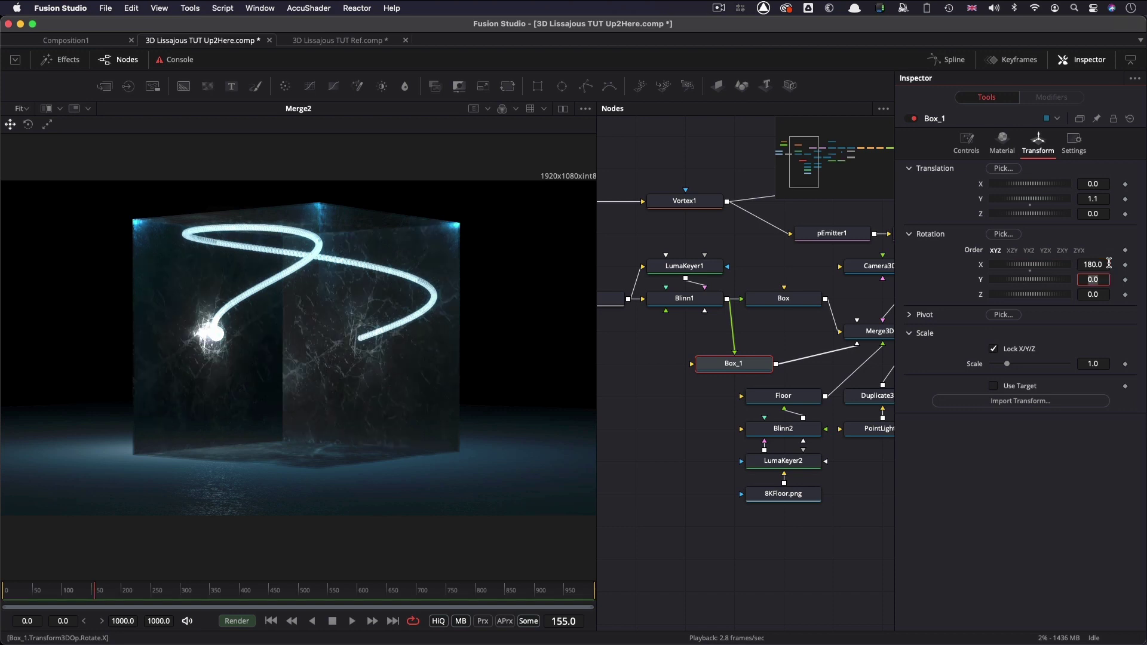
{"action": "left_click", "coordinate": [741, 365]}
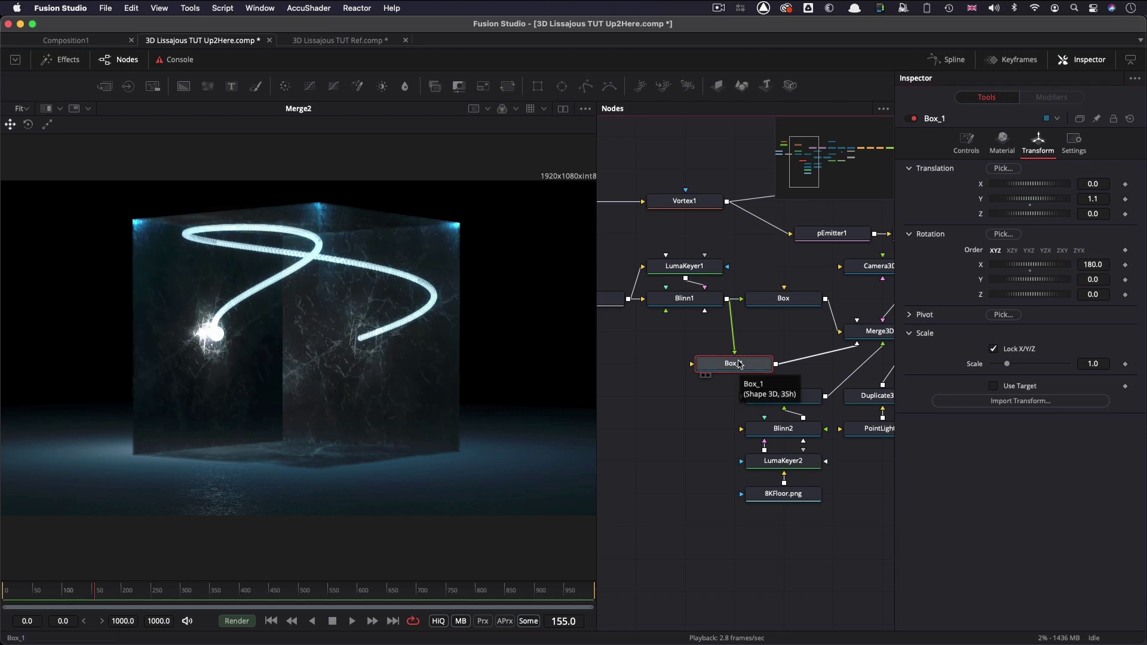
{"action": "key", "text": "ctrl+p"}
{"action": "key", "text": "ctrl+p"}
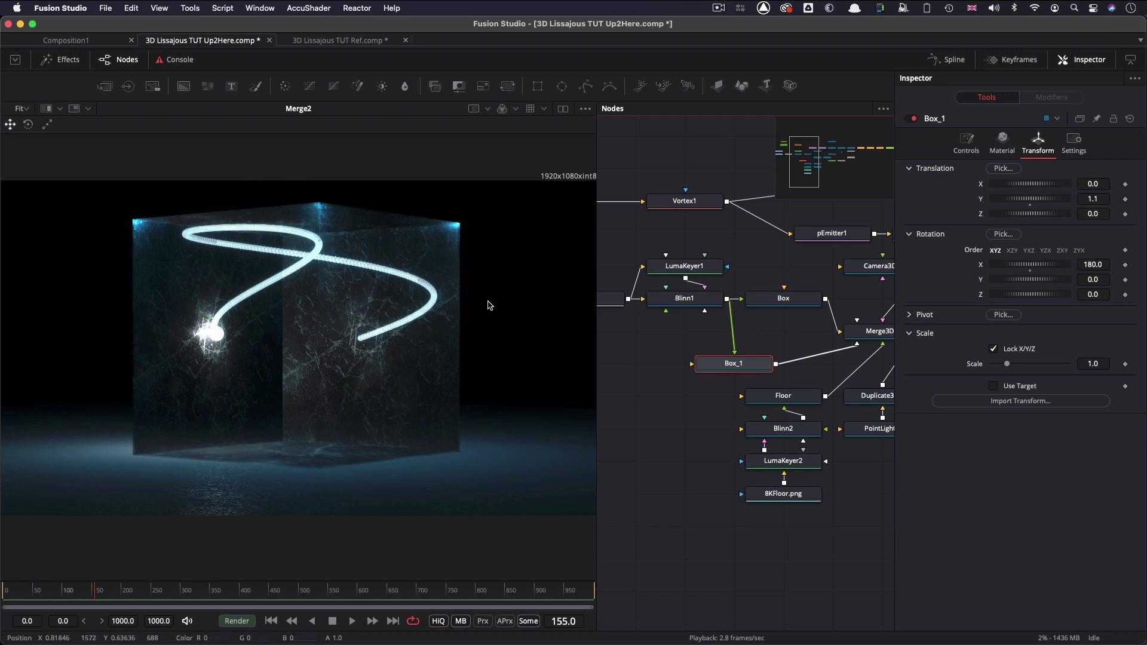
Step: Insert an Ambient Occlusion node after Renderer3D1
{"action": "left_click", "coordinate": [836, 170]}
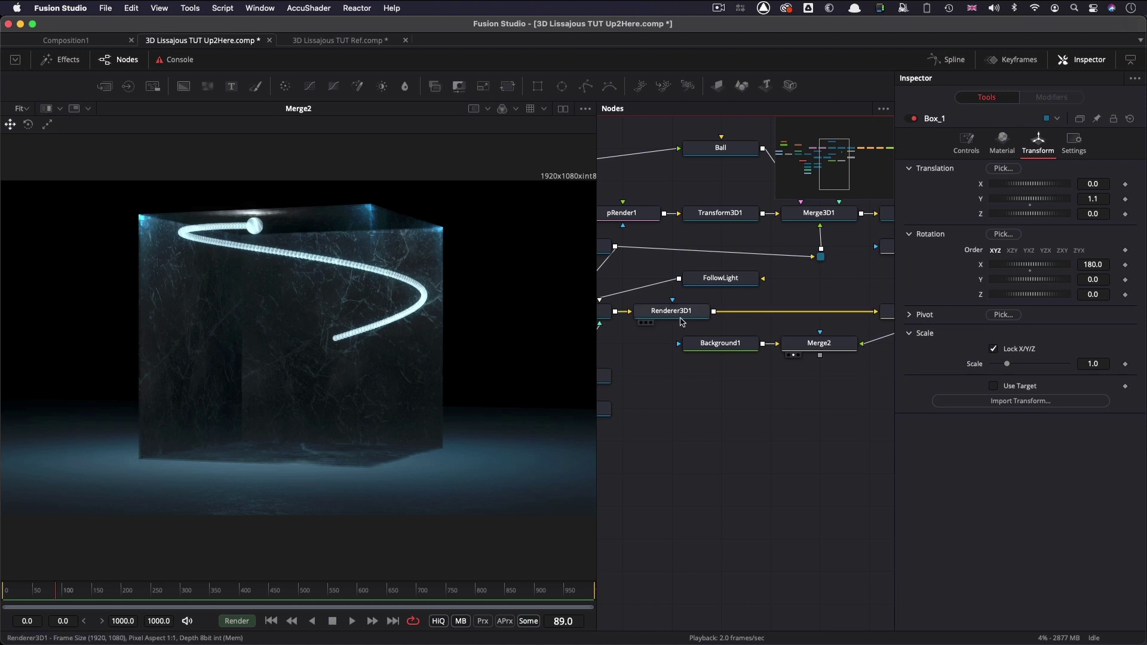
{"action": "left_click", "coordinate": [678, 314]}
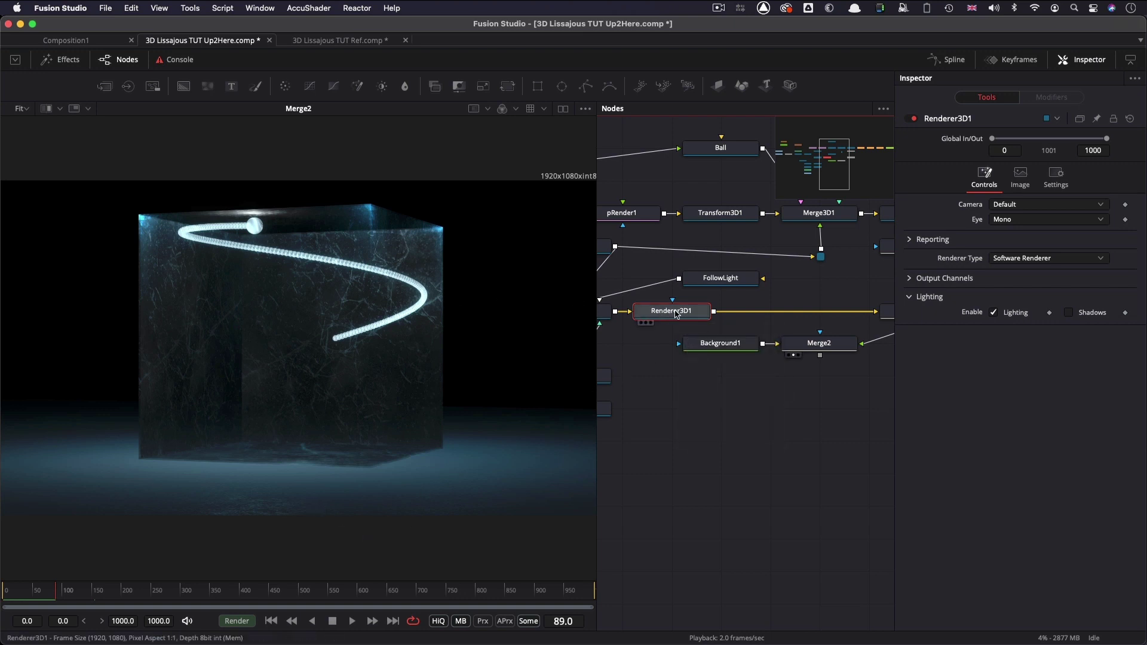
{"action": "key", "text": "shift+space"}
{"action": "type", "text": "amb"}
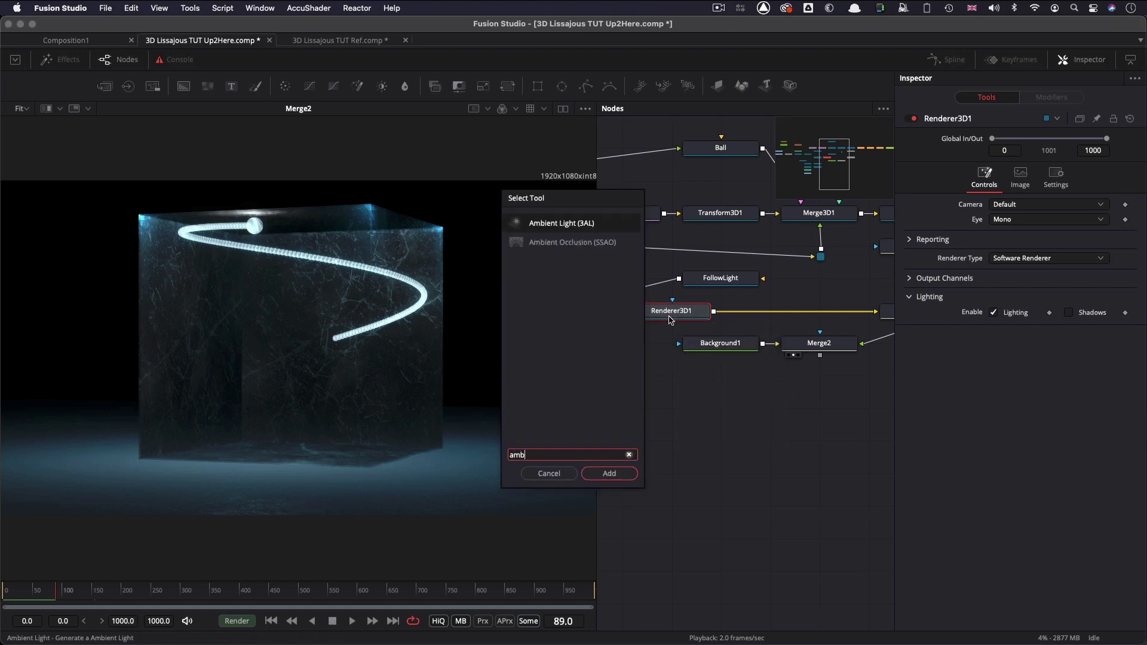
{"action": "key", "text": "Down"}
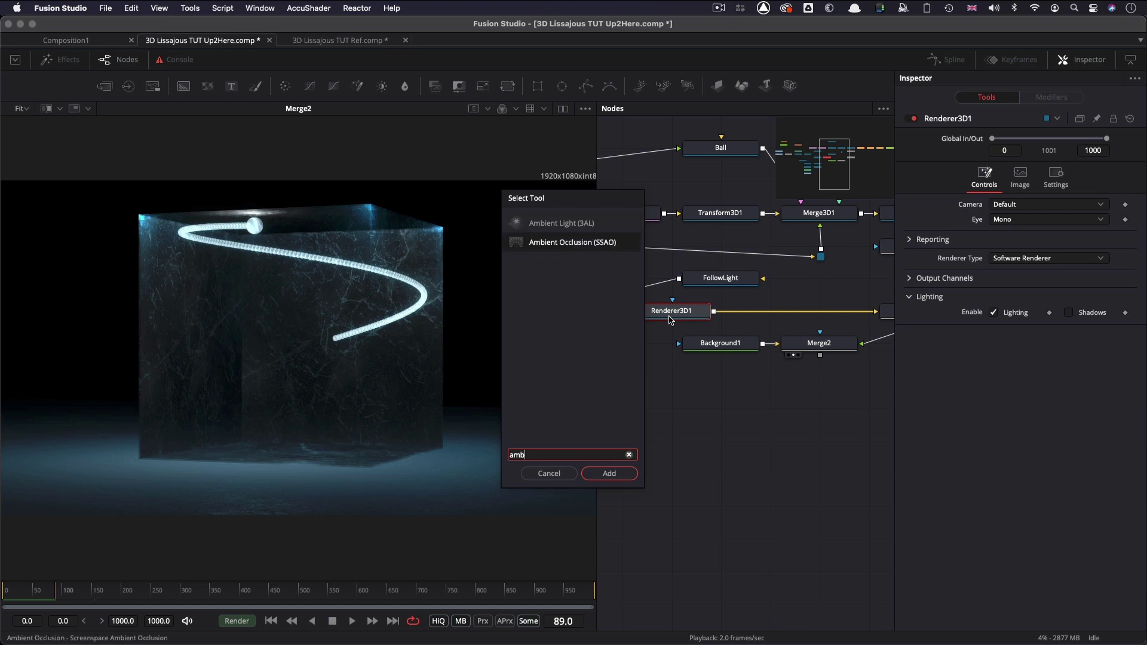
{"action": "key", "text": "Return"}
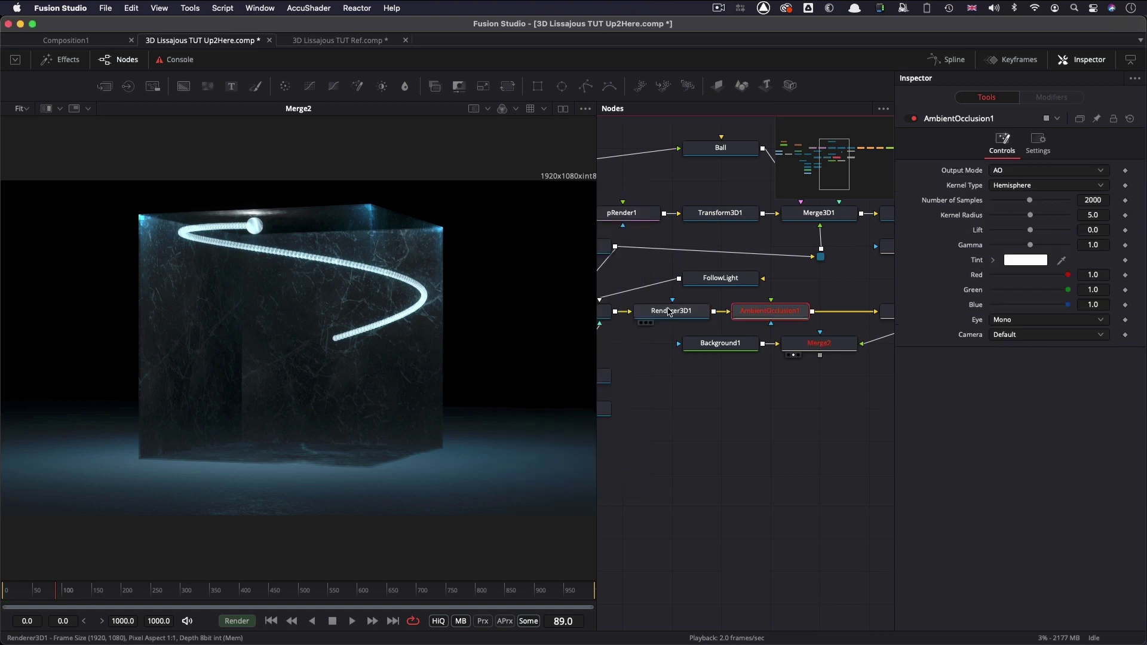
Step: Enable the Z and Normal output channels on Renderer3D1
{"action": "left_click", "coordinate": [669, 312]}
{"action": "left_click", "coordinate": [911, 279]}
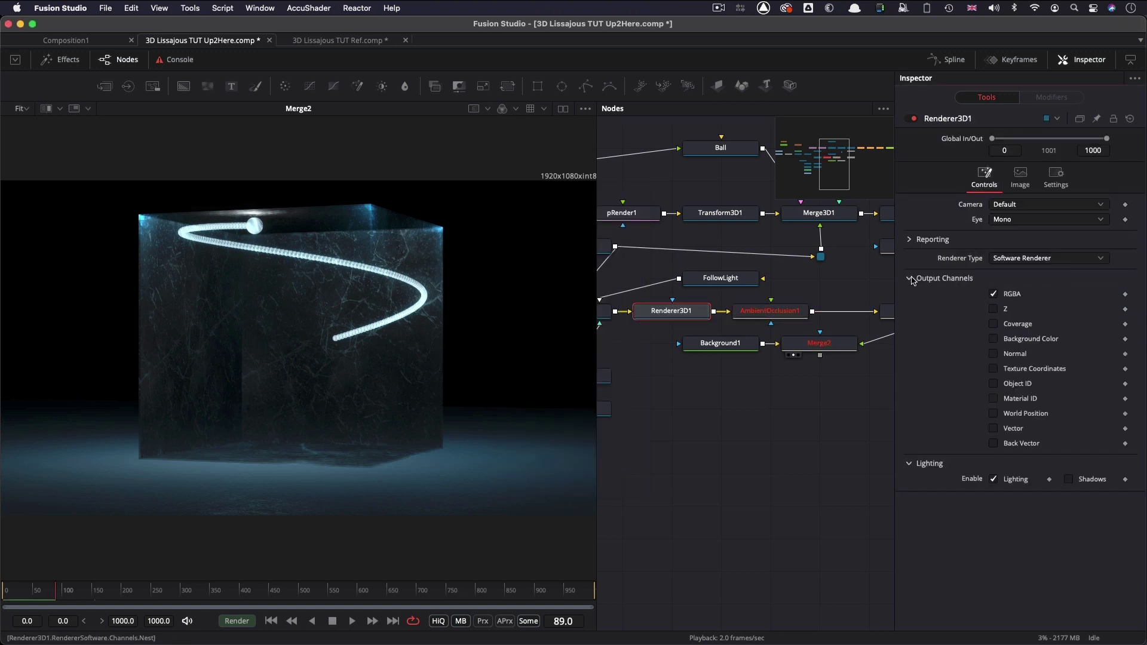
{"action": "left_click", "coordinate": [992, 308]}
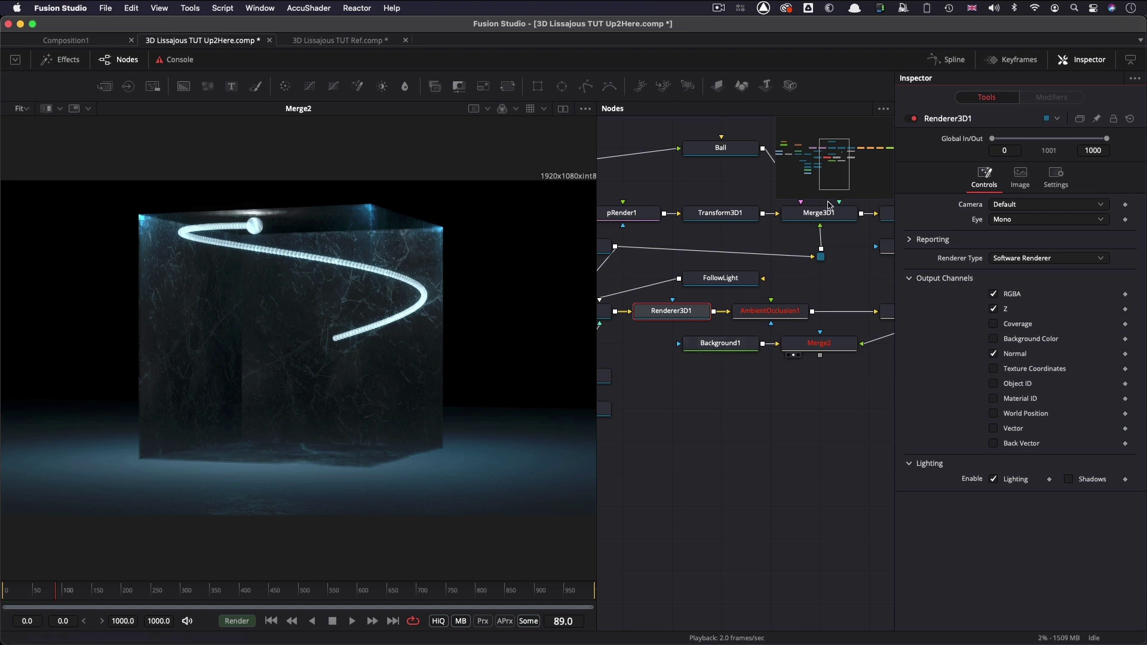
Step: Connect Camera3D1 to AmbientOcclusion1's camera input
{"action": "scroll", "coordinate": [835, 165], "scroll_direction": "up", "scroll_amount": 2}
{"action": "left_click_drag", "start_coordinate": [835, 165], "coordinate": [829, 165]}
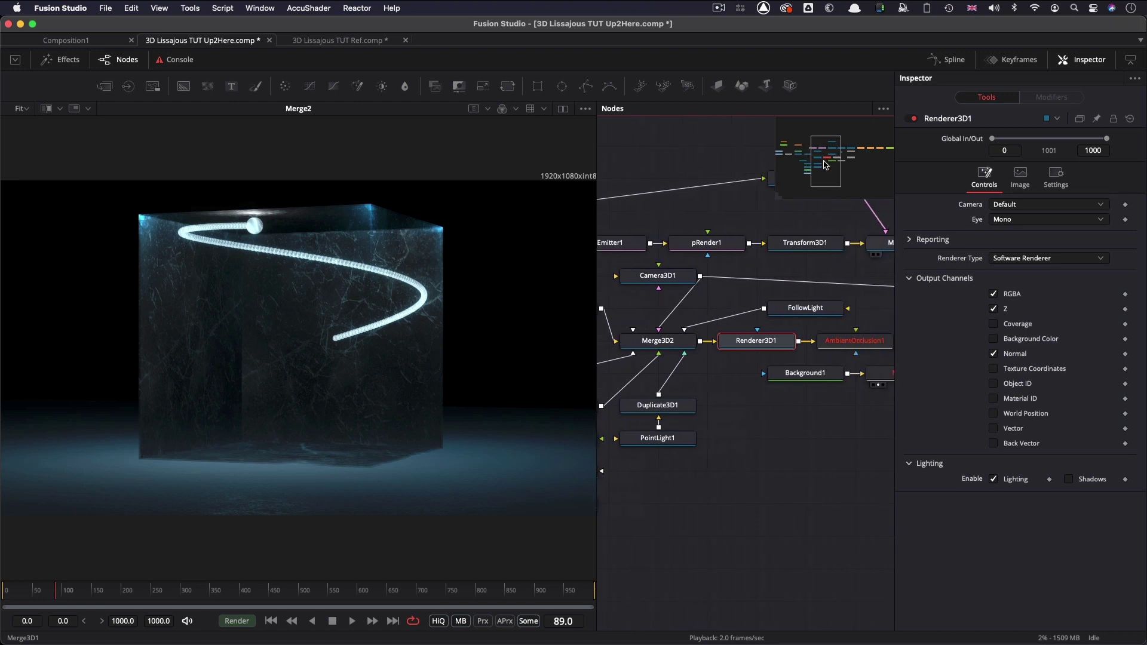
{"action": "left_click_drag", "start_coordinate": [699, 276], "coordinate": [848, 341]}
{"action": "left_click", "coordinate": [849, 341]}
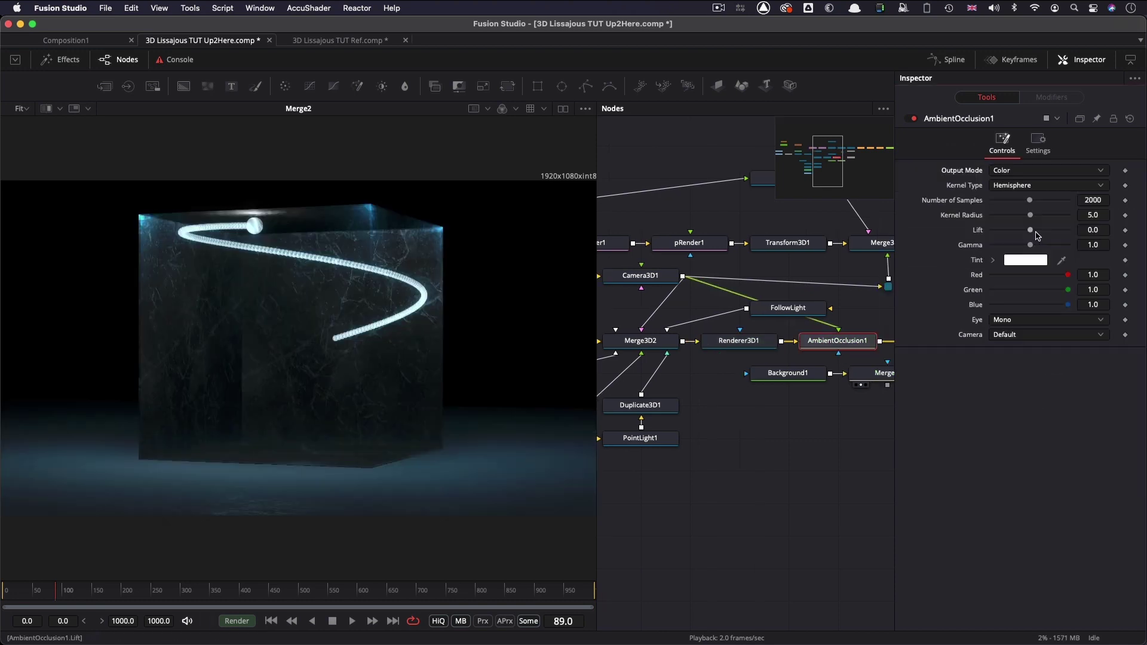
Step: Set AmbientOcclusion1's Kernel Radius to 3.39, keeping gamma at 1.0
{"action": "left_click_drag", "start_coordinate": [1031, 218], "coordinate": [1019, 218]}
{"action": "left_click_drag", "start_coordinate": [1030, 245], "coordinate": [1013, 249]}
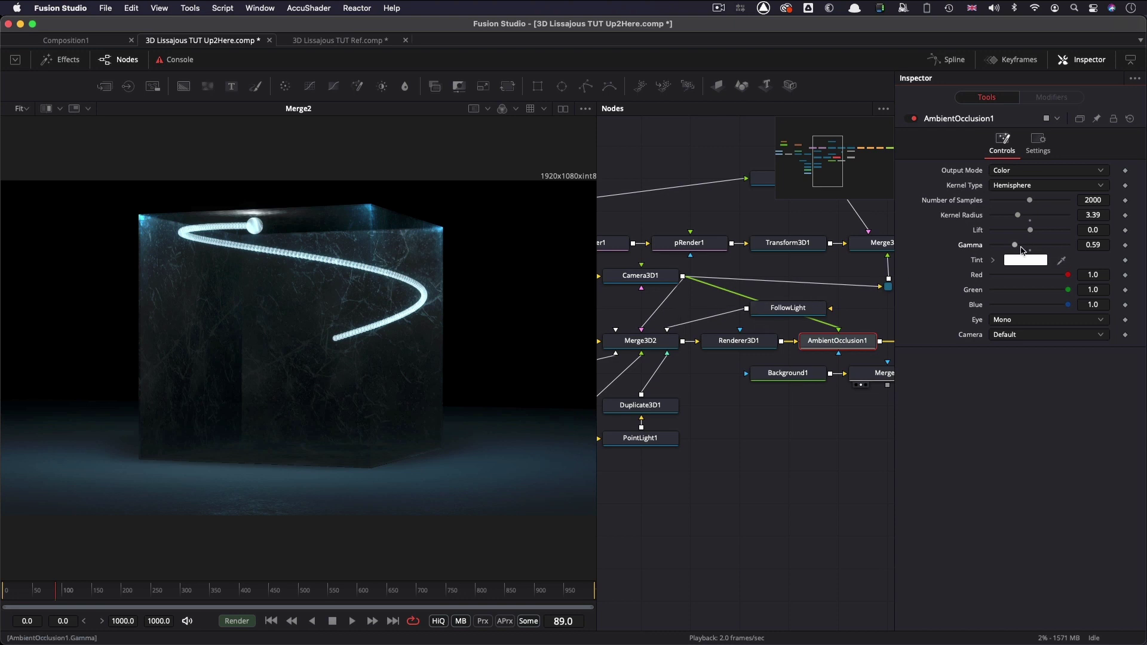
{"action": "left_click_drag", "start_coordinate": [1023, 248], "coordinate": [1028, 250]}
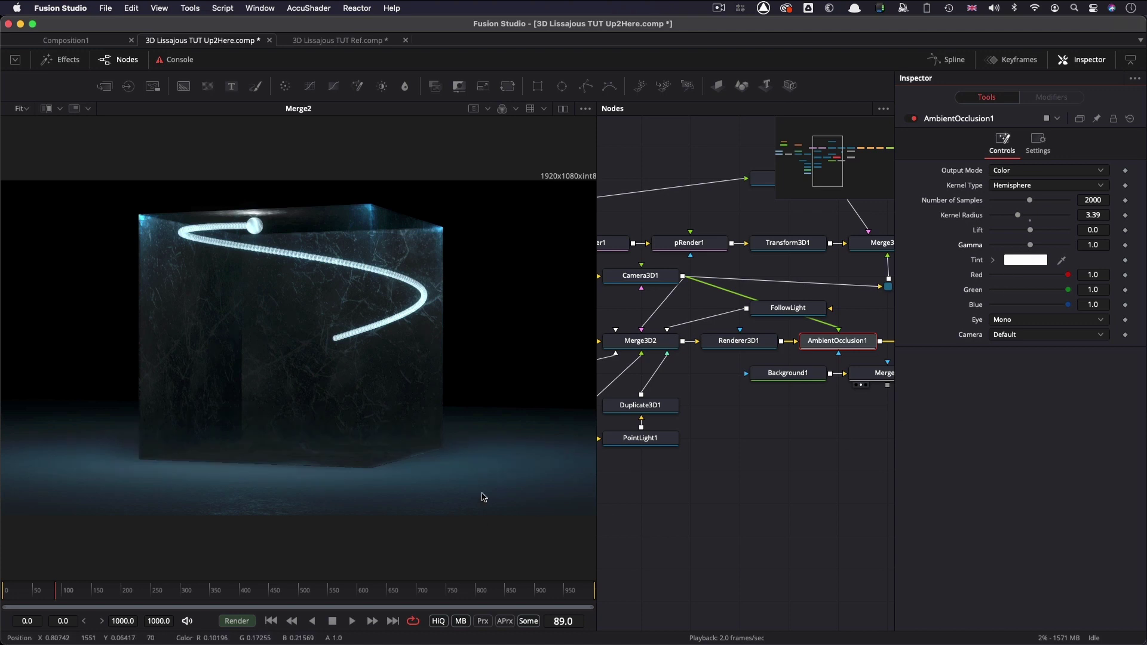
Step: Merge a FastNoise2 over Background1 as Merge5, with Color 2 dark navy (Green 0.033, Blue 0.149)
{"action": "left_click_drag", "start_coordinate": [807, 464], "coordinate": [728, 488]}
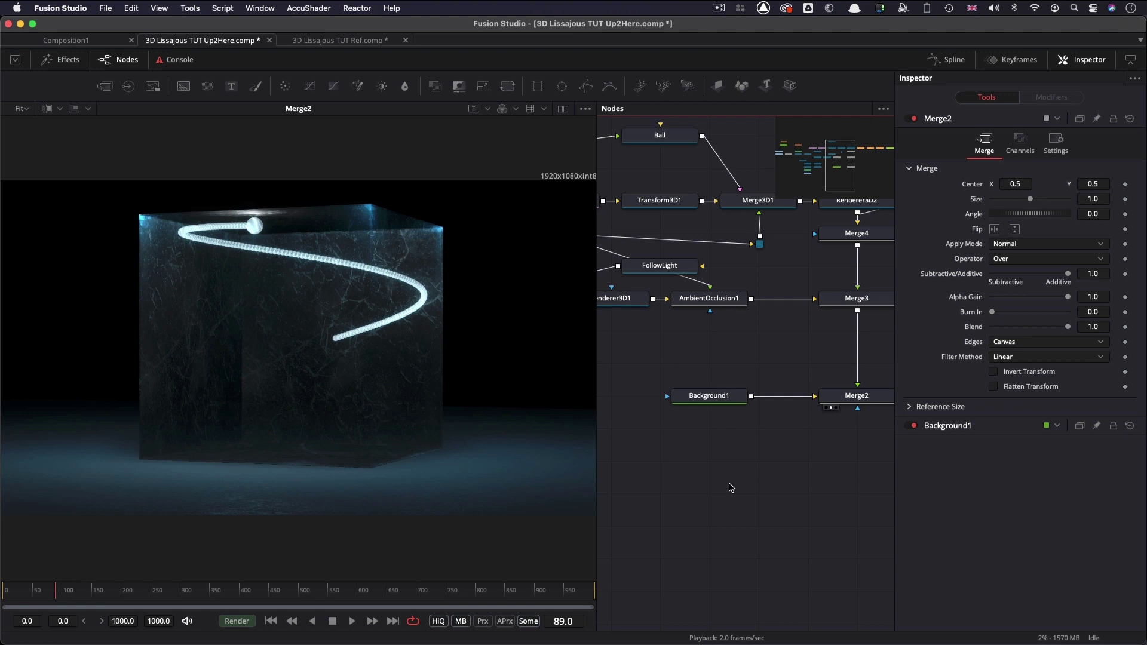
{"action": "key", "text": "shift+space"}
{"action": "type", "text": "fn"}
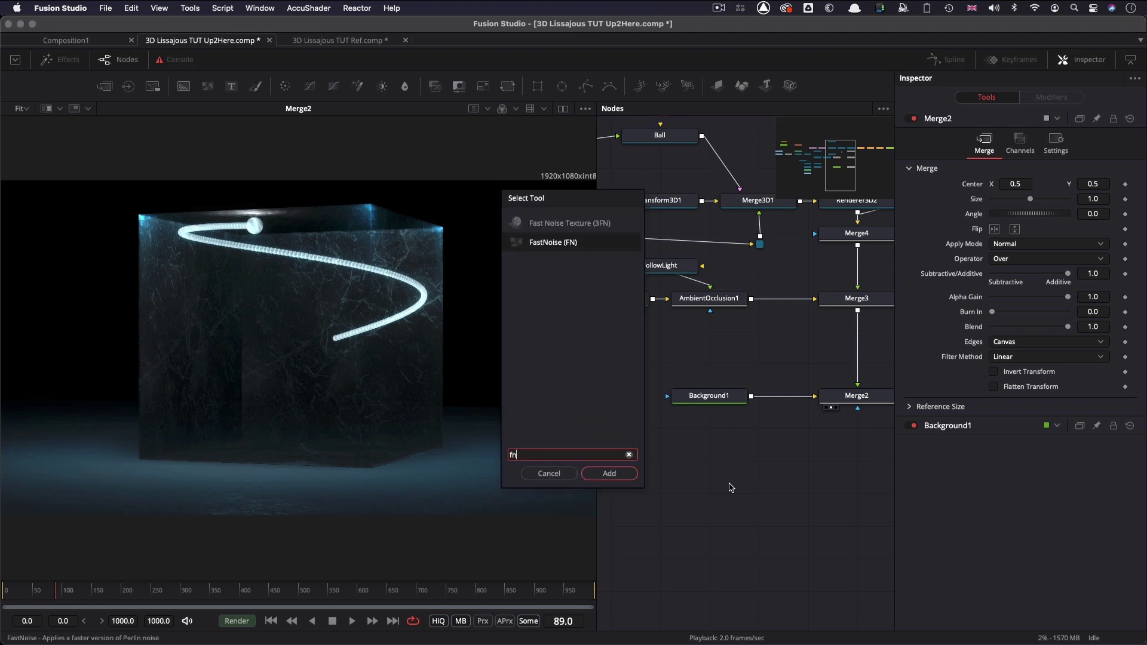
{"action": "key", "text": "Return"}
{"action": "left_click_drag", "start_coordinate": [682, 495], "coordinate": [681, 365]}
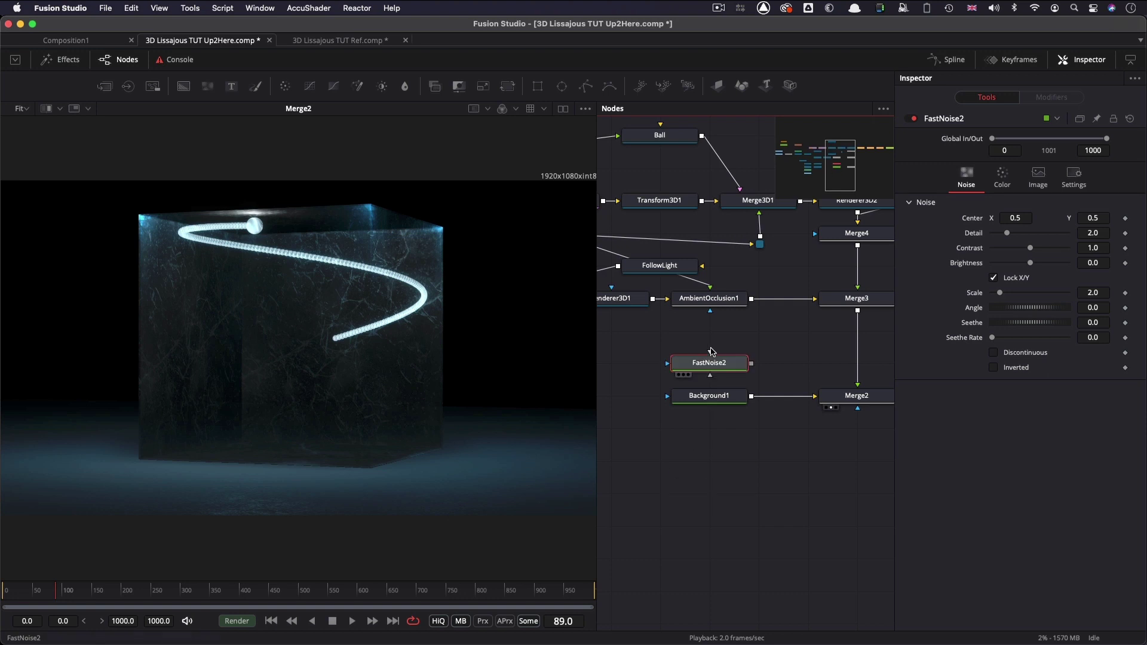
{"action": "left_click_drag", "start_coordinate": [751, 363], "coordinate": [748, 396]}
{"action": "left_click", "coordinate": [1002, 178]}
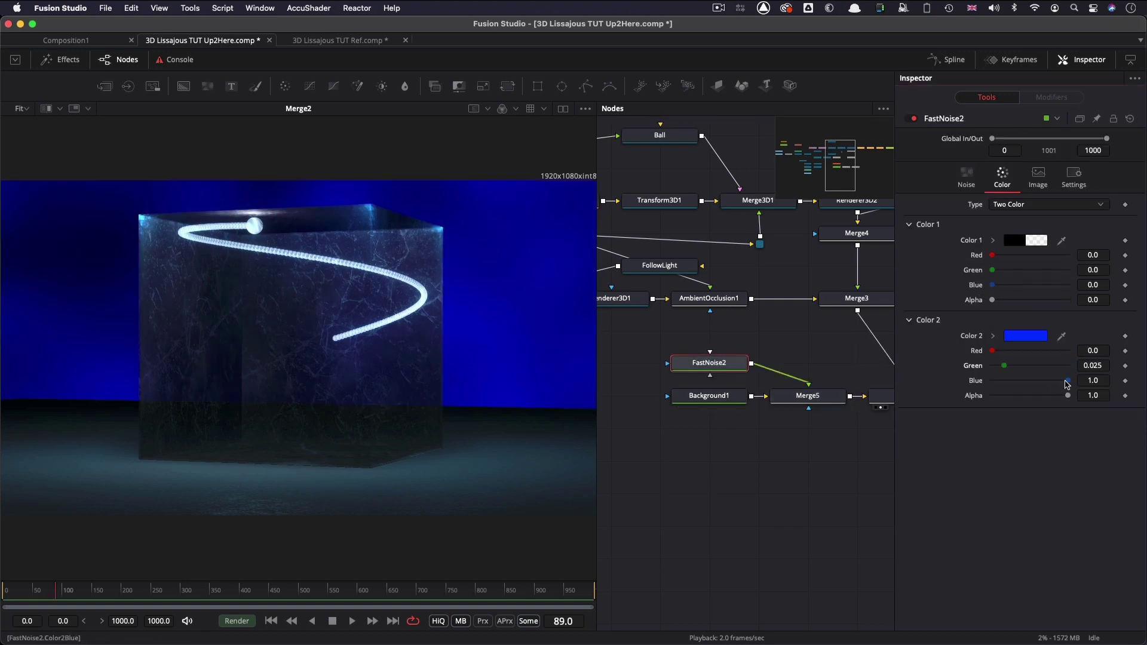
{"action": "left_click_drag", "start_coordinate": [1068, 382], "coordinate": [1007, 371]}
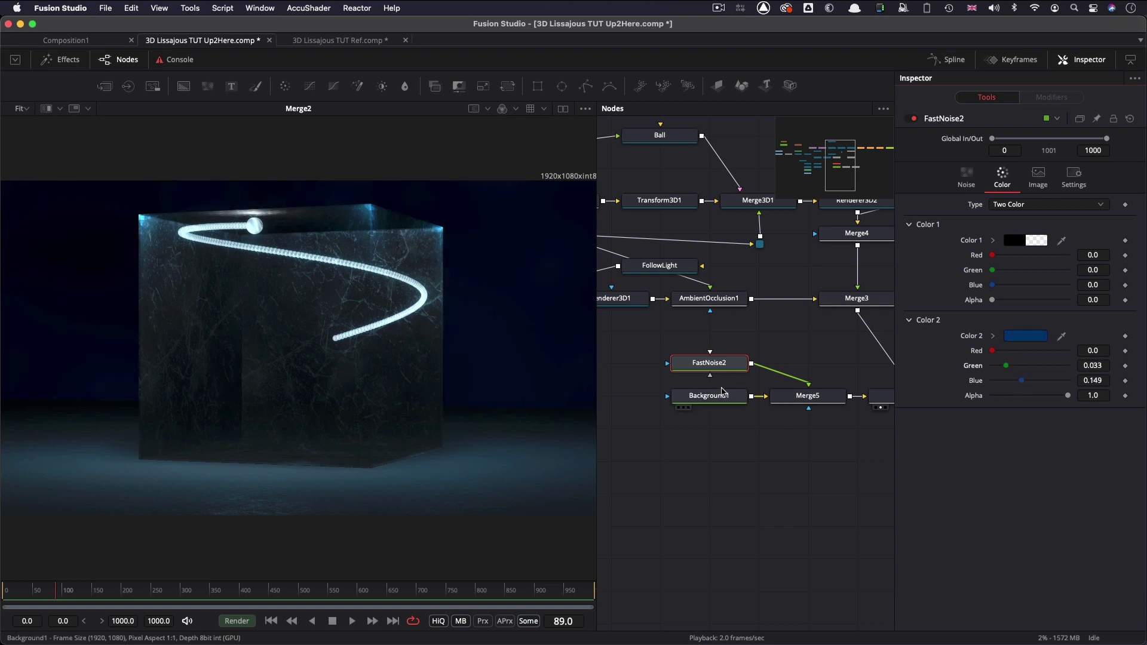
{"action": "left_click", "coordinate": [808, 398]}
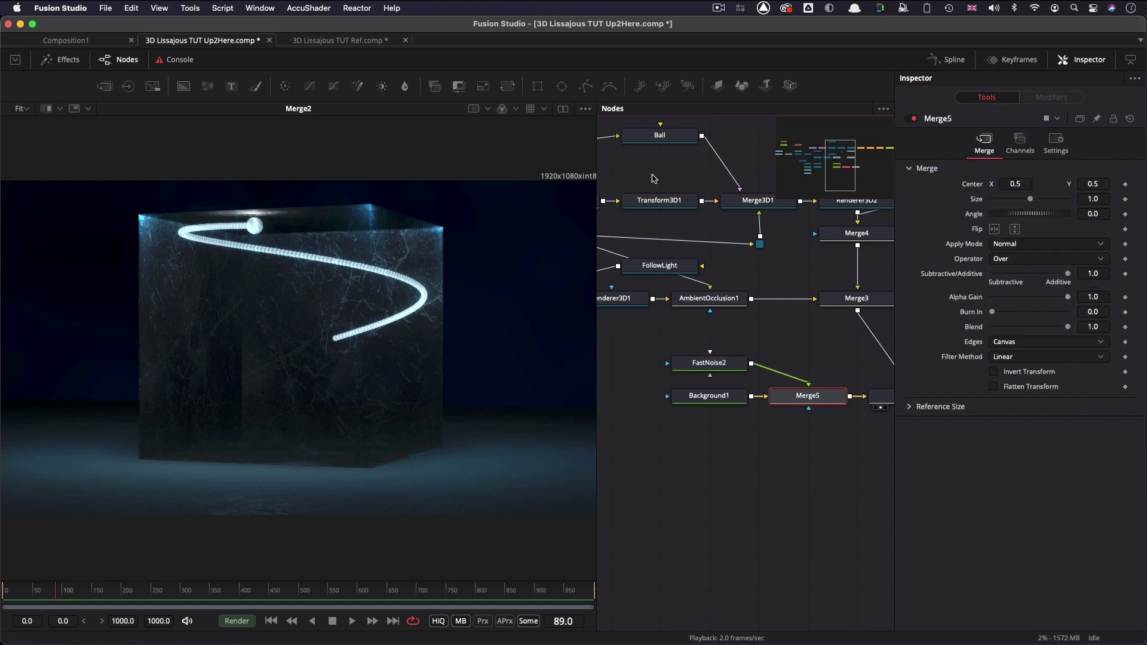
Step: Mask Merge5 with an ellipse of Height 2.0 and Soft Edge 0.1
{"action": "left_click", "coordinate": [564, 87]}
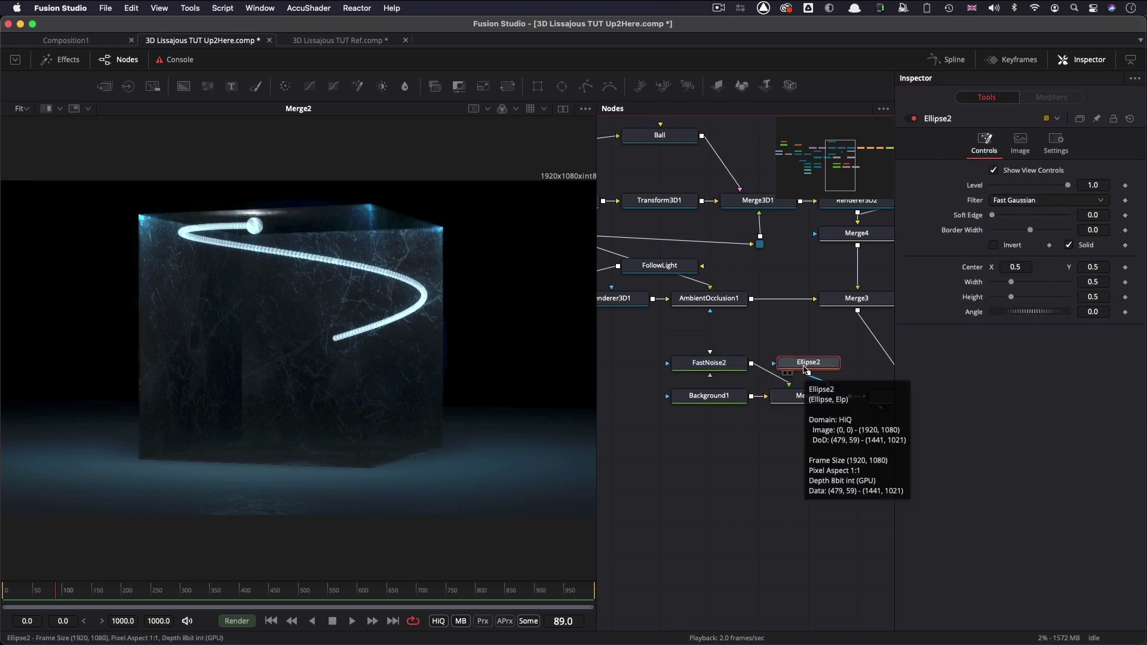
{"action": "left_click", "coordinate": [1107, 299]}
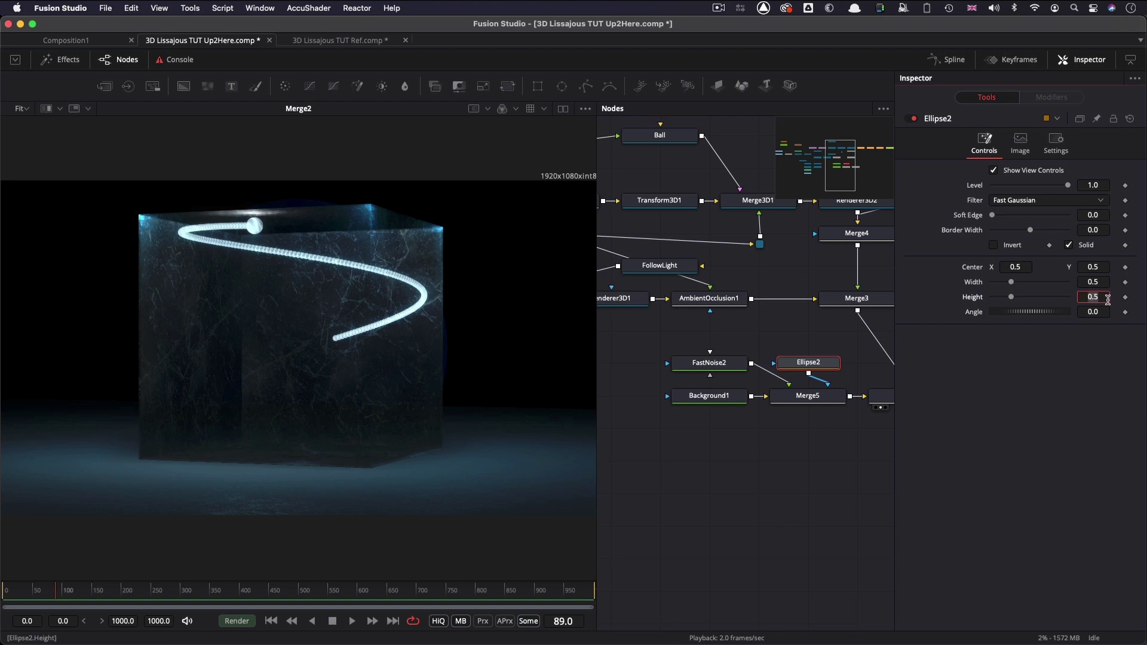
{"action": "type", "text": "2"}
{"action": "key", "text": "Tab"}
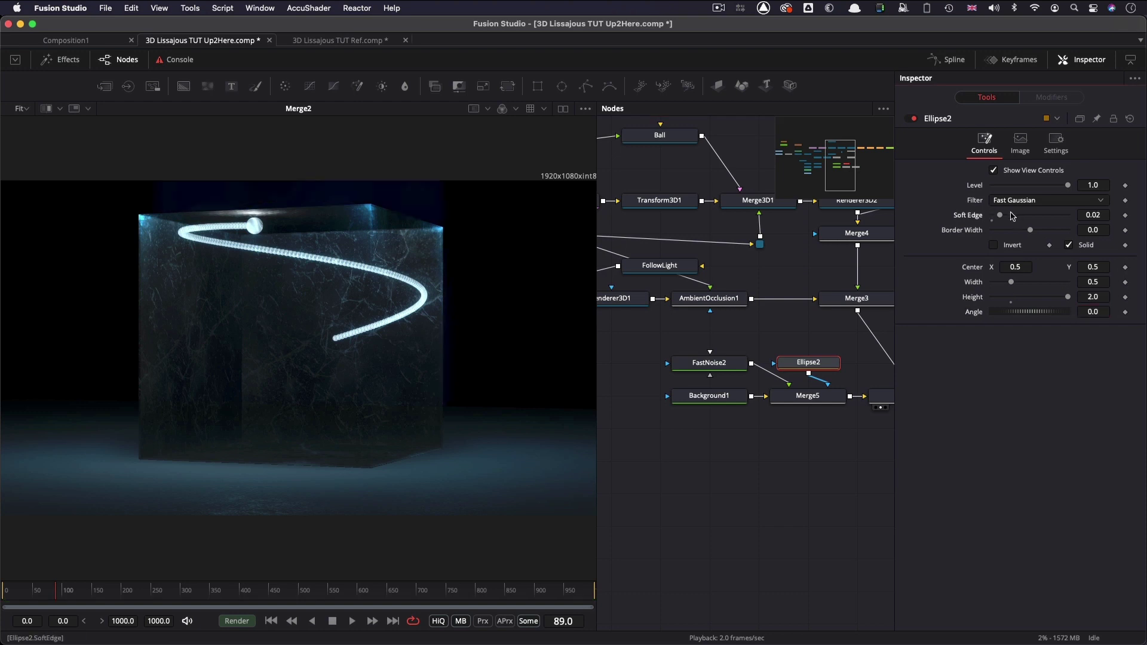
{"action": "left_click_drag", "start_coordinate": [1014, 216], "coordinate": [1030, 216]}
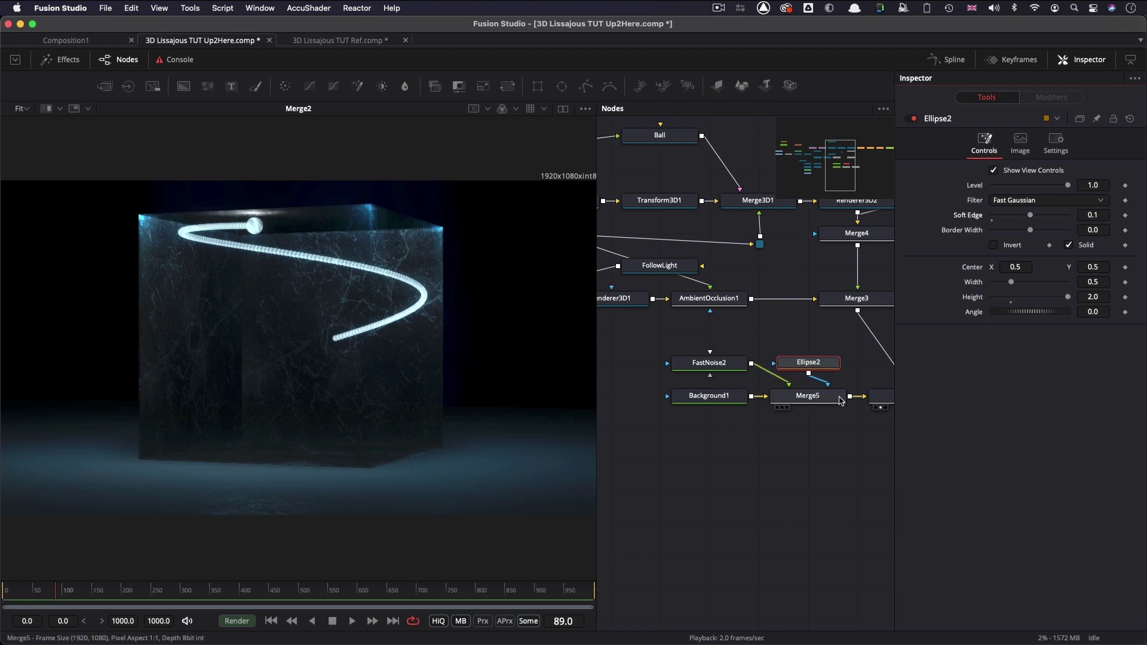
{"action": "left_click", "coordinate": [807, 395]}
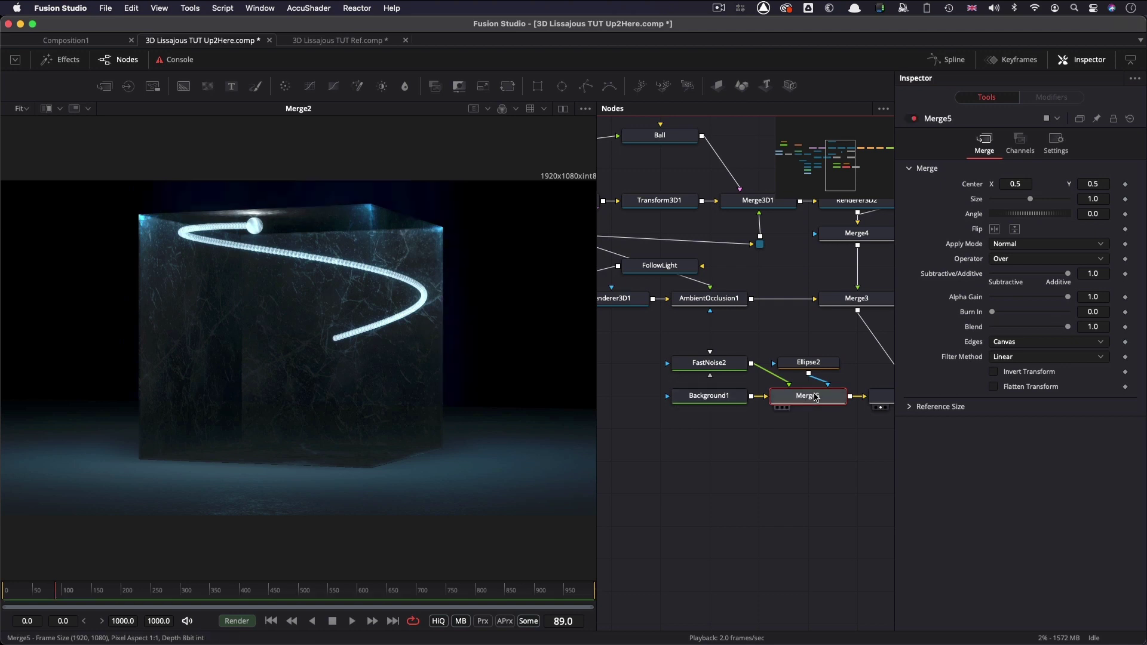
Step: Narrow Ellipse2 to Width 0.35 and retune FastNoise2's Color 2 to Green 0.0775, Blue 0.254
{"action": "left_click", "coordinate": [719, 365]}
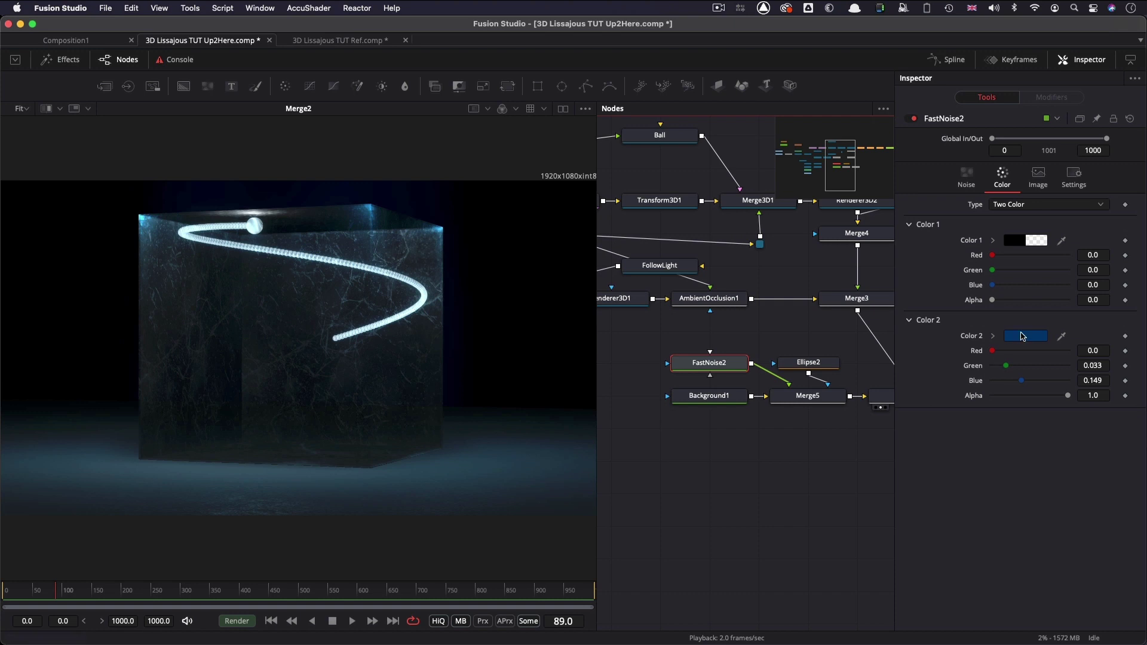
{"action": "left_click_drag", "start_coordinate": [1026, 338], "coordinate": [391, 204]}
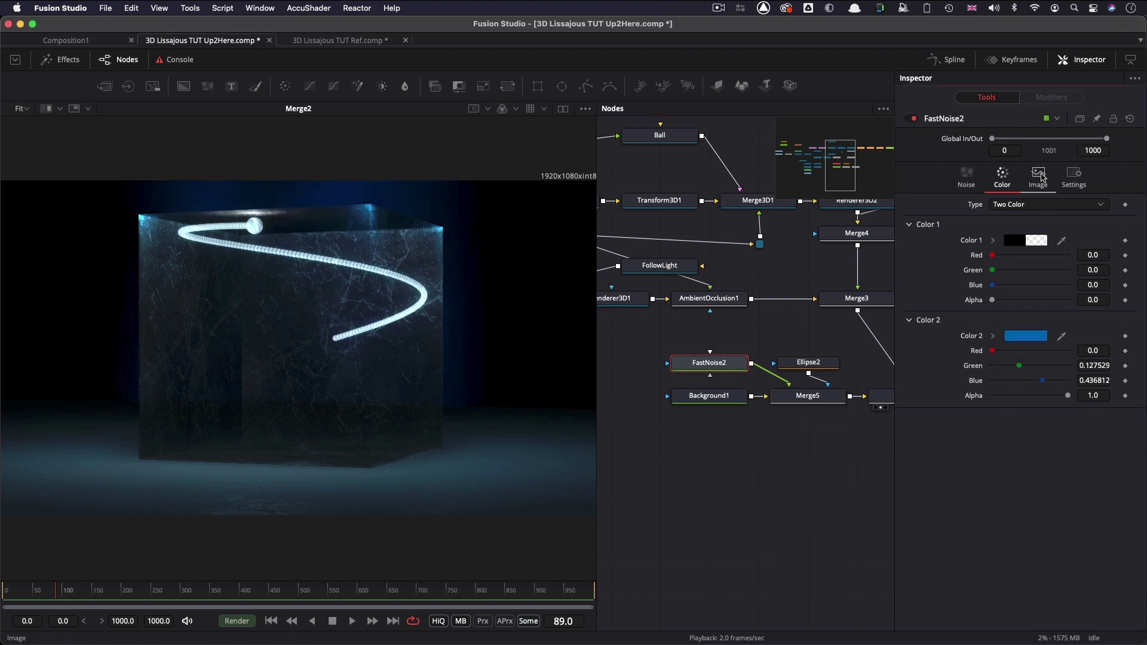
{"action": "left_click", "coordinate": [784, 363]}
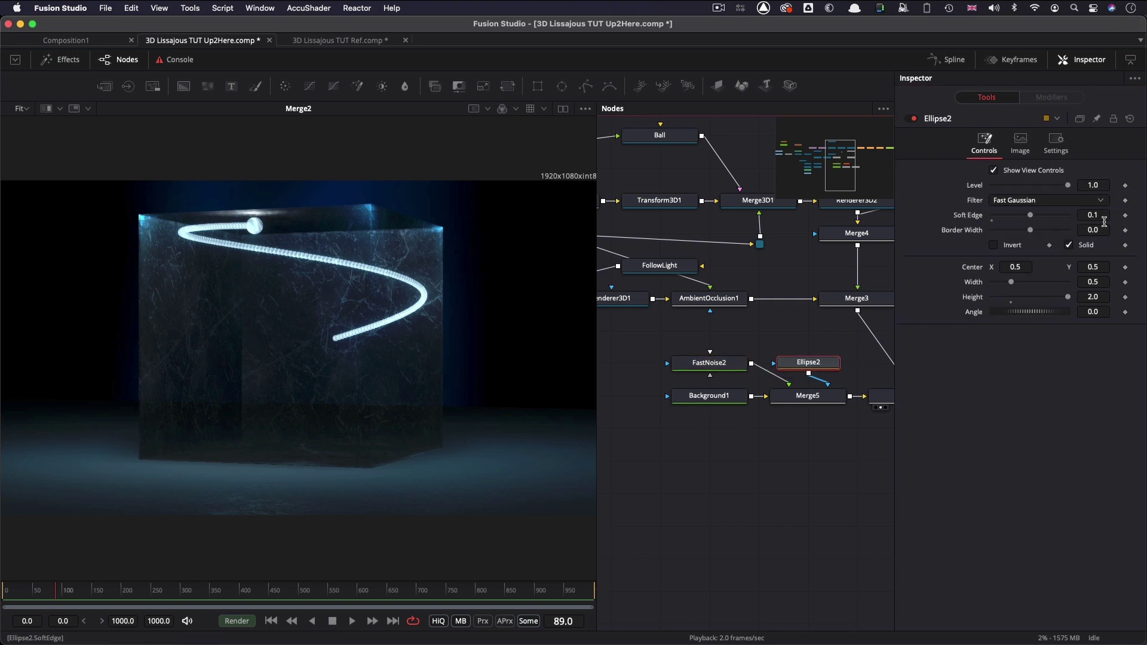
{"action": "left_click", "coordinate": [1105, 283]}
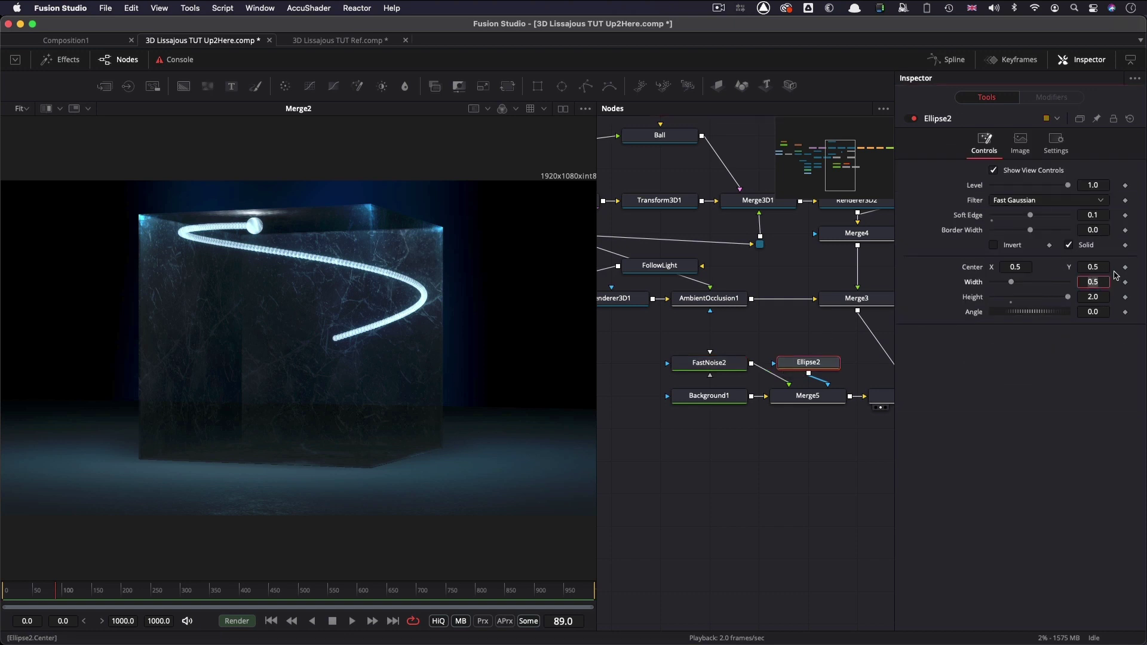
{"action": "type", "text": ".35"}
{"action": "key", "text": "Tab"}
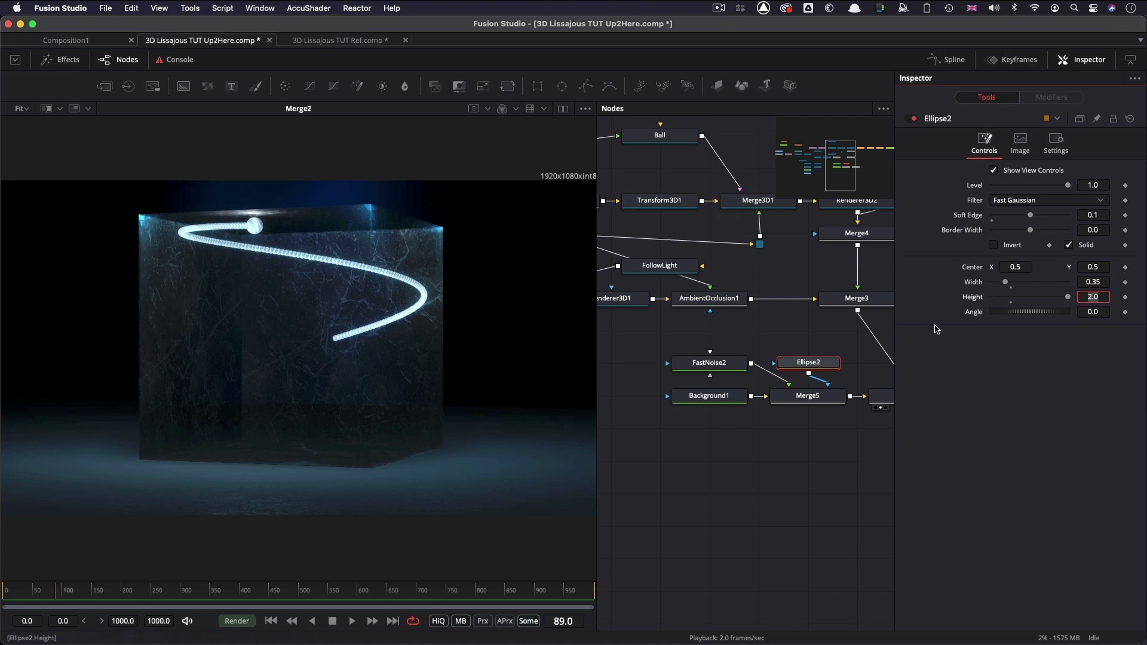
{"action": "left_click", "coordinate": [700, 364]}
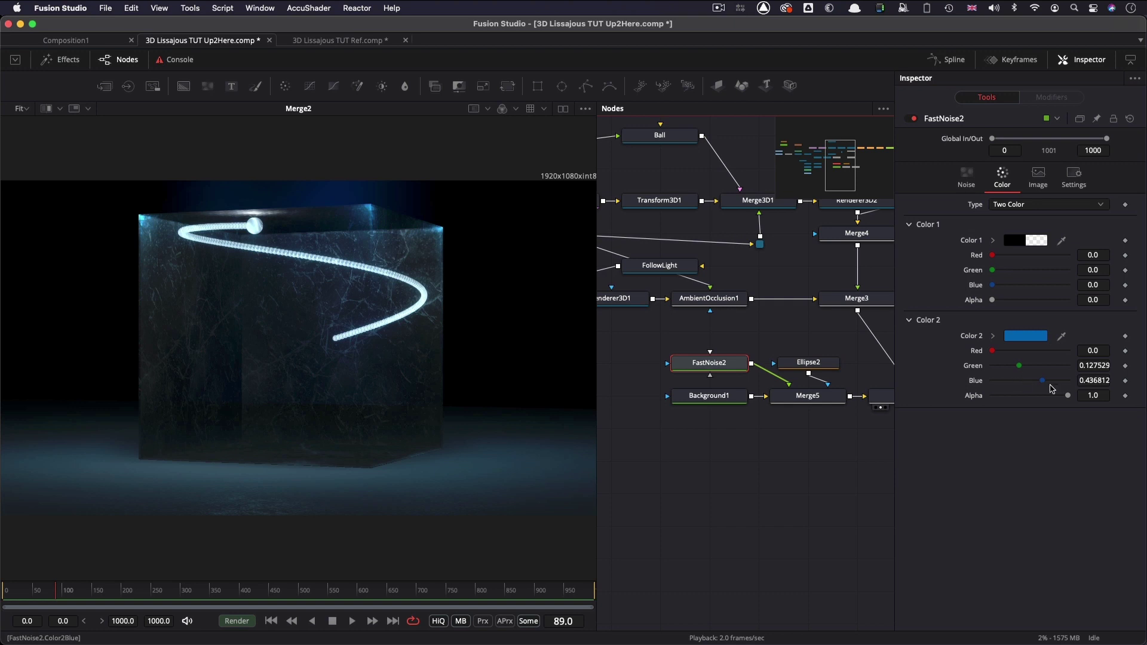
{"action": "left_click_drag", "start_coordinate": [1035, 383], "coordinate": [1023, 385]}
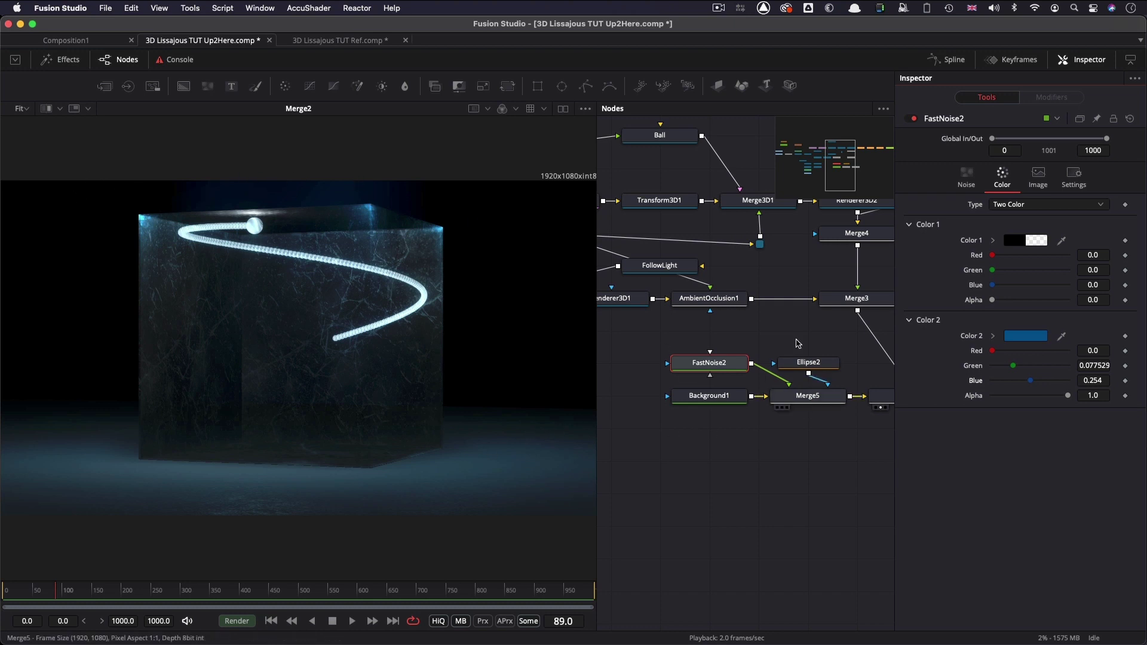
{"action": "left_click_drag", "start_coordinate": [843, 169], "coordinate": [802, 166]}
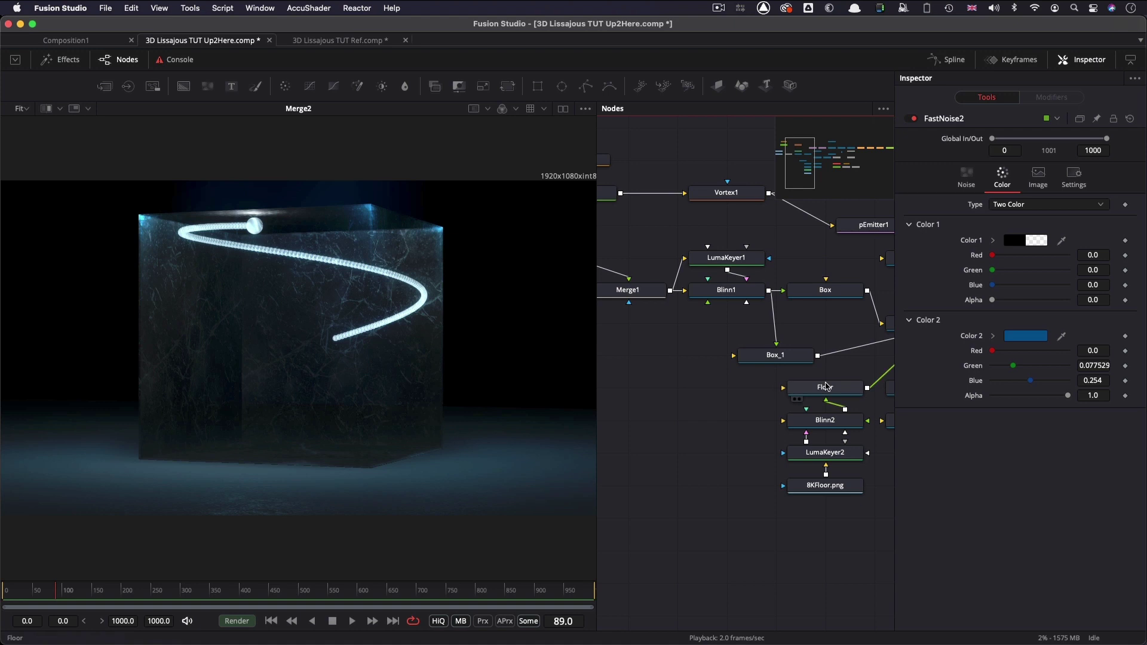
Step: Give the Blinn2 floor material a diffuse colour of Red 0.2, Green 0.2, Blue 0.25
{"action": "left_click", "coordinate": [823, 386]}
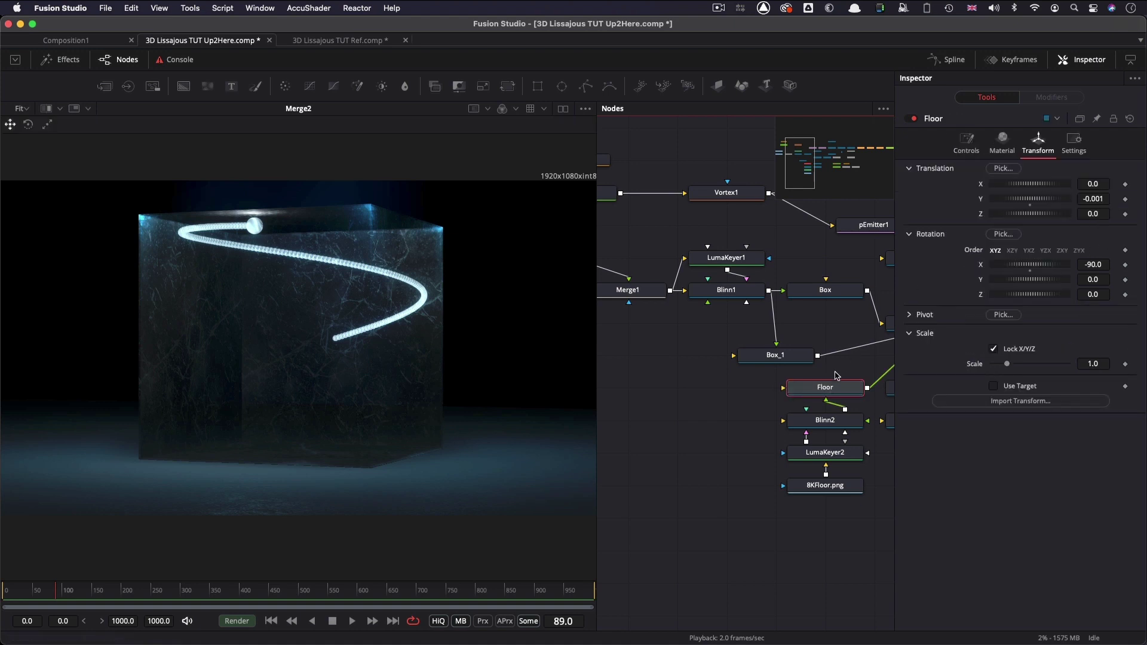
{"action": "left_click", "coordinate": [837, 422]}
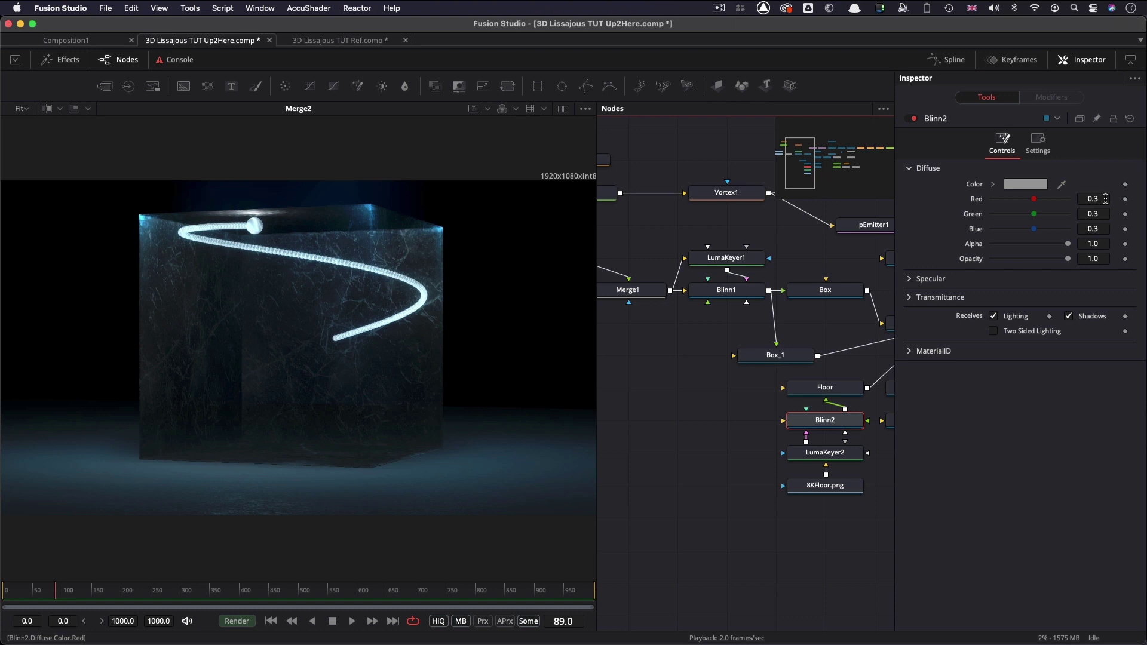
{"action": "left_click", "coordinate": [1106, 199]}
{"action": "type", "text": ".2"}
{"action": "key", "text": "Tab"}
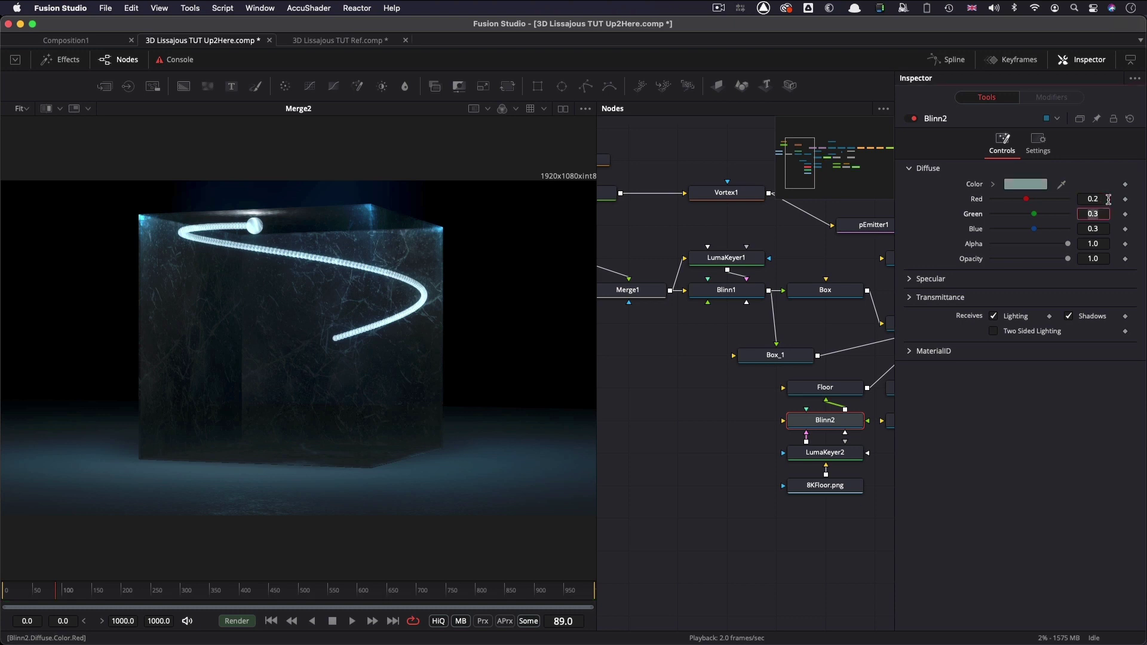
{"action": "type", "text": ".2"}
{"action": "key", "text": "Tab"}
{"action": "type", "text": ".2"}
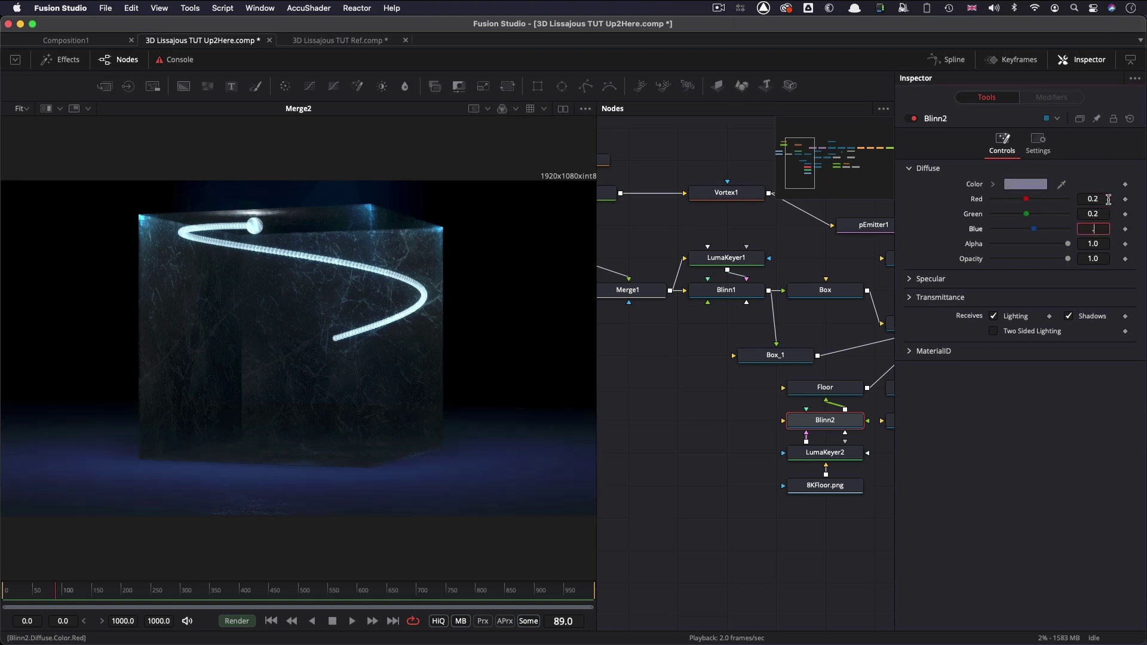
{"action": "key", "text": "Return"}
{"action": "left_click", "coordinate": [1106, 228]}
{"action": "type", "text": ".25"}
{"action": "key", "text": "Return"}
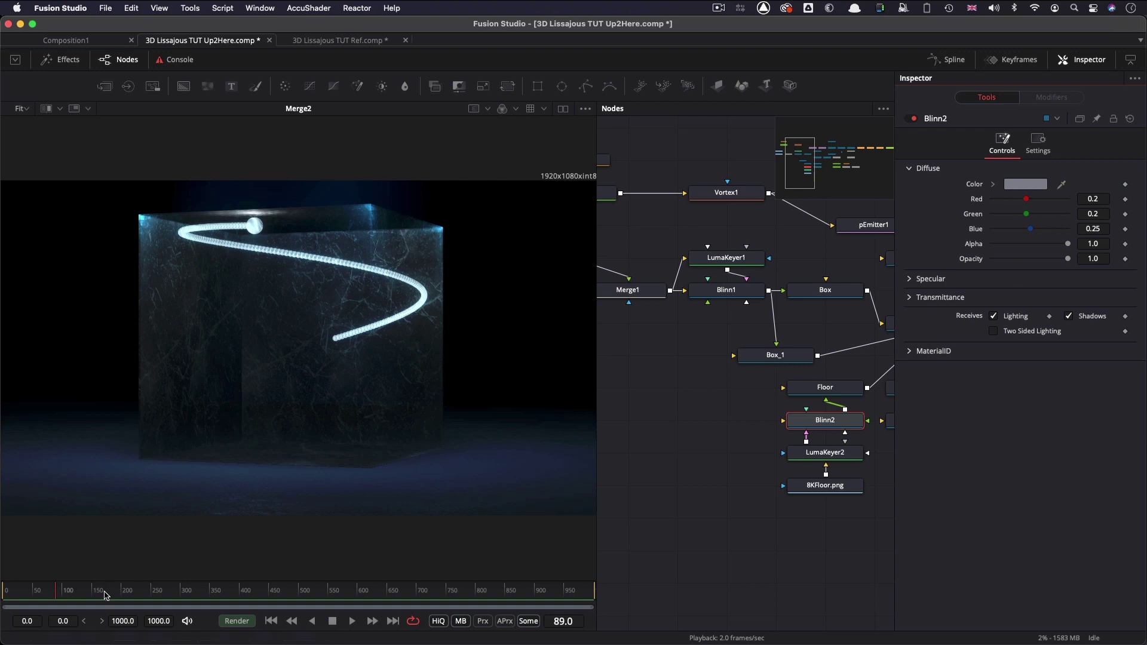
Step: Jump the playhead to frame 172 on the timeline ruler
{"action": "left_click", "coordinate": [105, 594]}
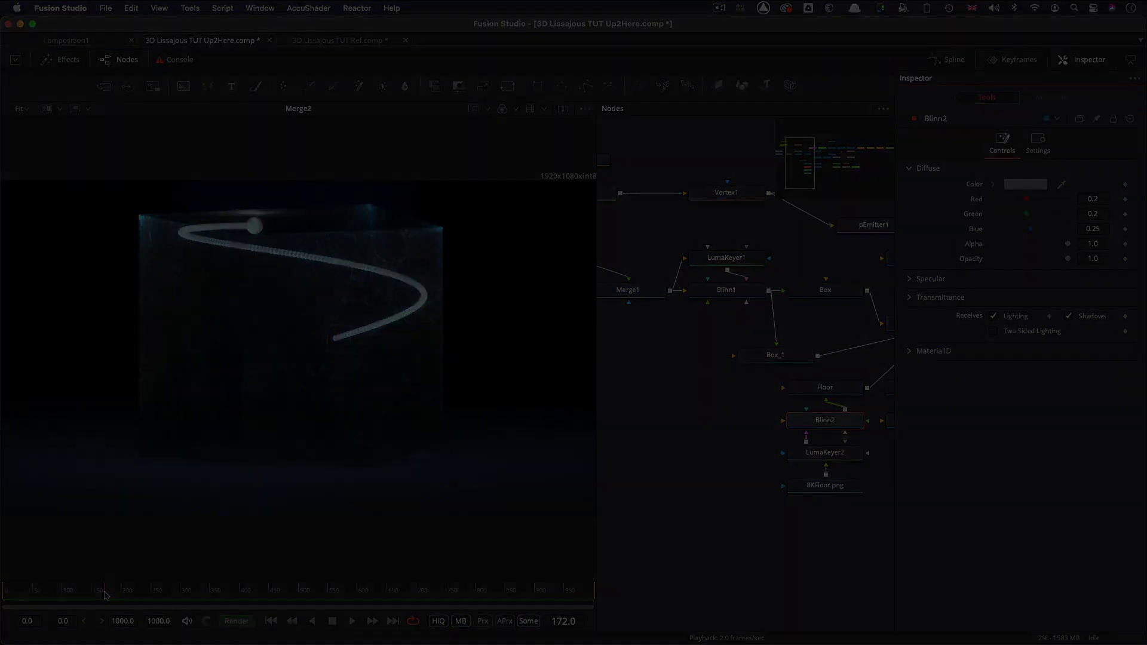